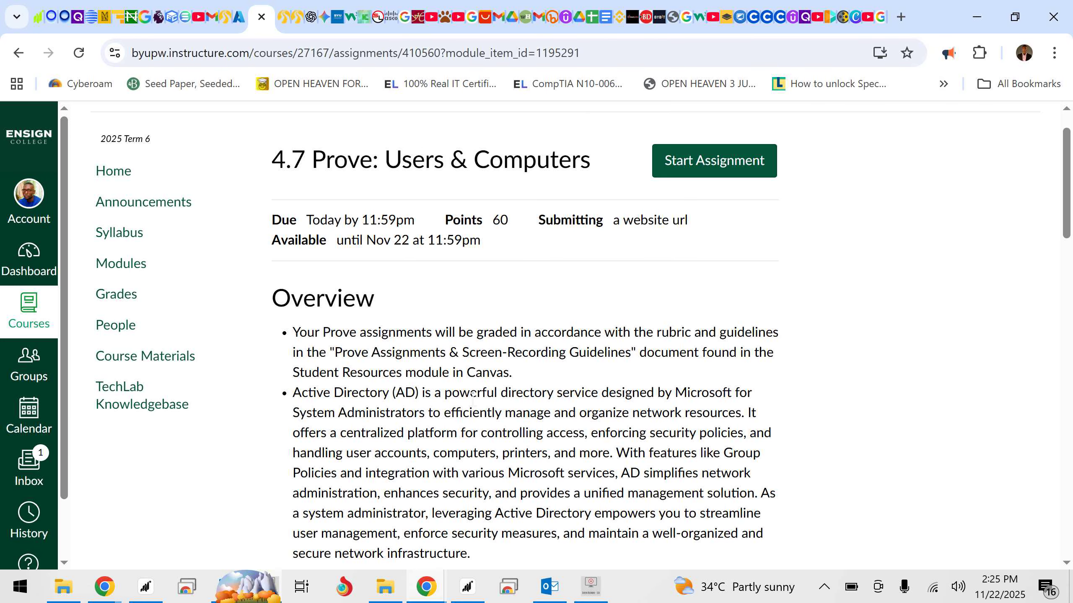
- Read the Users & Computers assignment instructions, from the organizational units and users to the folders, OU assignments and NTFS permissions
{"action": "scroll", "coordinate": [475, 406], "scroll_direction": "down", "scroll_amount": 5}
{"action": "scroll", "coordinate": [475, 406], "scroll_direction": "down", "scroll_amount": 1}
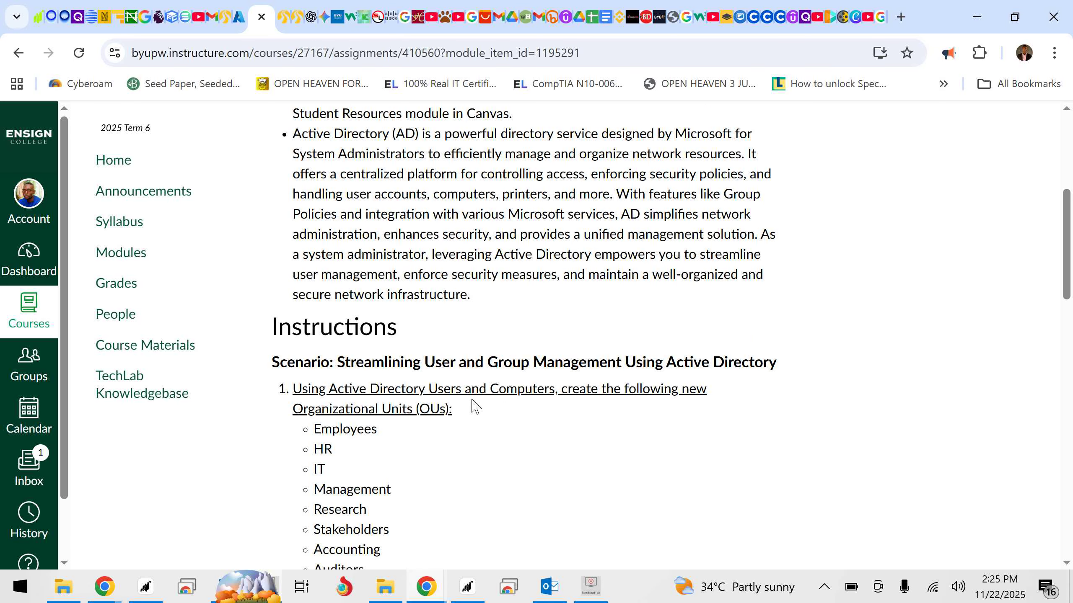
{"action": "scroll", "coordinate": [475, 406], "scroll_direction": "down", "scroll_amount": 3}
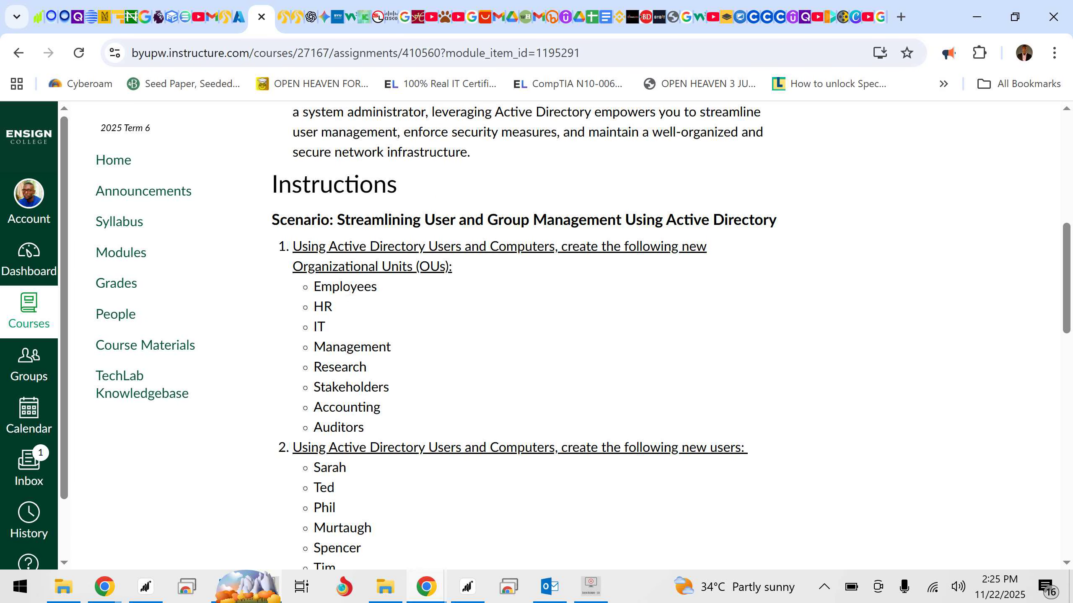
{"action": "scroll", "coordinate": [486, 331], "scroll_direction": "down", "scroll_amount": 1}
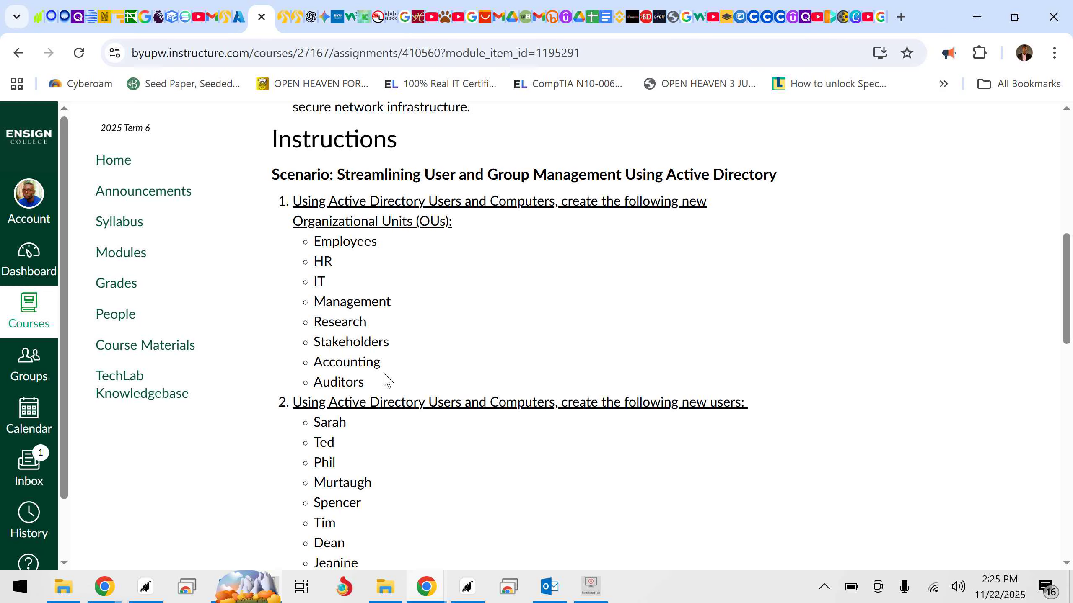
{"action": "scroll", "coordinate": [386, 383], "scroll_direction": "down", "scroll_amount": 3}
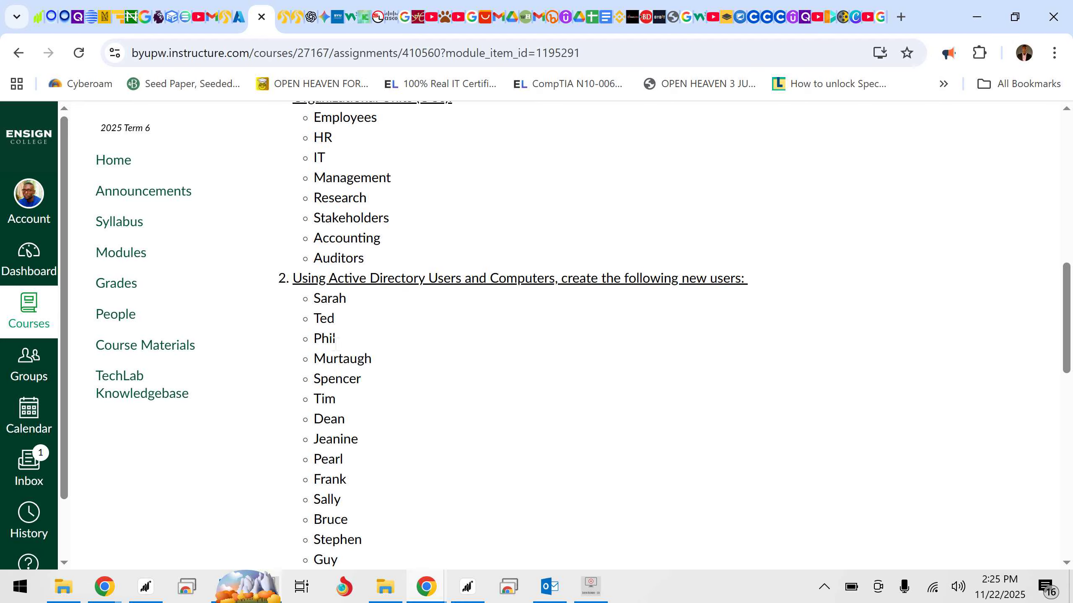
{"action": "scroll", "coordinate": [333, 152], "scroll_direction": "up", "scroll_amount": 1}
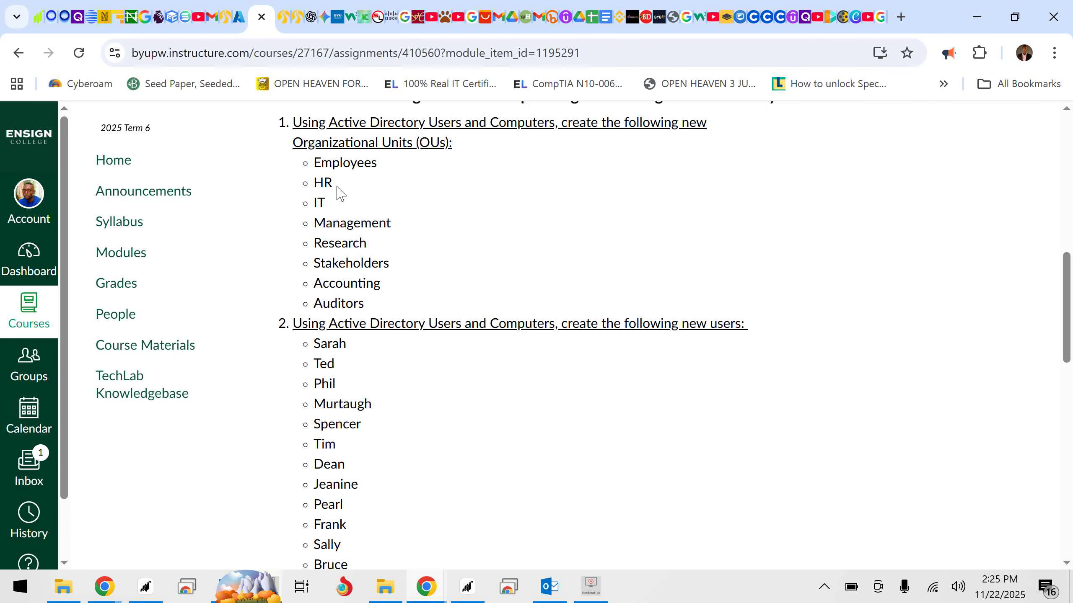
{"action": "scroll", "coordinate": [339, 194], "scroll_direction": "down", "scroll_amount": 6}
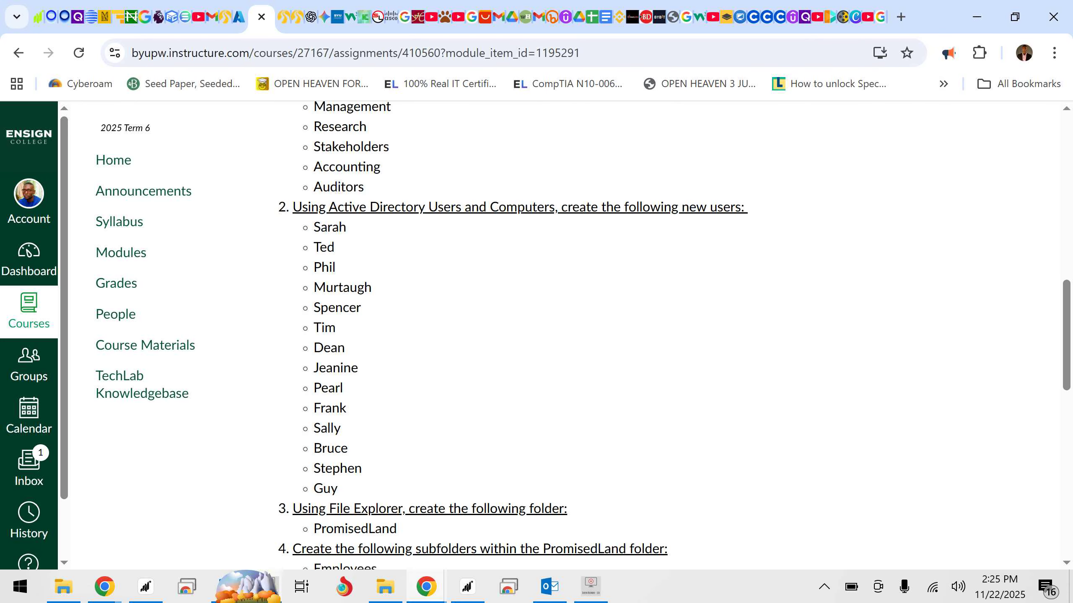
{"action": "scroll", "coordinate": [339, 186], "scroll_direction": "down", "scroll_amount": 1}
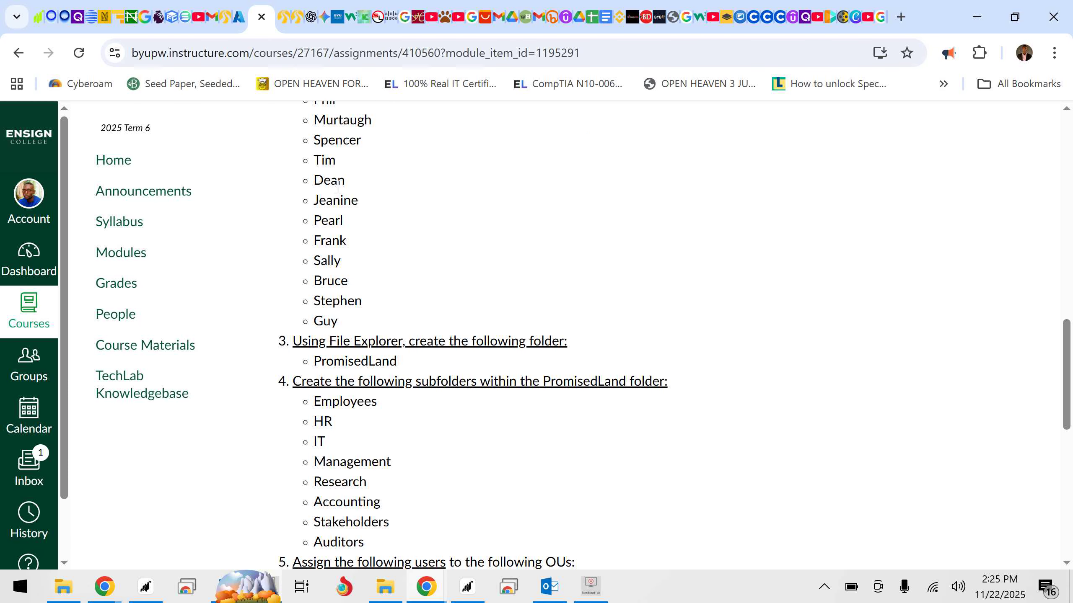
{"action": "scroll", "coordinate": [337, 186], "scroll_direction": "down", "scroll_amount": 3}
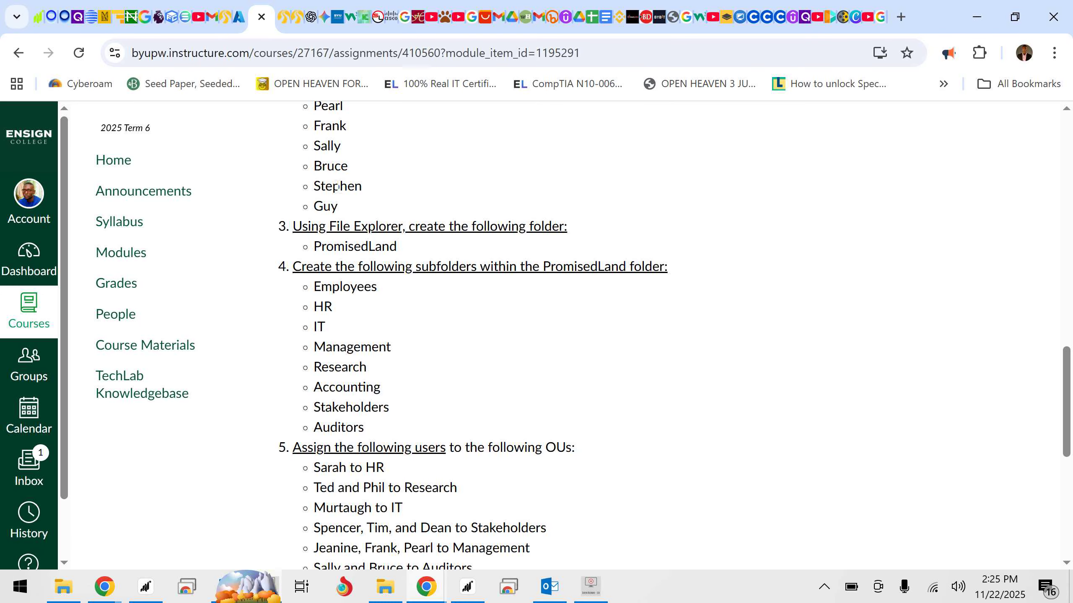
{"action": "scroll", "coordinate": [338, 186], "scroll_direction": "down", "scroll_amount": 2}
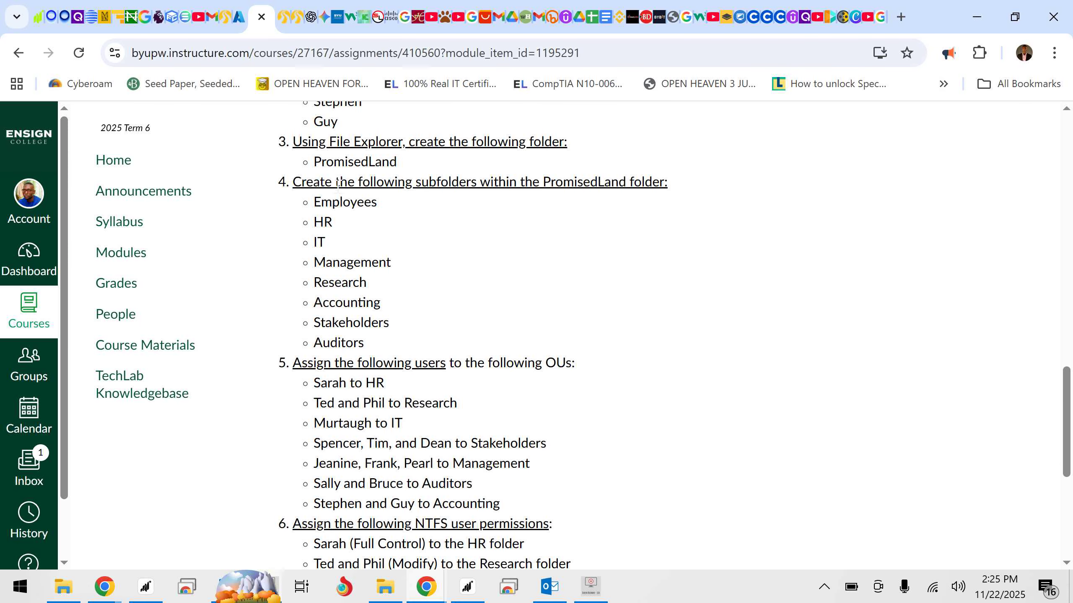
{"action": "scroll", "coordinate": [338, 186], "scroll_direction": "down", "scroll_amount": 5}
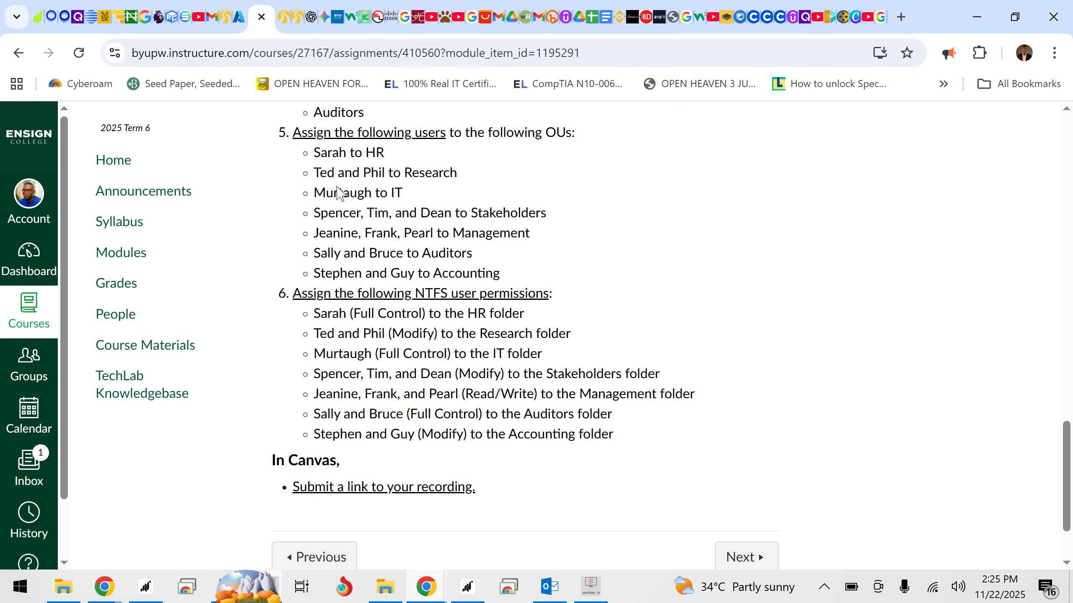
{"action": "scroll", "coordinate": [337, 192], "scroll_direction": "up", "scroll_amount": 4}
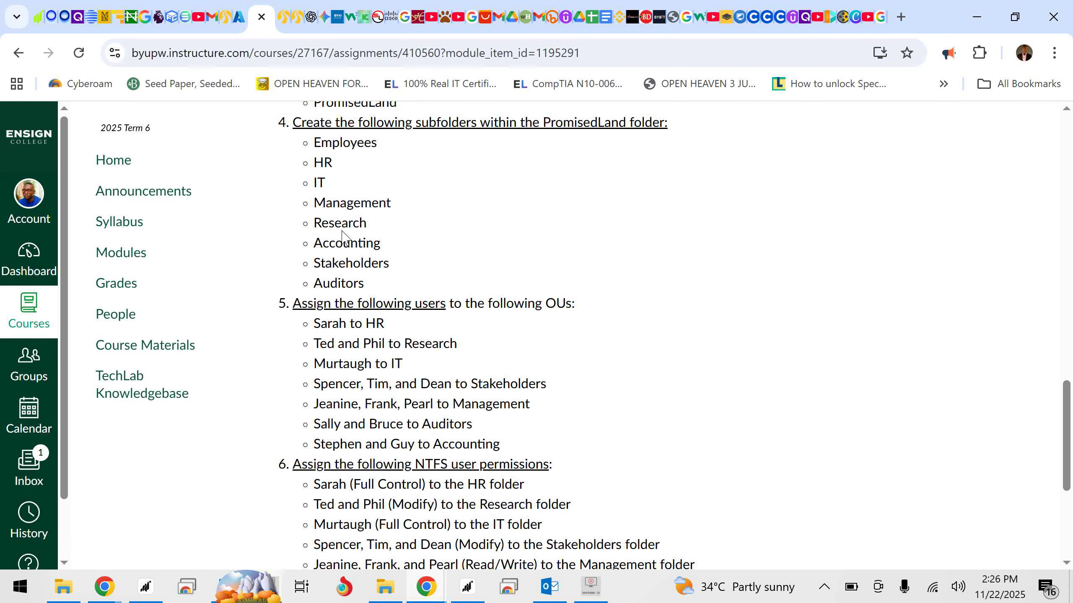
{"action": "scroll", "coordinate": [342, 235], "scroll_direction": "up", "scroll_amount": 2}
{"action": "scroll", "coordinate": [340, 238], "scroll_direction": "up", "scroll_amount": 3}
{"action": "scroll", "coordinate": [337, 236], "scroll_direction": "down", "scroll_amount": 2}
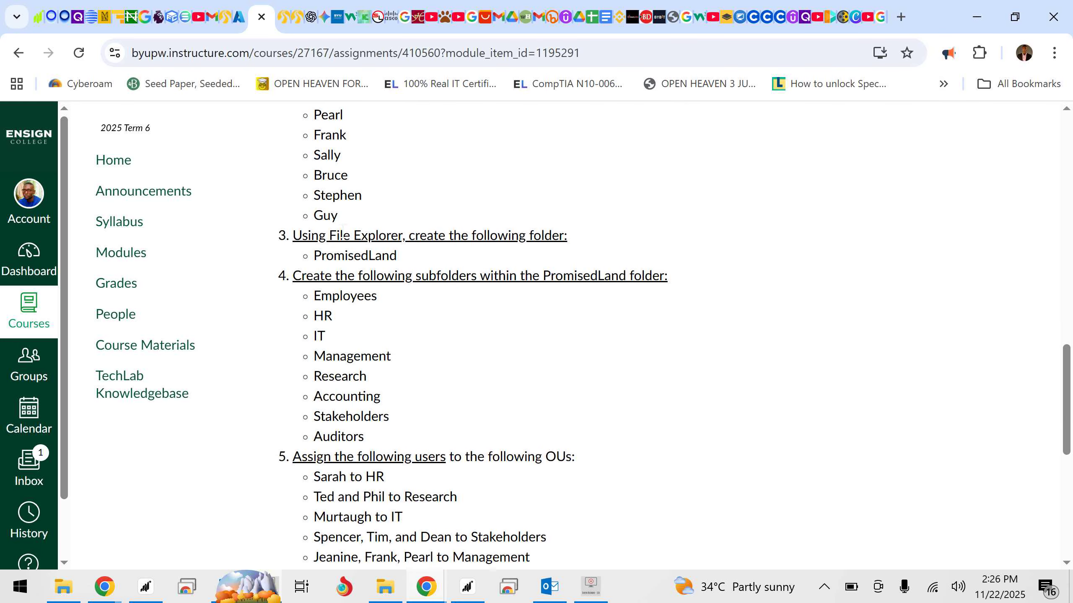
- Switch to the Azure portal, start the stopped virtual machine, and return to the organizational unit list in the Canvas assignment
{"action": "left_click", "coordinate": [239, 16]}
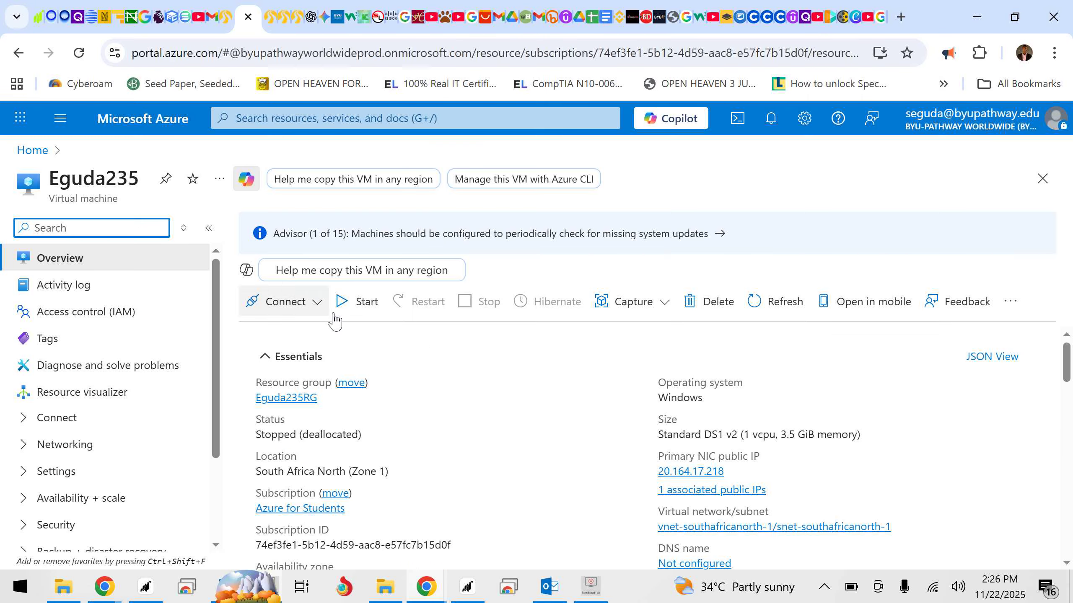
{"action": "left_click", "coordinate": [358, 308]}
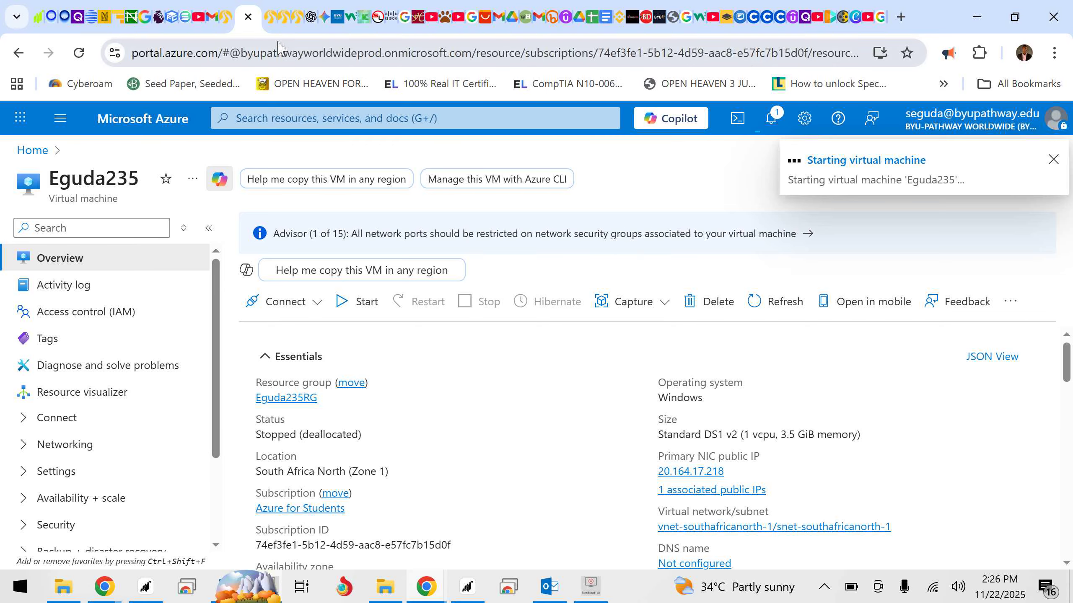
{"action": "left_click", "coordinate": [270, 23]}
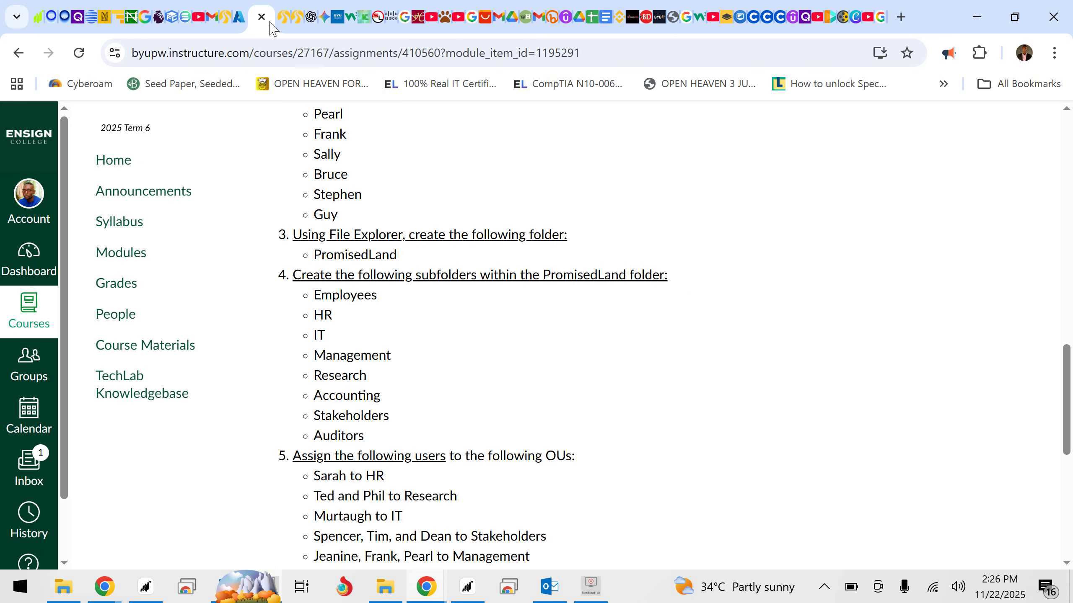
{"action": "scroll", "coordinate": [372, 199], "scroll_direction": "up", "scroll_amount": 10}
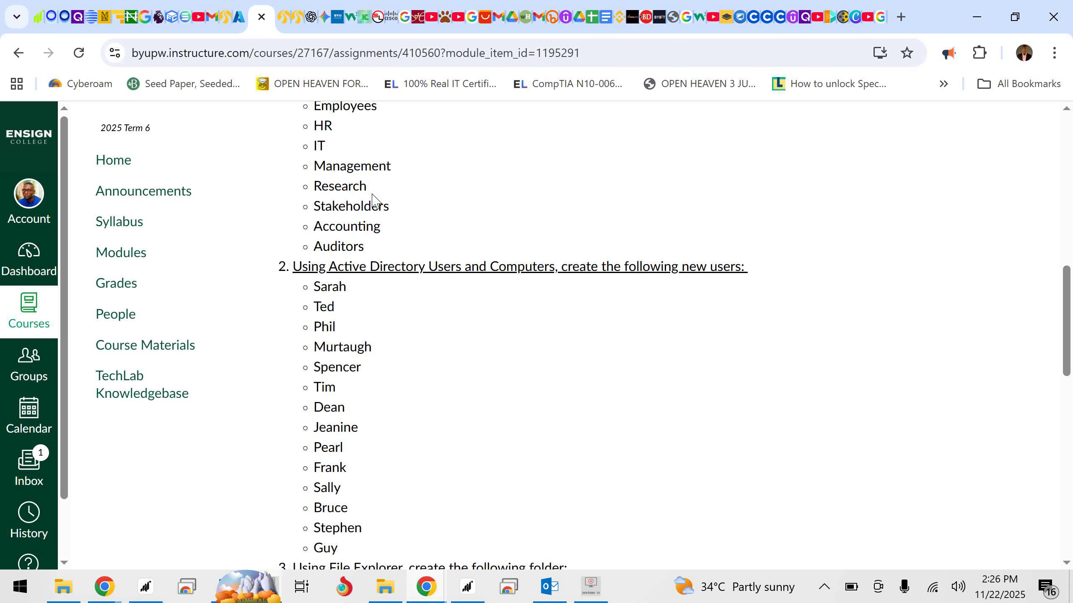
{"action": "scroll", "coordinate": [373, 199], "scroll_direction": "up", "scroll_amount": 1}
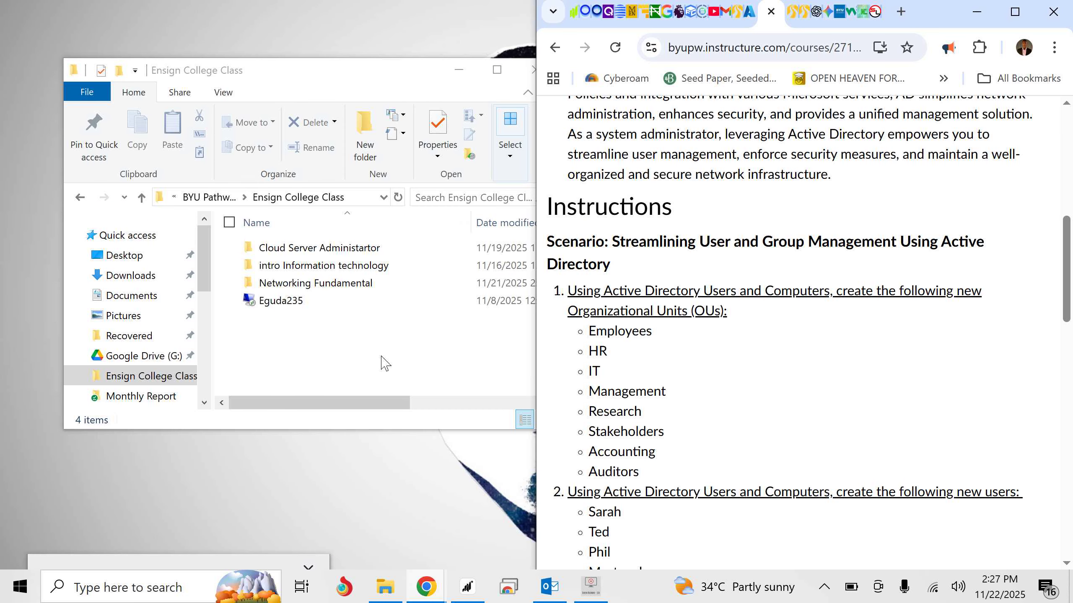
- Open the virtual machine's remote desktop file from the Ensign College Class folder and minimize the folder window to uncover the credentials prompt
{"action": "double_click", "coordinate": [263, 301]}
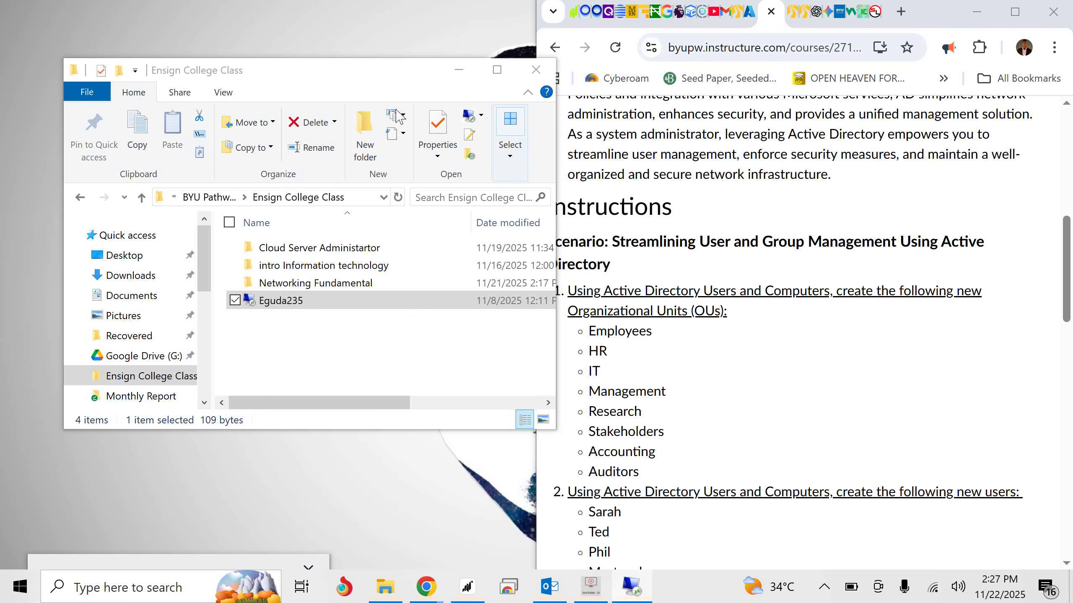
{"action": "left_click_drag", "start_coordinate": [376, 69], "coordinate": [328, 77]}
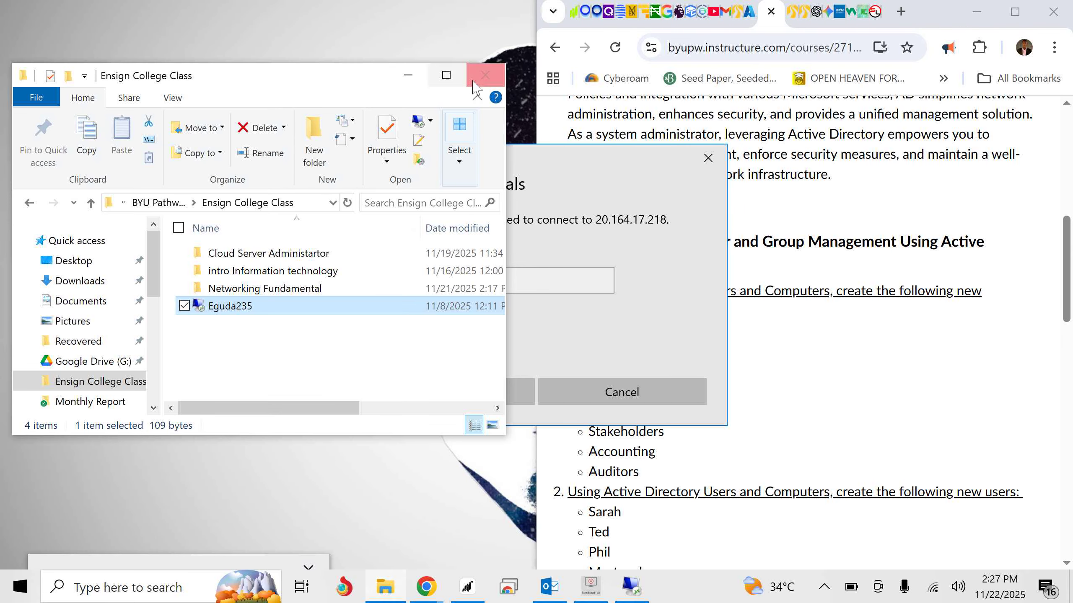
{"action": "left_click", "coordinate": [409, 77]}
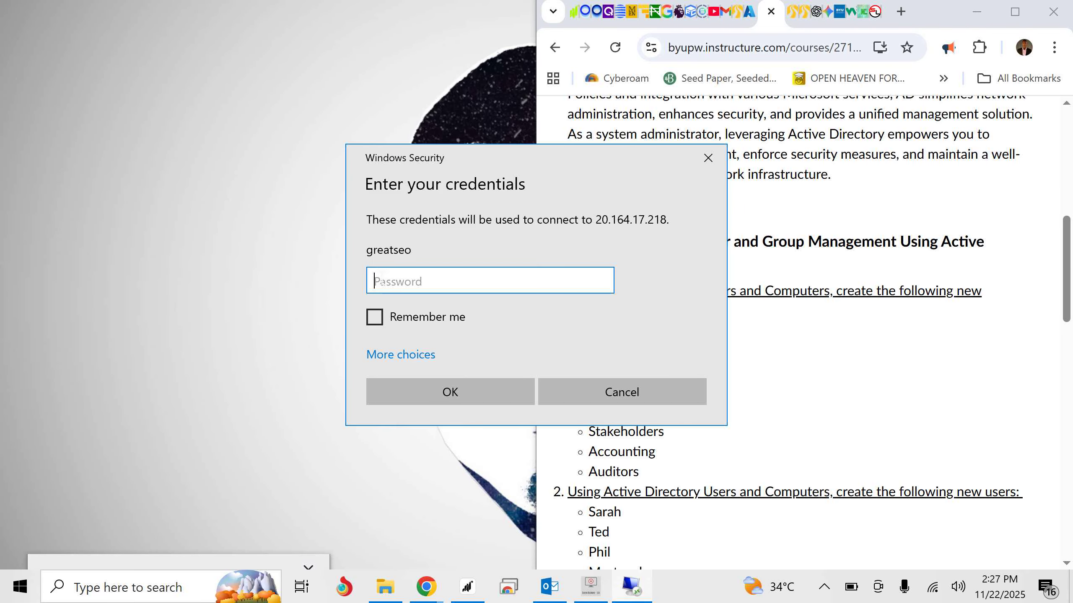
- Sign in with the account password, remember the credentials, and connect despite the certificate errors without being asked again for this computer
{"action": "left_click", "coordinate": [378, 323]}
{"action": "left_click", "coordinate": [389, 280]}
{"action": "key", "text": "ctrl+v"}
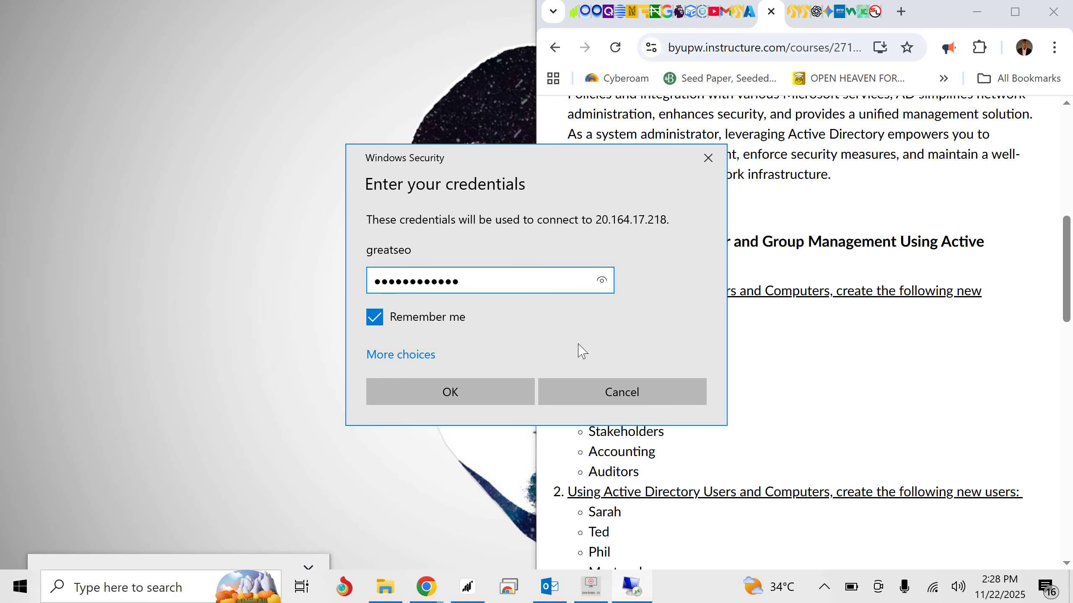
{"action": "left_click", "coordinate": [485, 394]}
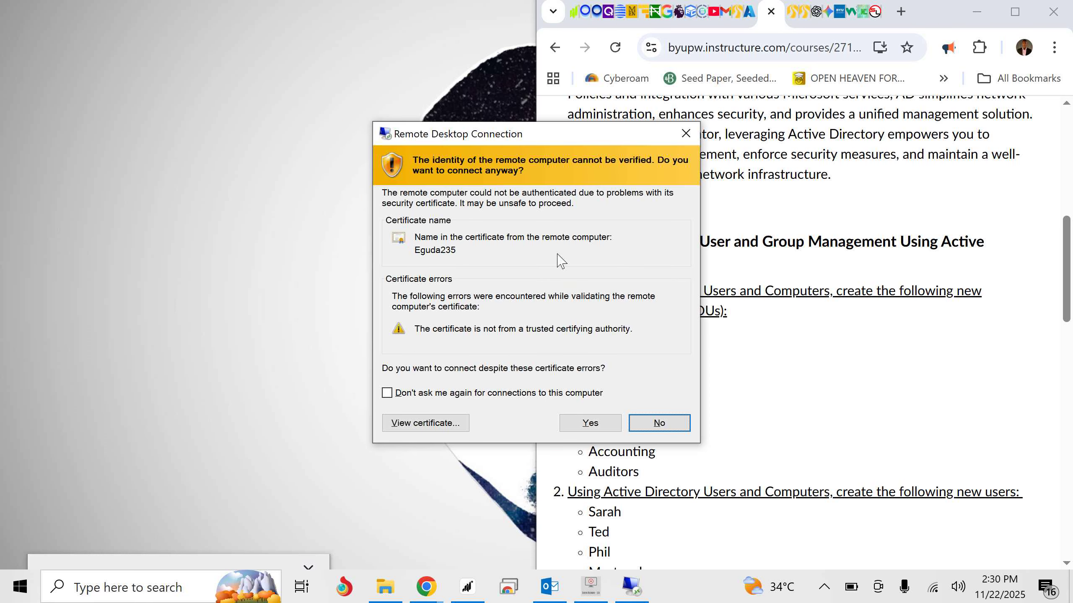
{"action": "left_click", "coordinate": [424, 393]}
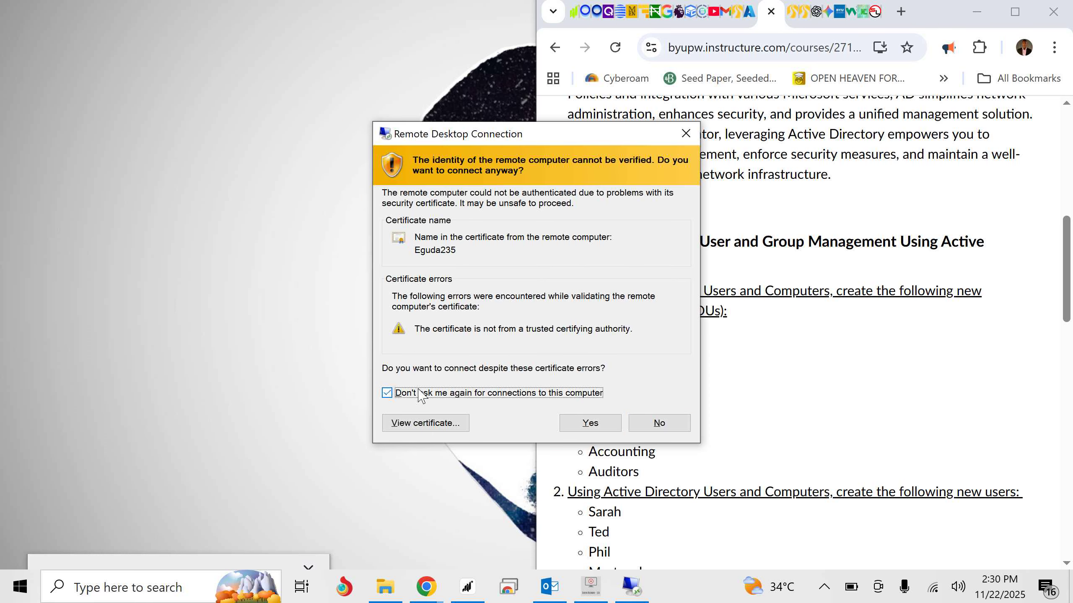
{"action": "left_click", "coordinate": [599, 424]}
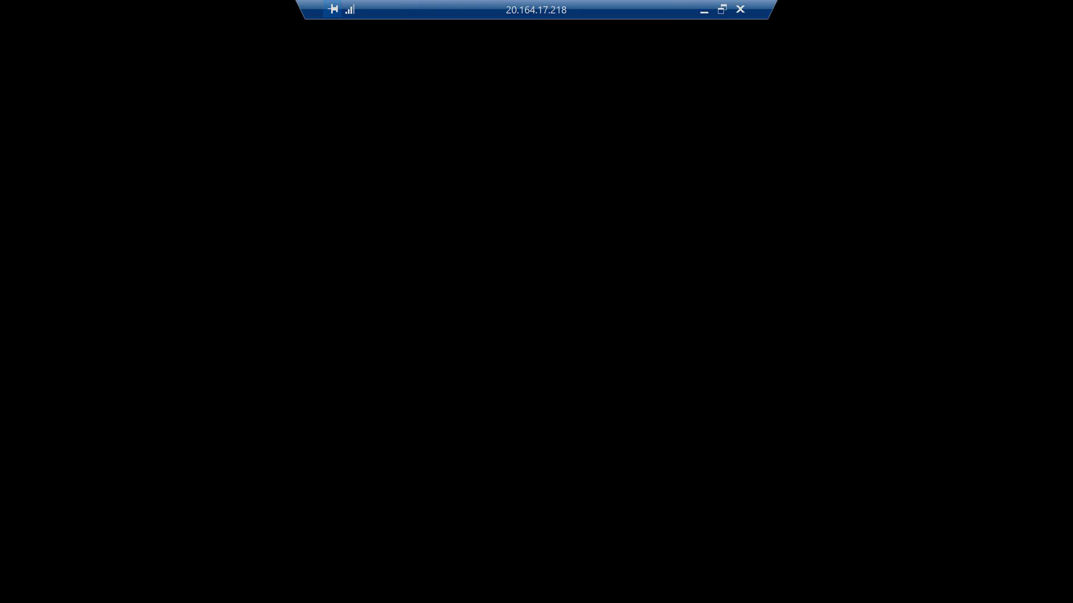
- Take the remote desktop session out of full screen and resize it and the browser so both windows sit side by side
{"action": "left_click", "coordinate": [722, 10]}
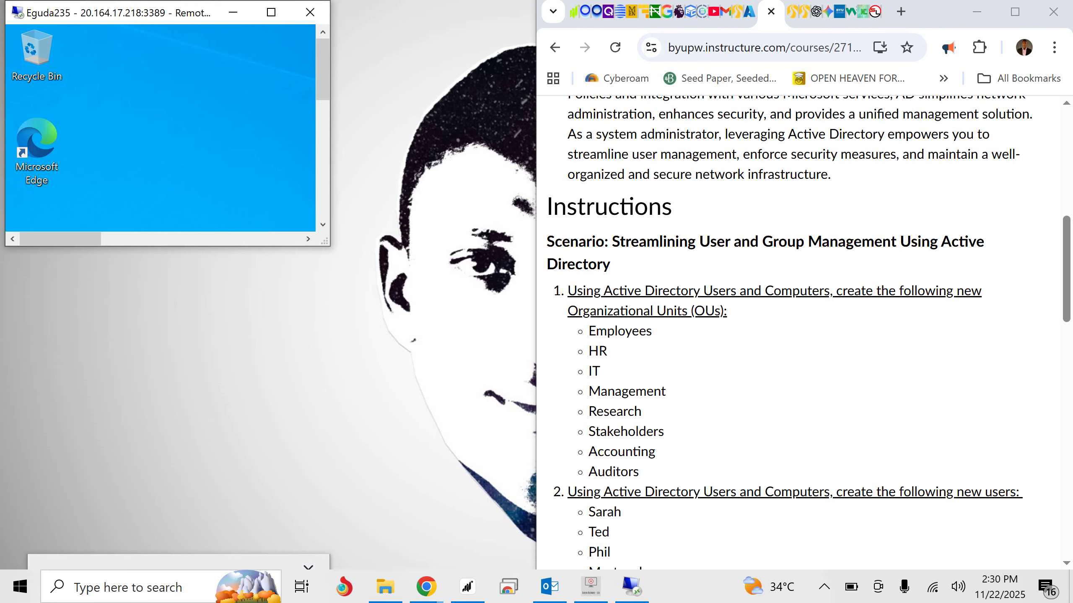
{"action": "left_click", "coordinate": [271, 12]}
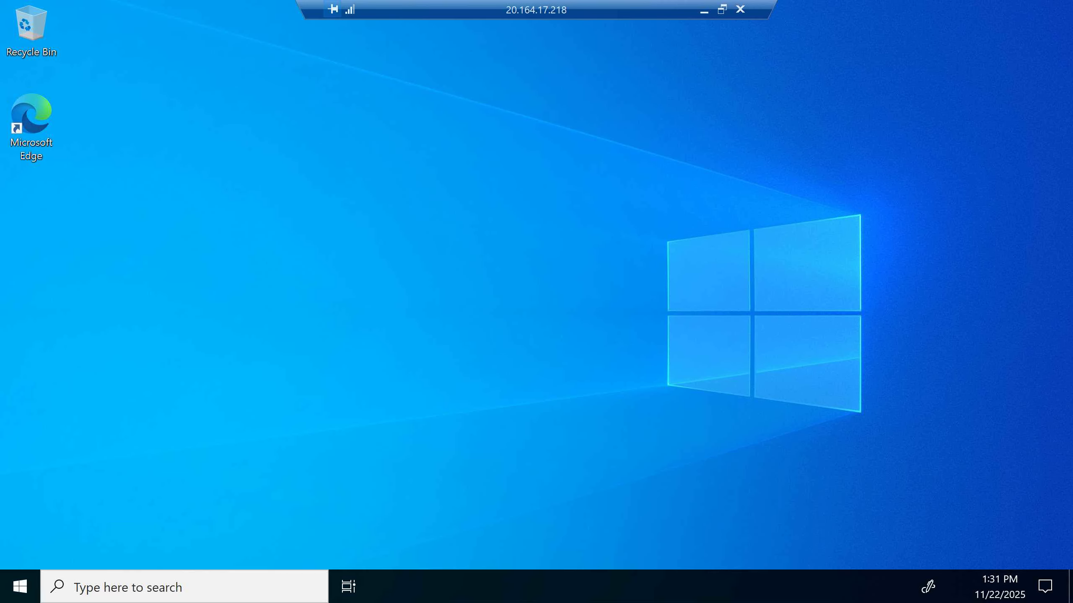
{"action": "left_click", "coordinate": [721, 10]}
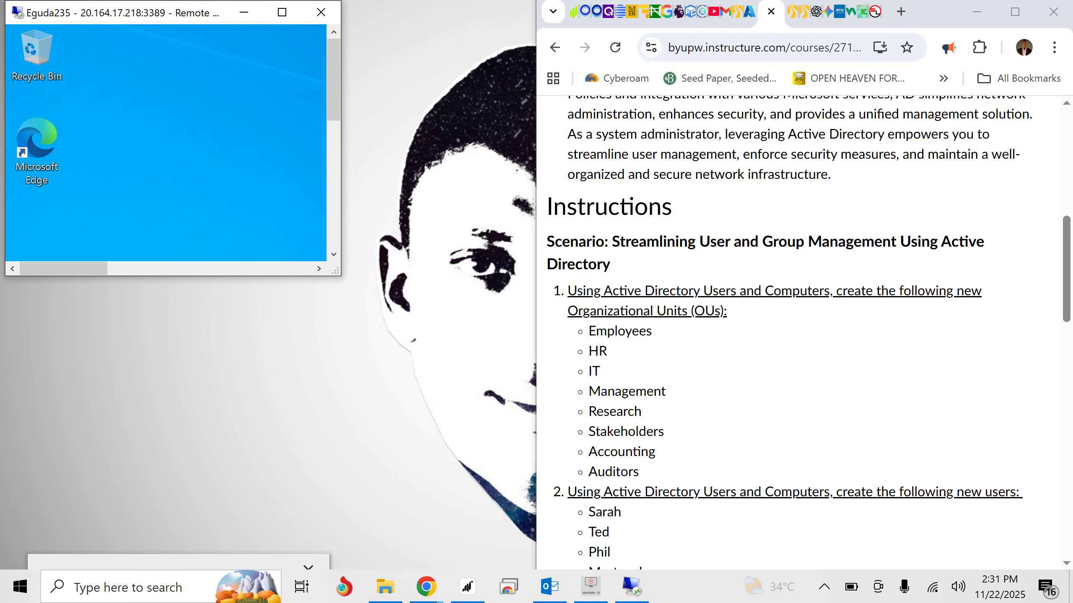
{"action": "left_click_drag", "start_coordinate": [340, 275], "coordinate": [566, 568]}
{"action": "left_click", "coordinate": [802, 371]}
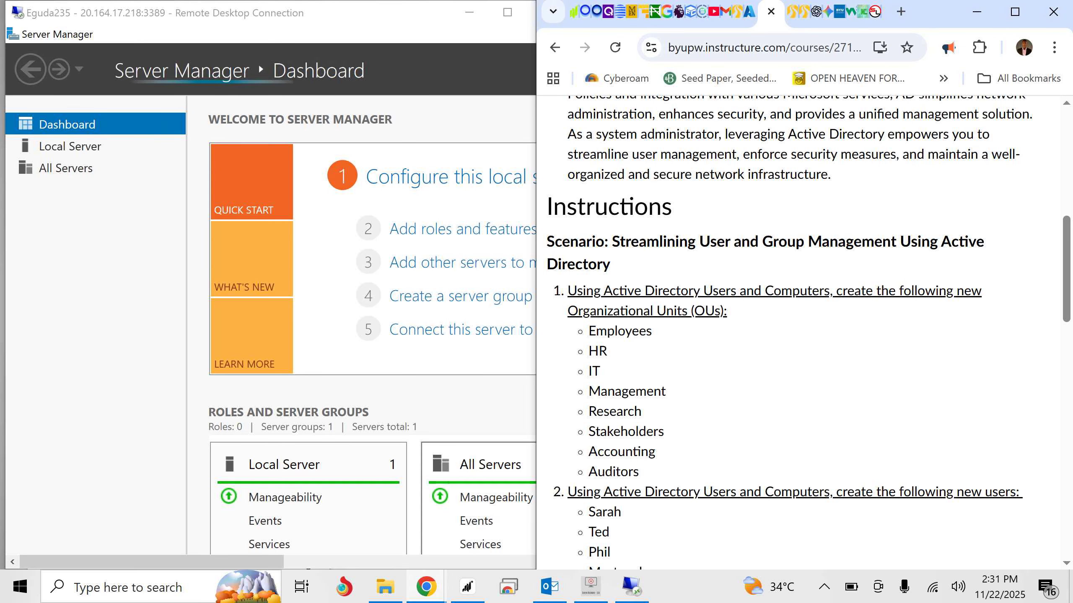
{"action": "left_click_drag", "start_coordinate": [537, 338], "coordinate": [624, 338]}
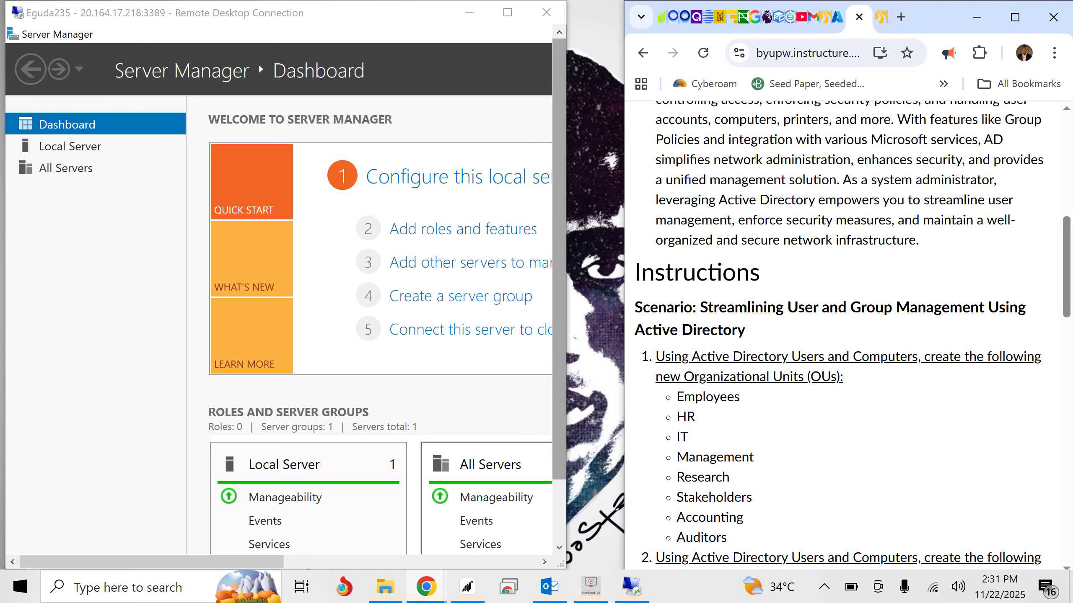
{"action": "left_click_drag", "start_coordinate": [567, 295], "coordinate": [625, 296]}
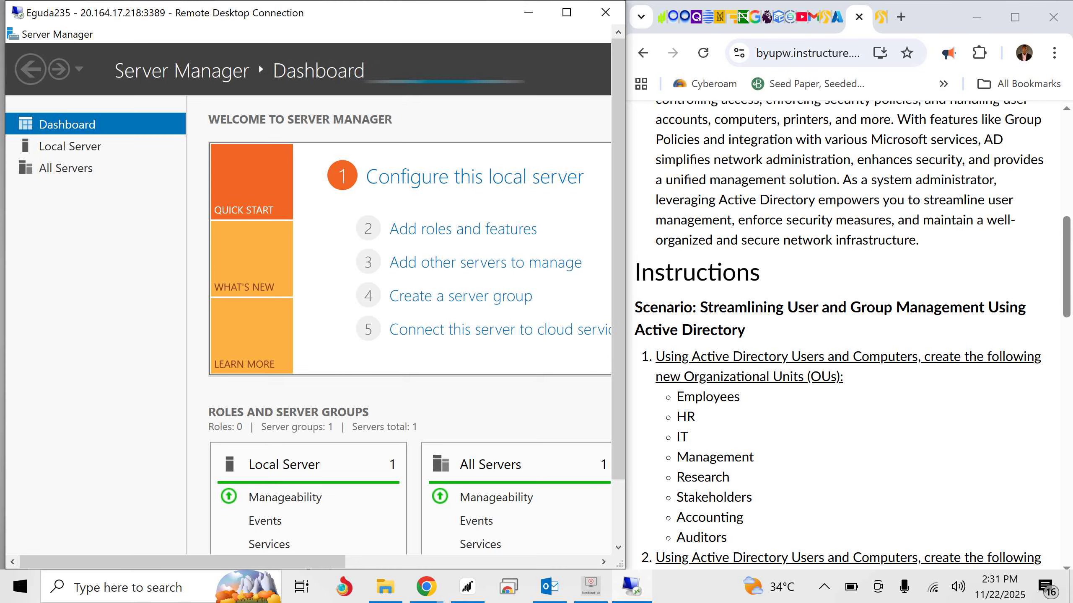
- Examine the roles and server groups on the Server Manager dashboard alongside the organizational units and users required by the assignment
{"action": "scroll", "coordinate": [309, 498], "scroll_direction": "down", "scroll_amount": 1}
{"action": "scroll", "coordinate": [309, 477], "scroll_direction": "down", "scroll_amount": 2}
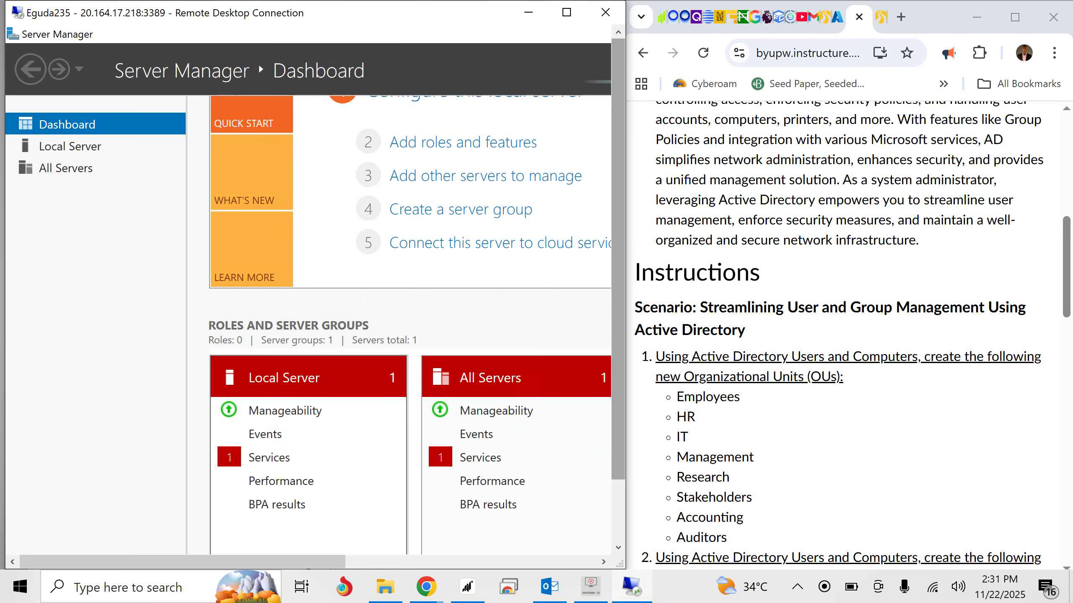
{"action": "left_click_drag", "start_coordinate": [618, 296], "coordinate": [618, 358]}
{"action": "scroll", "coordinate": [516, 351], "scroll_direction": "down", "scroll_amount": 1}
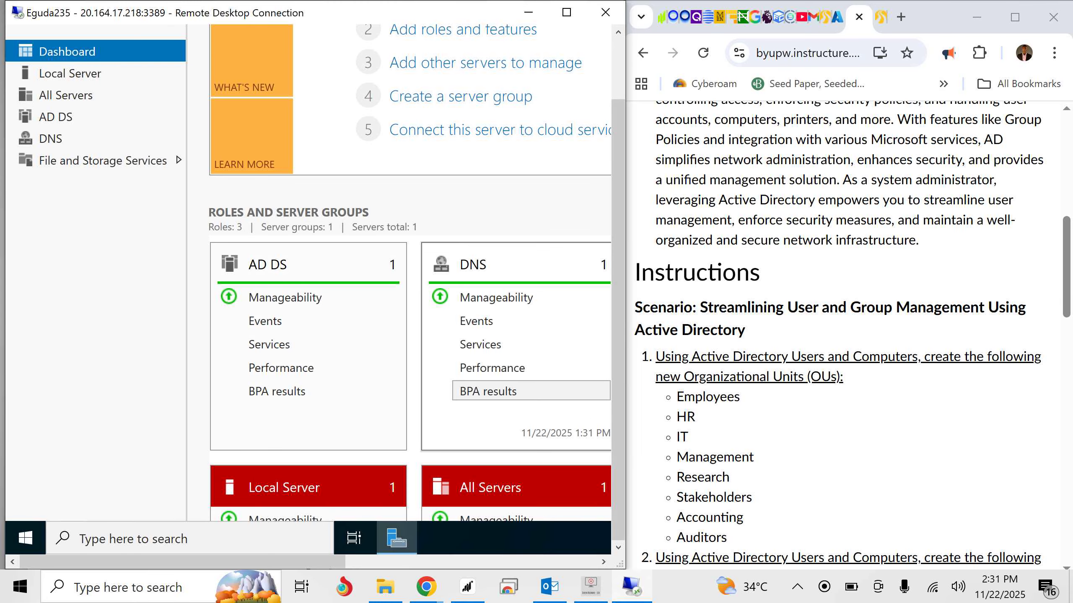
{"action": "scroll", "coordinate": [839, 334], "scroll_direction": "down", "scroll_amount": 2}
{"action": "scroll", "coordinate": [839, 334], "scroll_direction": "up", "scroll_amount": 1}
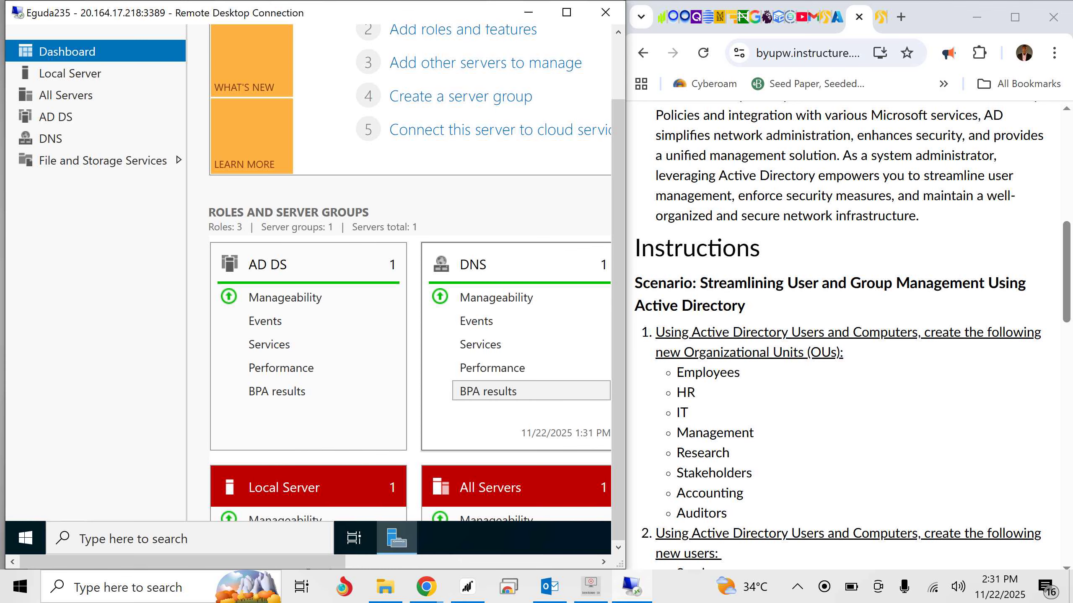
{"action": "scroll", "coordinate": [852, 336], "scroll_direction": "down", "scroll_amount": 2}
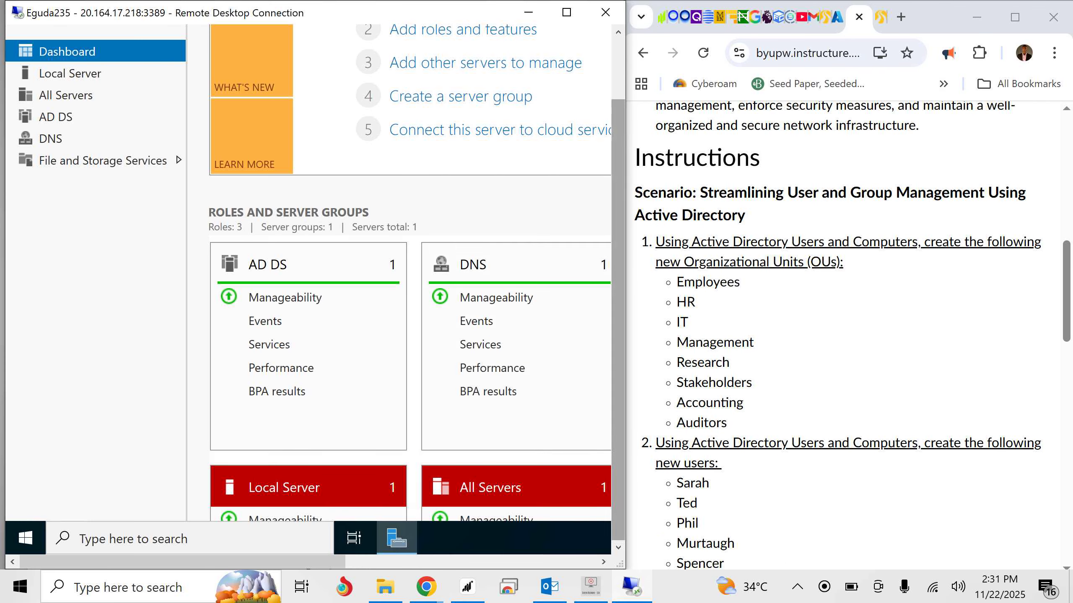
{"action": "left_click_drag", "start_coordinate": [618, 237], "coordinate": [619, 173]}
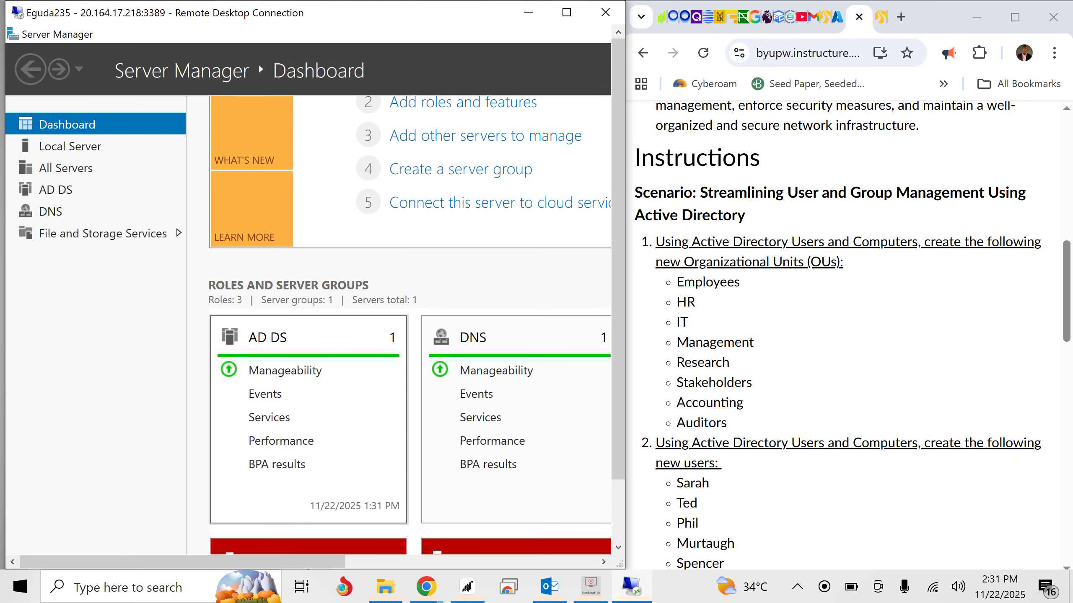
- Examine the list of administrative tools available for managing the server
{"action": "left_click_drag", "start_coordinate": [220, 562], "coordinate": [472, 562]}
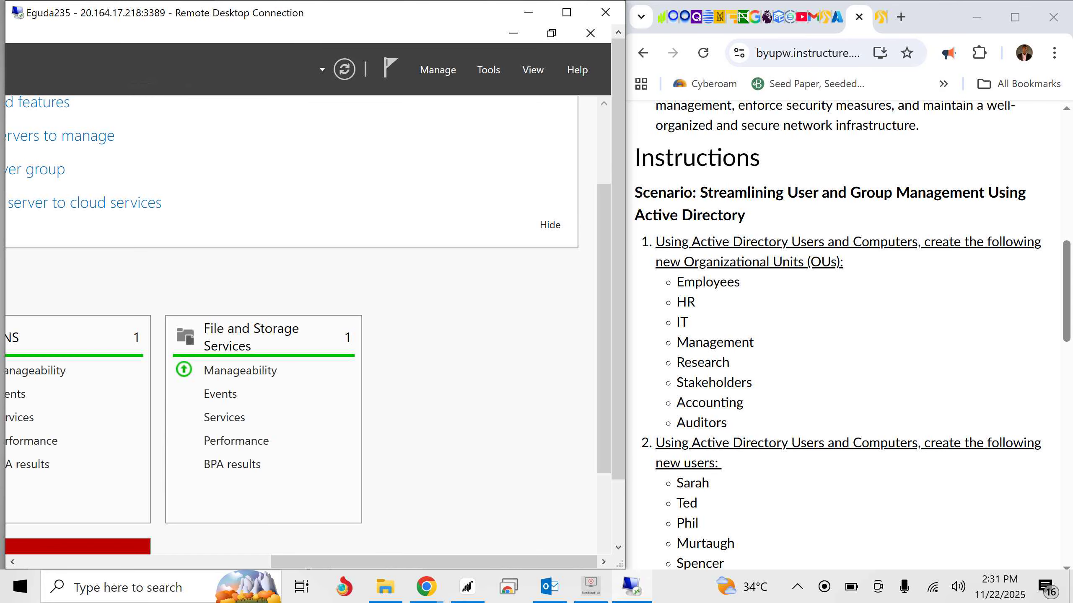
{"action": "left_click", "coordinate": [488, 70]}
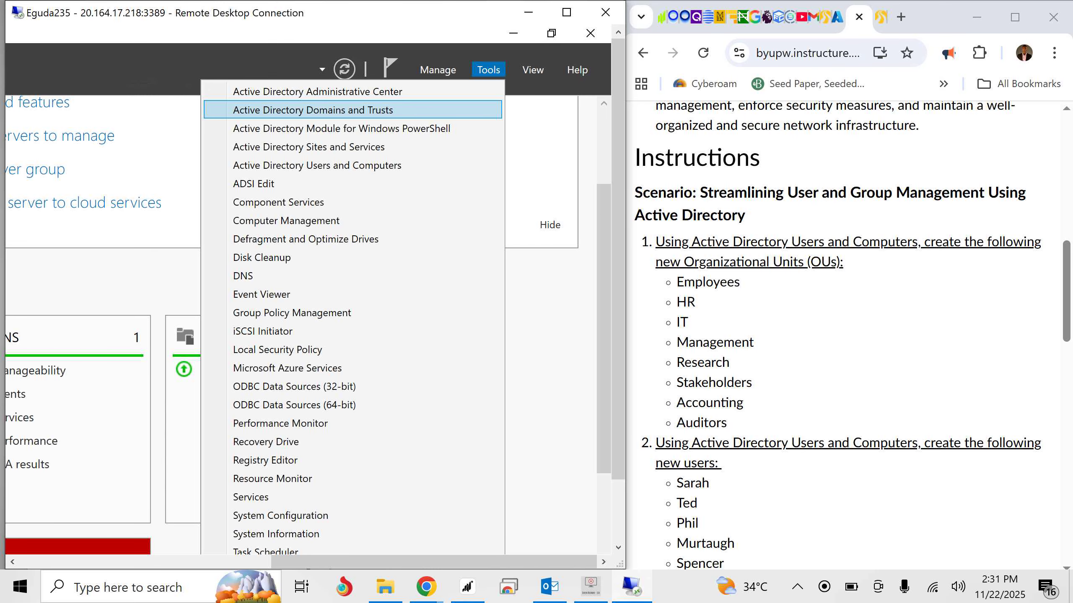
{"action": "key", "text": "Down"}
{"action": "key", "text": "Down"}
{"action": "key", "text": "Down"}
{"action": "key", "text": "Down"}
{"action": "key", "text": "Down"}
{"action": "key", "text": "Down"}
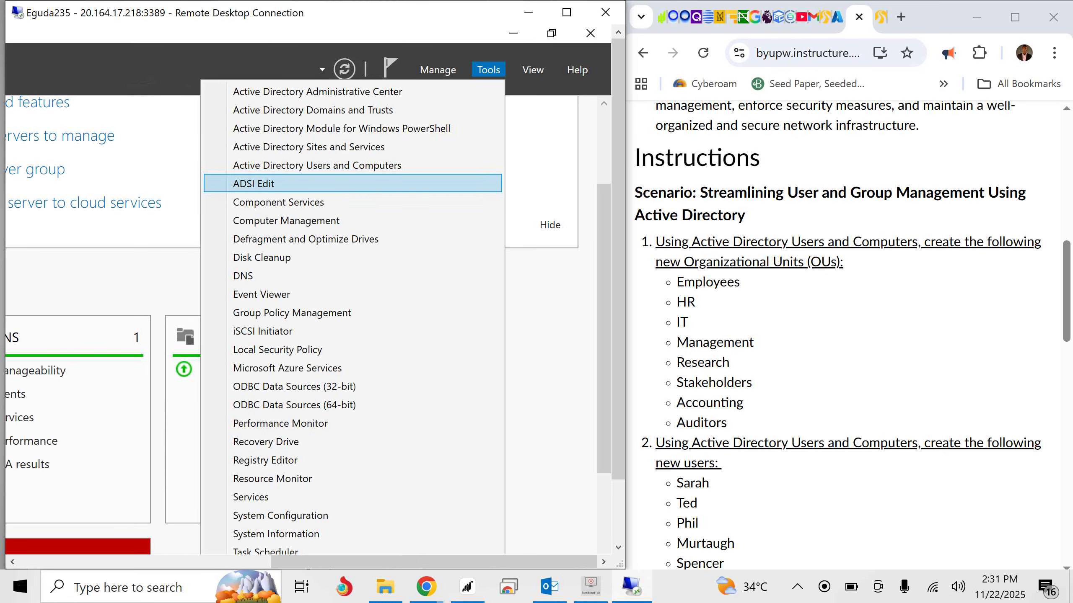
{"action": "key", "text": "Up"}
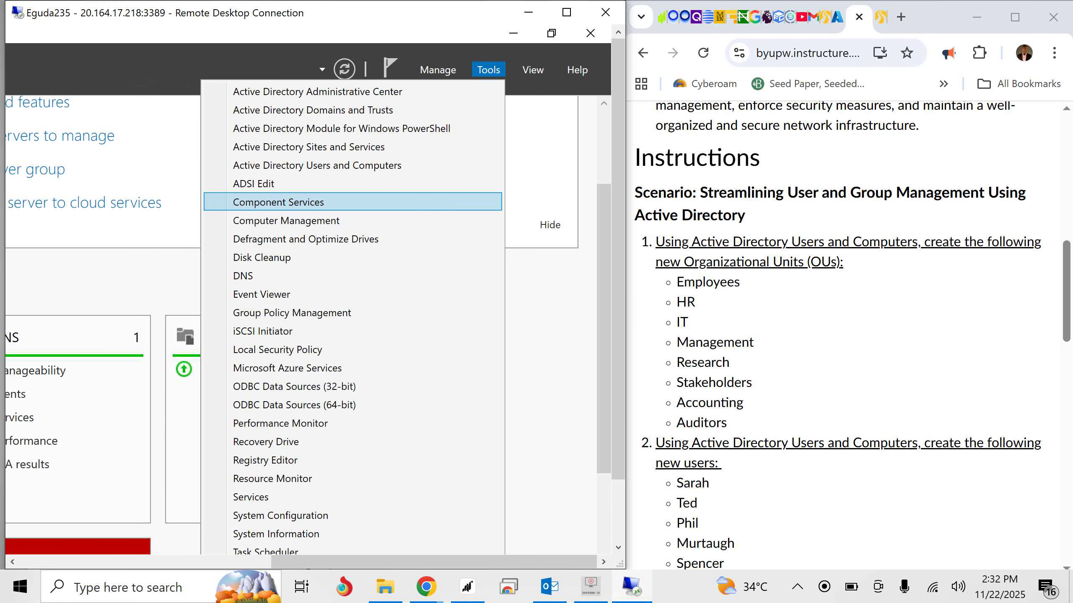
{"action": "key", "text": "Down"}
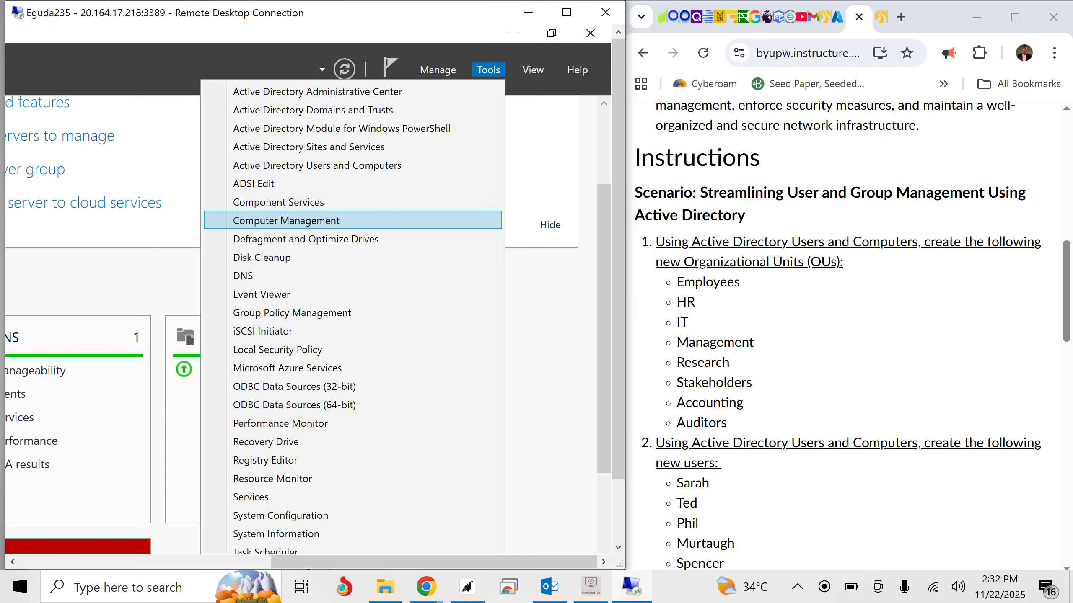
{"action": "key", "text": "Return"}
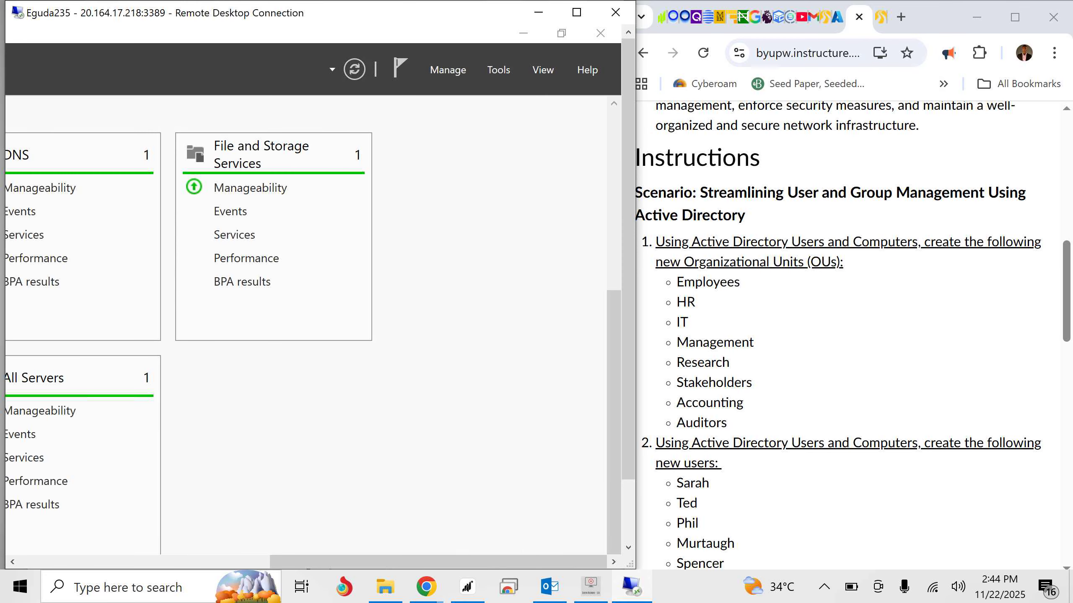
- Open Active Directory Users and Computers from the server's tools and bring its console tree into view beside the assignment
{"action": "left_click", "coordinate": [498, 69]}
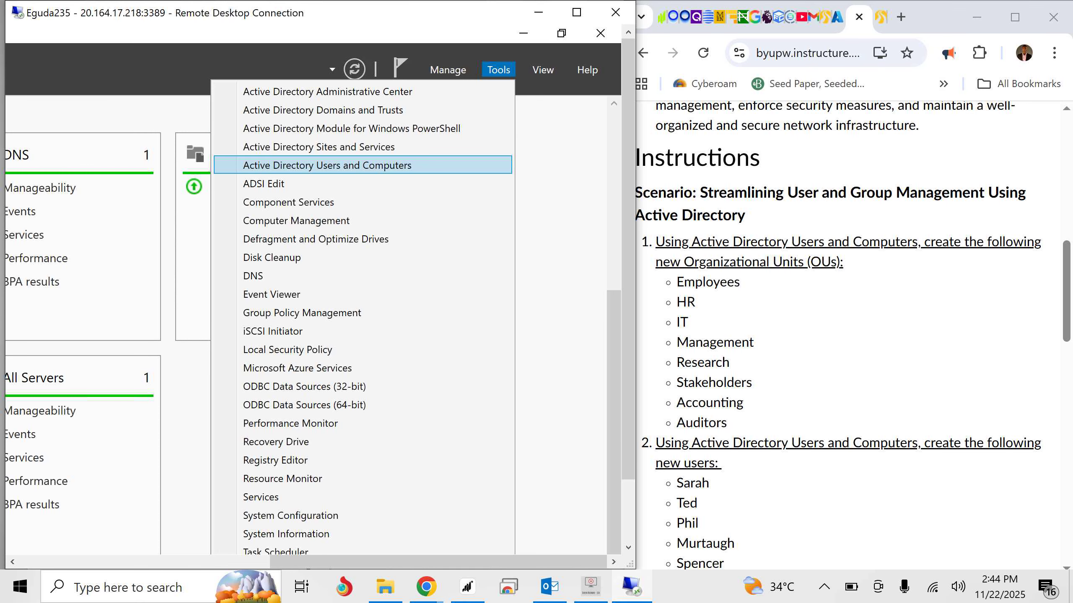
{"action": "left_click", "coordinate": [328, 165]}
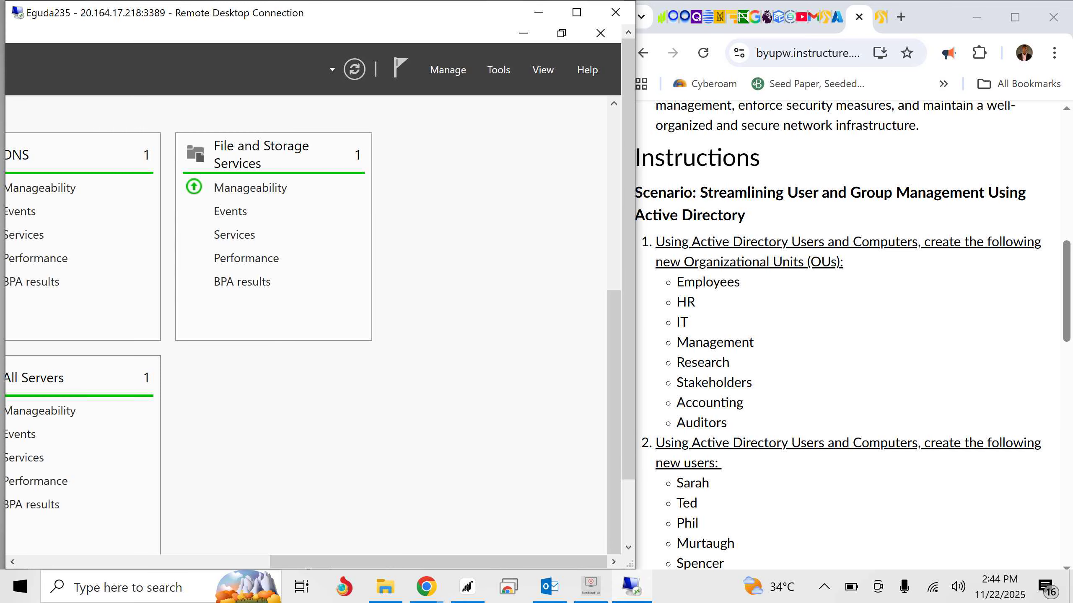
{"action": "scroll", "coordinate": [854, 336], "scroll_direction": "up", "scroll_amount": 2}
{"action": "scroll", "coordinate": [853, 335], "scroll_direction": "down", "scroll_amount": 2}
{"action": "scroll", "coordinate": [854, 335], "scroll_direction": "up", "scroll_amount": 1}
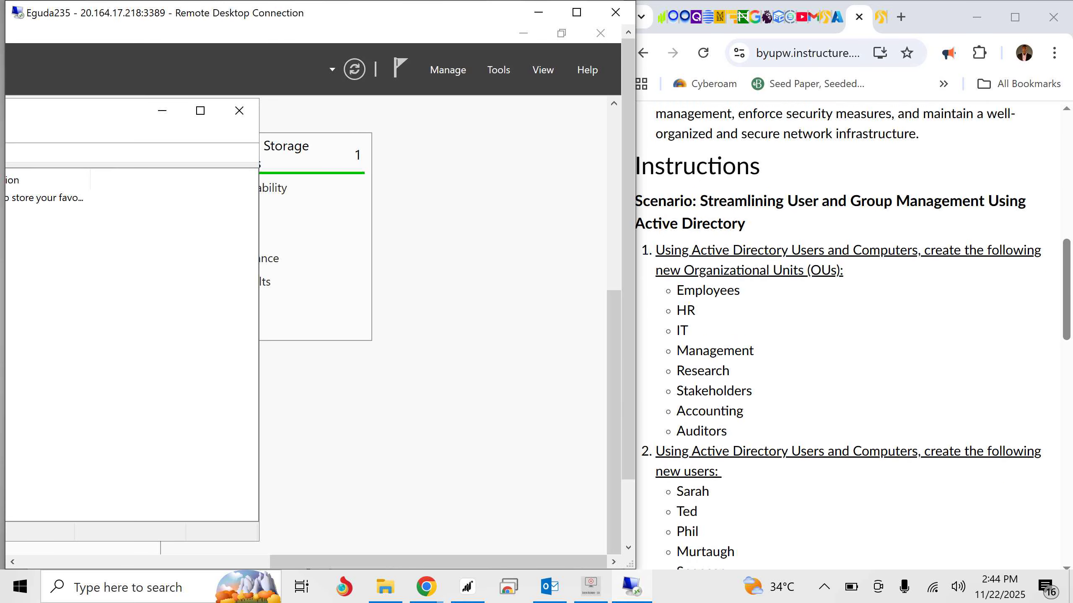
{"action": "scroll", "coordinate": [853, 336], "scroll_direction": "down", "scroll_amount": 1}
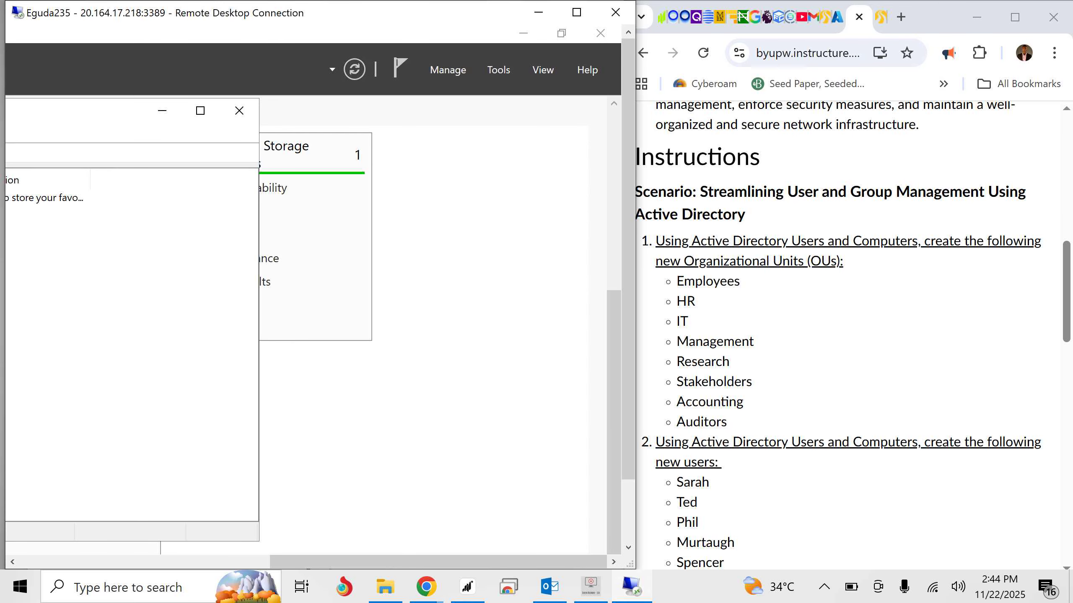
{"action": "left_click_drag", "start_coordinate": [222, 561], "coordinate": [189, 562]}
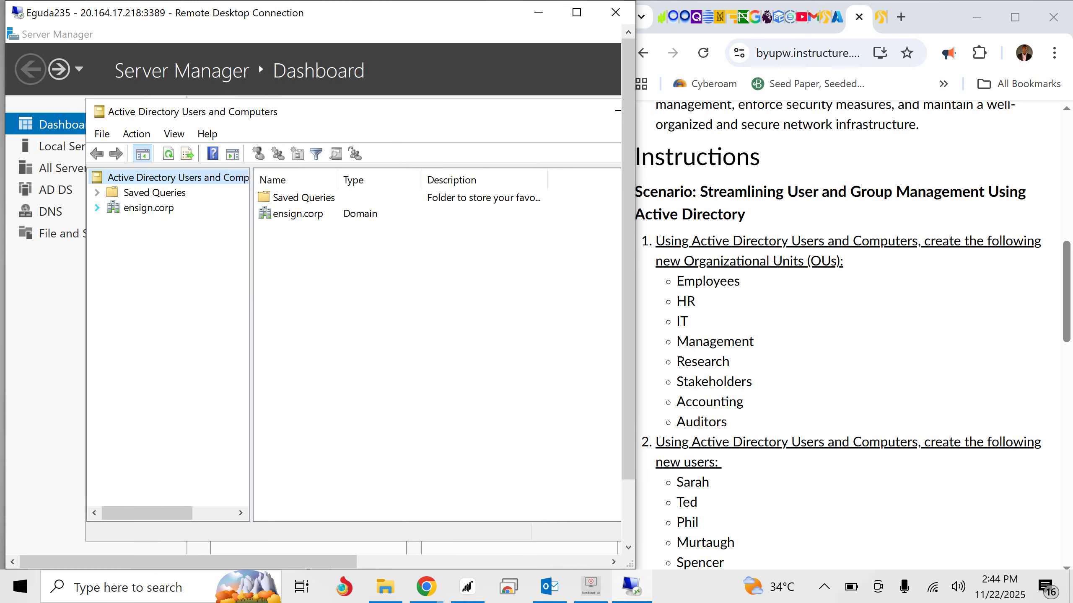
- Expand the ensign.corp domain and create an organizational unit named Employees in it, protected from accidental deletion
{"action": "left_click", "coordinate": [97, 208]}
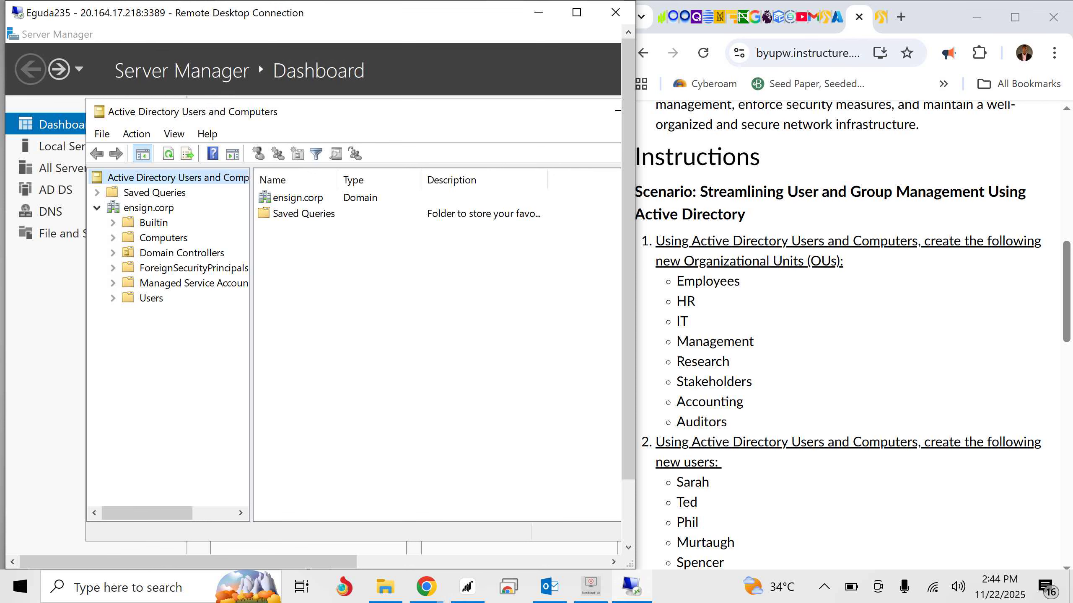
{"action": "right_click", "coordinate": [158, 209]}
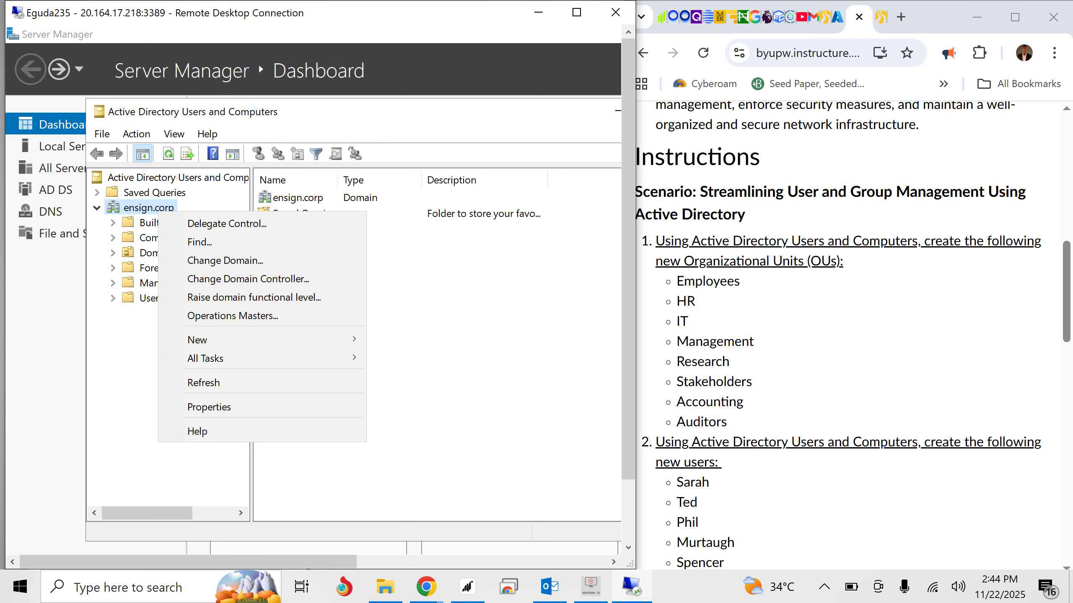
{"action": "mouse_move", "coordinate": [220, 340]}
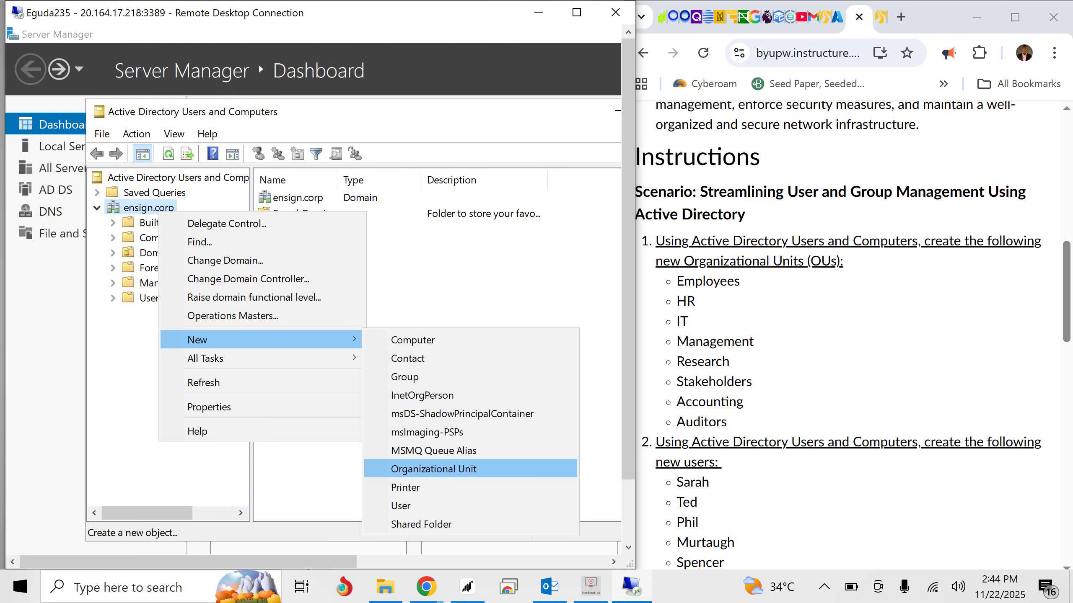
{"action": "left_click", "coordinate": [433, 469]}
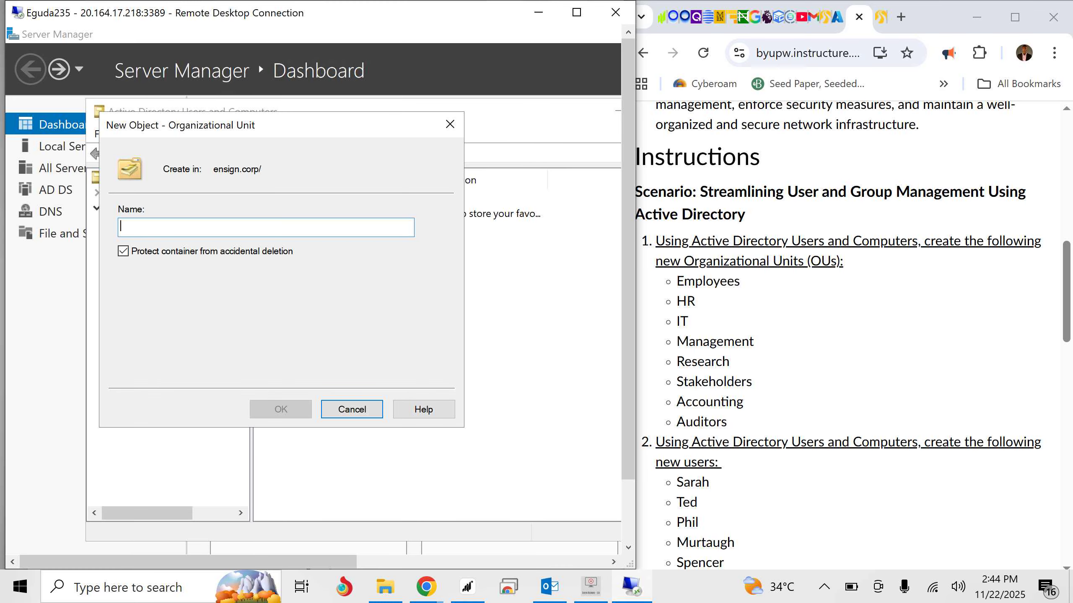
{"action": "type", "text": "Emp"}
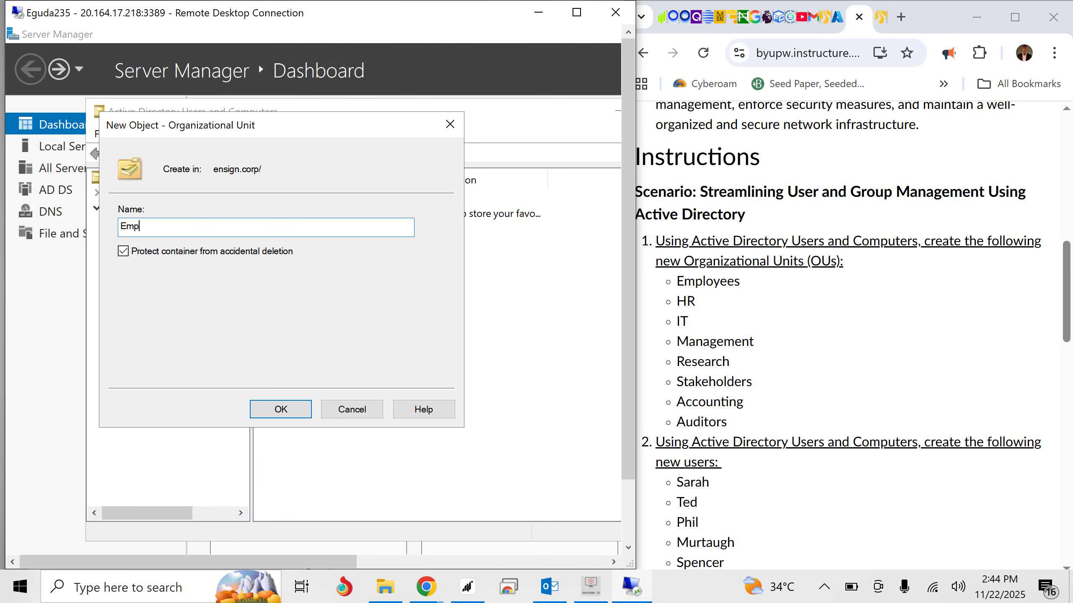
{"action": "type", "text": "loyees"}
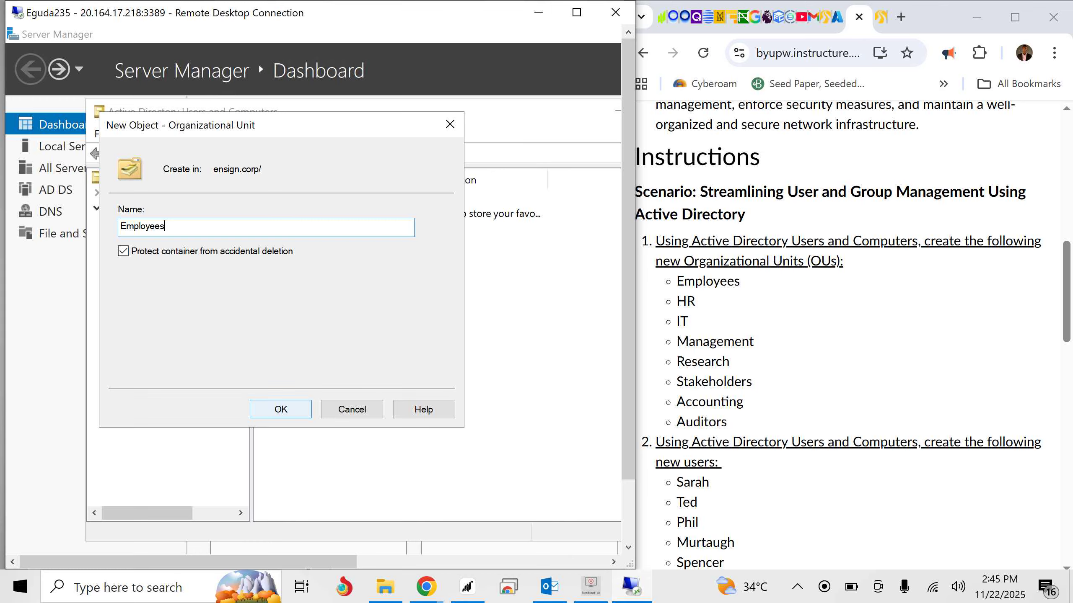
{"action": "left_click", "coordinate": [280, 409]}
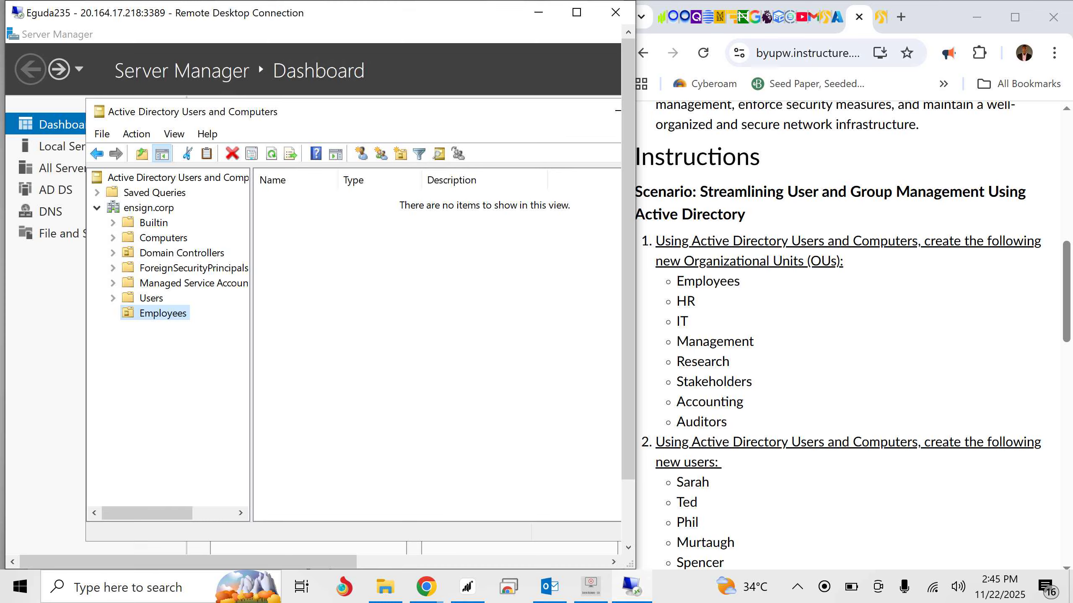
- Create an organizational unit named HR in the ensign.corp domain, protected from accidental deletion
{"action": "right_click", "coordinate": [148, 208]}
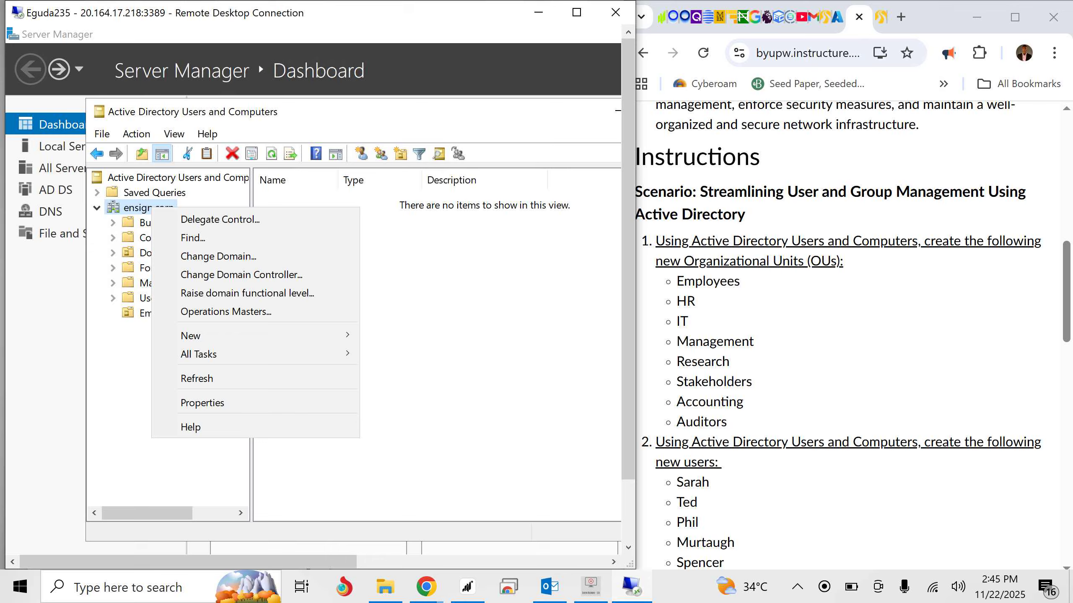
{"action": "mouse_move", "coordinate": [254, 336]}
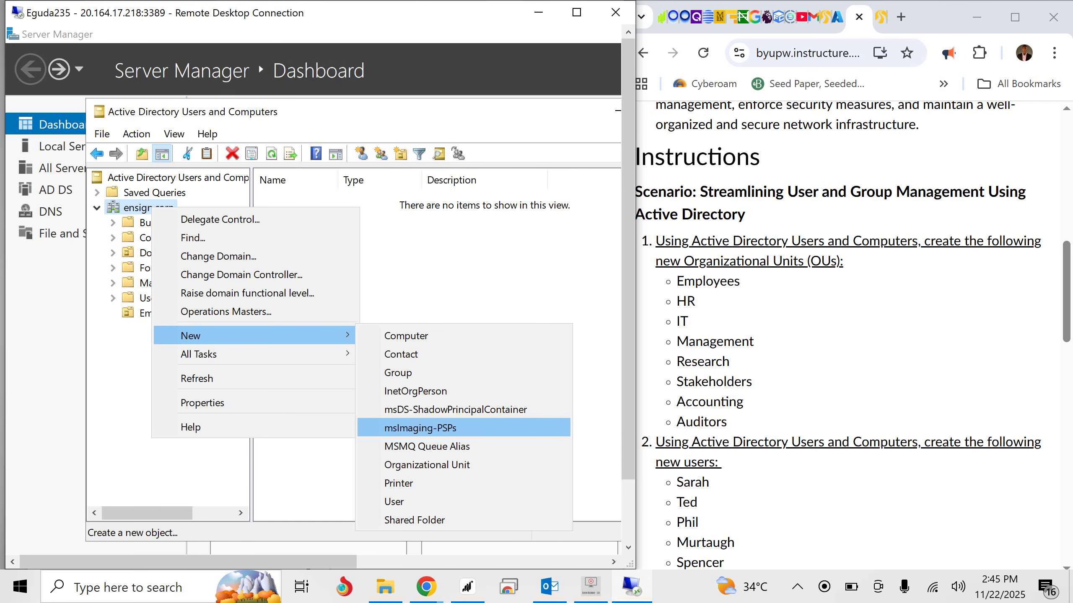
{"action": "left_click", "coordinate": [426, 464]}
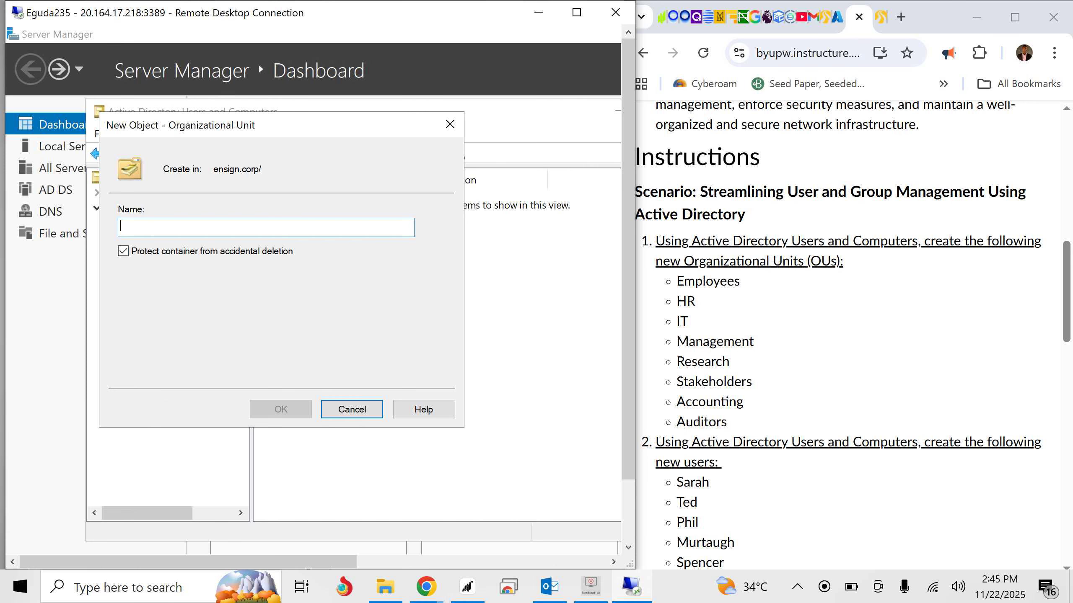
{"action": "type", "text": "HR"}
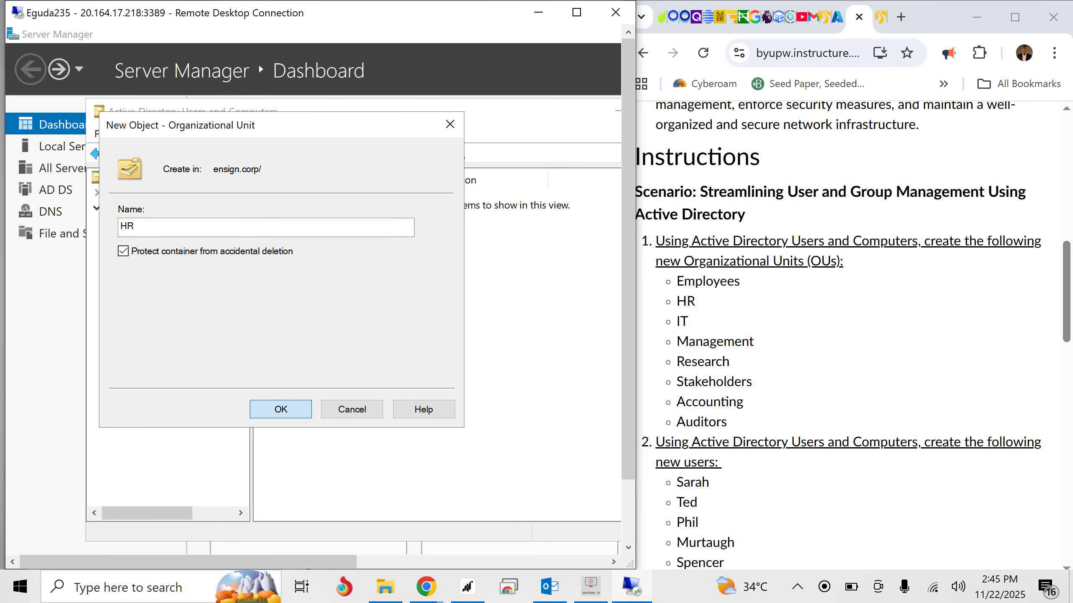
{"action": "key", "text": "Return"}
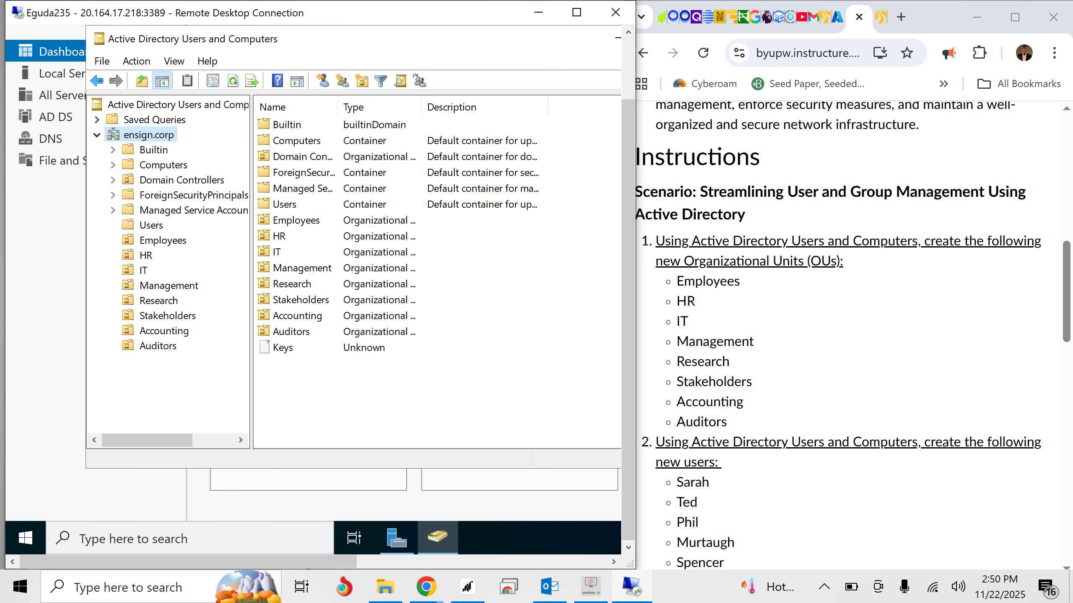
- Highlight the assignment's task on creating new users and start a new user object in the Users container of ensign.corp
{"action": "scroll", "coordinate": [853, 333], "scroll_direction": "down", "scroll_amount": 4}
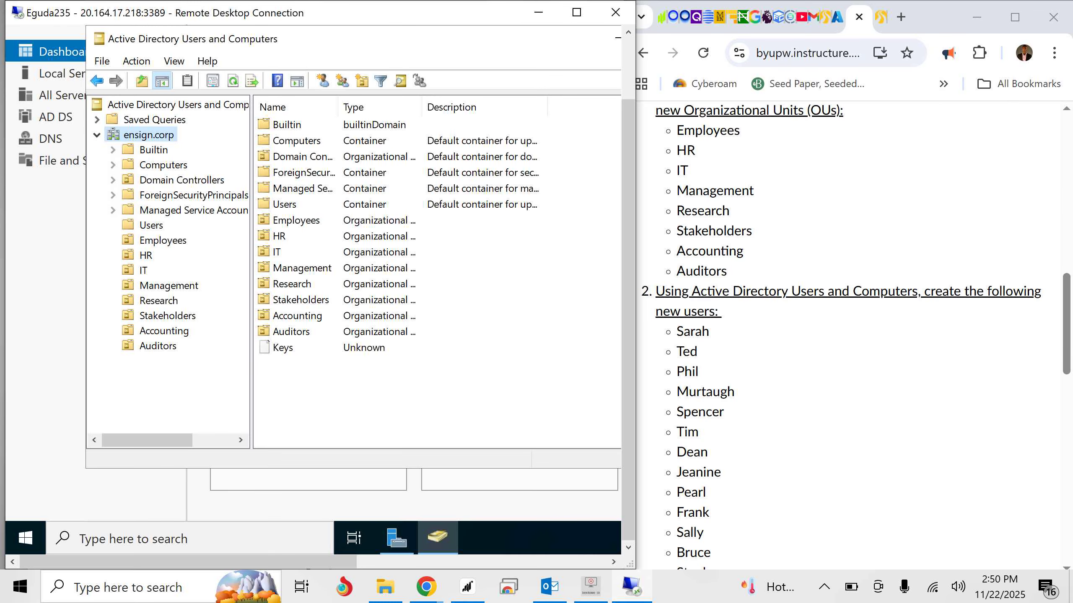
{"action": "left_click_drag", "start_coordinate": [655, 291], "coordinate": [688, 392]}
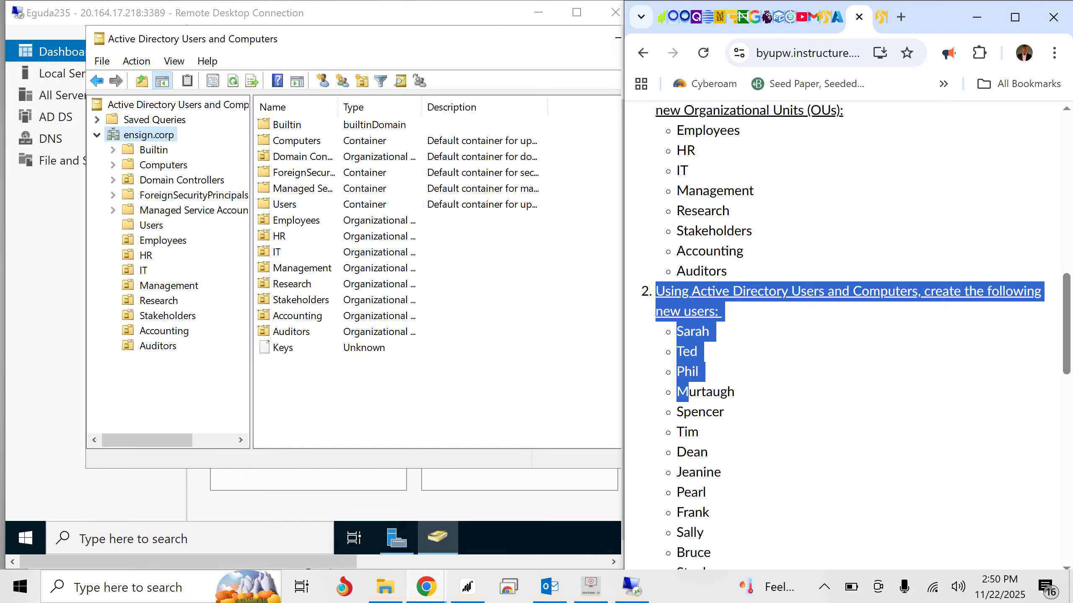
{"action": "left_click", "coordinate": [151, 225]}
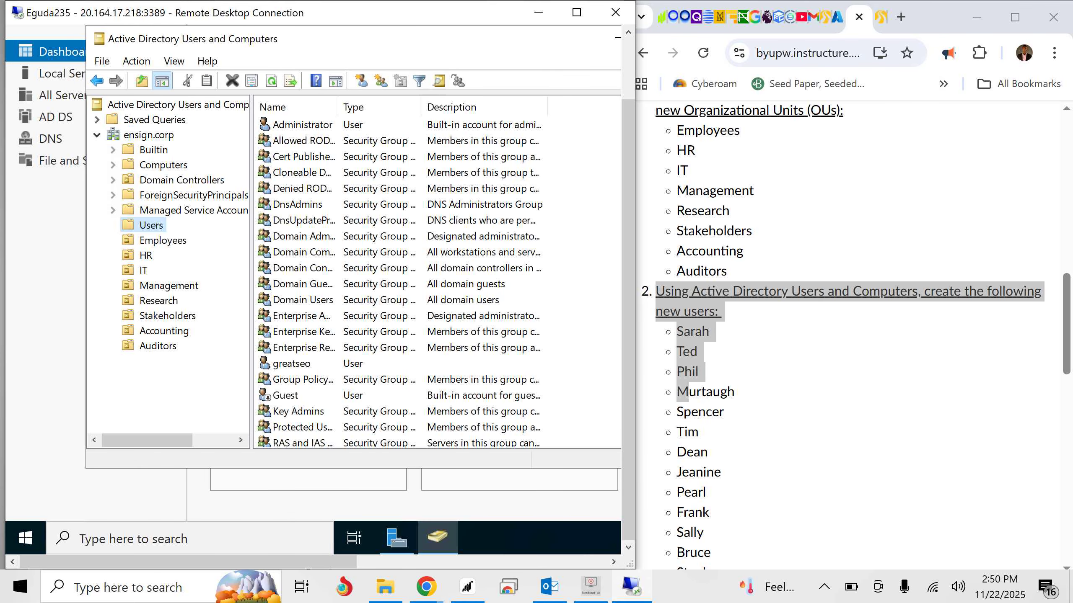
{"action": "right_click", "coordinate": [146, 224]}
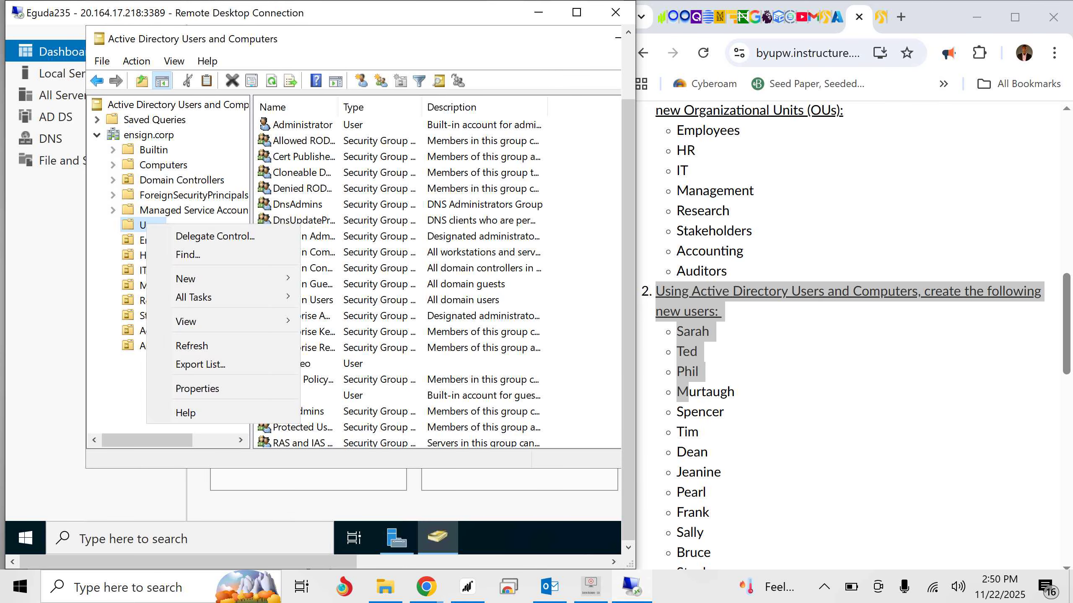
{"action": "mouse_move", "coordinate": [191, 278]}
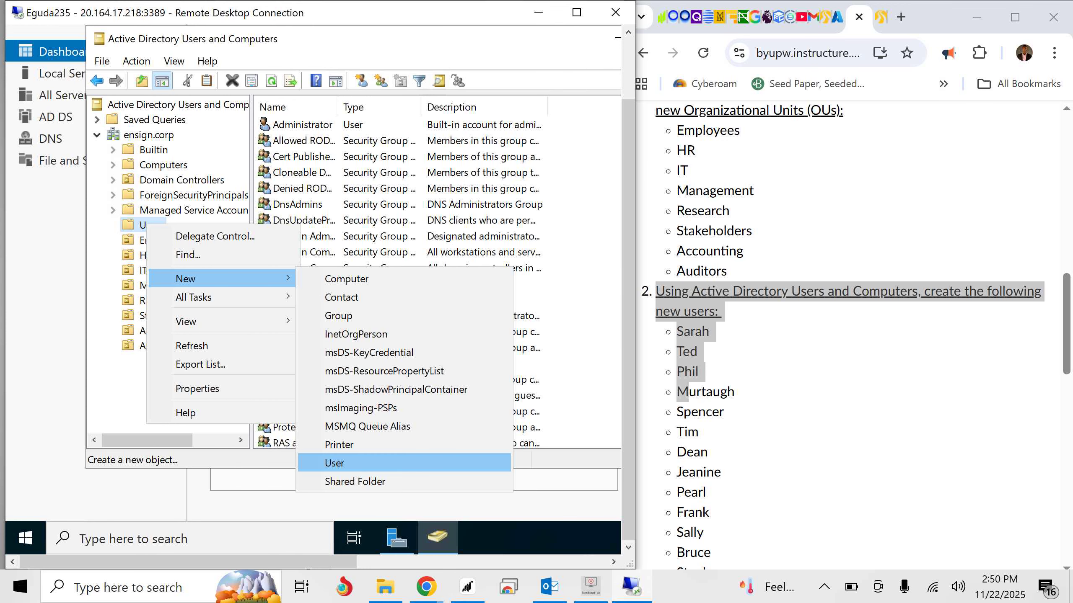
{"action": "key", "text": "Return"}
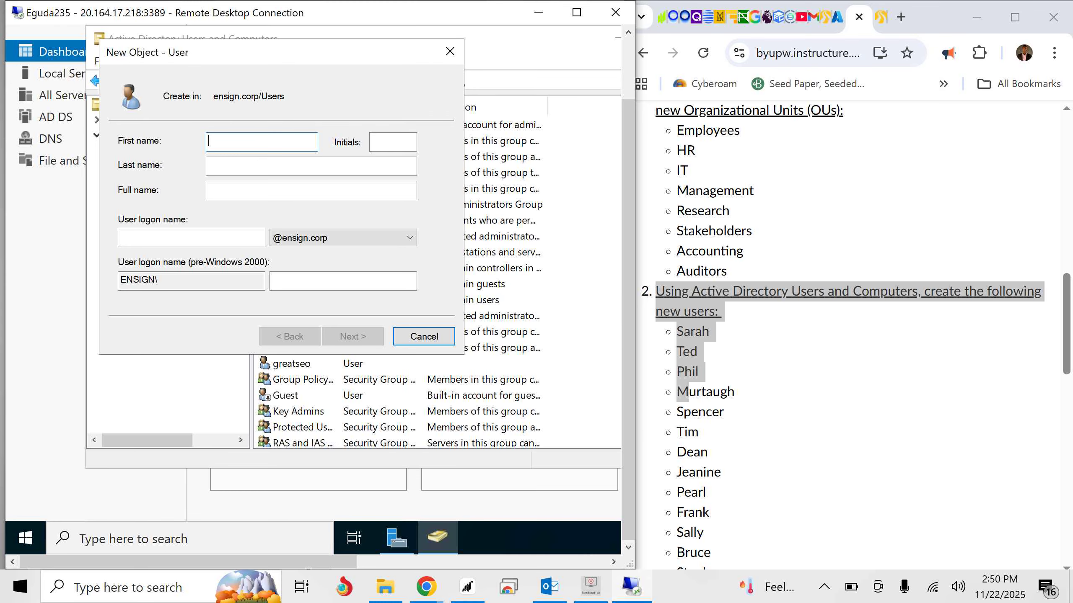
- Enter the assignment's first listed user as both first name and user logon name, and proceed to the password settings
{"action": "left_click", "coordinate": [735, 338]}
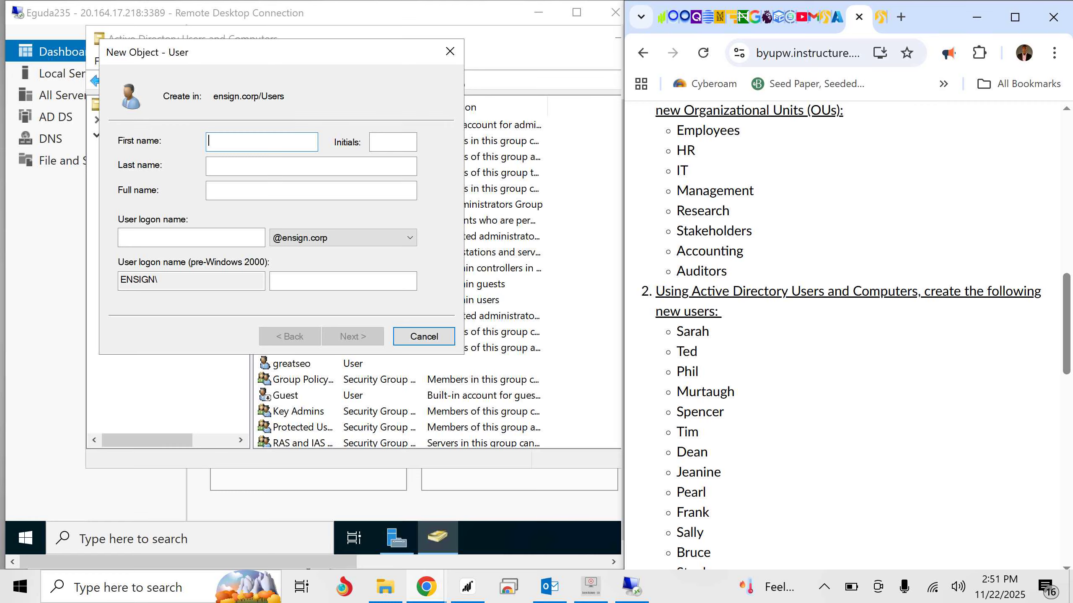
{"action": "left_click", "coordinate": [261, 142]}
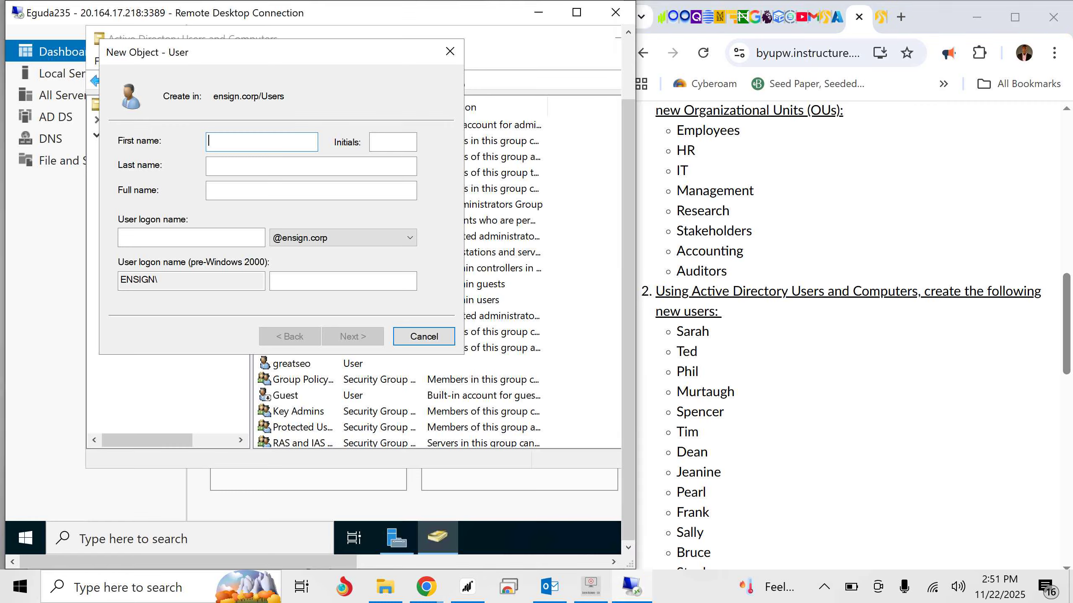
{"action": "type", "text": "Sarah"}
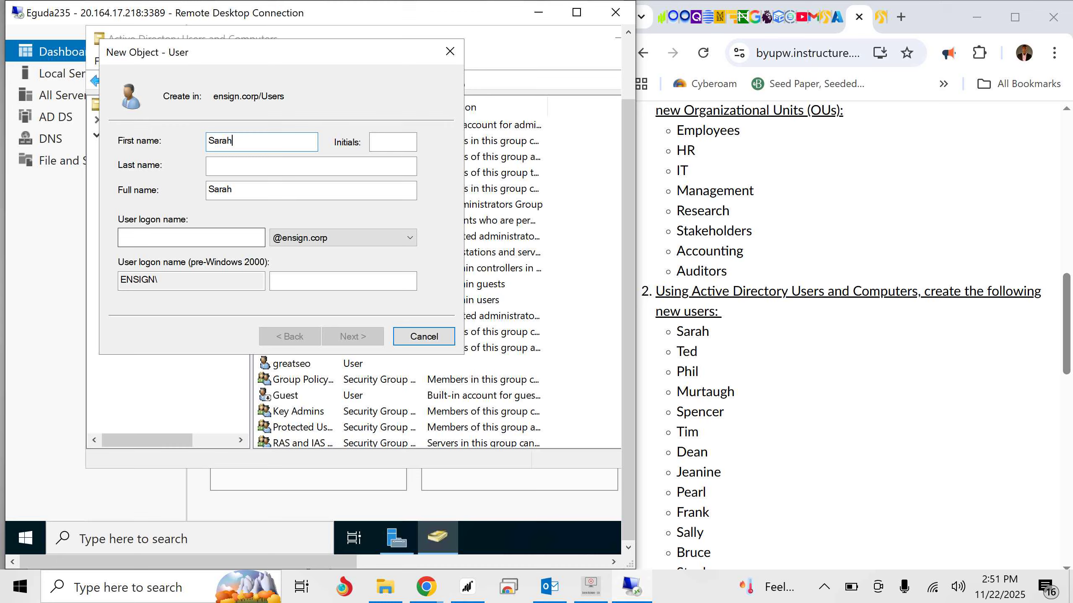
{"action": "left_click", "coordinate": [192, 238]}
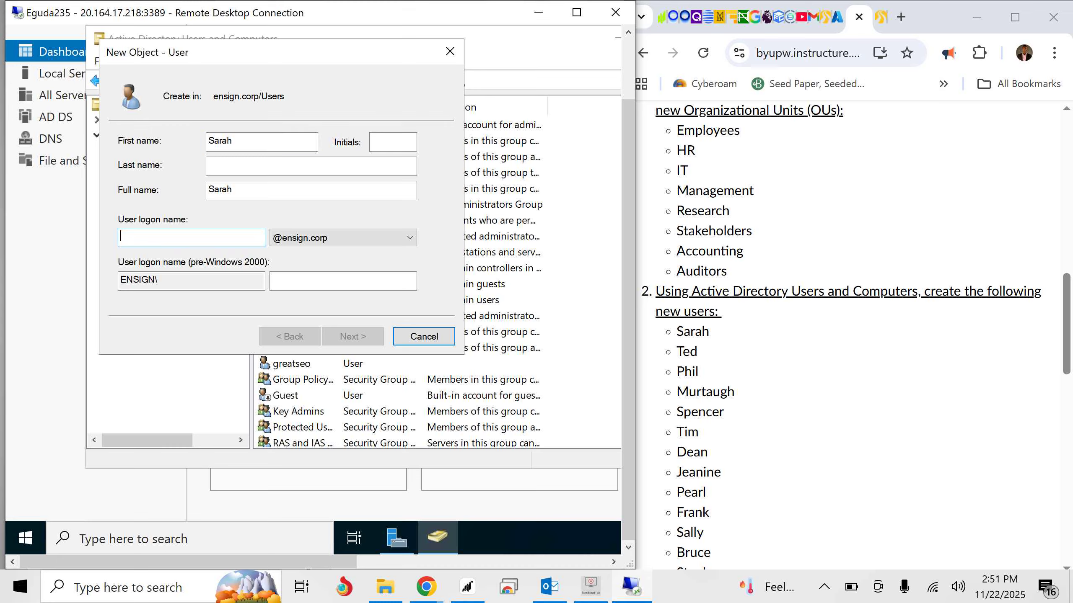
{"action": "type", "text": "Sarah"}
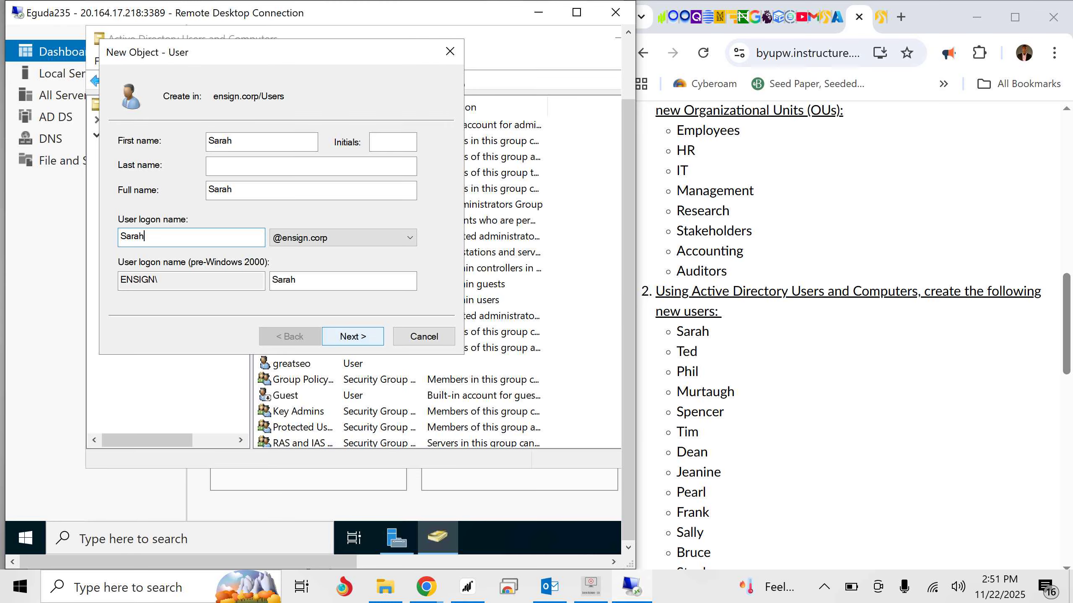
{"action": "left_click", "coordinate": [353, 336]}
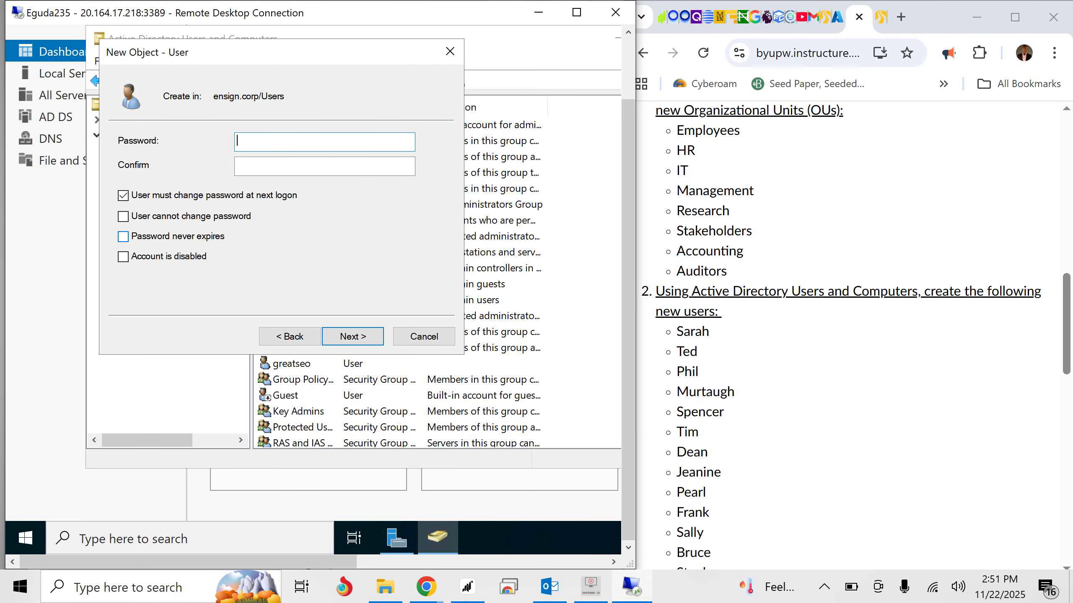
- Set the new user's password to never expire, enter and confirm the account password, and finish creating the user
{"action": "left_click", "coordinate": [122, 236]}
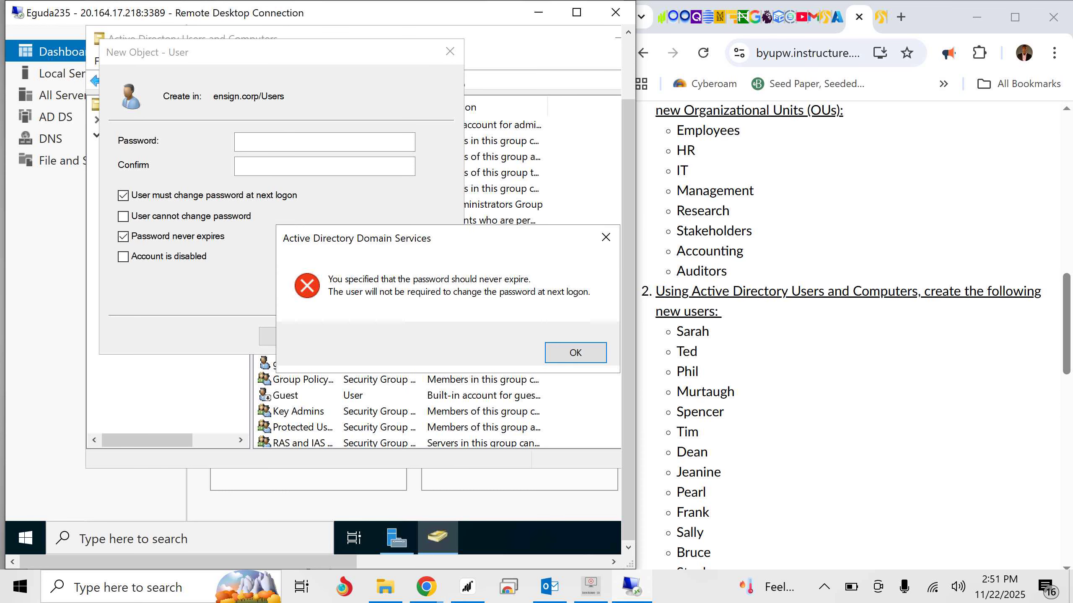
{"action": "key", "text": "Return"}
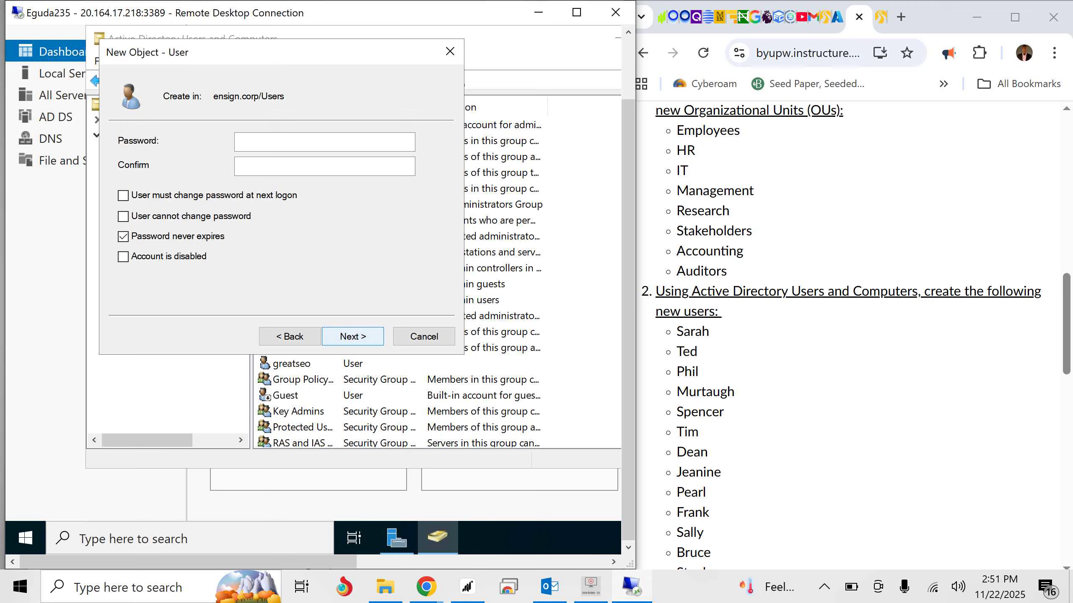
{"action": "left_click", "coordinate": [324, 142]}
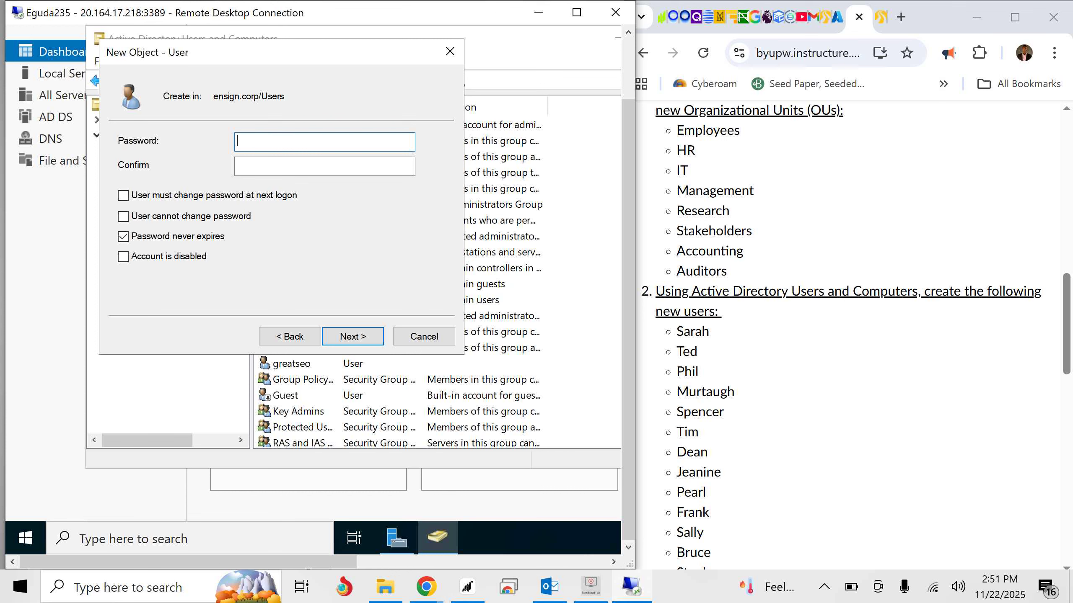
{"action": "type", "text": "P@ssw0rd123!"}
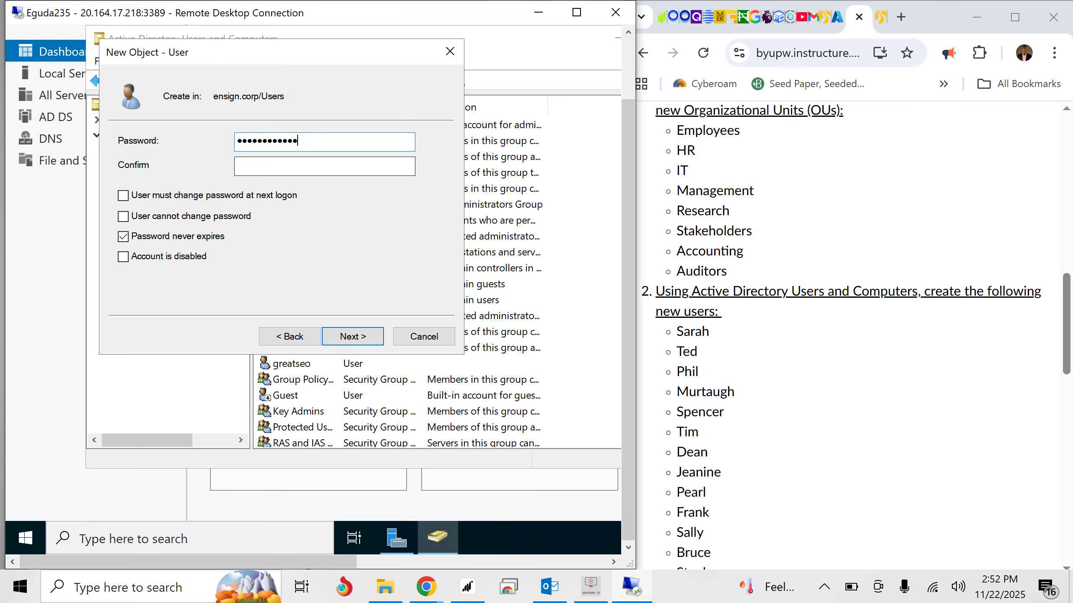
{"action": "left_click", "coordinate": [295, 165]}
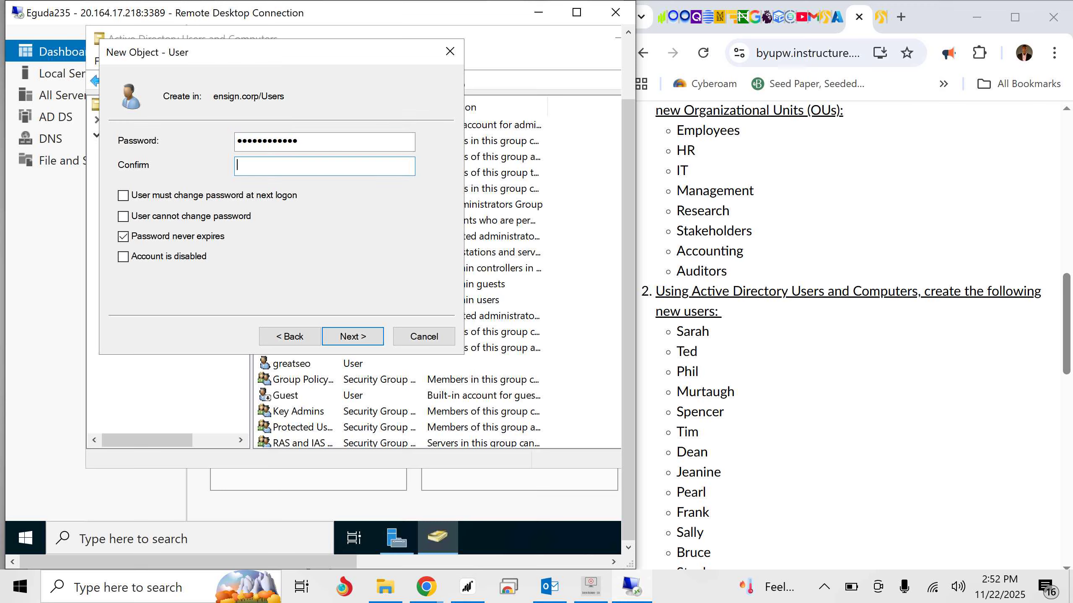
{"action": "type", "text": "Password123!"}
{"action": "key", "text": "Return"}
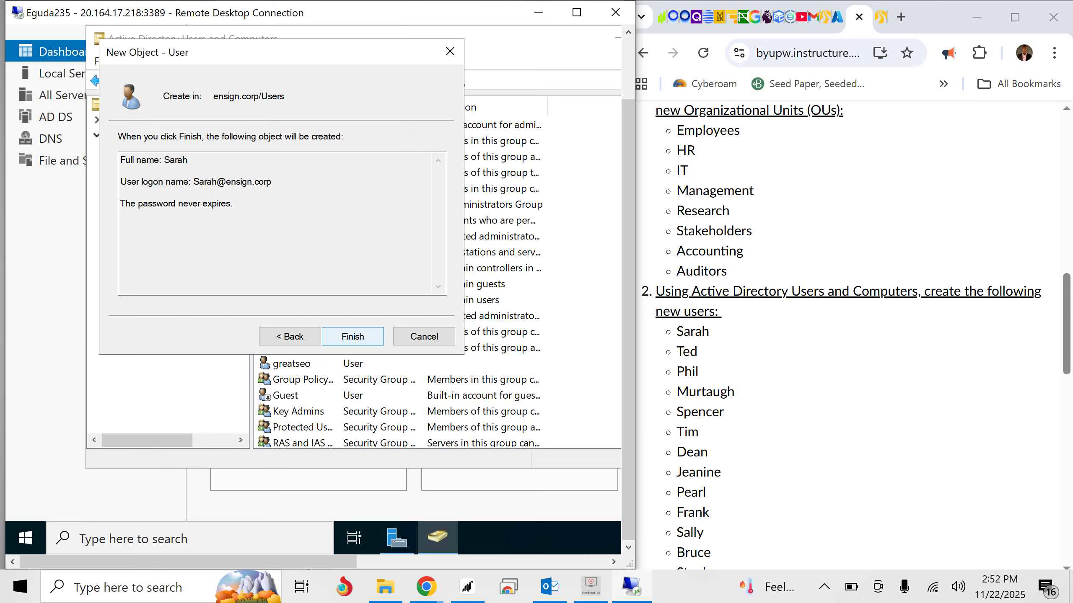
{"action": "left_click", "coordinate": [353, 336]}
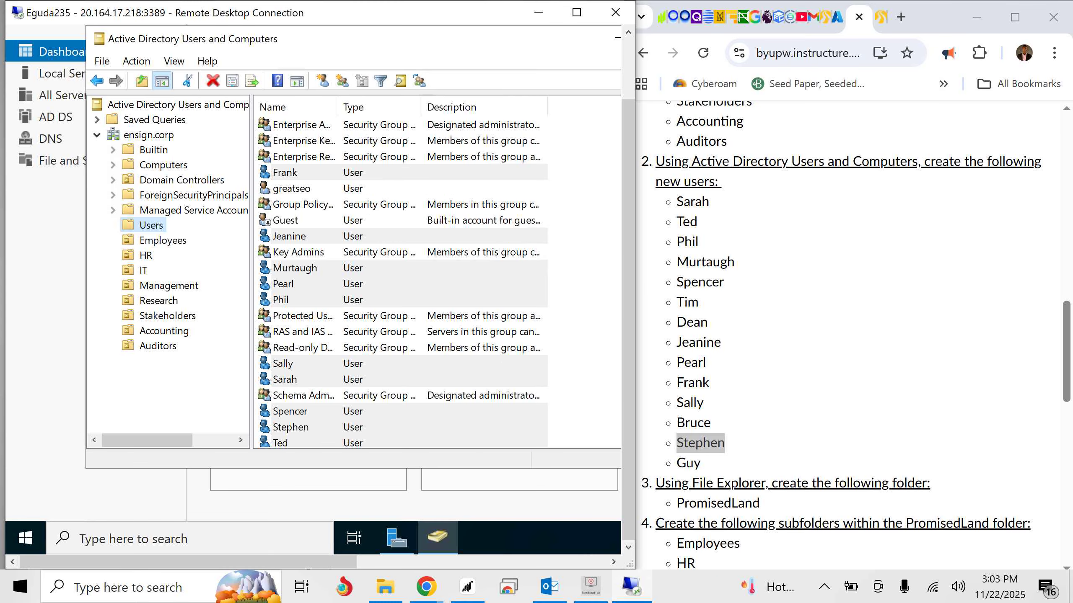
- Start a new user in the Users container with the assignment's last listed user as first name and user logon name, and proceed to the password settings
{"action": "right_click", "coordinate": [156, 224]}
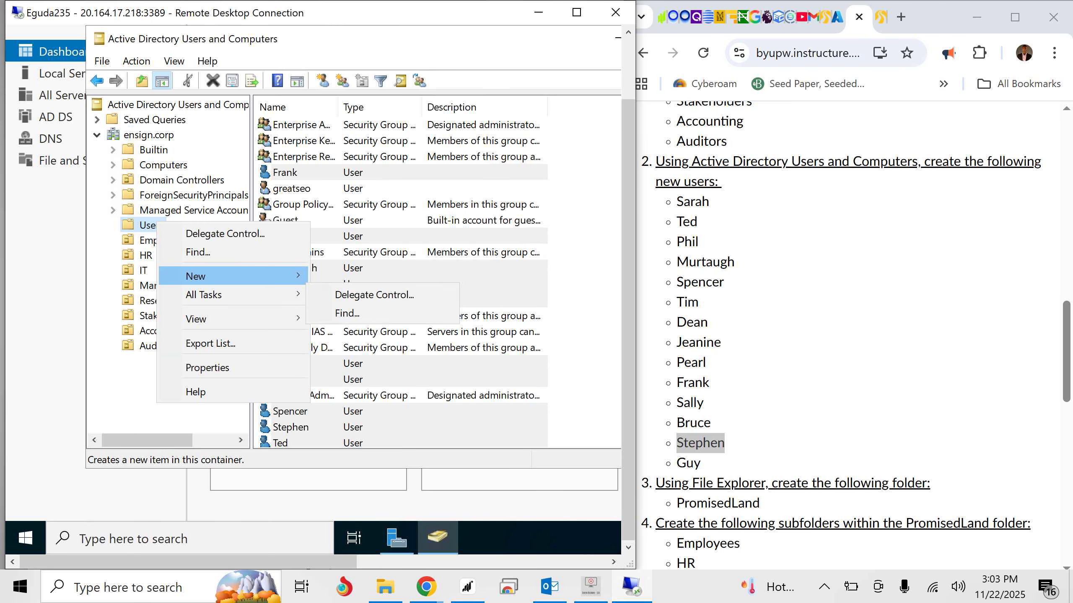
{"action": "mouse_move", "coordinate": [194, 275]}
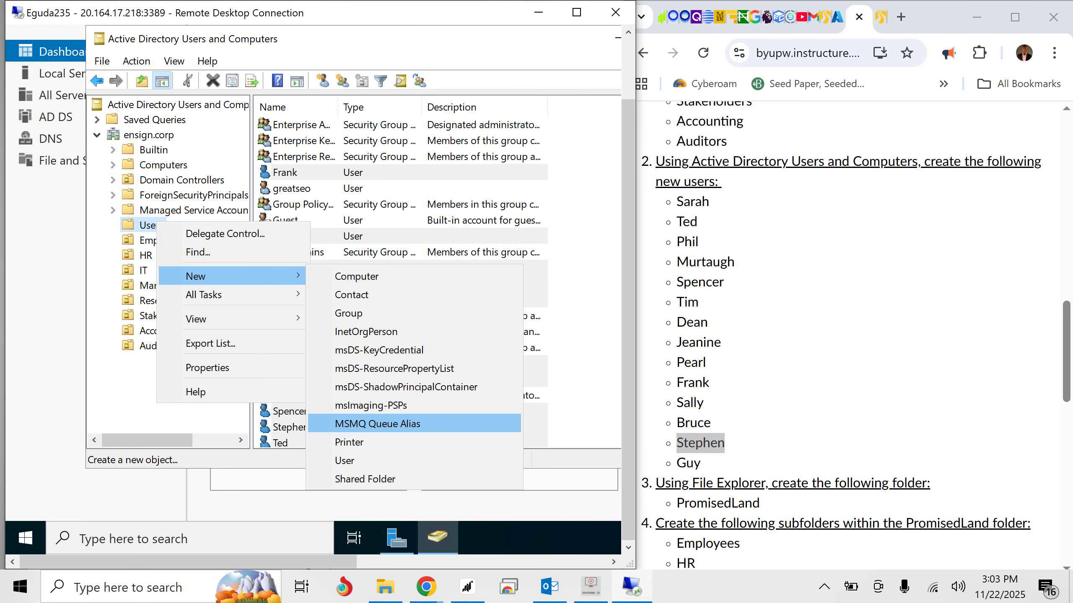
{"action": "left_click", "coordinate": [344, 461]}
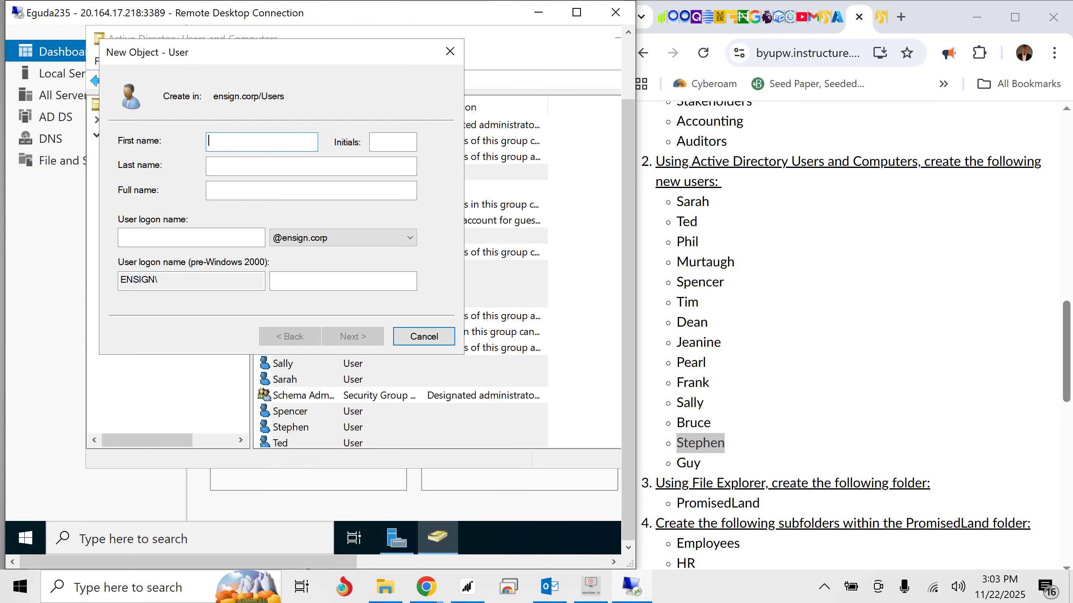
{"action": "type", "text": "Guy"}
{"action": "left_click", "coordinate": [191, 237]}
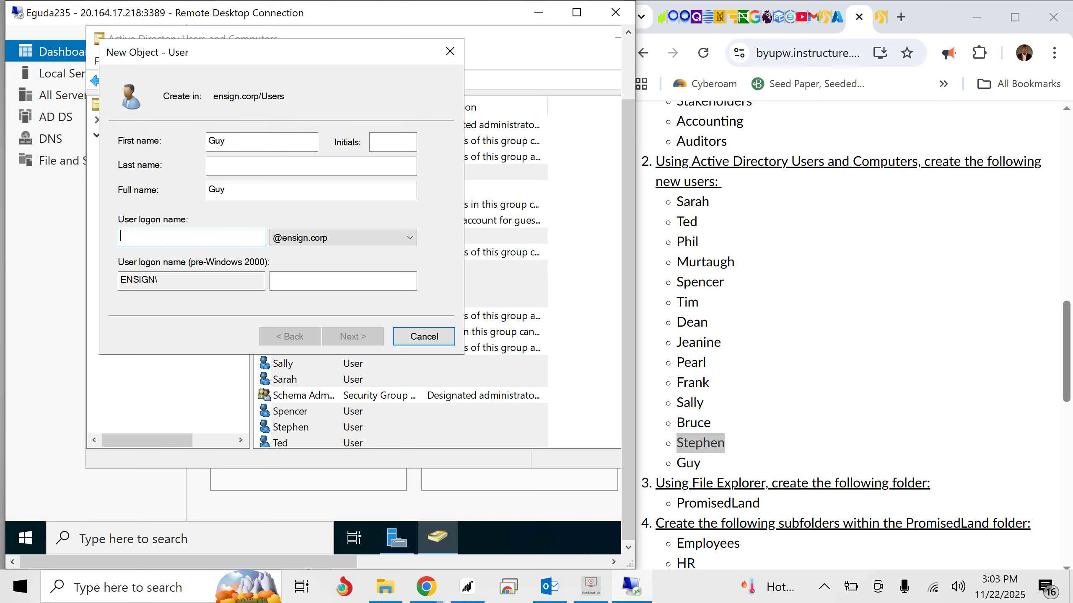
{"action": "type", "text": "Guy"}
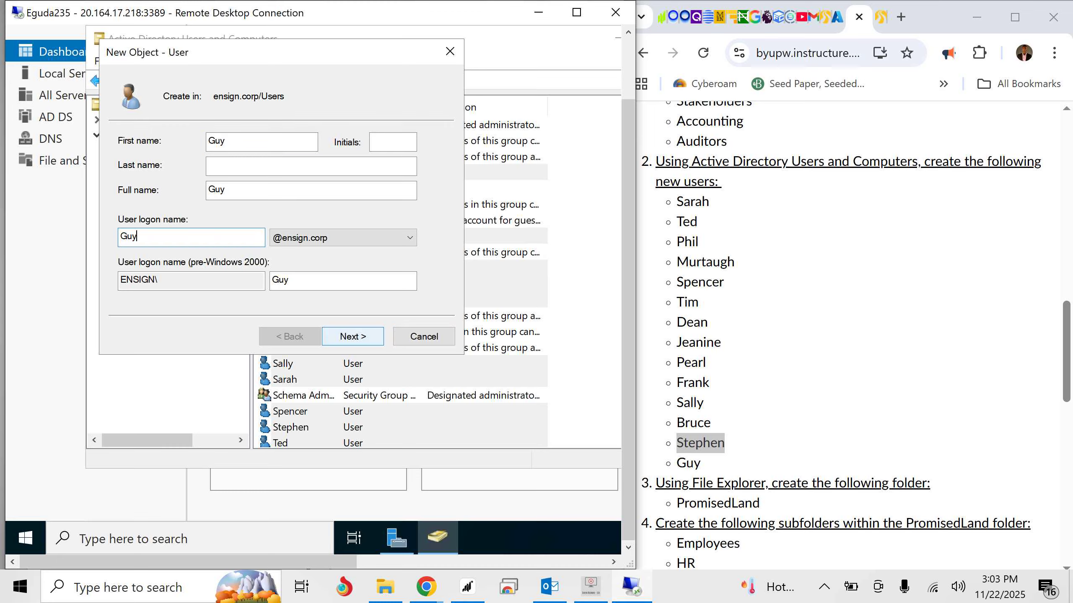
{"action": "key", "text": "Return"}
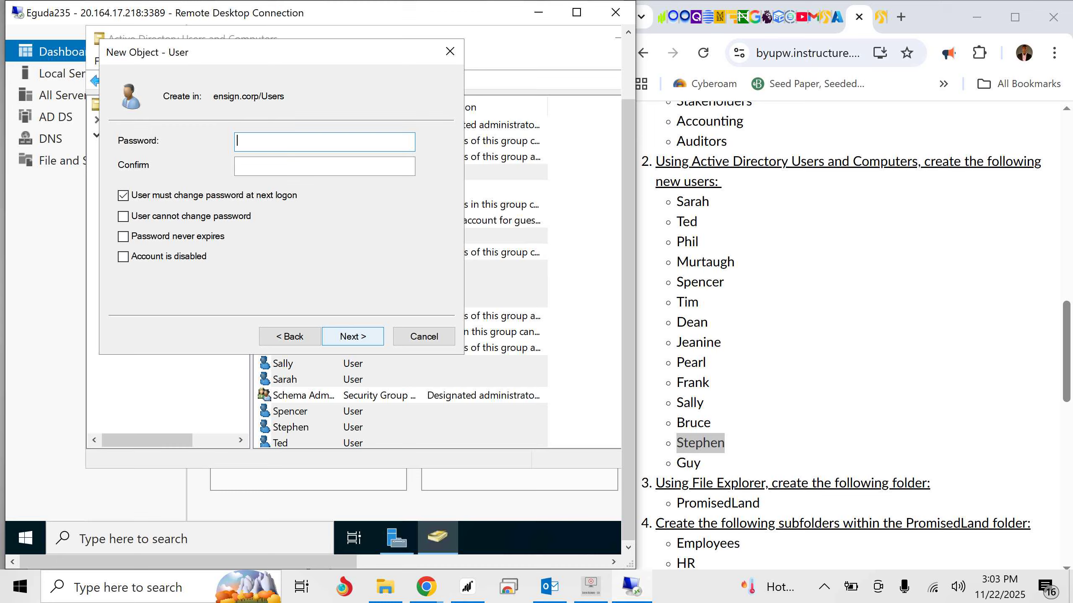
- Enter and confirm the account password, set it to never expire without requiring a change at next logon, and finish creating the user
{"action": "type", "text": "•••••••"}
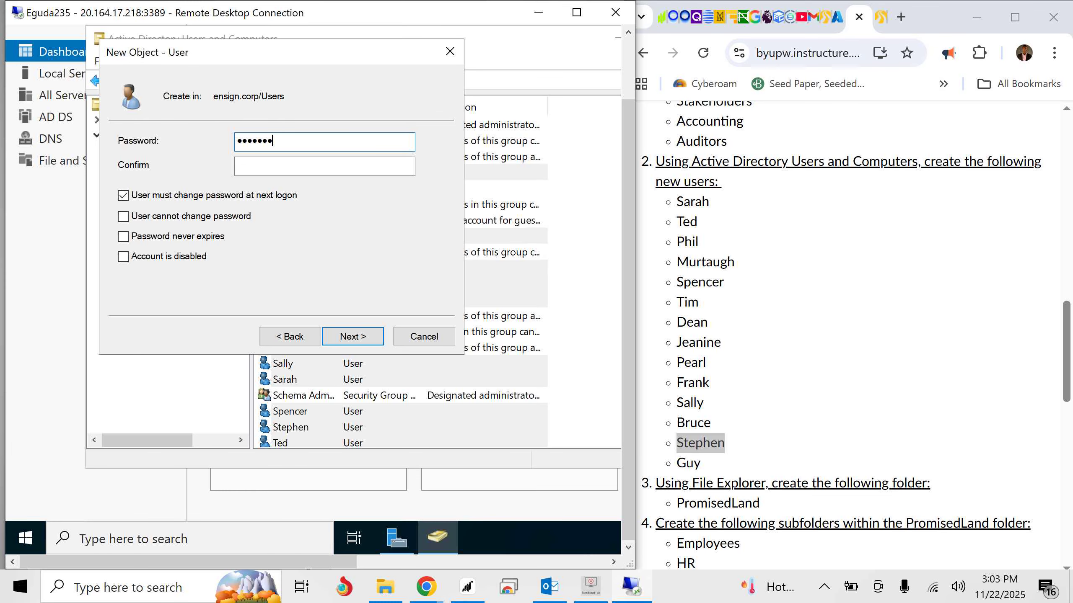
{"action": "type", "text": "•••••"}
{"action": "key", "text": "Tab"}
{"action": "type", "text": "••"}
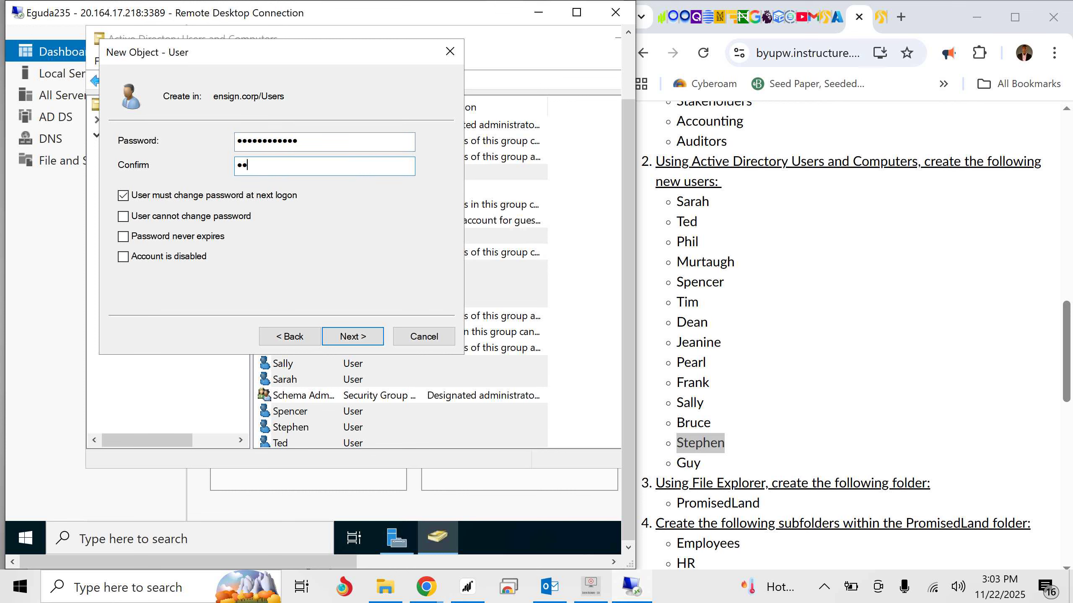
{"action": "type", "text": "••••••••••"}
{"action": "left_click", "coordinate": [122, 195]}
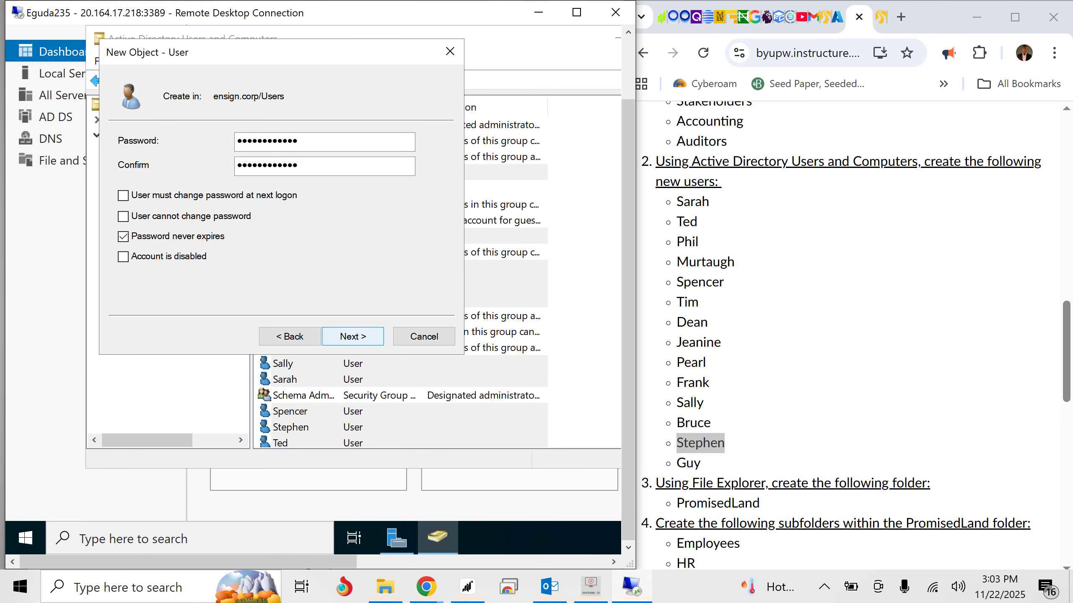
{"action": "left_click", "coordinate": [352, 336]}
{"action": "left_click", "coordinate": [353, 336]}
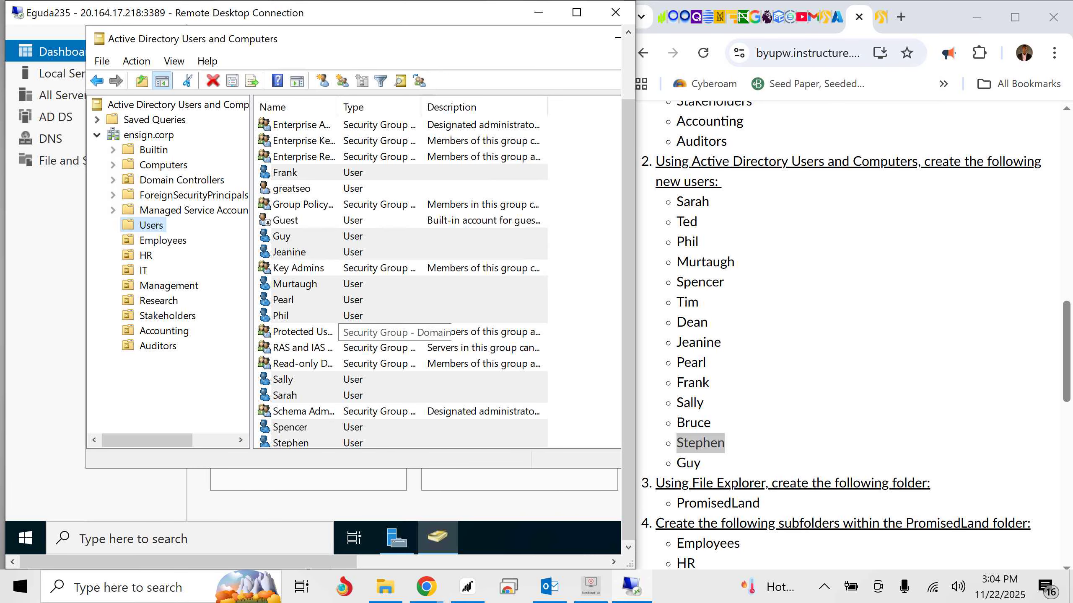
- Minimize Active Directory Users and Computers and open File Explorer on the remote server
{"action": "scroll", "coordinate": [380, 329], "scroll_direction": "down", "scroll_amount": 1}
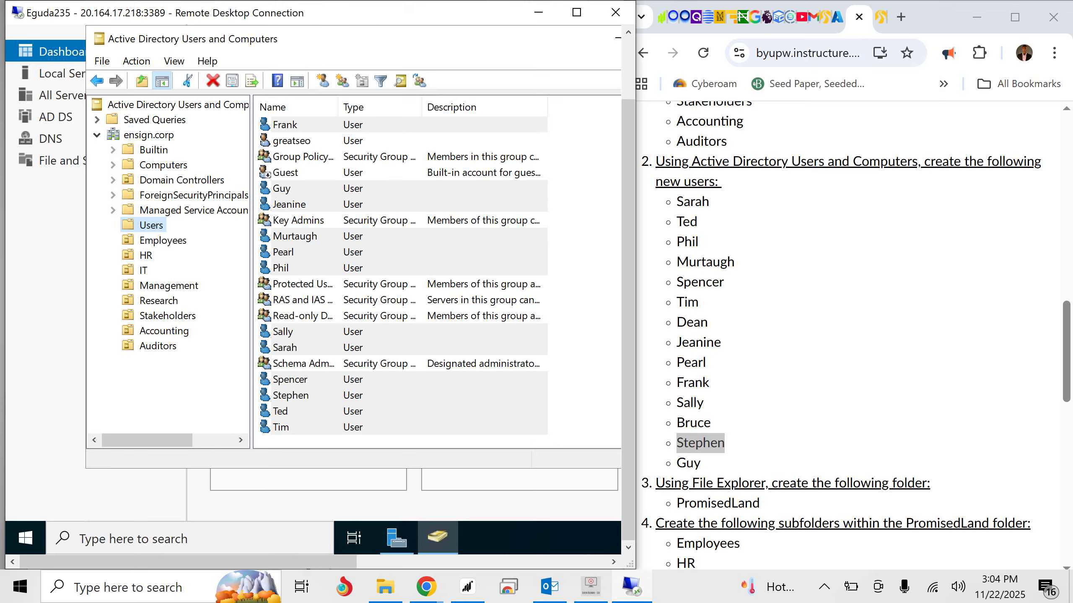
{"action": "scroll", "coordinate": [401, 274], "scroll_direction": "up", "scroll_amount": 2}
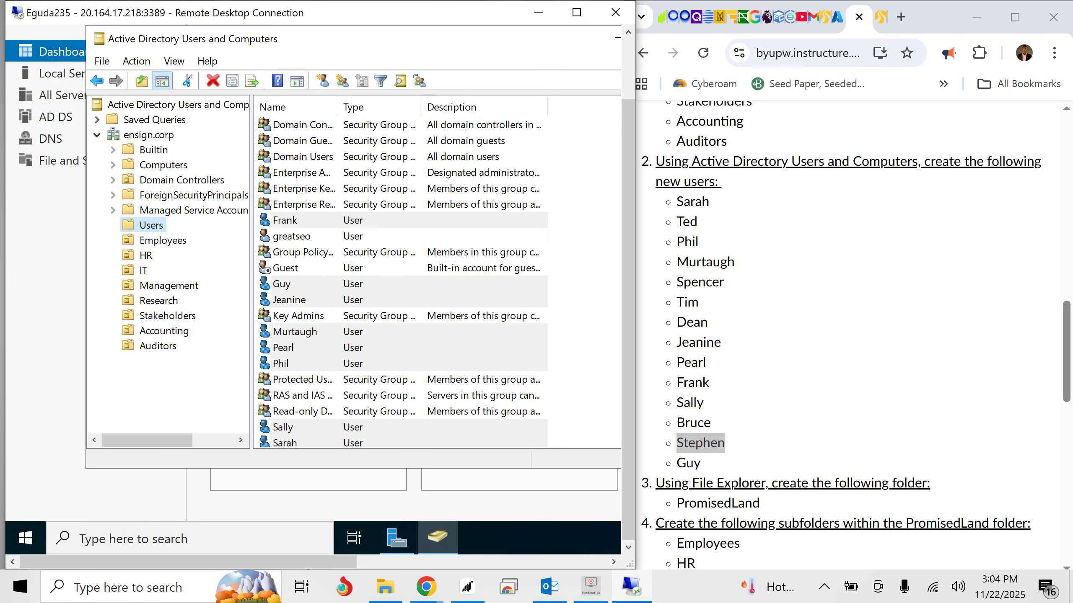
{"action": "scroll", "coordinate": [853, 334], "scroll_direction": "down", "scroll_amount": 3}
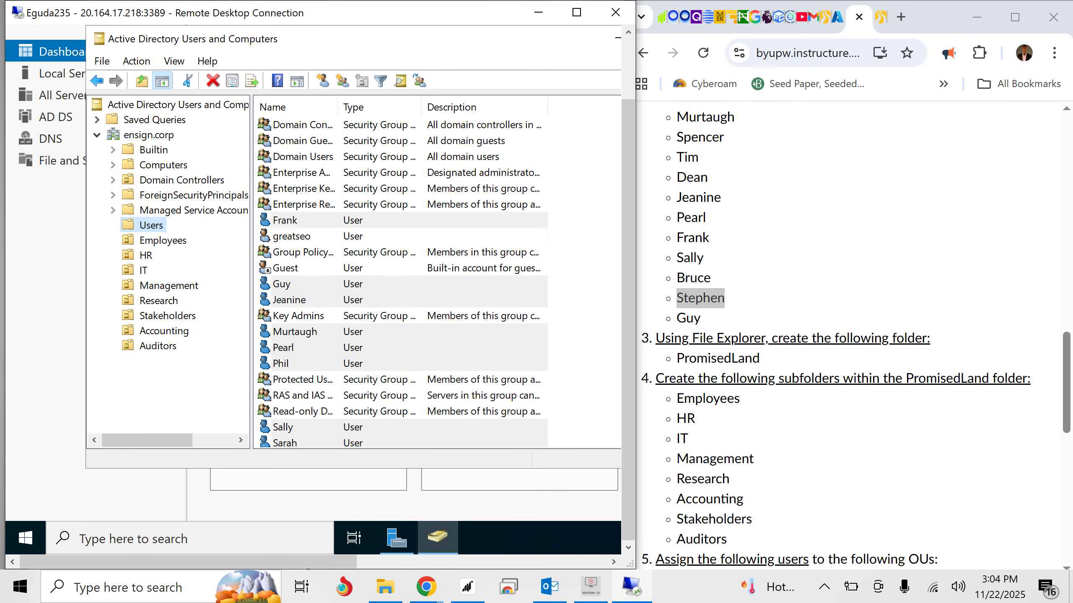
{"action": "left_click_drag", "start_coordinate": [343, 562], "coordinate": [368, 562]}
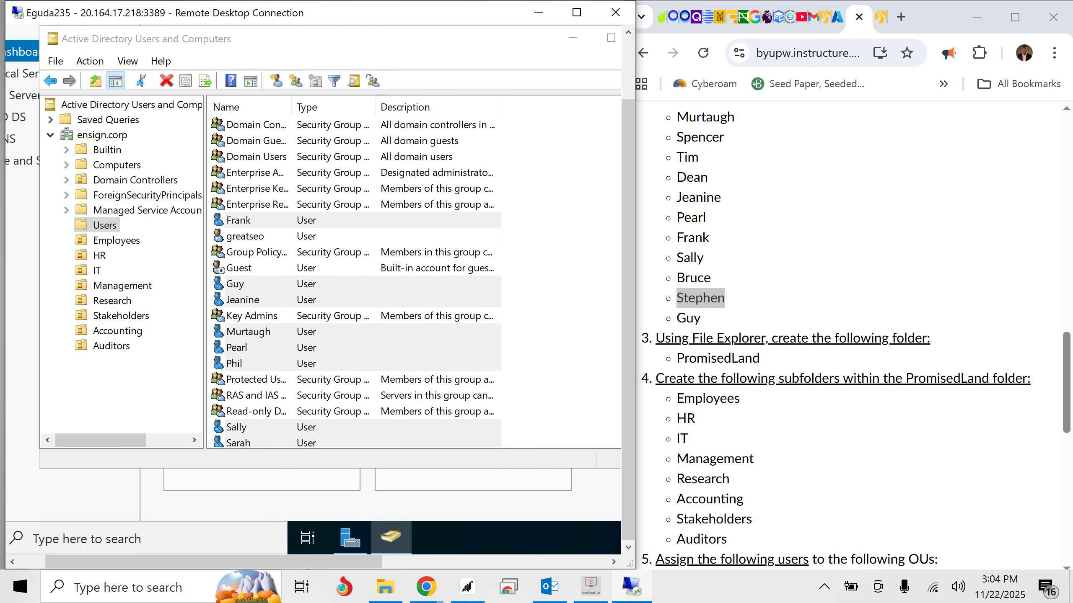
{"action": "left_click", "coordinate": [573, 38]}
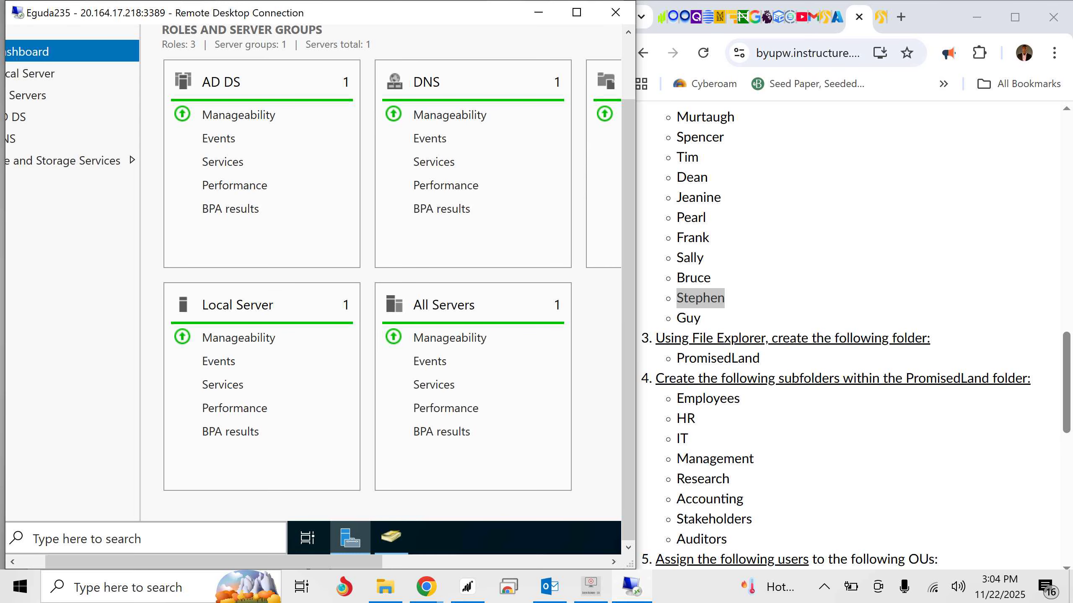
{"action": "left_click_drag", "start_coordinate": [270, 562], "coordinate": [246, 562]}
{"action": "left_click", "coordinate": [191, 539]}
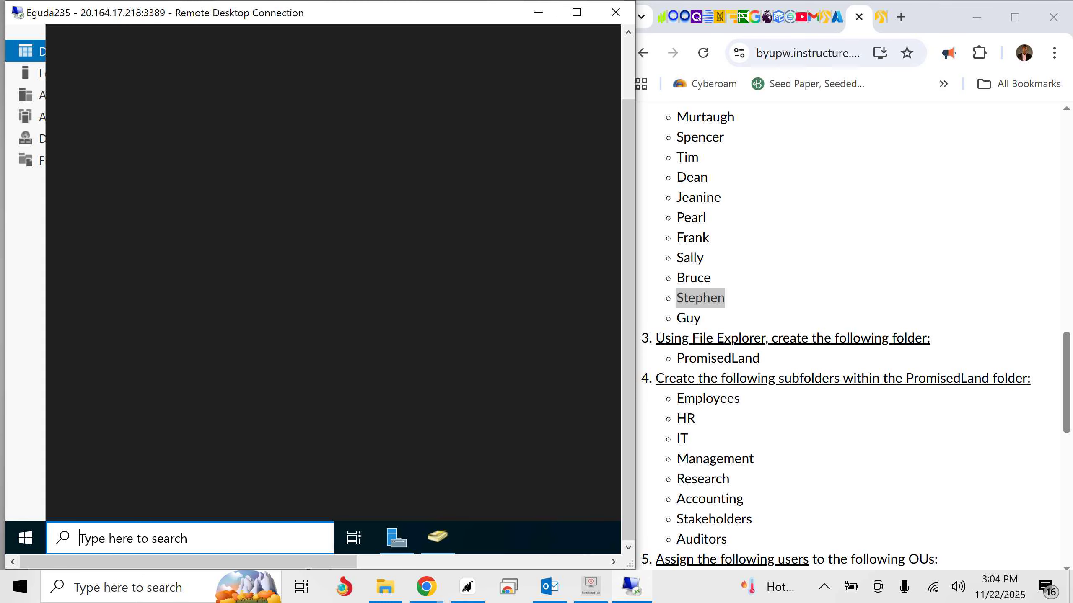
{"action": "type", "text": "fil"}
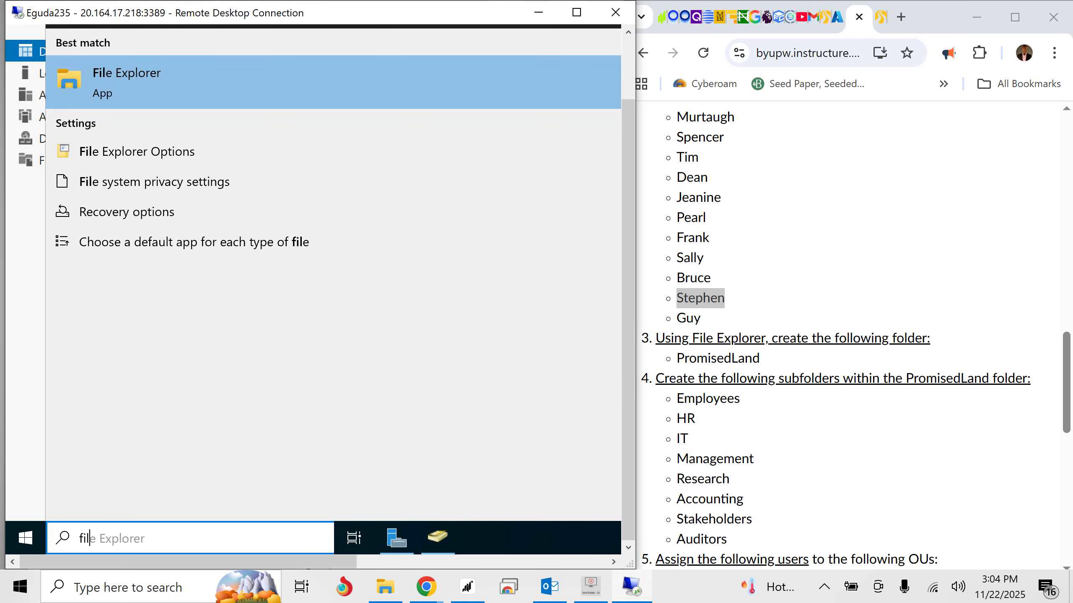
{"action": "key", "text": "Return"}
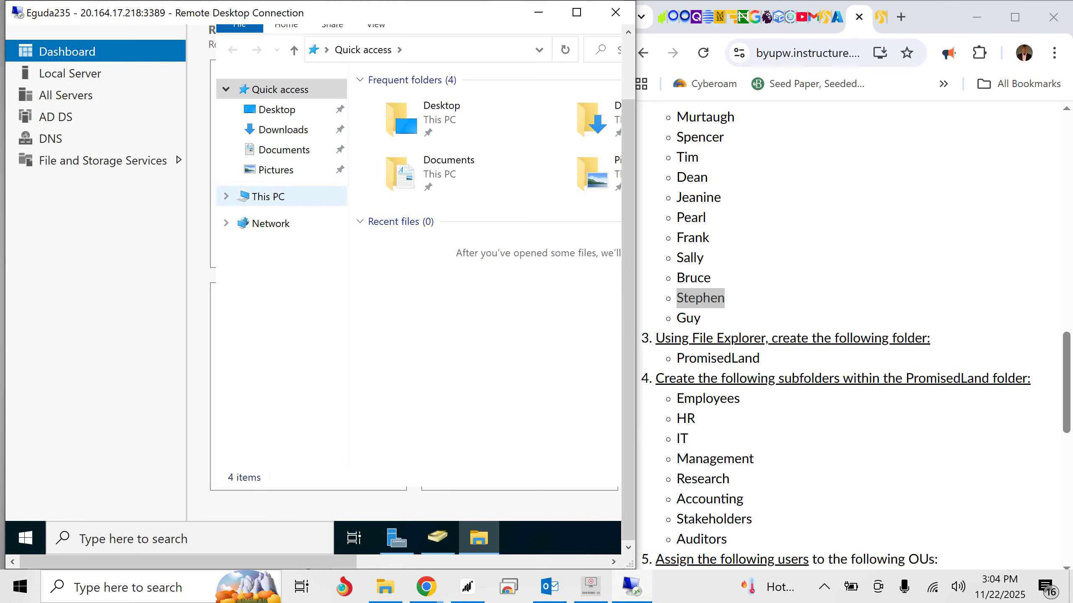
- Create a folder named PromisedLand in the root of the Windows (C:) drive
{"action": "left_click", "coordinate": [268, 196]}
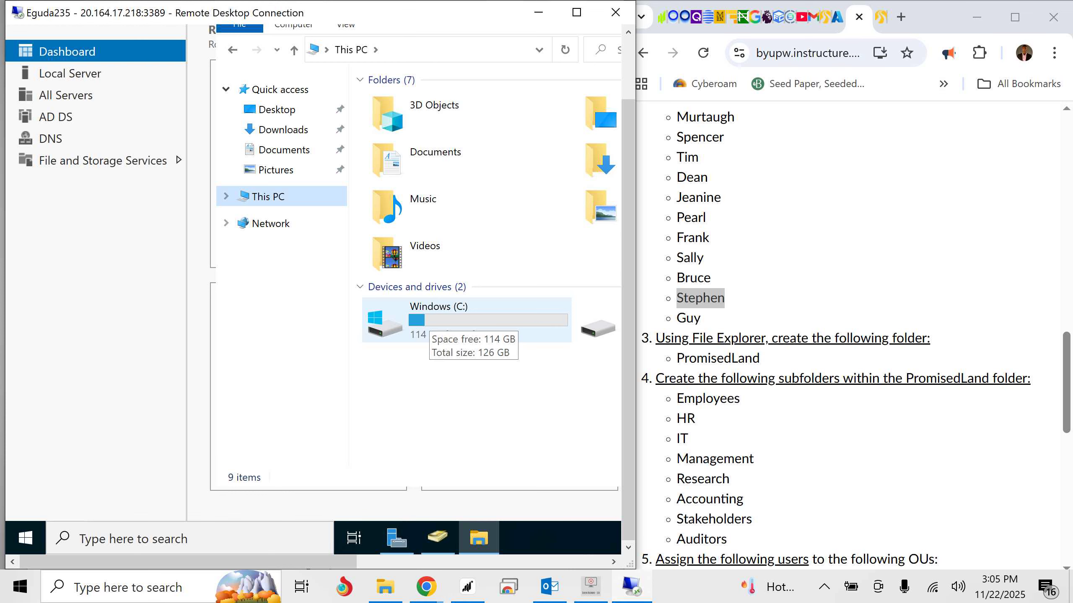
{"action": "double_click", "coordinate": [429, 315]}
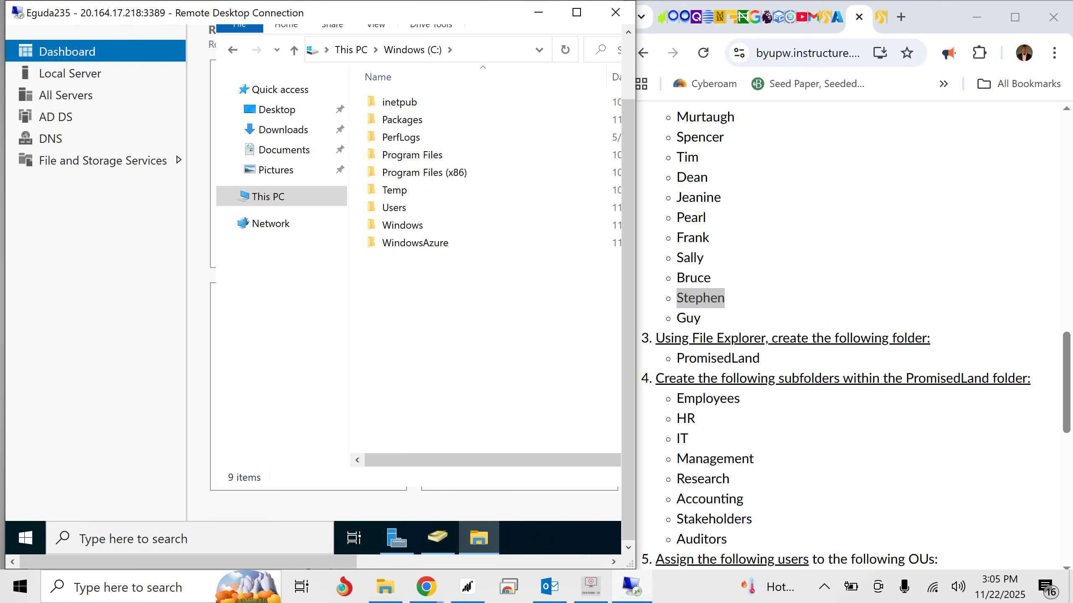
{"action": "right_click", "coordinate": [260, 268]}
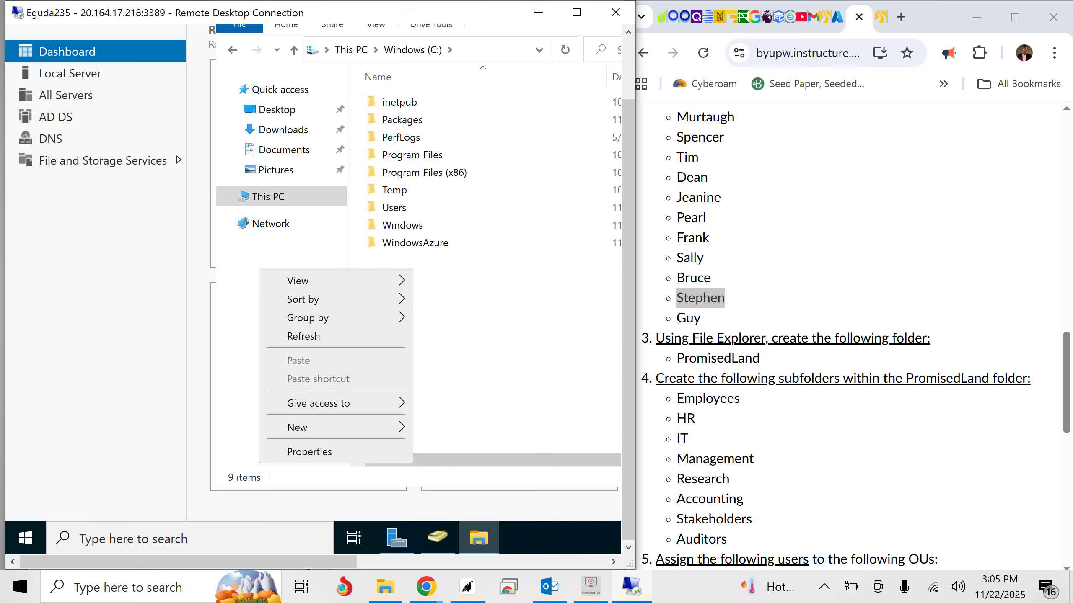
{"action": "mouse_move", "coordinate": [313, 428]}
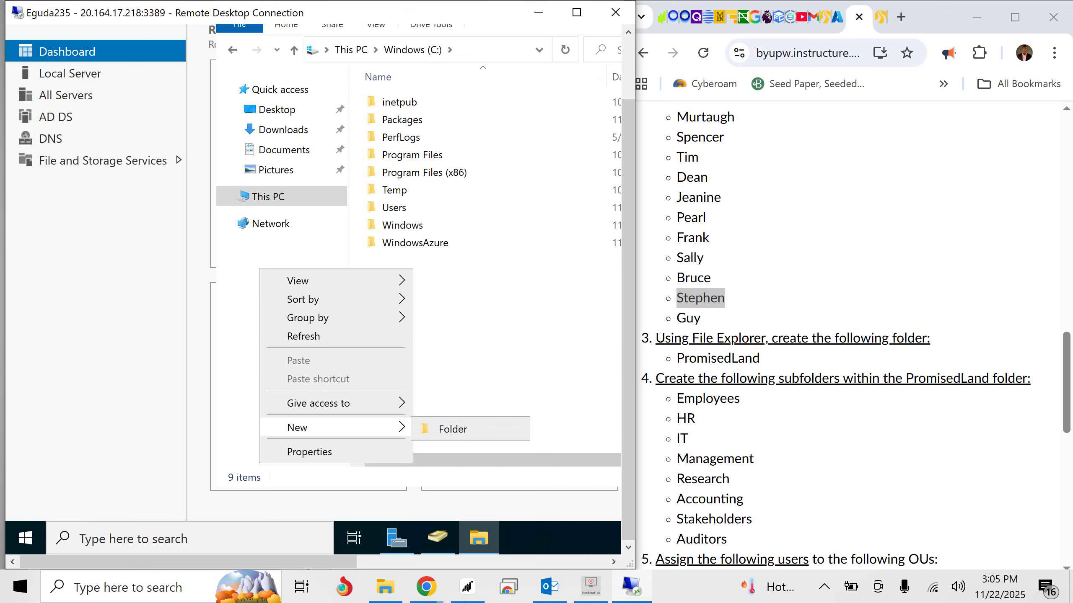
{"action": "left_click", "coordinate": [451, 429]}
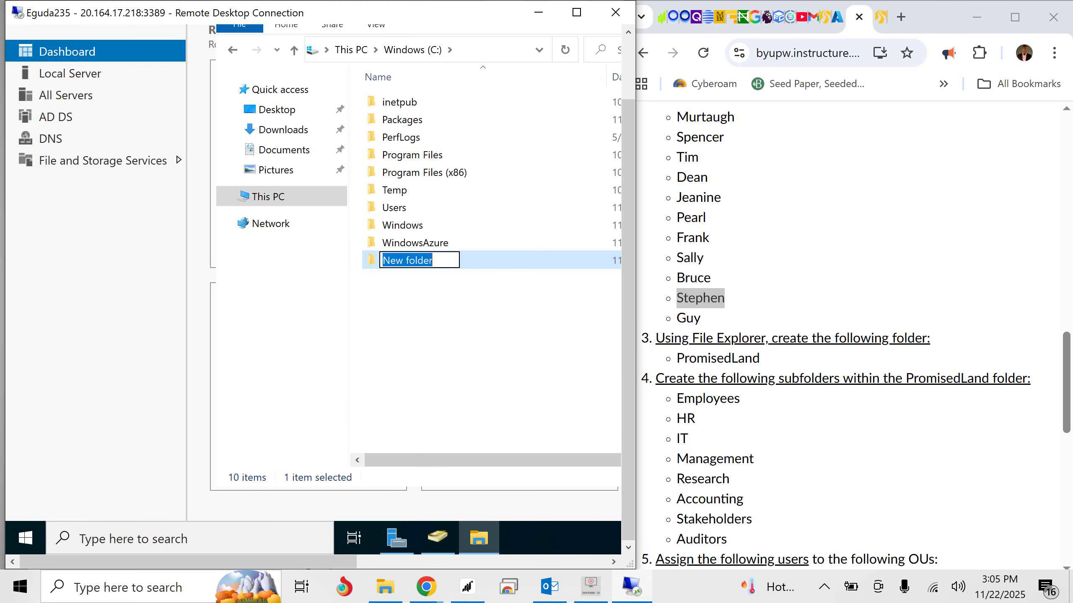
{"action": "type", "text": "Promi"}
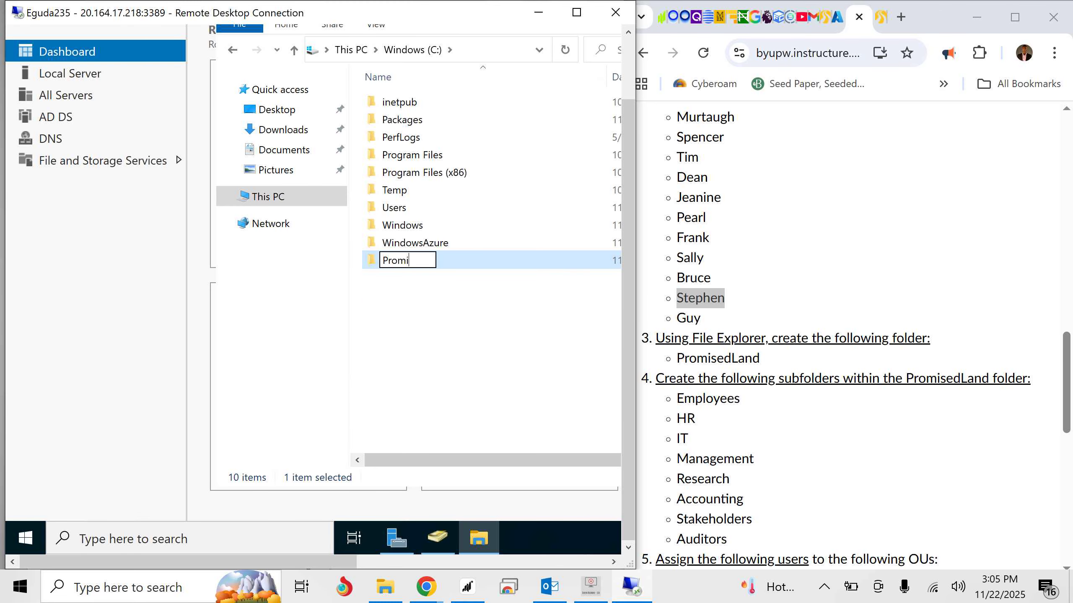
{"action": "type", "text": "sedLand"}
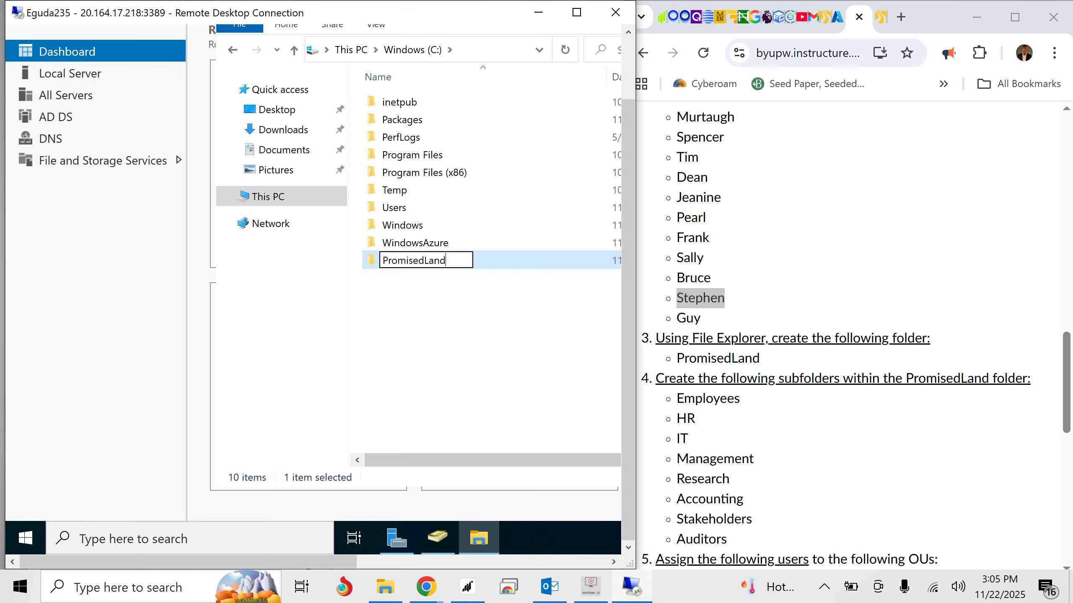
{"action": "left_click", "coordinate": [482, 338]}
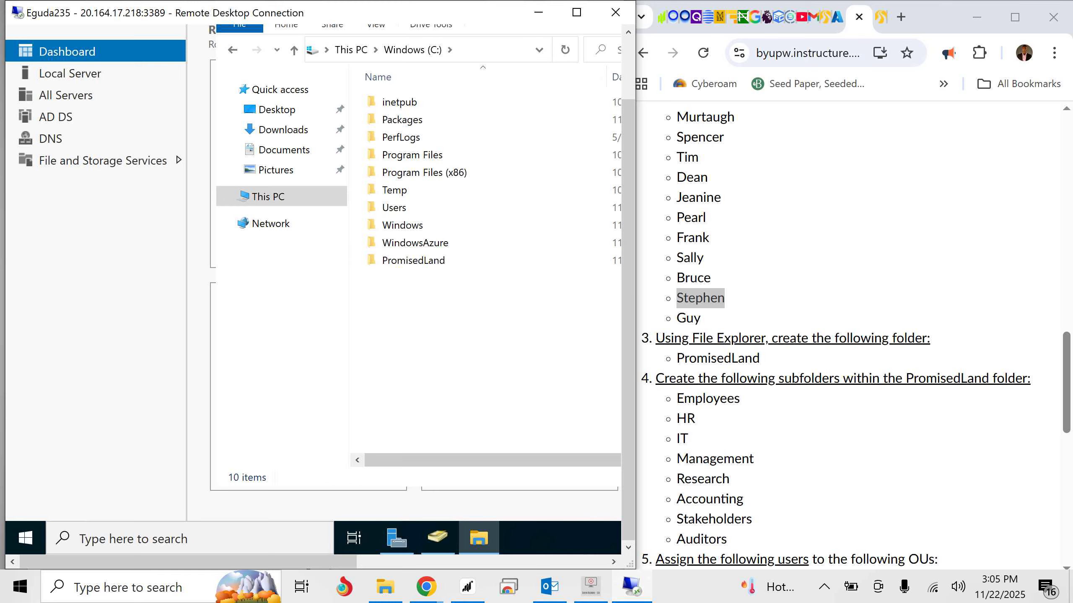
- Check the assignment's subfolder list and open the PromisedLand folder on the Windows (C:) drive
{"action": "scroll", "coordinate": [853, 334], "scroll_direction": "down", "scroll_amount": 2}
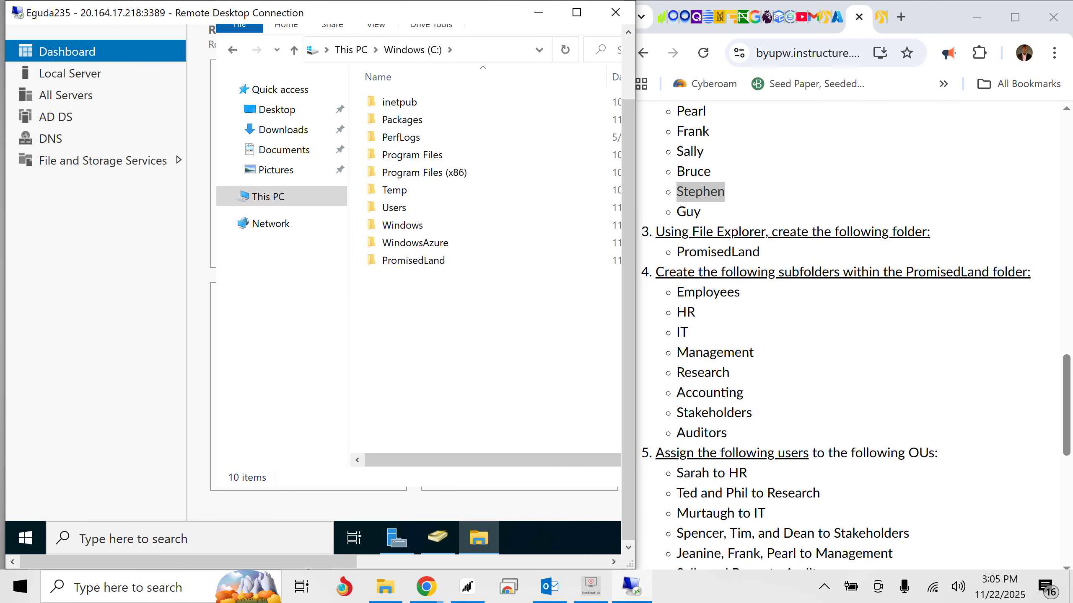
{"action": "left_click", "coordinate": [414, 260]}
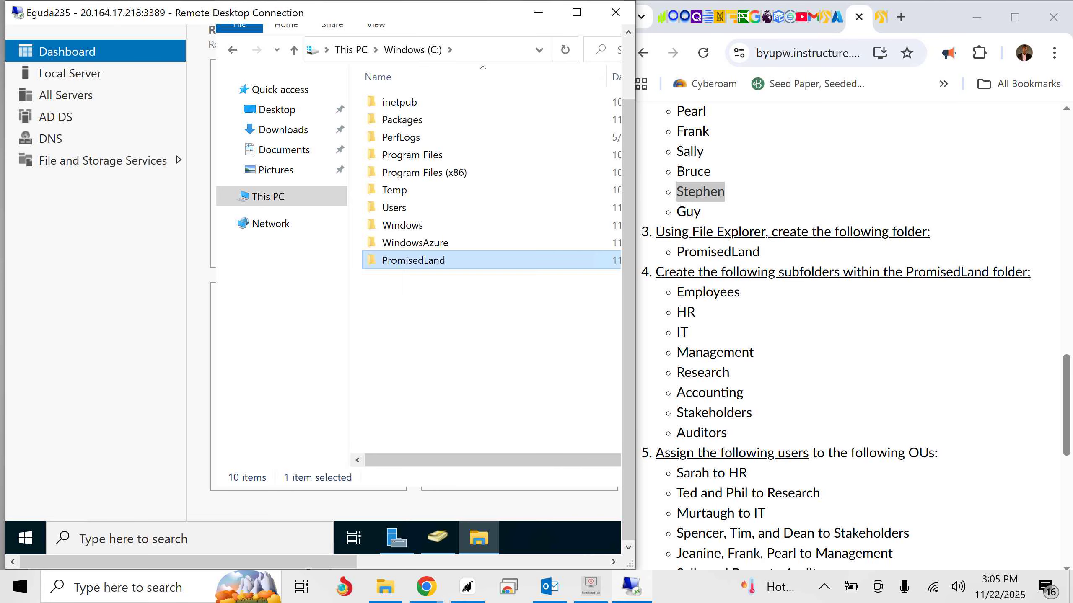
{"action": "key", "text": "Return"}
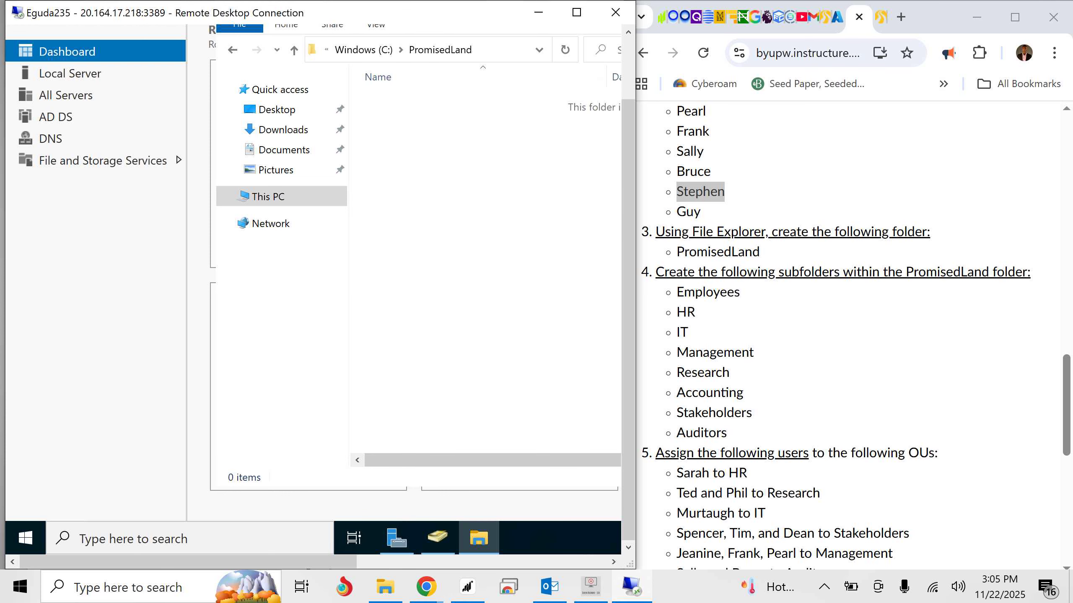
- Create a subfolder named Employees inside the PromisedLand folder
{"action": "left_click_drag", "start_coordinate": [629, 237], "coordinate": [628, 169]}
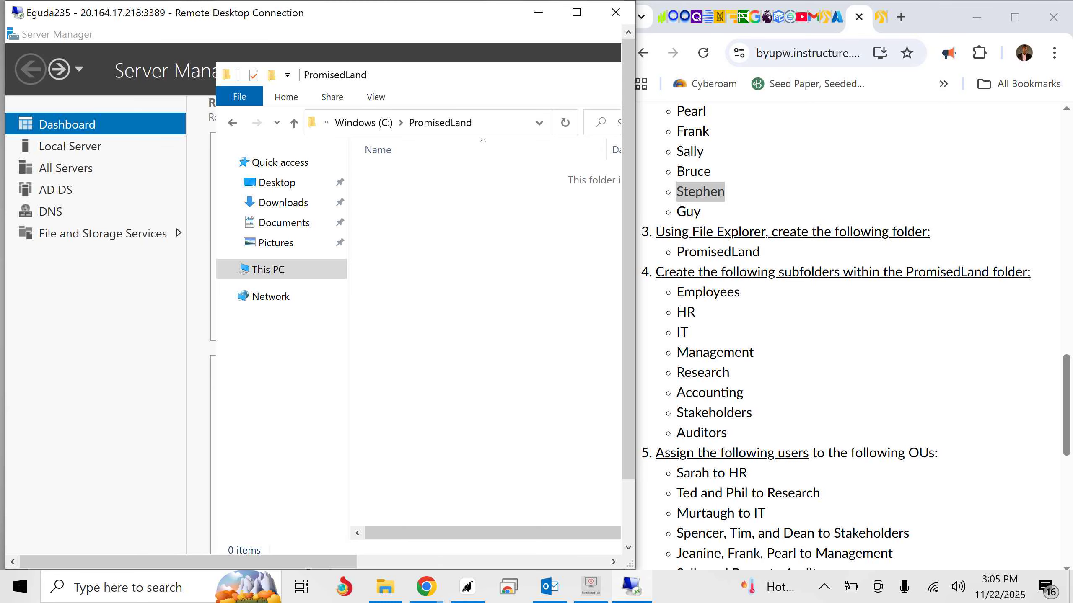
{"action": "right_click", "coordinate": [401, 261]}
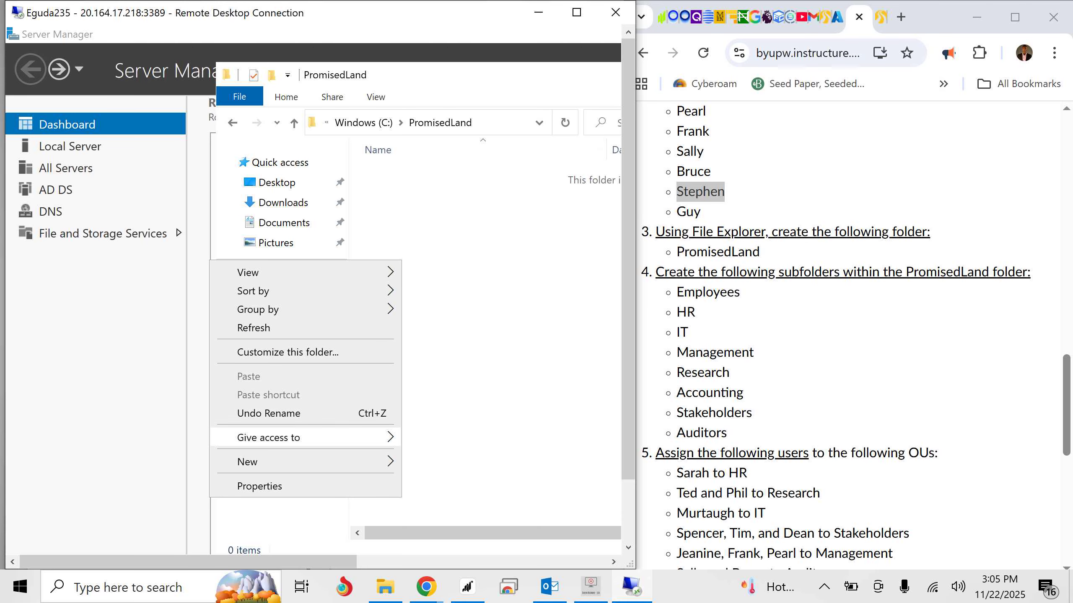
{"action": "mouse_move", "coordinate": [254, 462]}
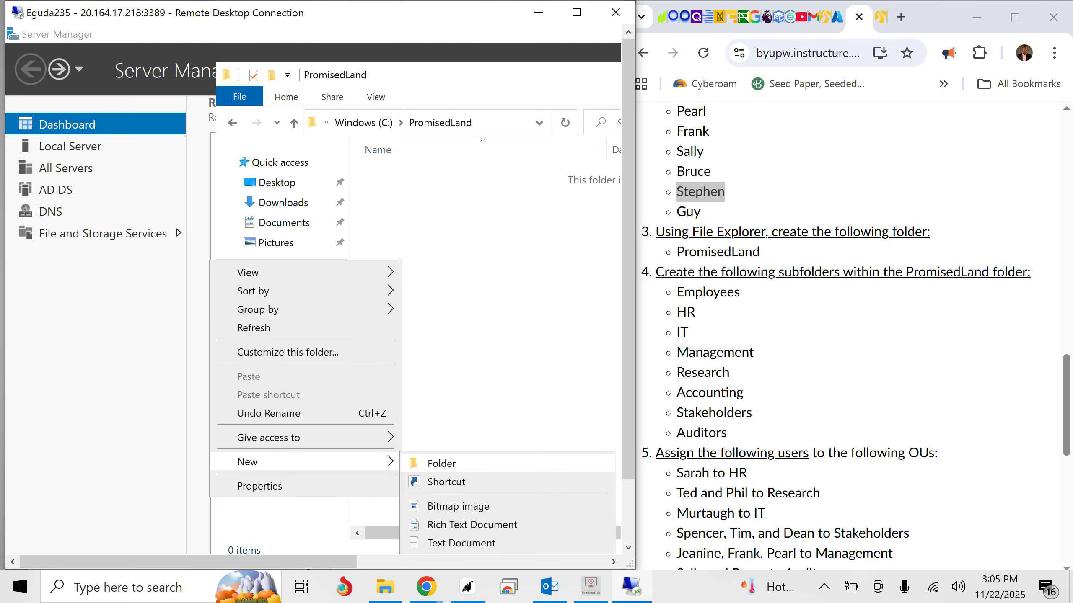
{"action": "left_click", "coordinate": [272, 75]}
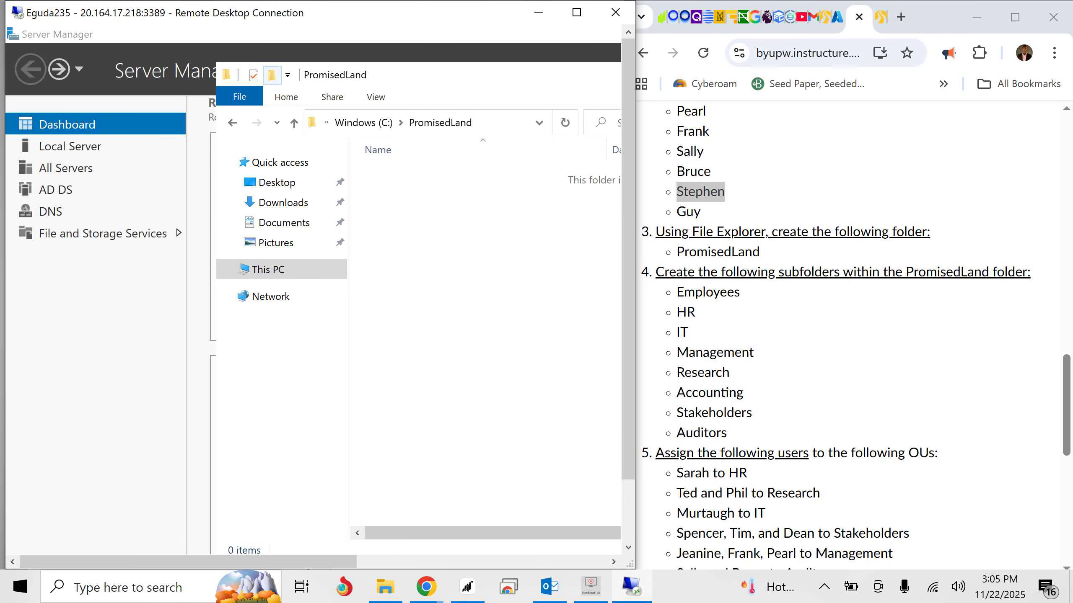
{"action": "left_click", "coordinate": [272, 75]}
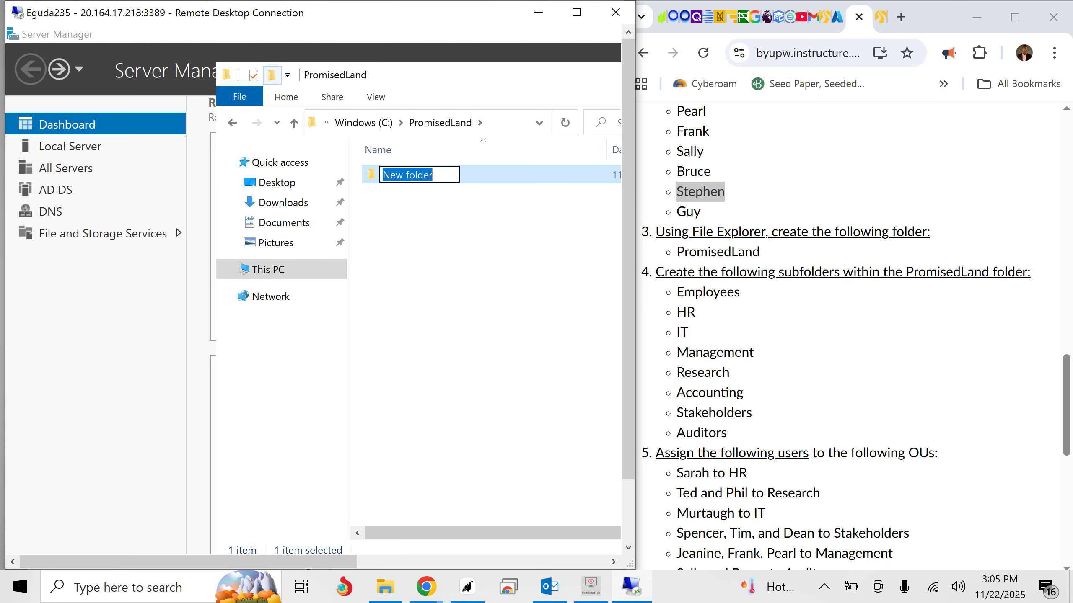
{"action": "type", "text": "Empl"}
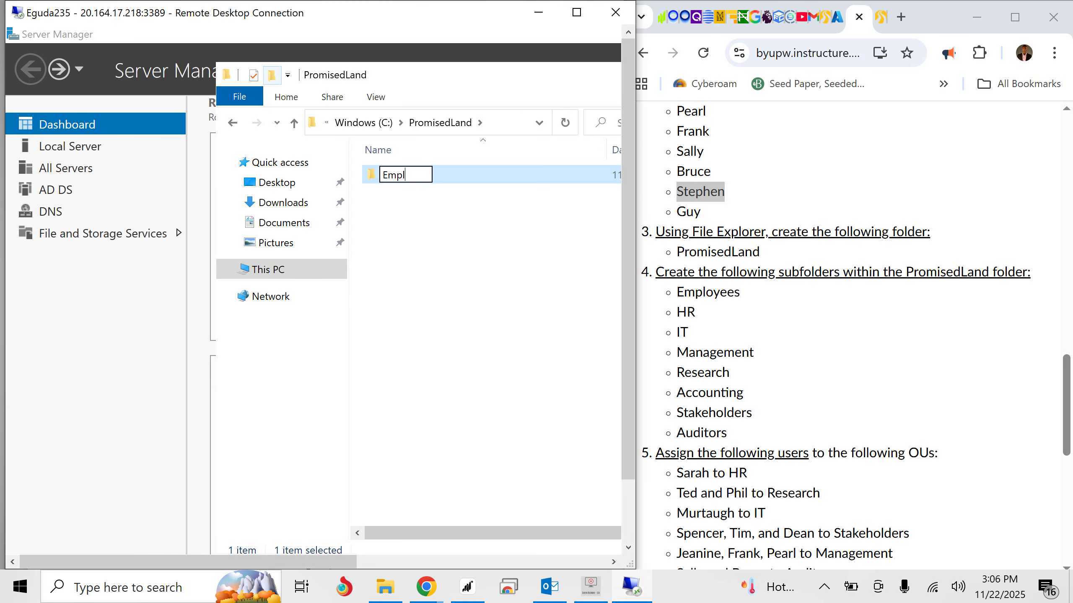
{"action": "type", "text": "otyees"}
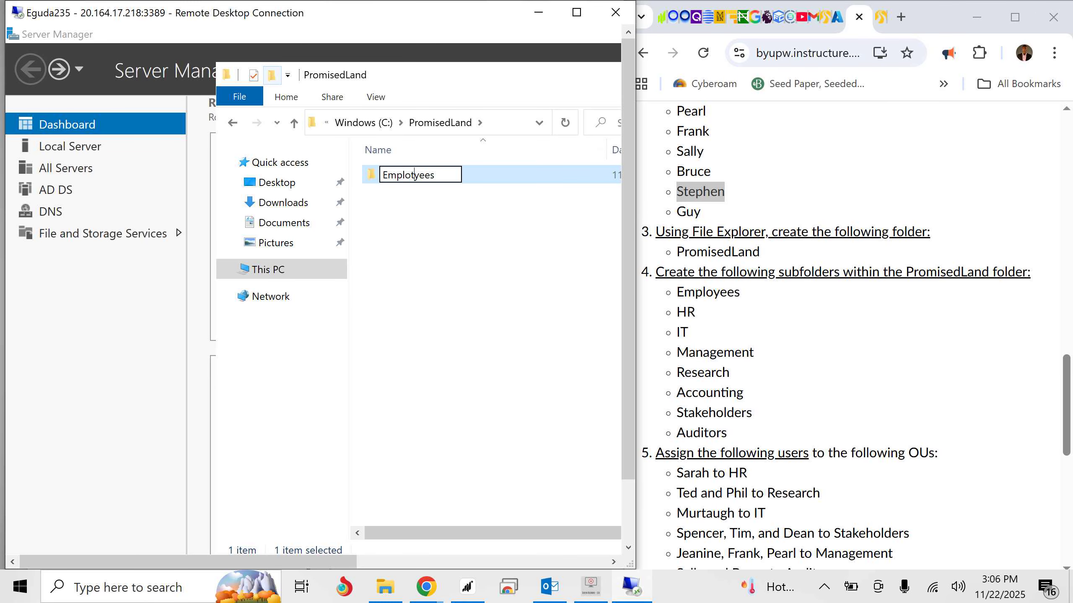
{"action": "key", "text": "BackSpace"}
{"action": "key", "text": "Return"}
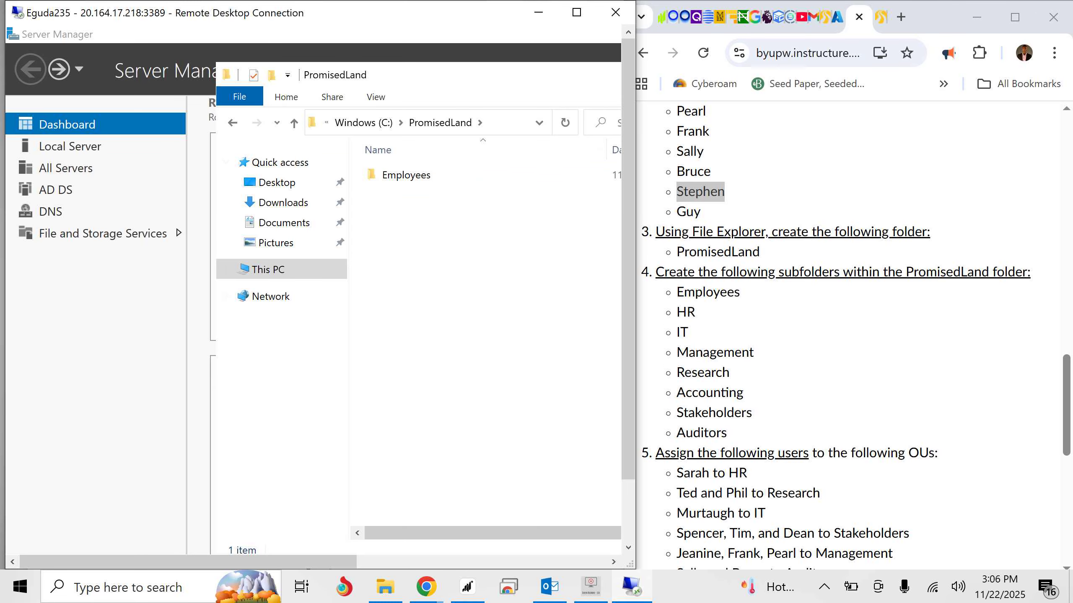
- Add two more subfolders named HR and IT inside the PromisedLand folder
{"action": "key", "text": "ctrl+shift+n"}
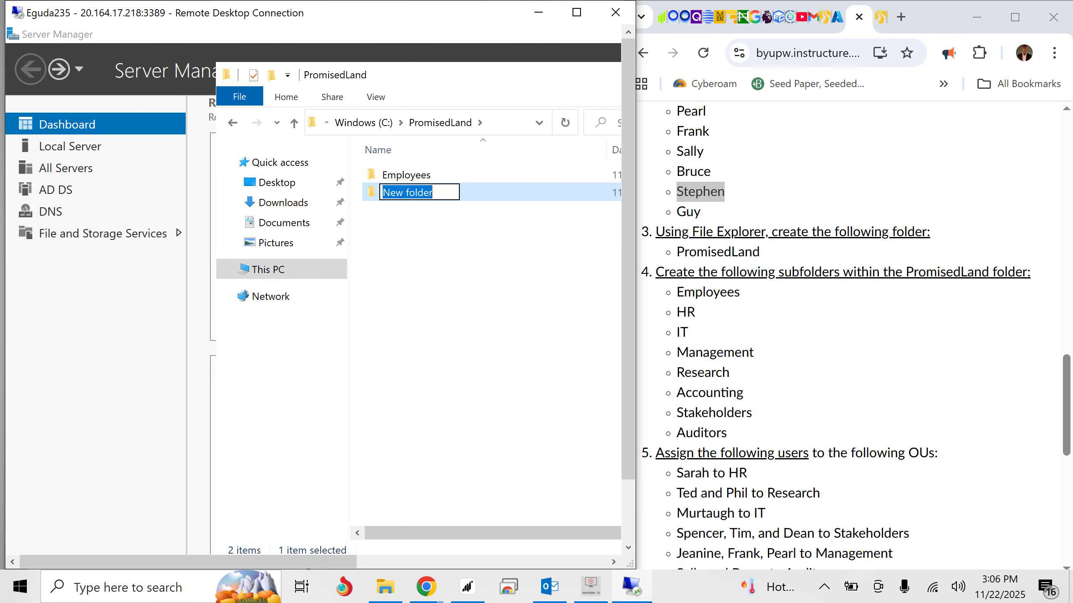
{"action": "type", "text": "H"}
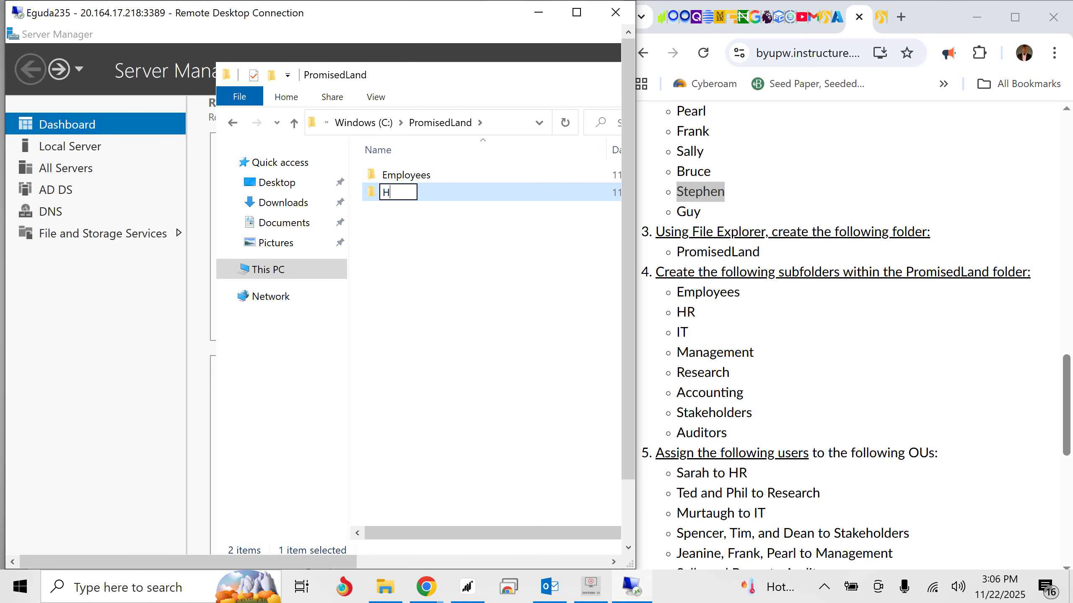
{"action": "type", "text": "R"}
{"action": "left_click", "coordinate": [272, 75]}
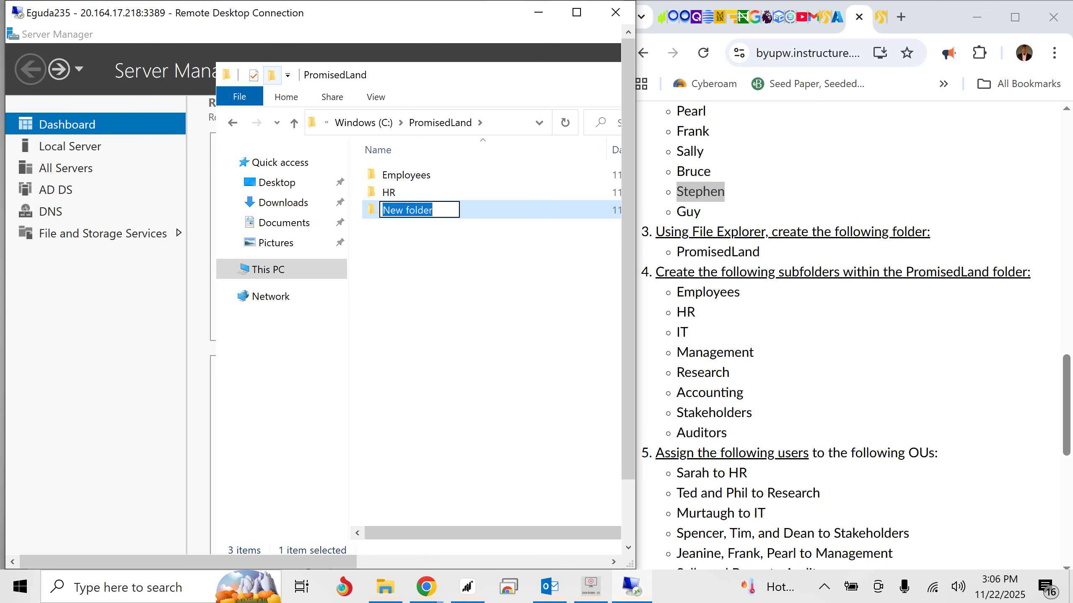
{"action": "type", "text": "IT"}
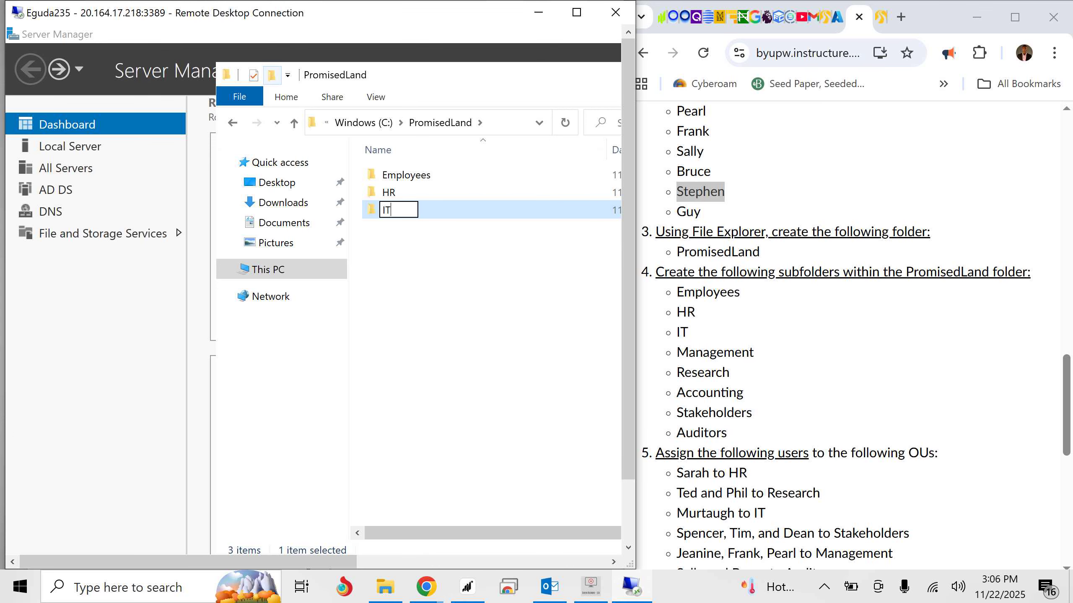
- Create a subfolder named Auditors in the PromisedLand folder
{"action": "left_click", "coordinate": [272, 74]}
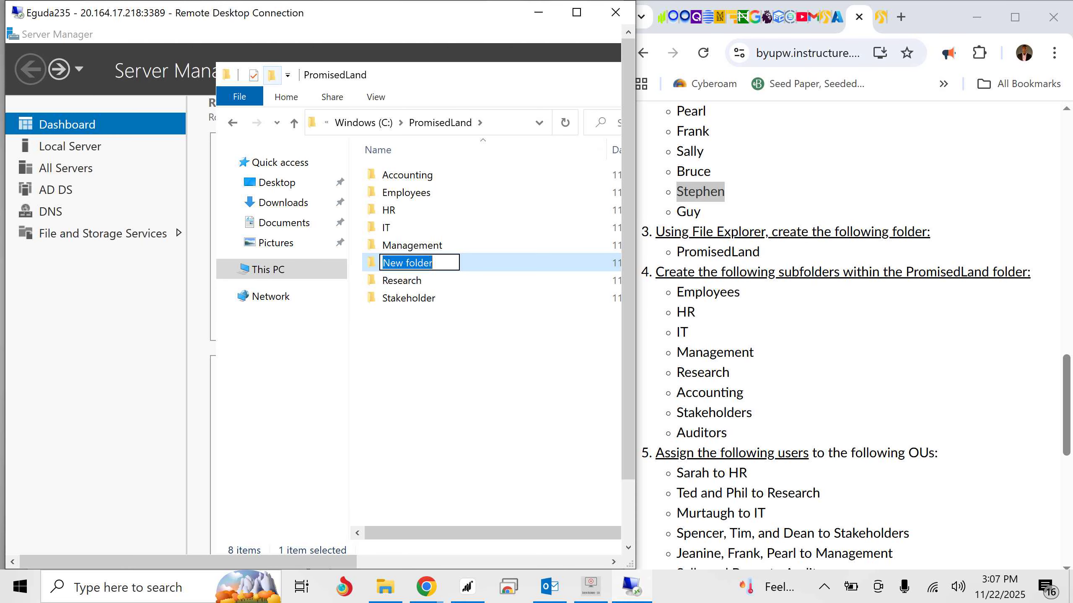
{"action": "type", "text": "Au"}
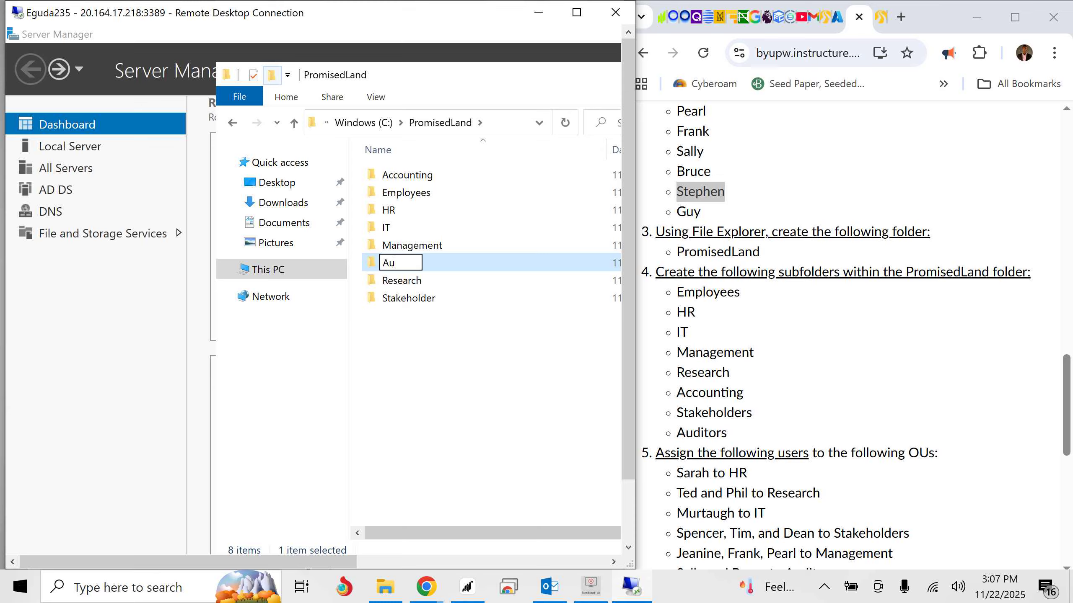
{"action": "type", "text": "ditors"}
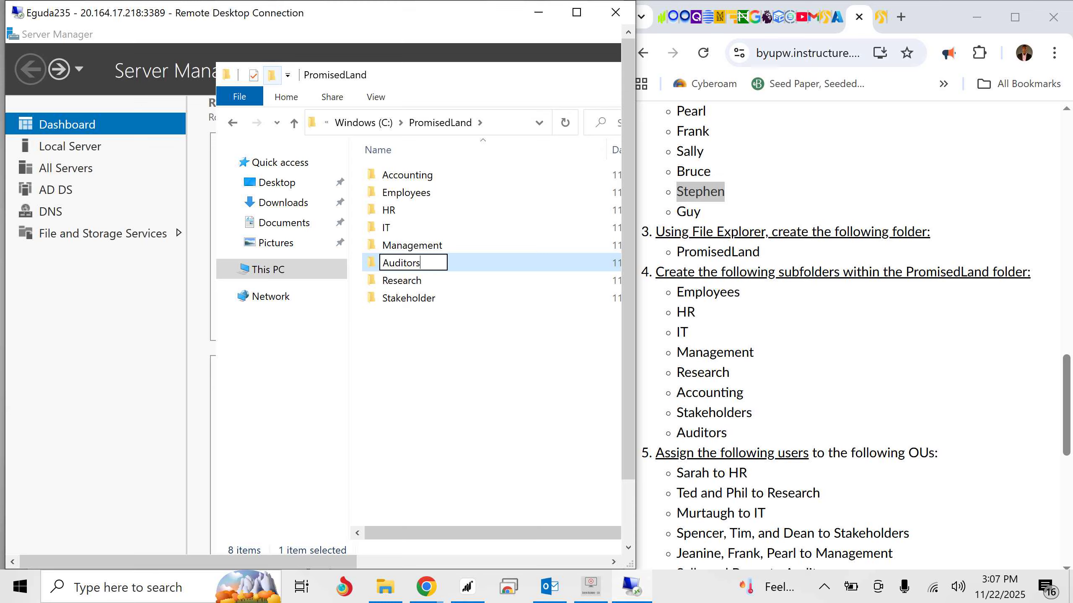
{"action": "key", "text": "Return"}
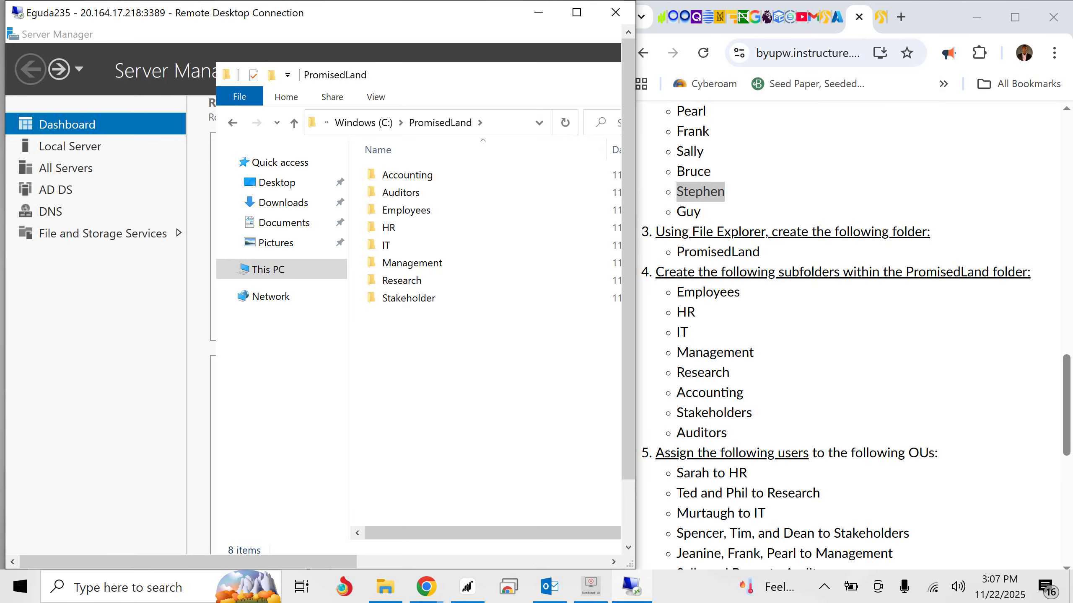
- Minimize File Explorer and bring Active Directory Users and Computers back up for the OU assignments
{"action": "scroll", "coordinate": [853, 334], "scroll_direction": "down", "scroll_amount": 4}
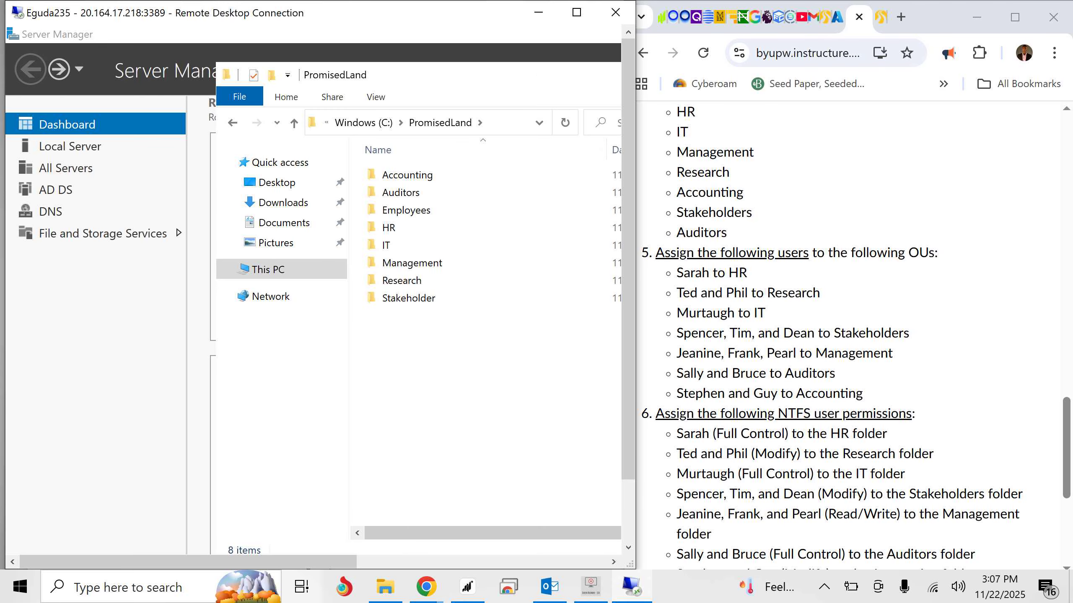
{"action": "left_click_drag", "start_coordinate": [186, 562], "coordinate": [328, 562]}
{"action": "left_click", "coordinate": [520, 75]}
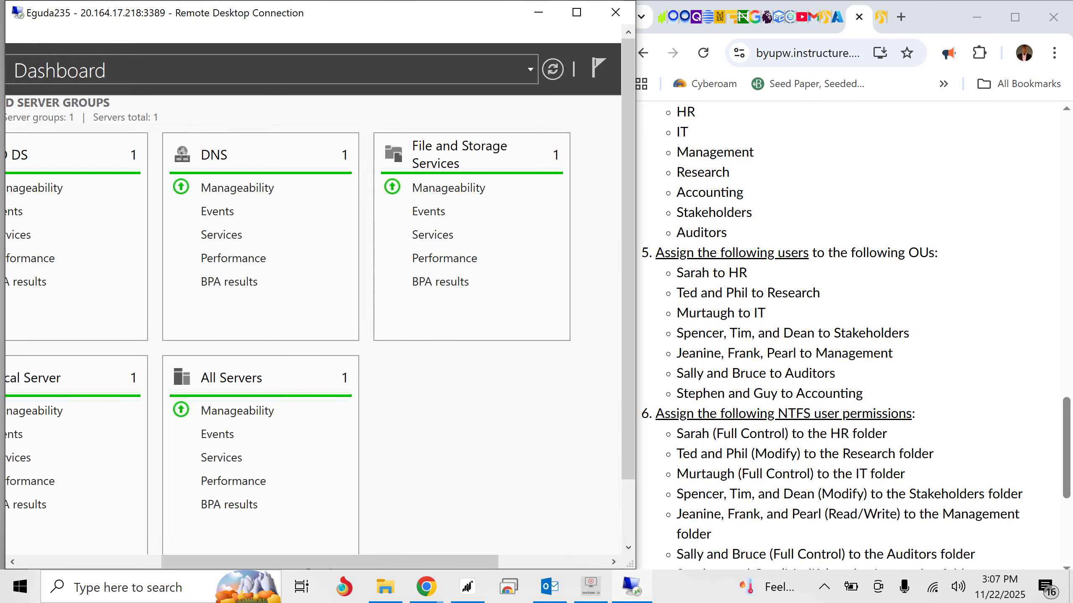
{"action": "left_click_drag", "start_coordinate": [628, 279], "coordinate": [628, 341]}
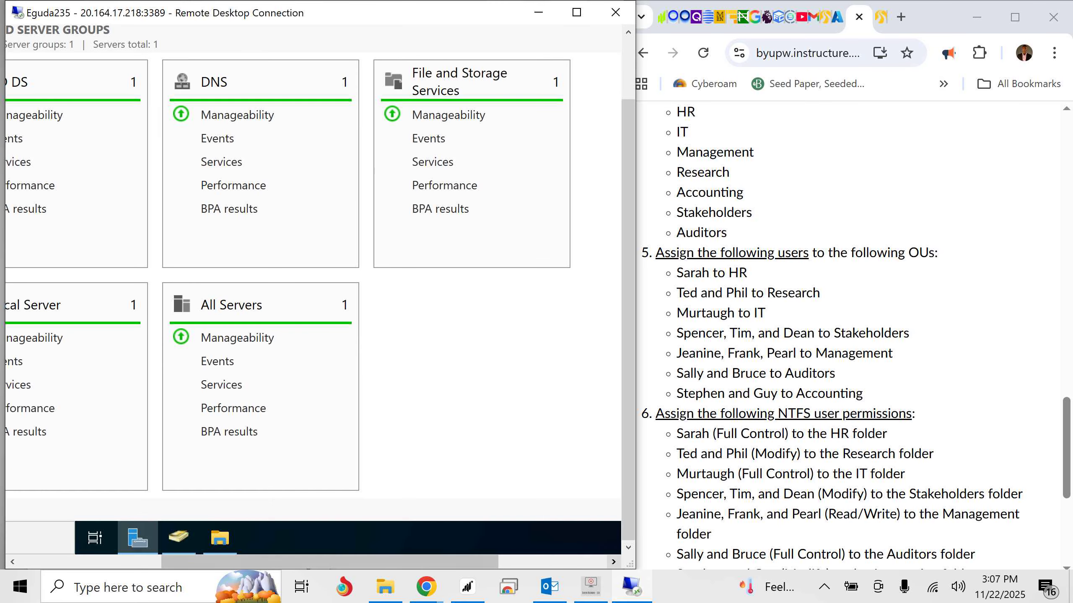
{"action": "left_click_drag", "start_coordinate": [330, 562], "coordinate": [201, 562]}
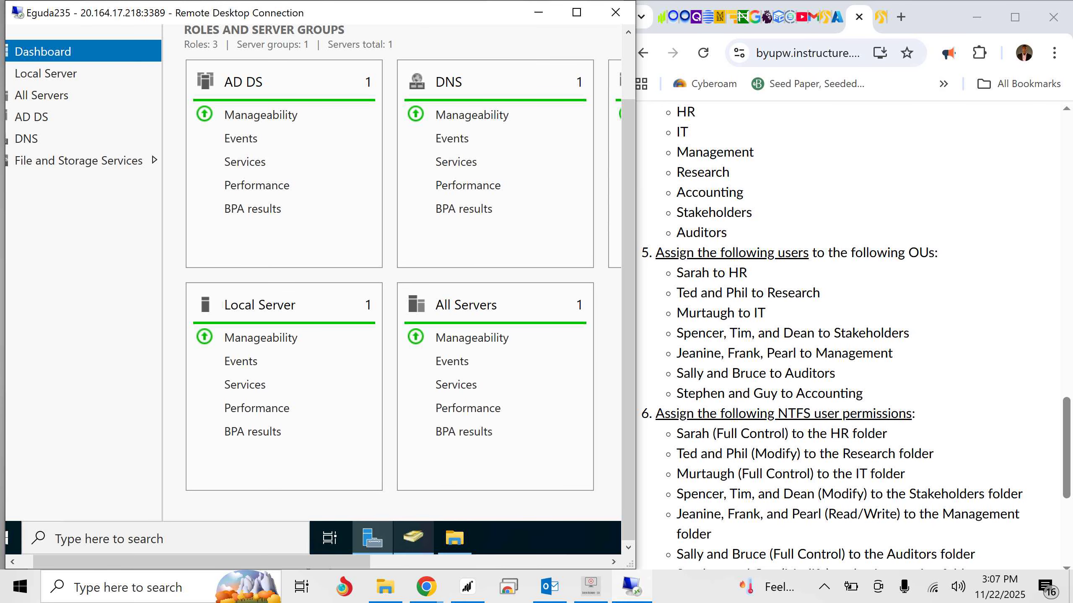
{"action": "mouse_move", "coordinate": [455, 538]}
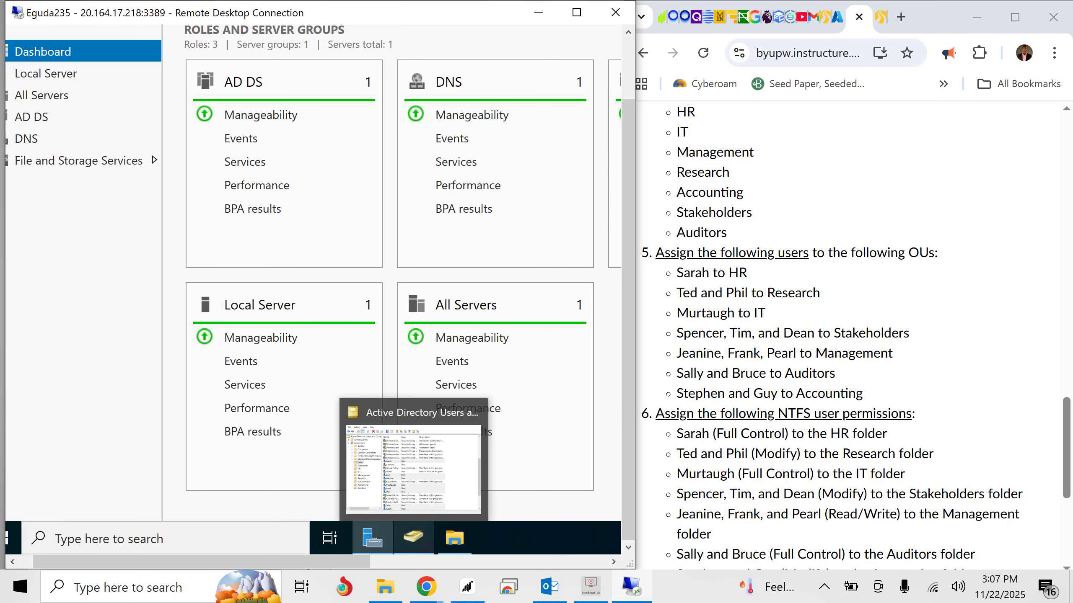
{"action": "left_click", "coordinate": [414, 537]}
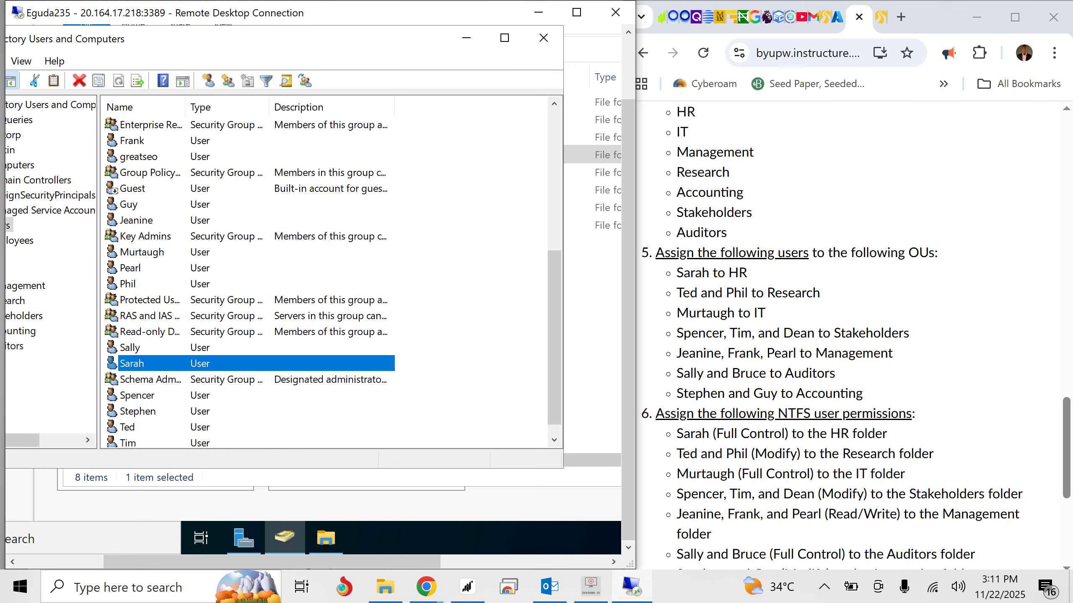
- Move the user the assignment lists for HR from the Users container into the HR organizational unit
{"action": "right_click", "coordinate": [178, 362]}
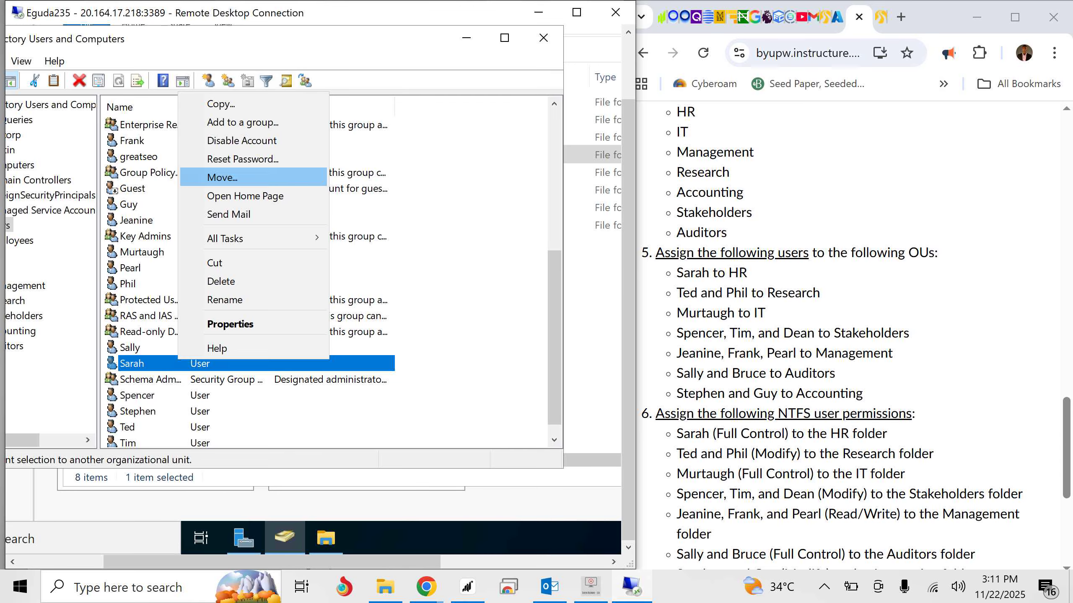
{"action": "left_click", "coordinate": [222, 177]}
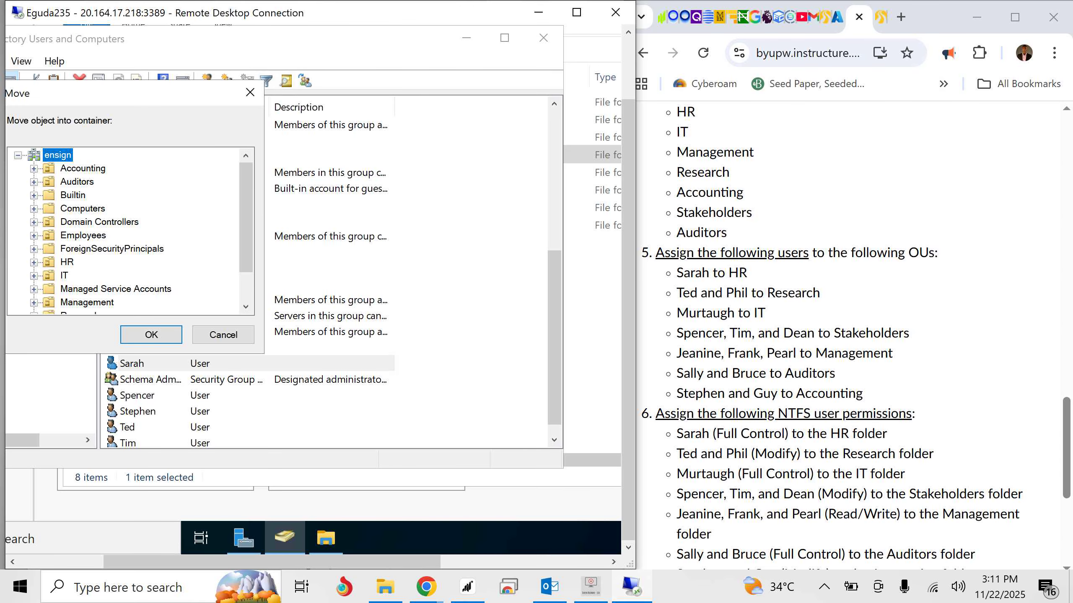
{"action": "left_click", "coordinate": [67, 263]}
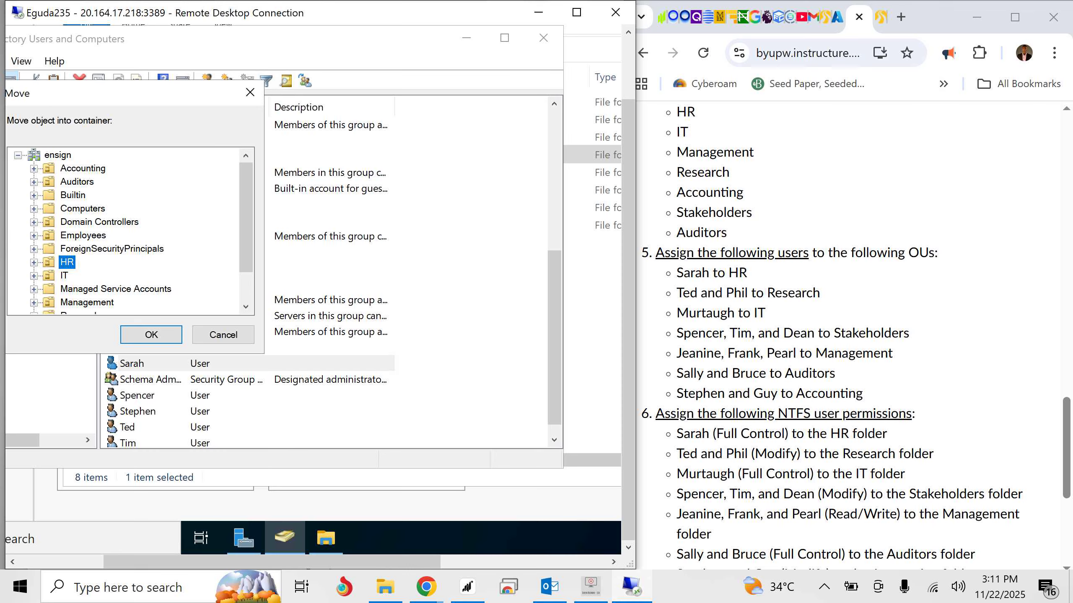
{"action": "left_click", "coordinate": [152, 335]}
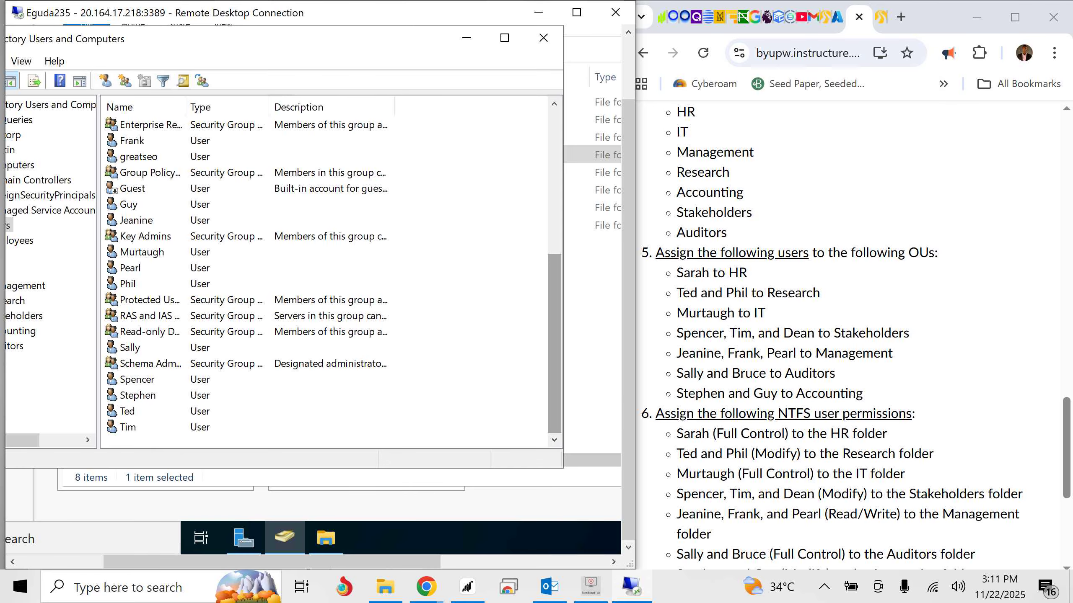
- Move the first user the assignment lists for Research from the Users container into the Research organizational unit
{"action": "mouse_move", "coordinate": [554, 342]}
{"action": "left_mouse_down"}
{"action": "mouse_move", "coordinate": [554, 201]}
{"action": "mouse_move", "coordinate": [554, 343]}
{"action": "left_mouse_up"}
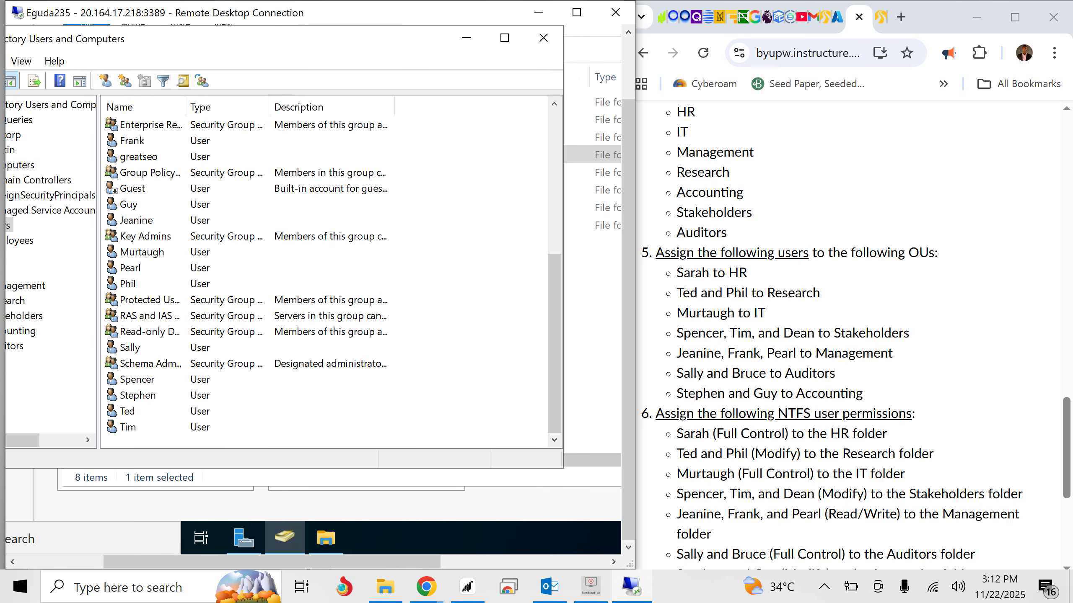
{"action": "left_click", "coordinate": [127, 412]}
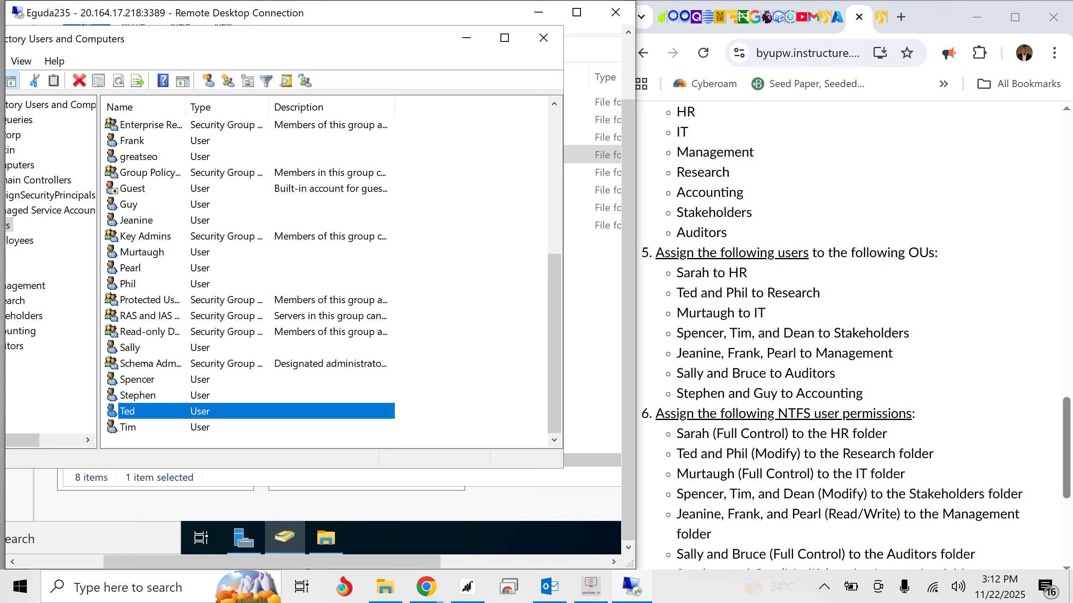
{"action": "right_click", "coordinate": [142, 411]}
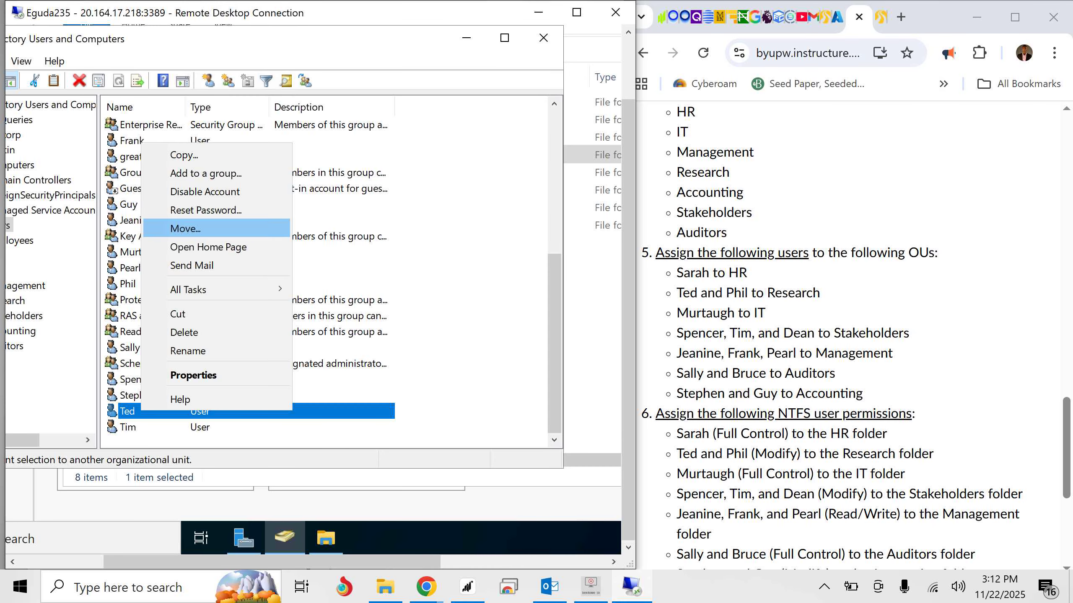
{"action": "left_click", "coordinate": [185, 229]}
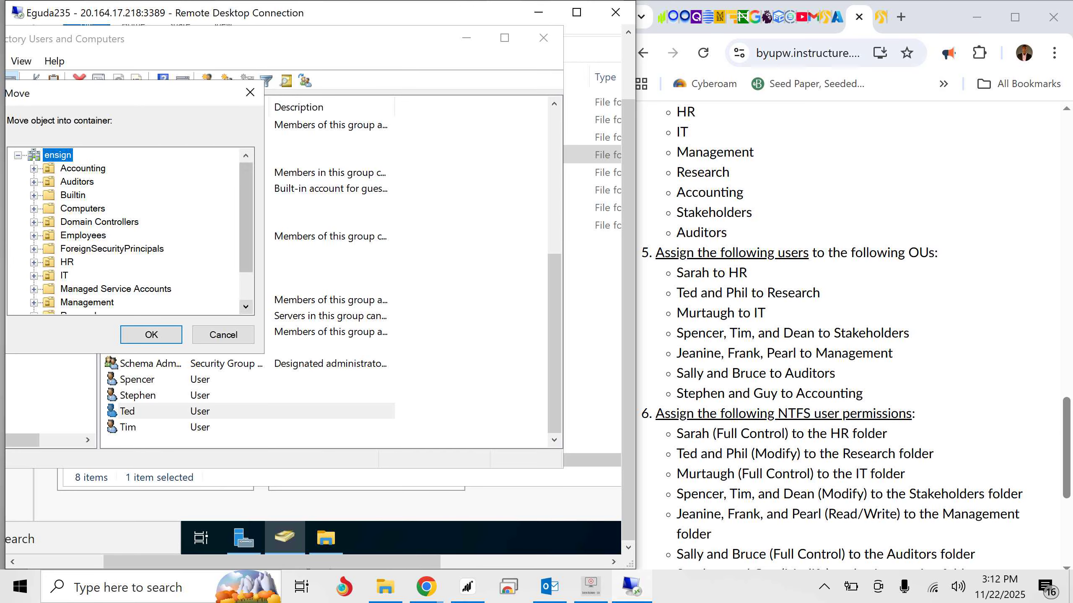
{"action": "double_click", "coordinate": [246, 307]}
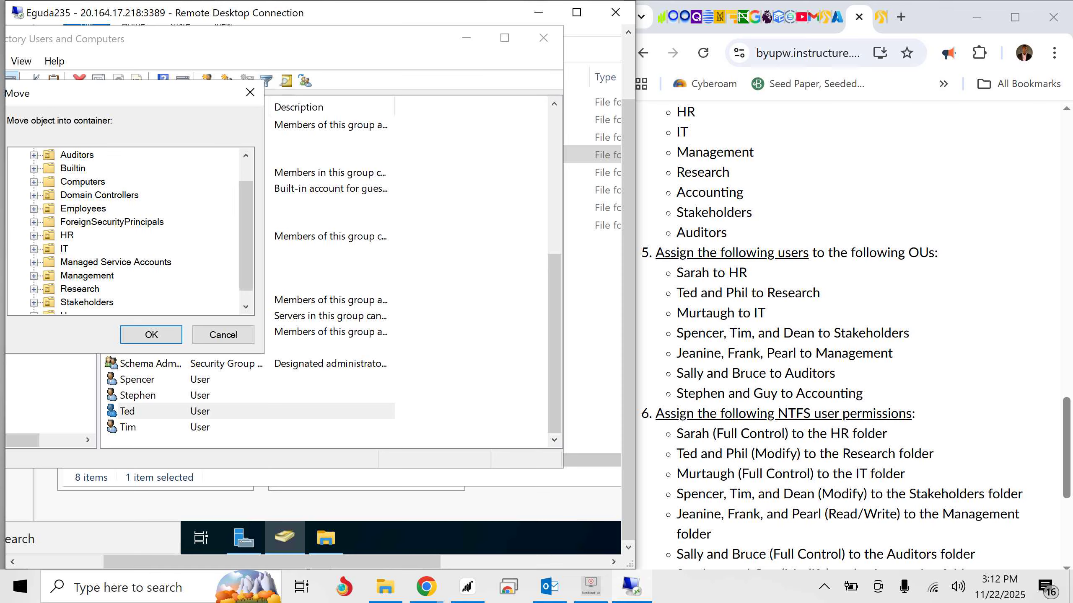
{"action": "left_click", "coordinate": [80, 289]}
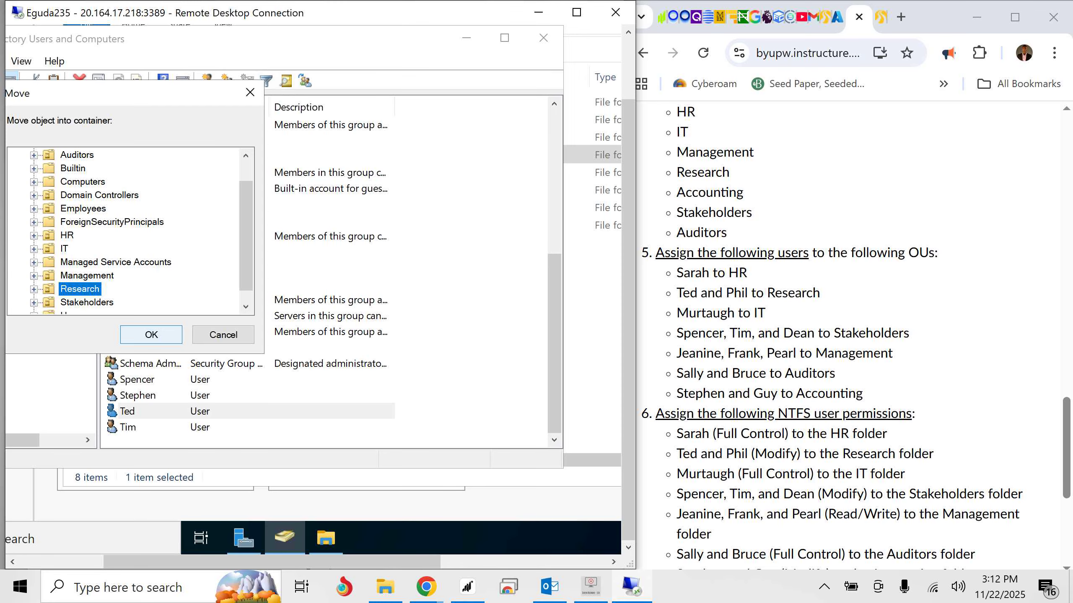
{"action": "left_click", "coordinate": [151, 335]}
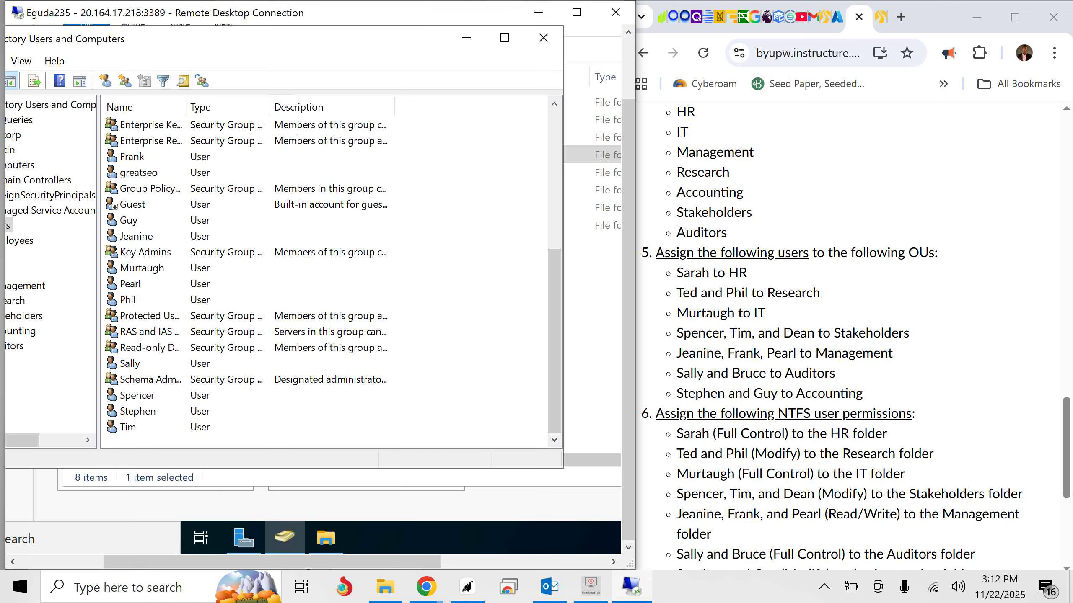
- Move the second user listed for Research from the Users container into the Research organizational unit as well
{"action": "right_click", "coordinate": [127, 300]}
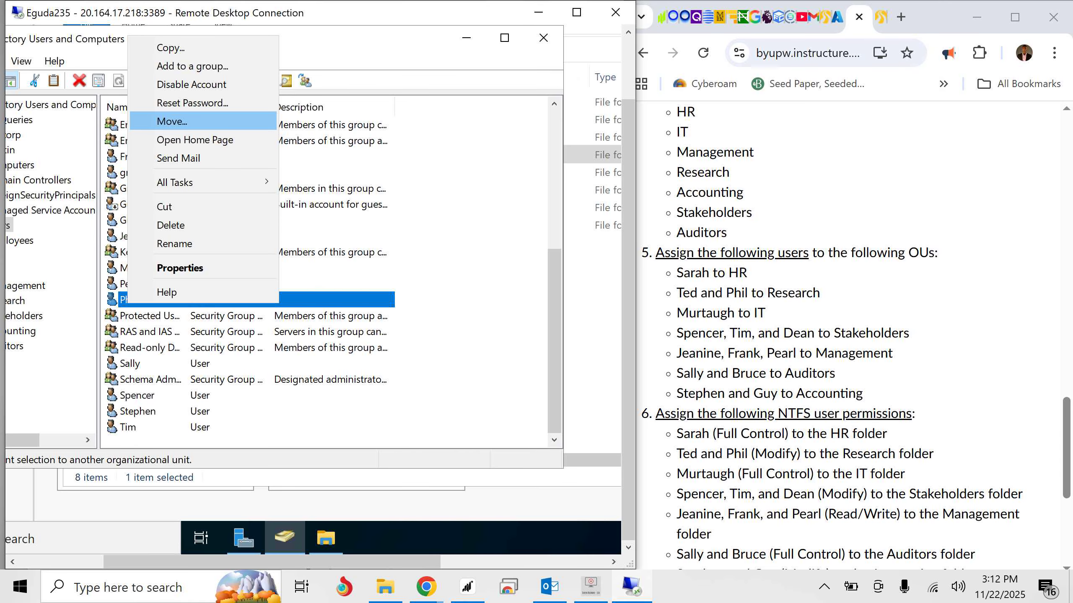
{"action": "left_click", "coordinate": [172, 121]}
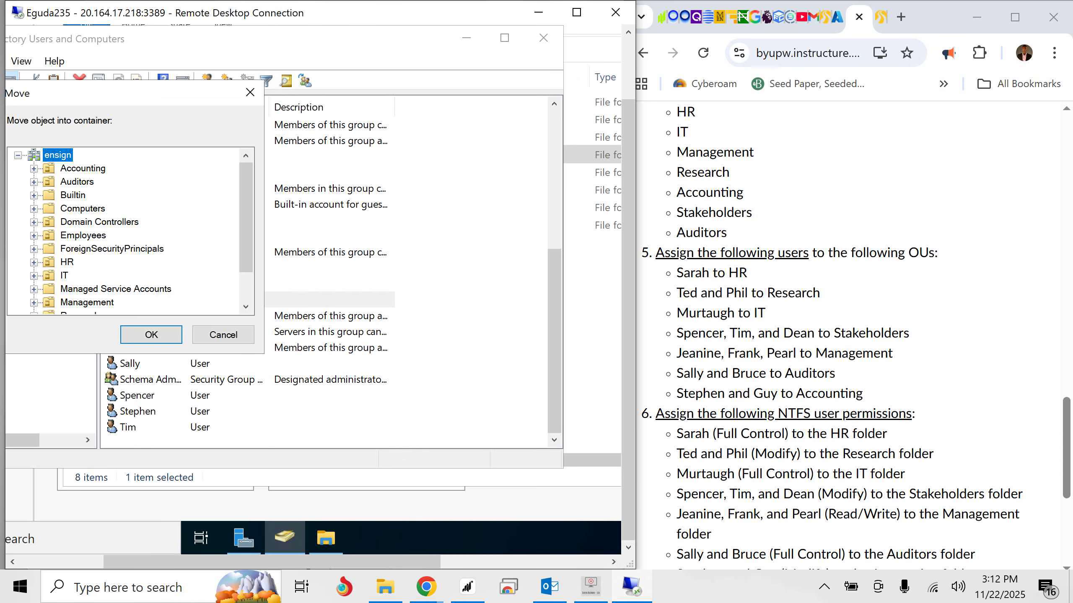
{"action": "left_click_drag", "start_coordinate": [247, 218], "coordinate": [246, 245]}
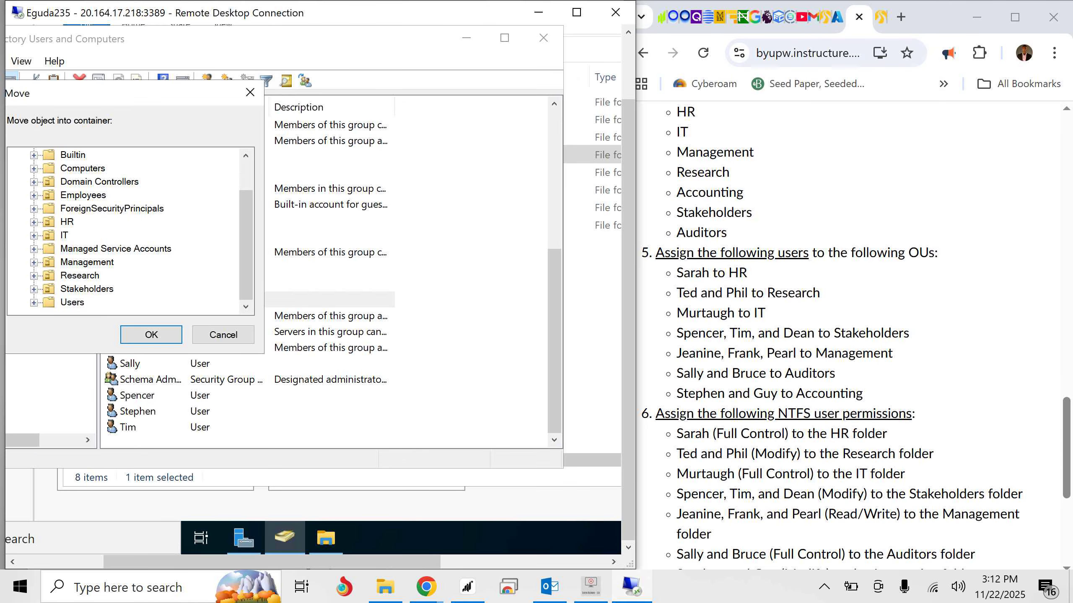
{"action": "left_click", "coordinate": [79, 276]}
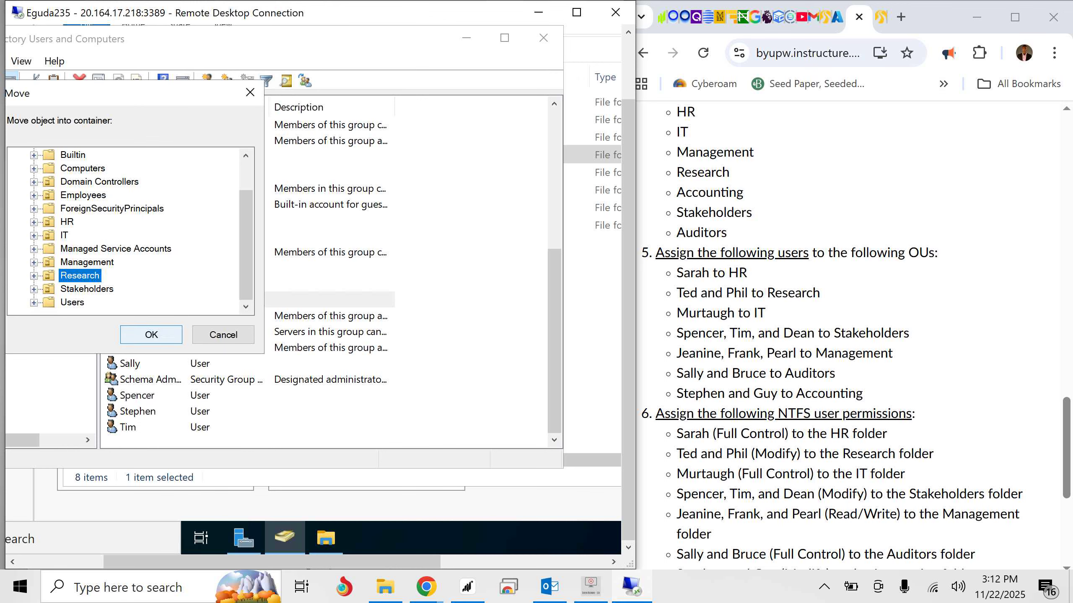
{"action": "left_click", "coordinate": [148, 335]}
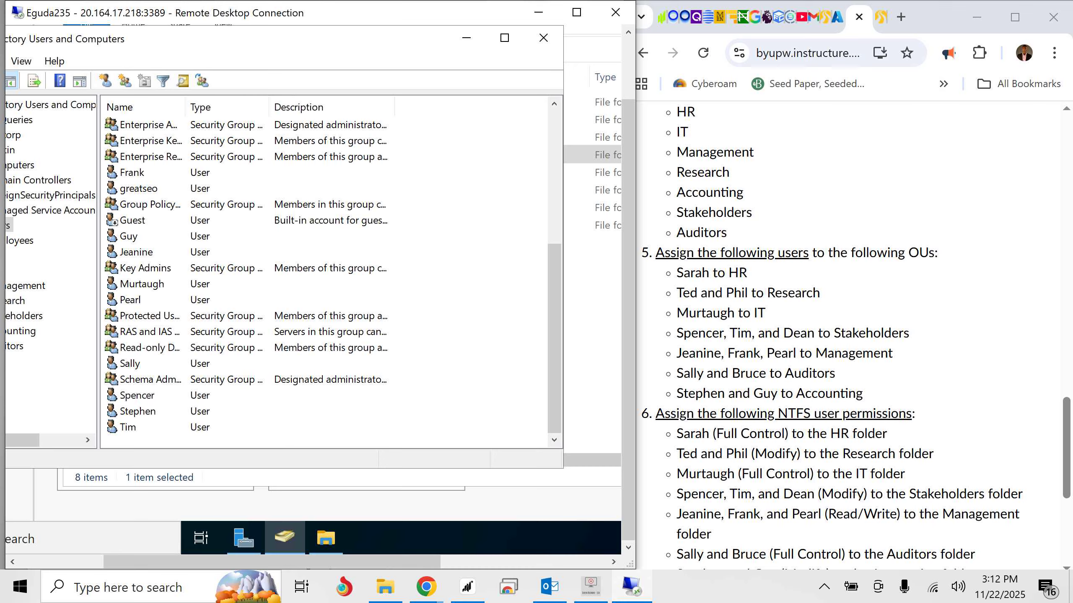
- Move the user the assignment lists for IT from the Users container into the IT organizational unit
{"action": "right_click", "coordinate": [140, 284]}
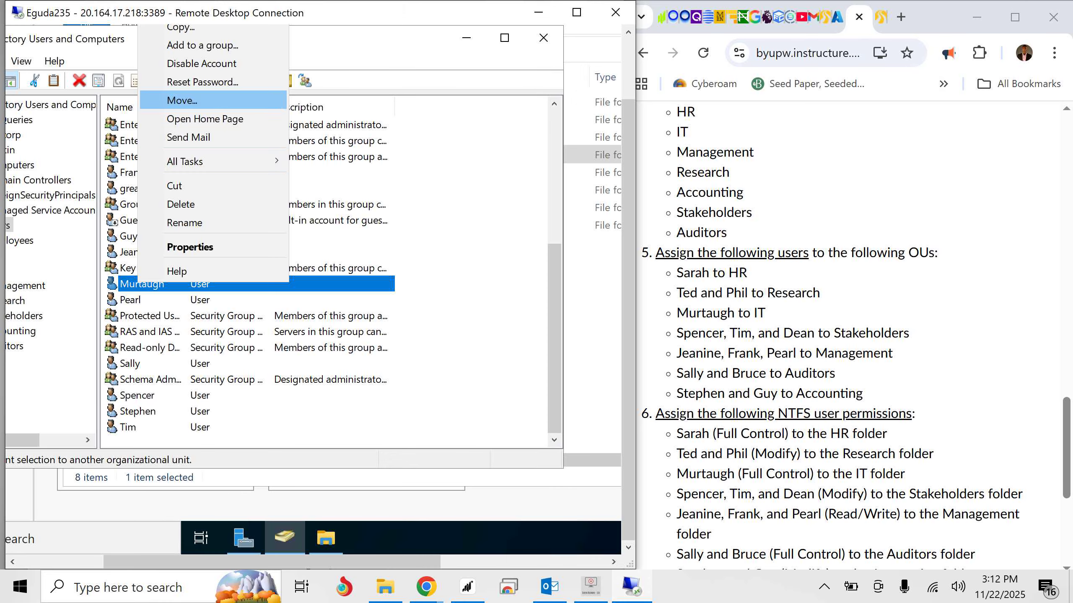
{"action": "left_click", "coordinate": [182, 100]}
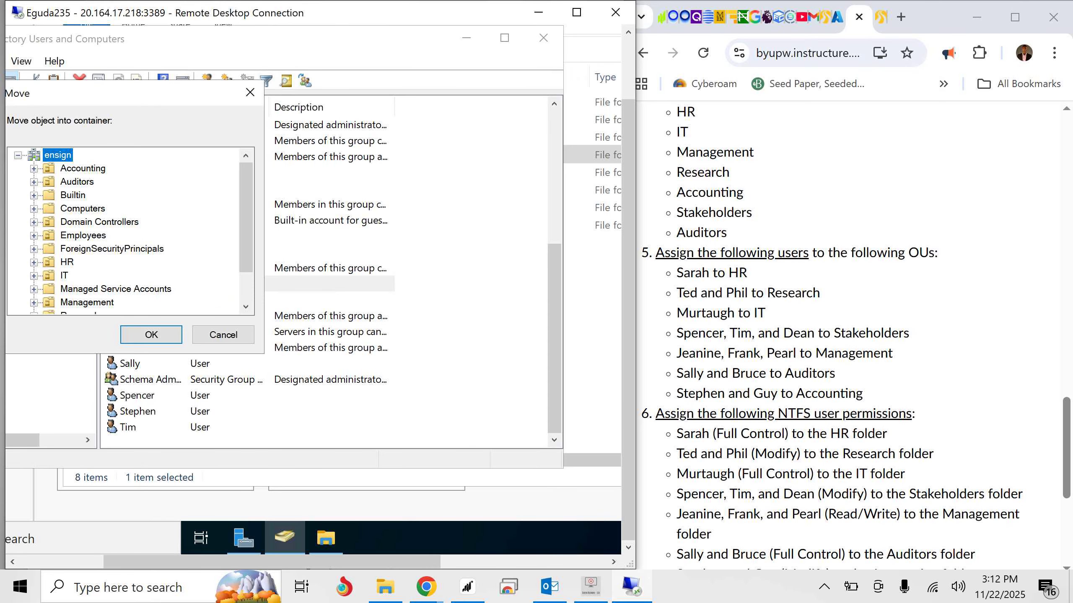
{"action": "left_click", "coordinate": [64, 276]}
{"action": "left_click", "coordinate": [151, 335]}
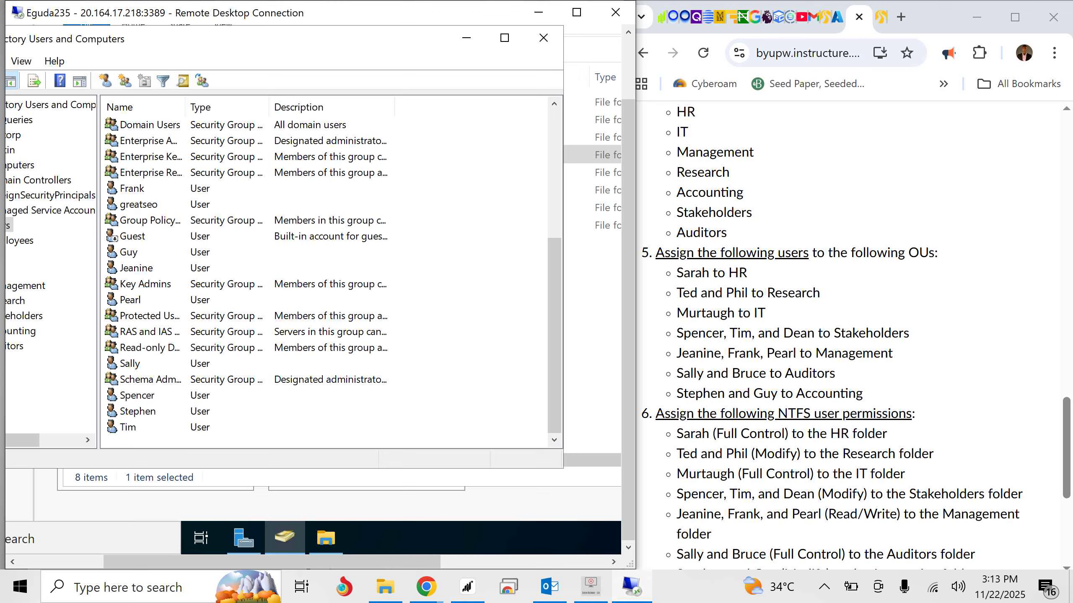
- Select the three users the assignment lists for Stakeholders and move them together into the Stakeholders organizational unit
{"action": "left_click", "coordinate": [128, 428]}
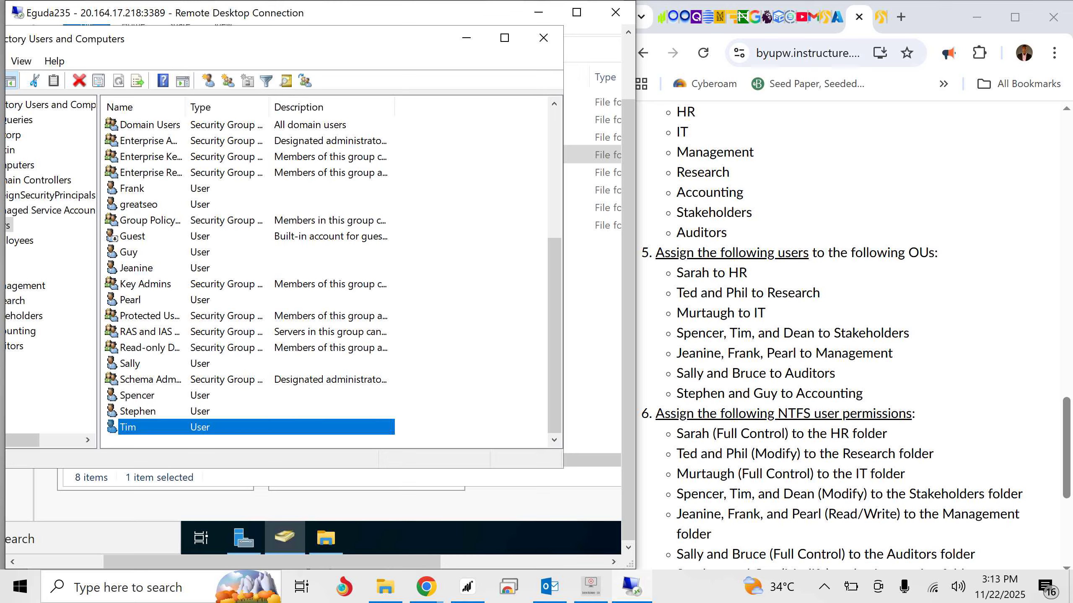
{"action": "left_click", "coordinate": [138, 396], "text": "ctrl"}
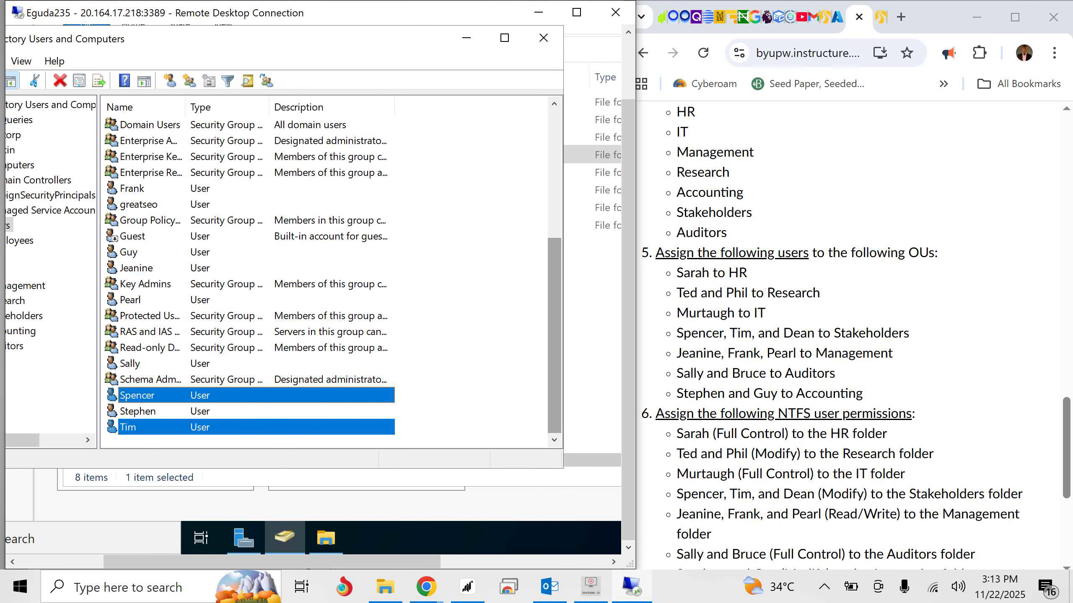
{"action": "scroll", "coordinate": [332, 283], "scroll_direction": "up", "scroll_amount": 3}
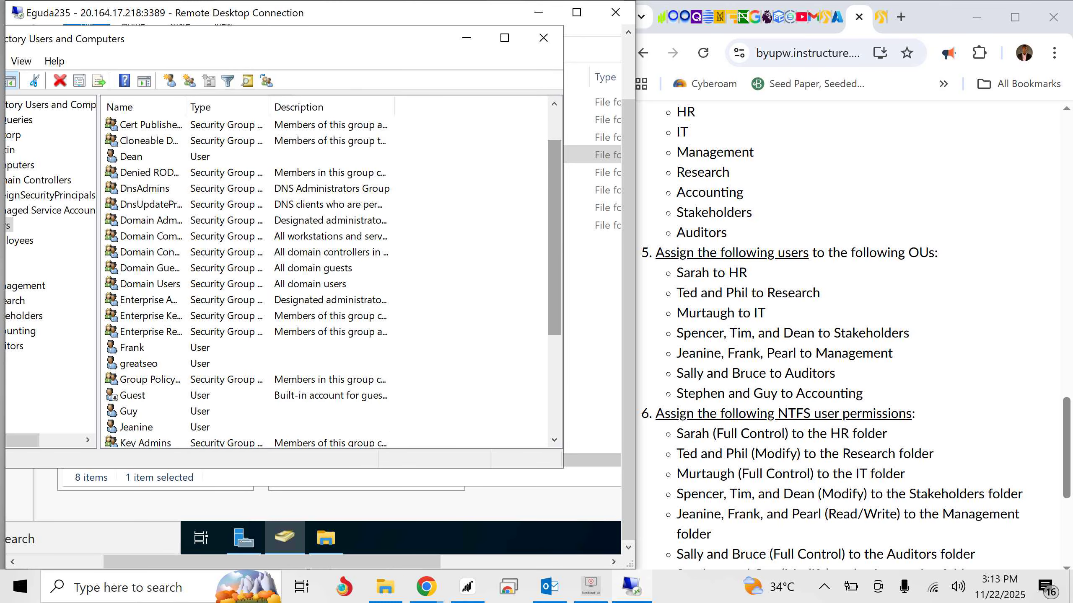
{"action": "left_click", "coordinate": [132, 156], "text": "ctrl"}
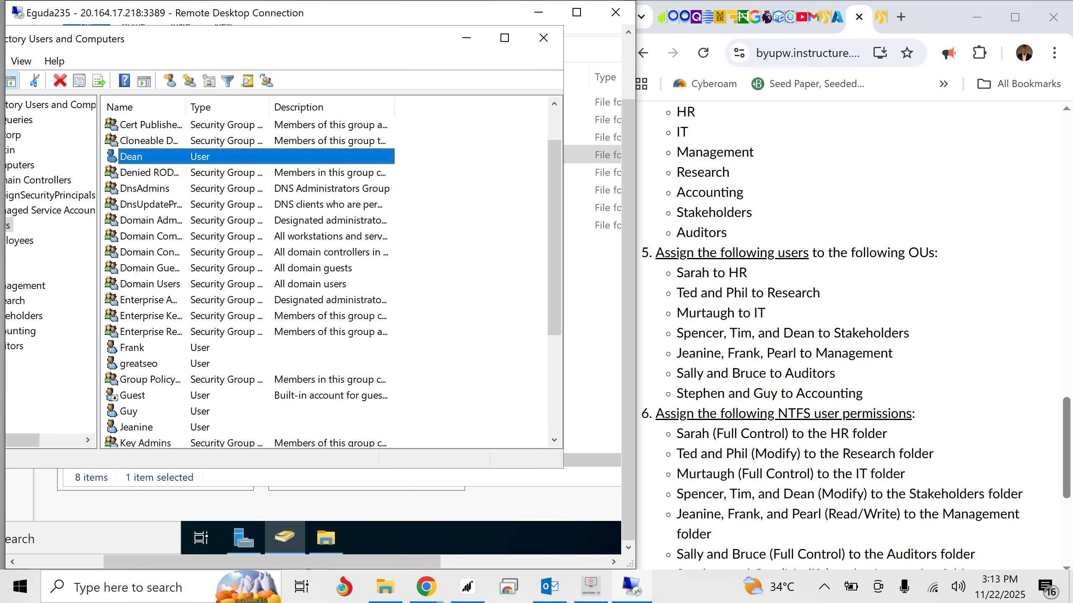
{"action": "right_click", "coordinate": [126, 156]}
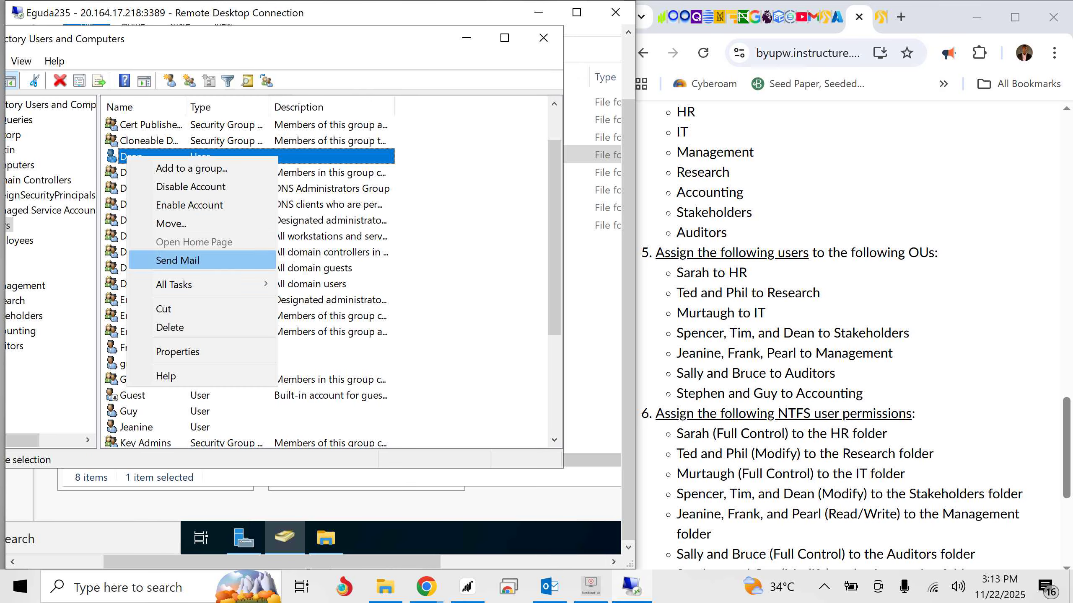
{"action": "left_click", "coordinate": [171, 224]}
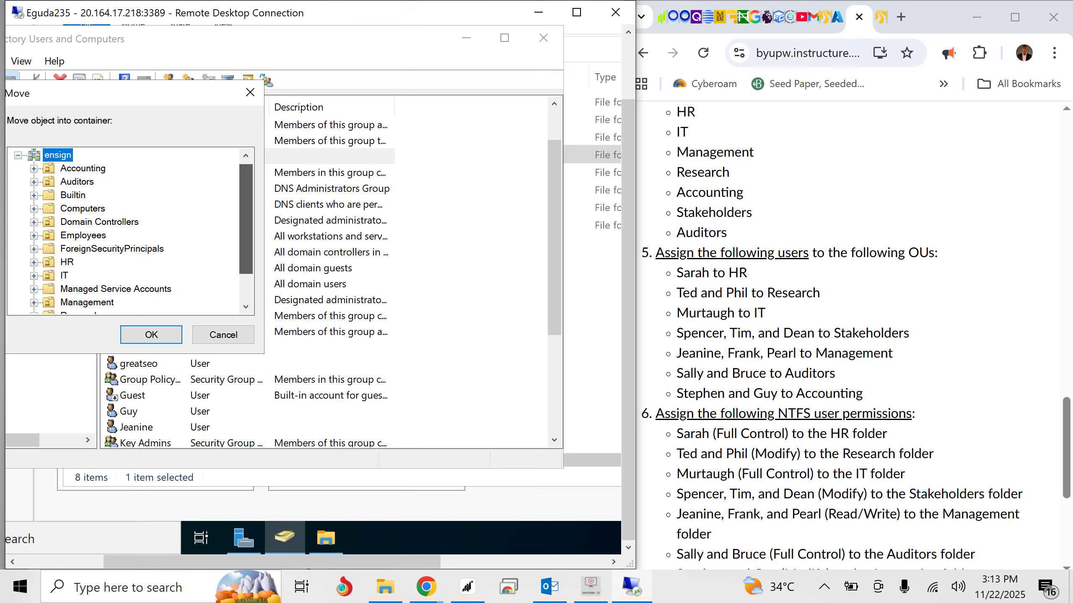
{"action": "scroll", "coordinate": [246, 219], "scroll_direction": "down", "scroll_amount": 1}
{"action": "left_click", "coordinate": [87, 289]}
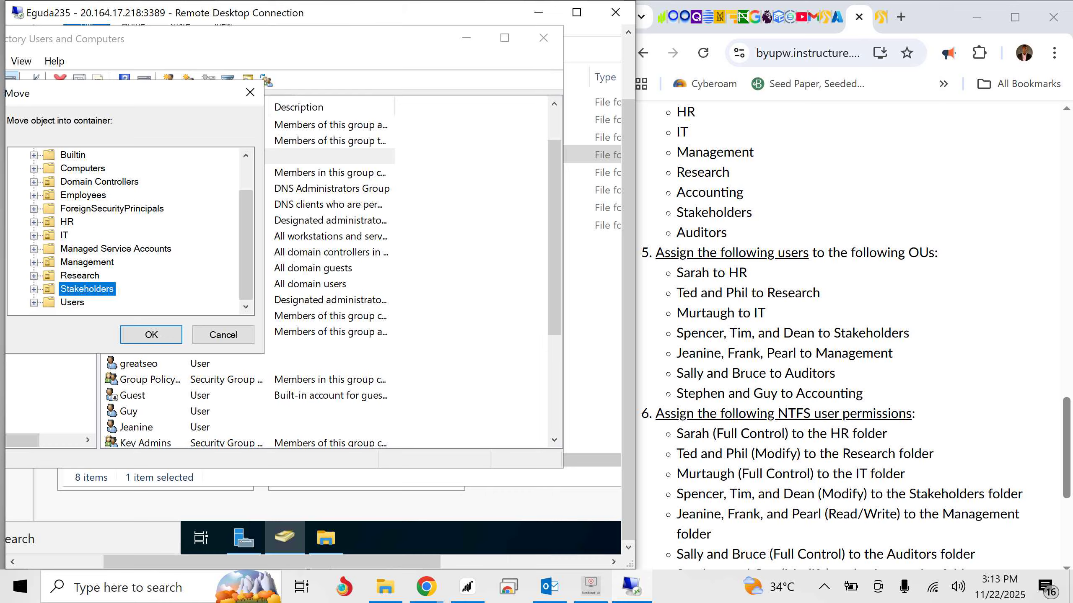
{"action": "left_click", "coordinate": [151, 335]}
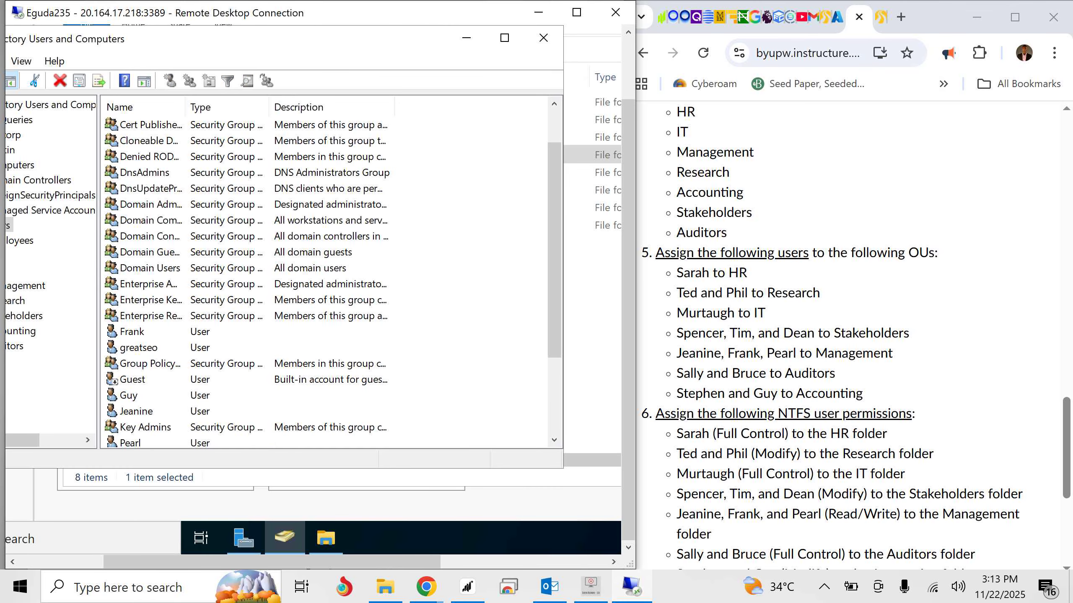
- Select the three users the assignment lists for Management and move them together into the Management organizational unit
{"action": "left_click_drag", "start_coordinate": [553, 250], "coordinate": [554, 324]}
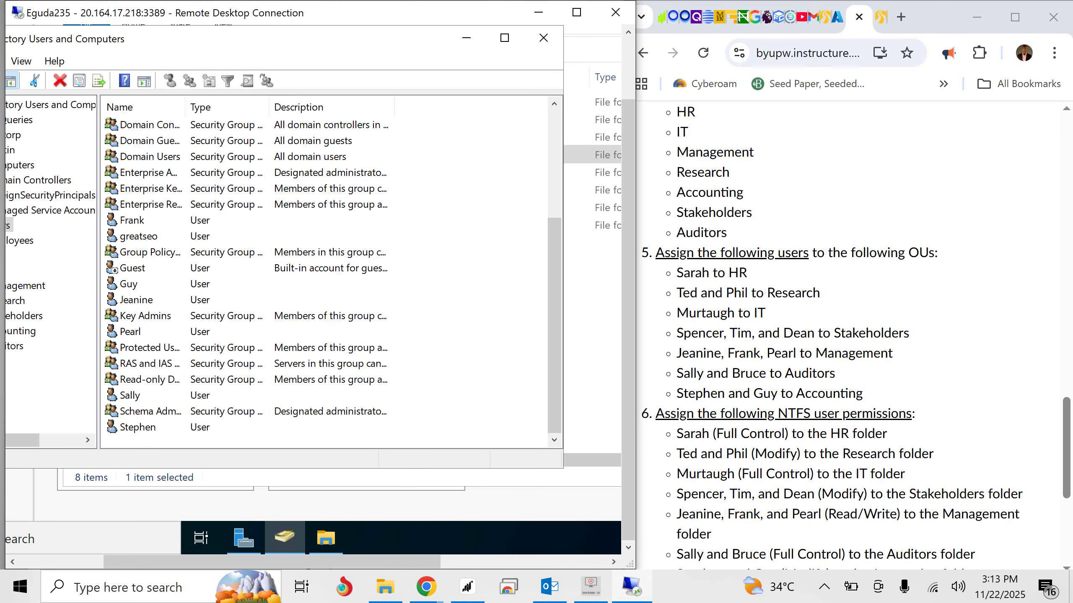
{"action": "left_click", "coordinate": [129, 332]}
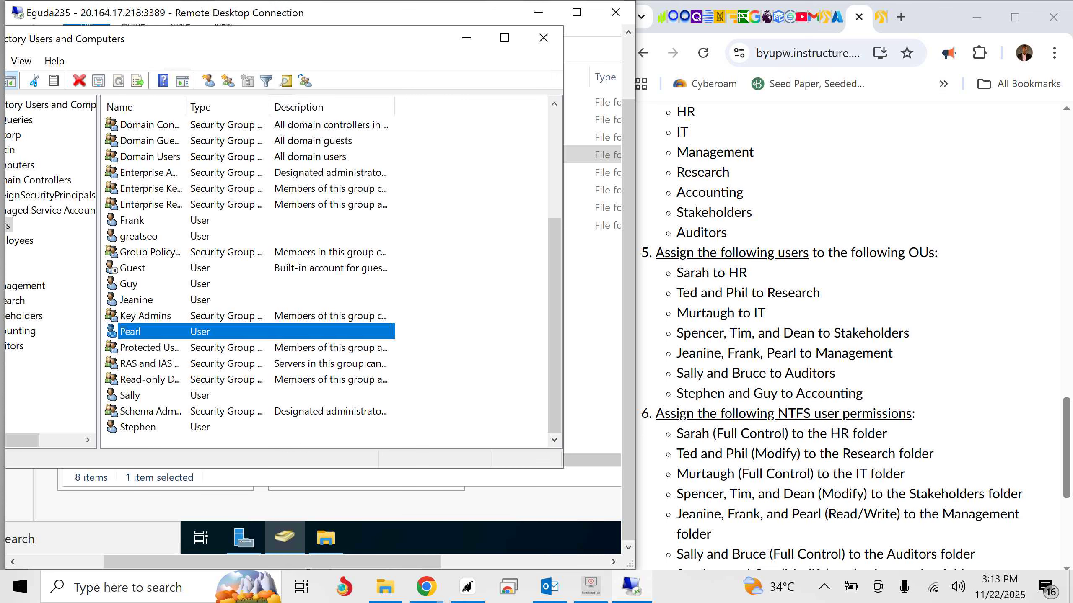
{"action": "left_click", "coordinate": [136, 300], "text": "ctrl"}
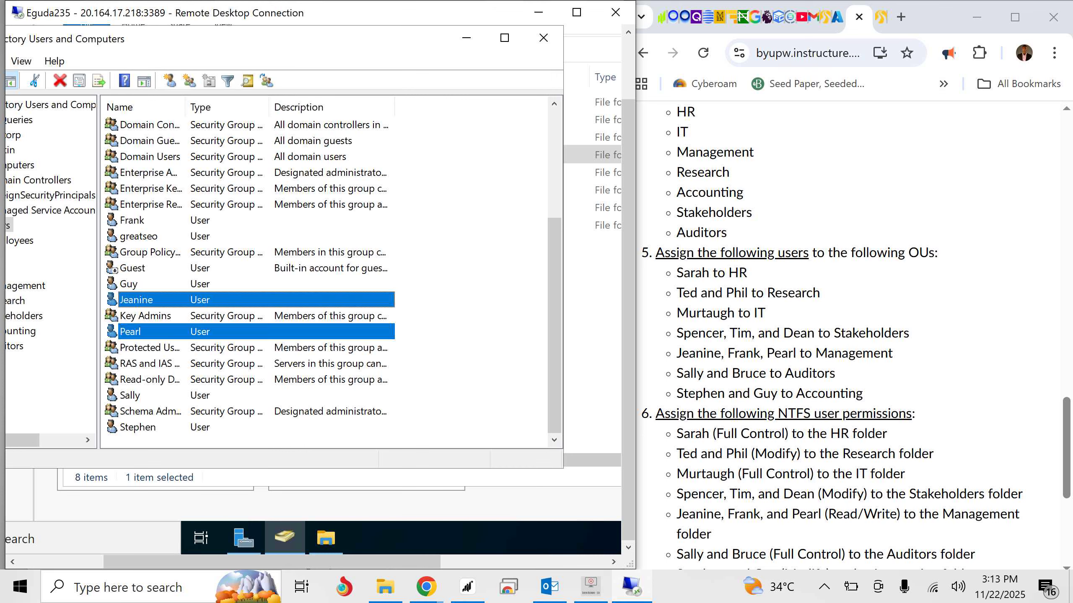
{"action": "left_click", "coordinate": [132, 220], "text": "ctrl"}
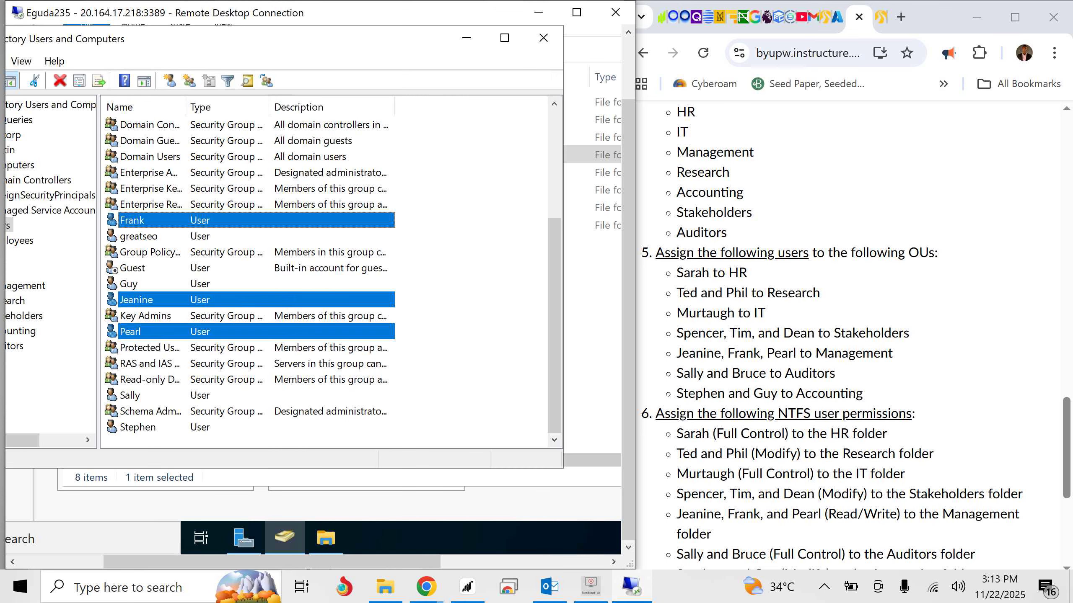
{"action": "right_click", "coordinate": [143, 220]}
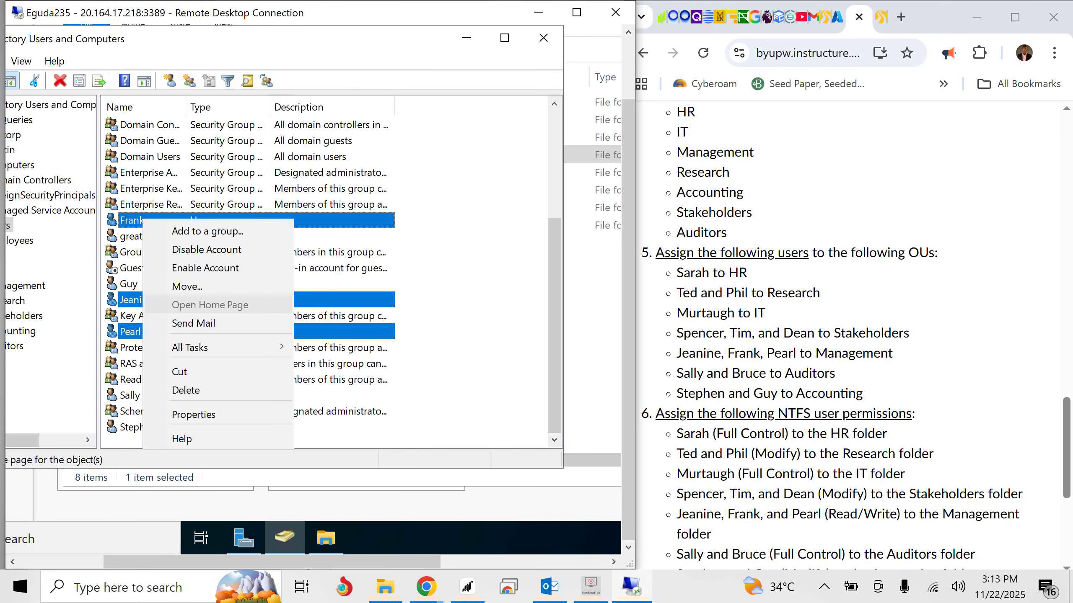
{"action": "left_click", "coordinate": [187, 286]}
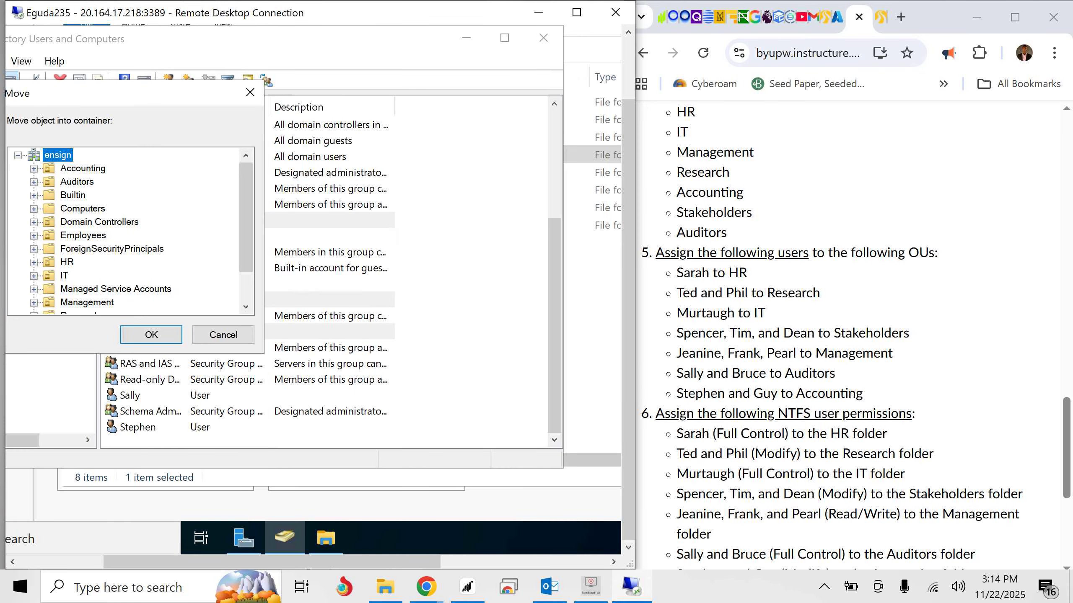
{"action": "left_click", "coordinate": [87, 303]}
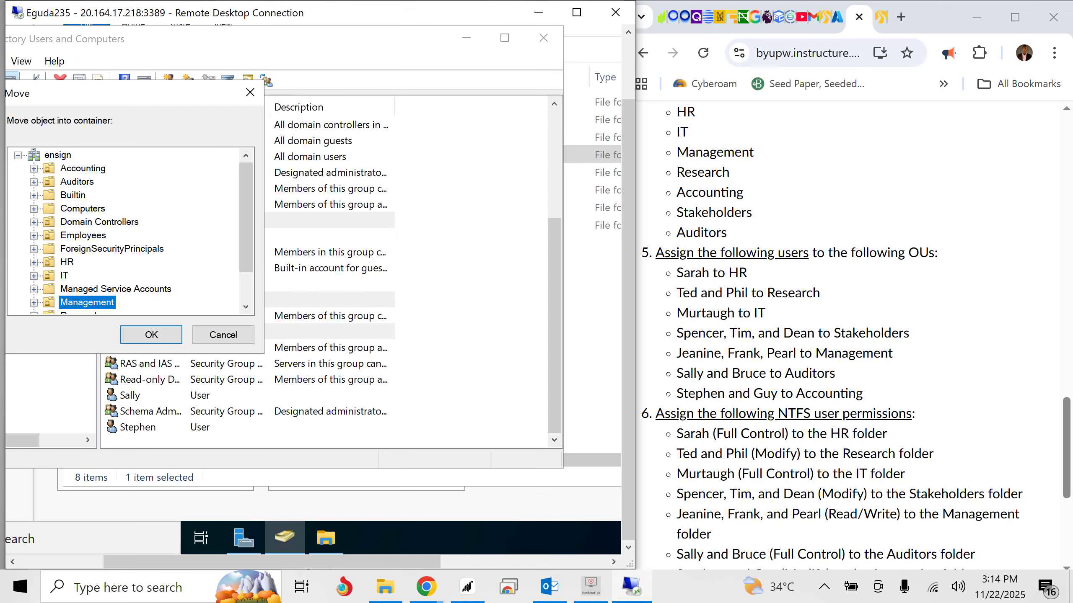
{"action": "left_click", "coordinate": [148, 338]}
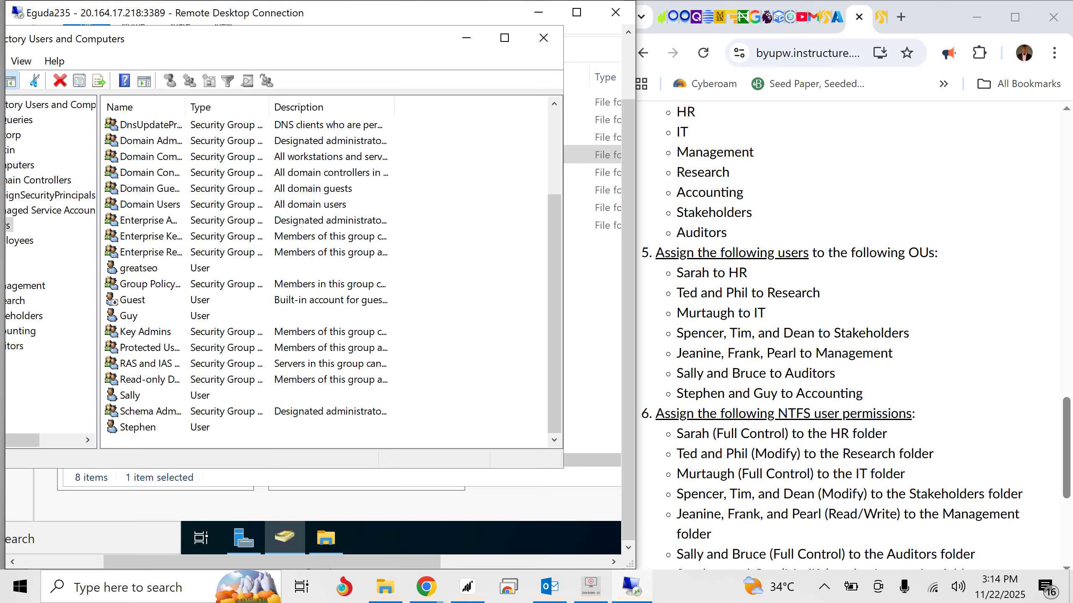
- Select the two users the assignment lists for Auditors and move them together into the Auditors organizational unit
{"action": "left_click", "coordinate": [130, 396]}
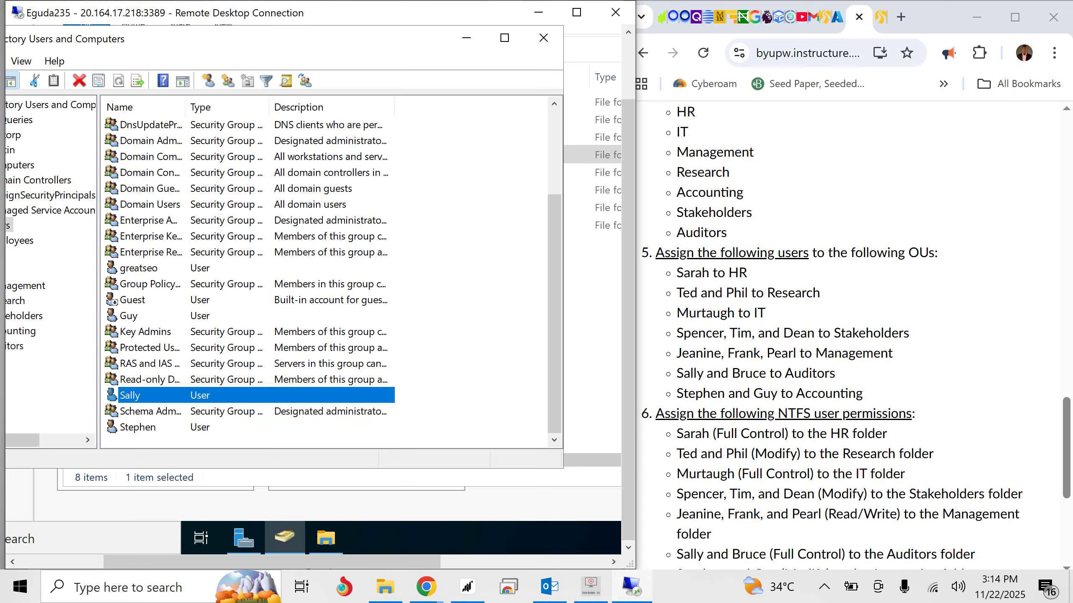
{"action": "left_click_drag", "start_coordinate": [554, 314], "coordinate": [554, 228]}
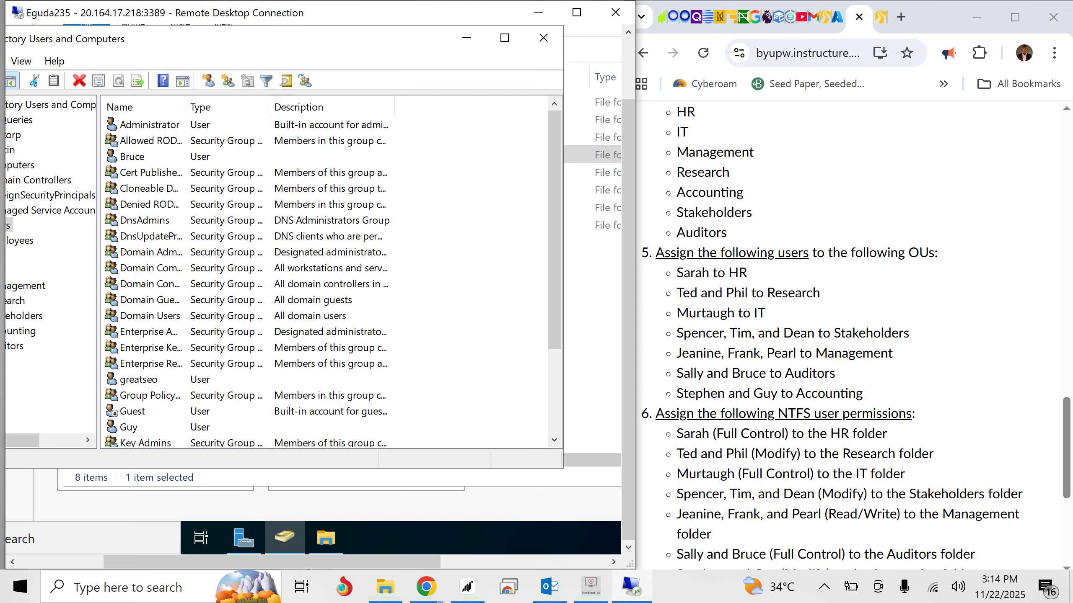
{"action": "left_click", "coordinate": [132, 157]}
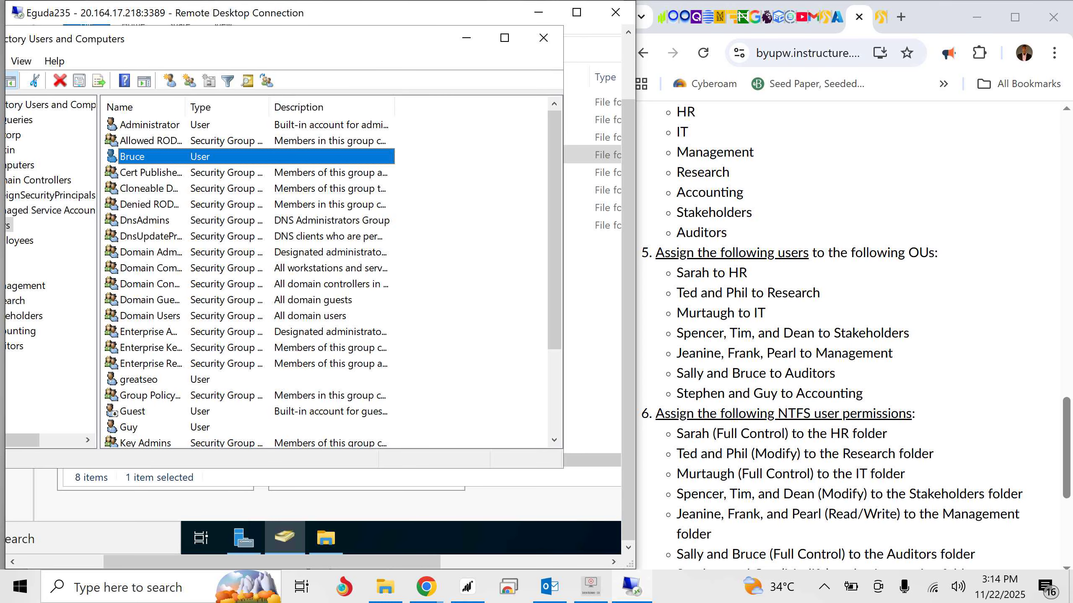
{"action": "right_click", "coordinate": [137, 160]}
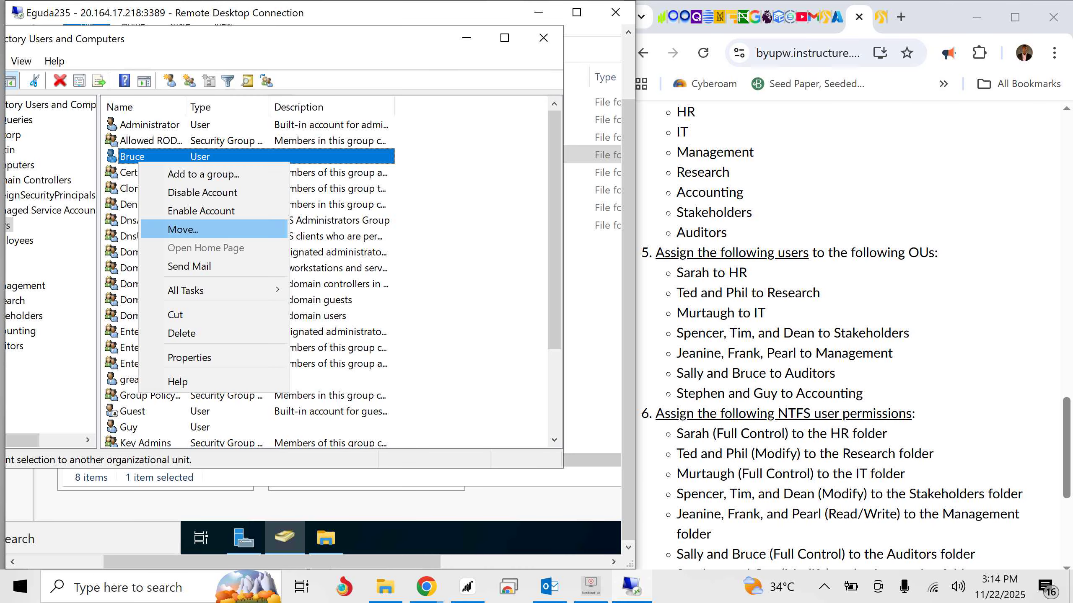
{"action": "left_click", "coordinate": [183, 229]}
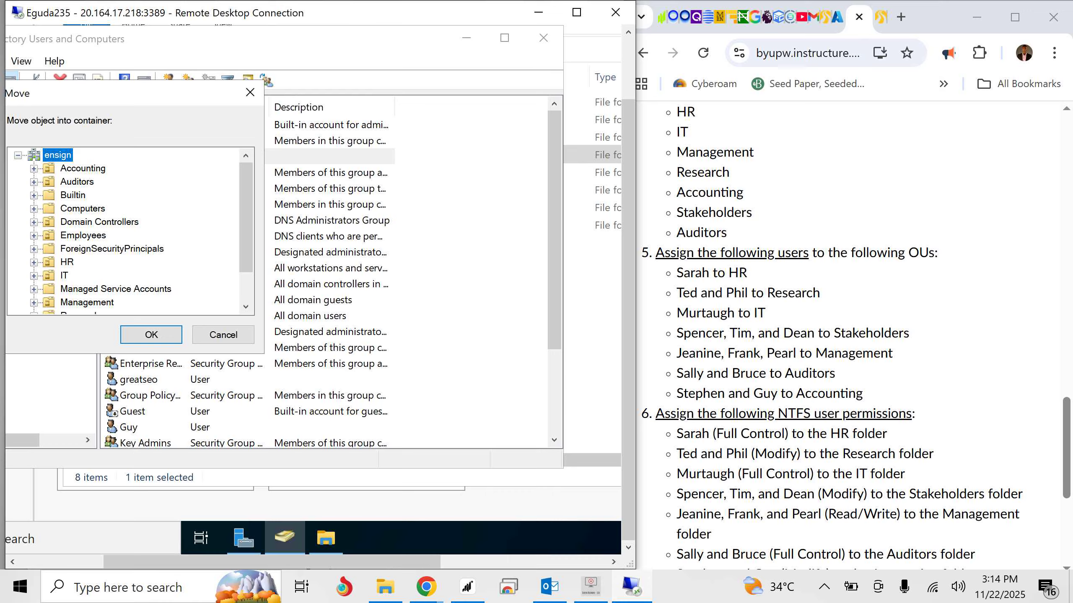
{"action": "scroll", "coordinate": [246, 211], "scroll_direction": "down", "scroll_amount": 1}
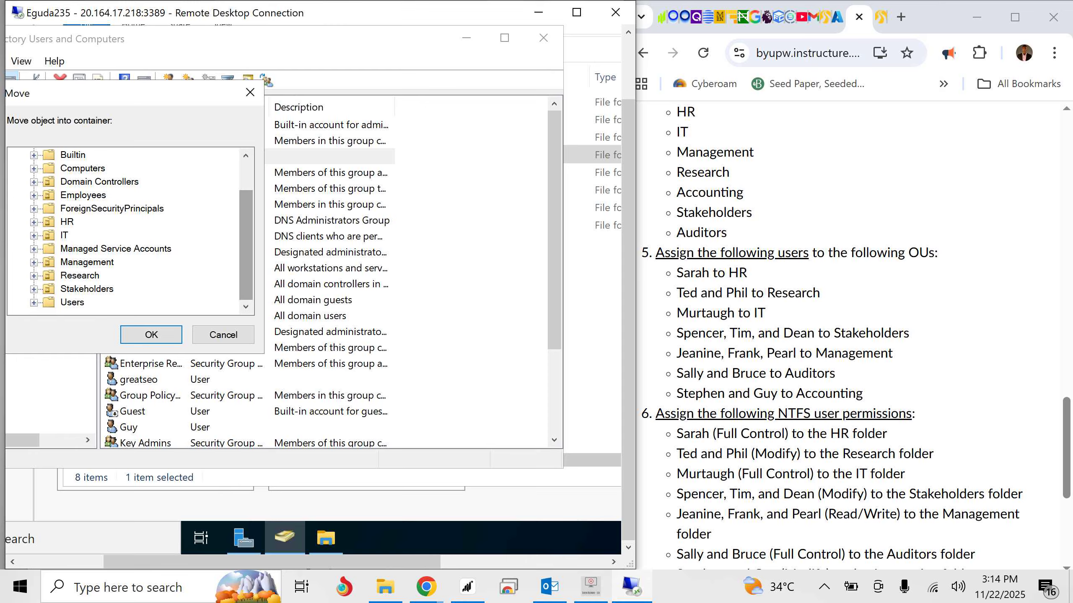
{"action": "scroll", "coordinate": [246, 211], "scroll_direction": "up", "scroll_amount": 1}
{"action": "left_click", "coordinate": [76, 182]}
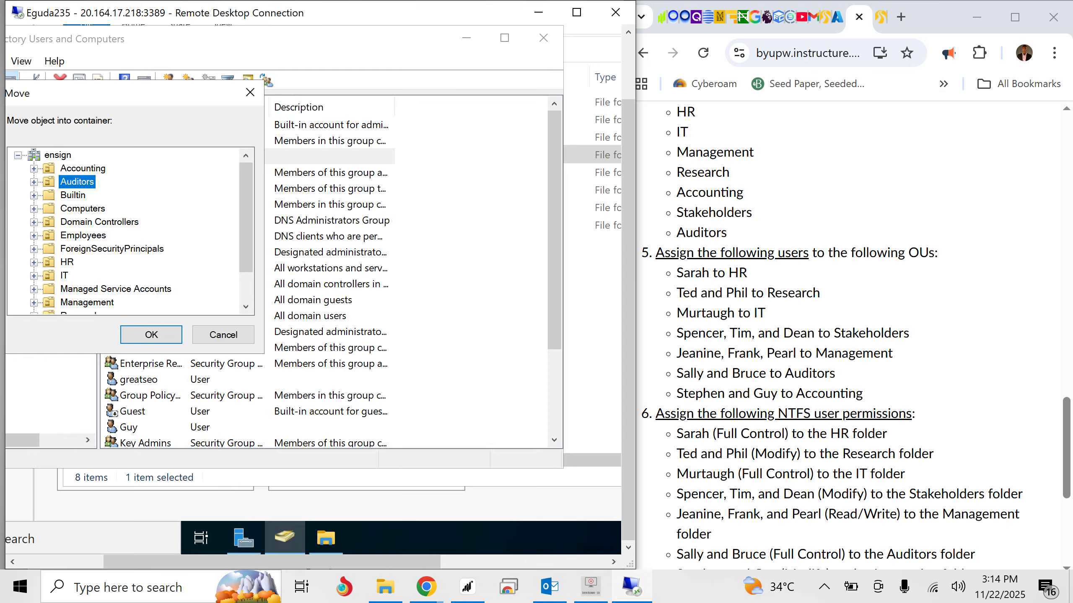
{"action": "left_click", "coordinate": [152, 334]}
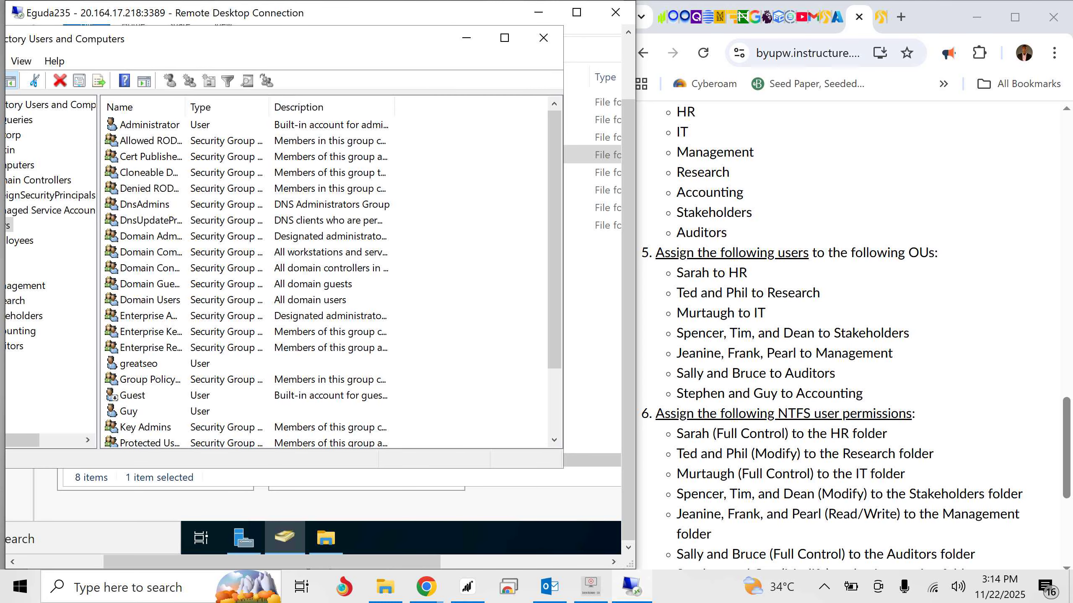
- Select the two users the assignment lists for Accounting and move them together into the Accounting organizational unit
{"action": "left_click", "coordinate": [129, 411]}
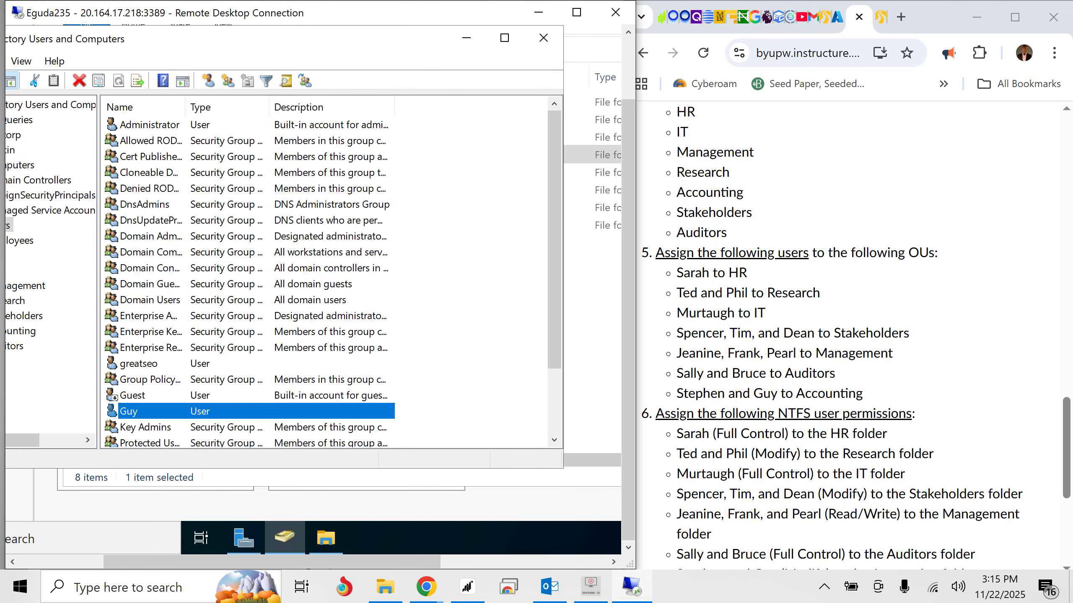
{"action": "scroll", "coordinate": [325, 274], "scroll_direction": "down", "scroll_amount": 3}
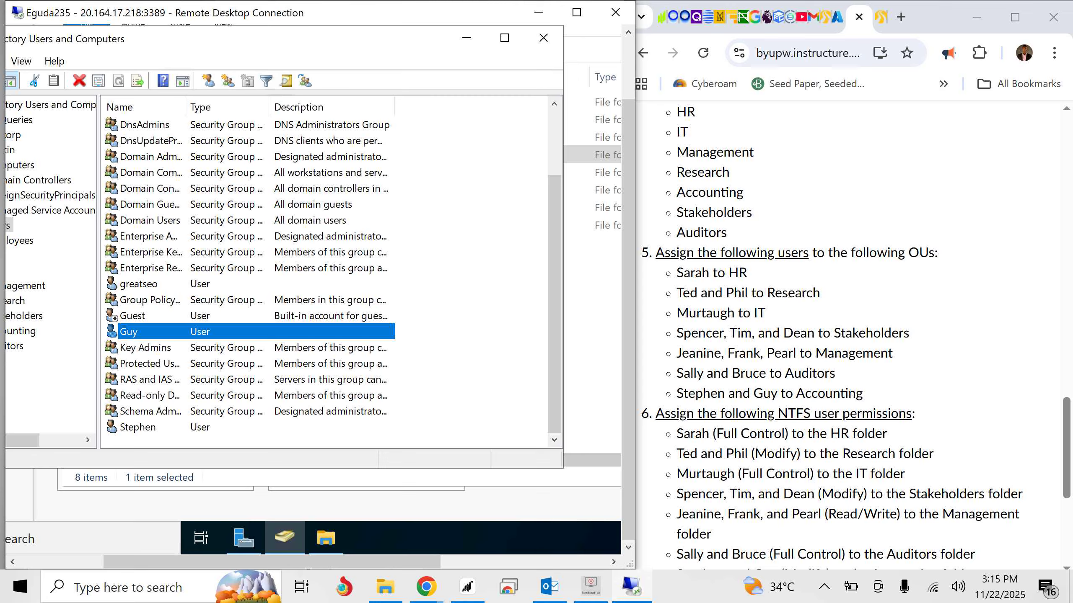
{"action": "left_click", "coordinate": [137, 428], "text": "ctrl"}
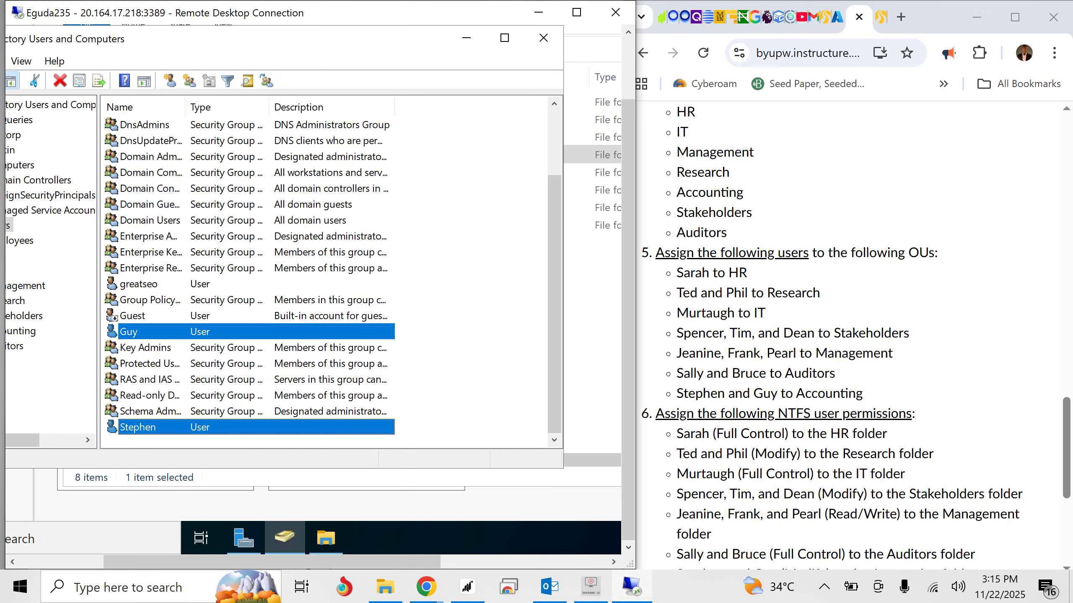
{"action": "right_click", "coordinate": [144, 427]}
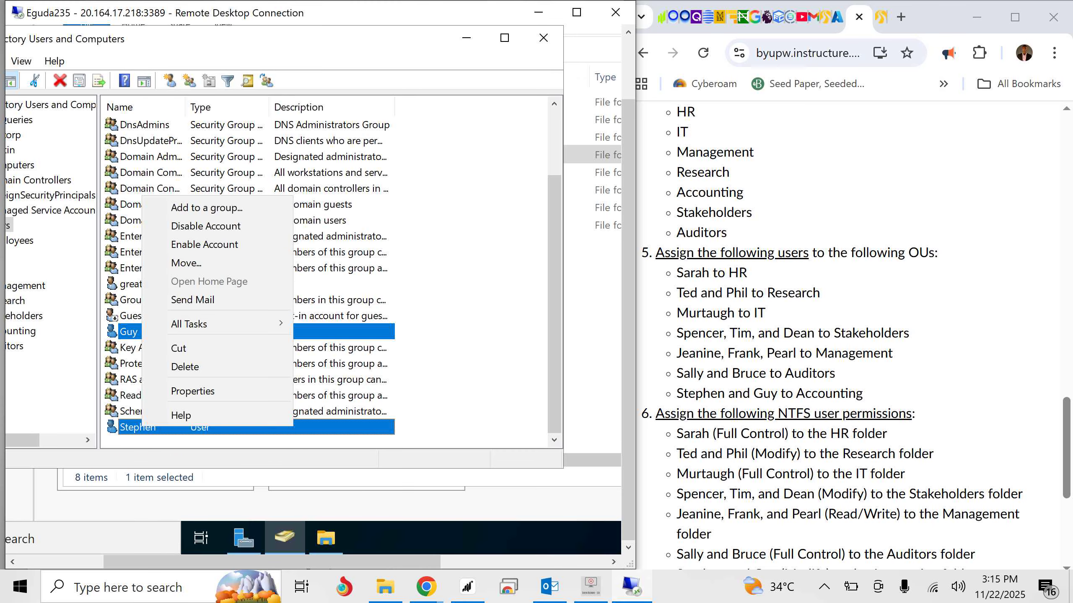
{"action": "left_click", "coordinate": [185, 262]}
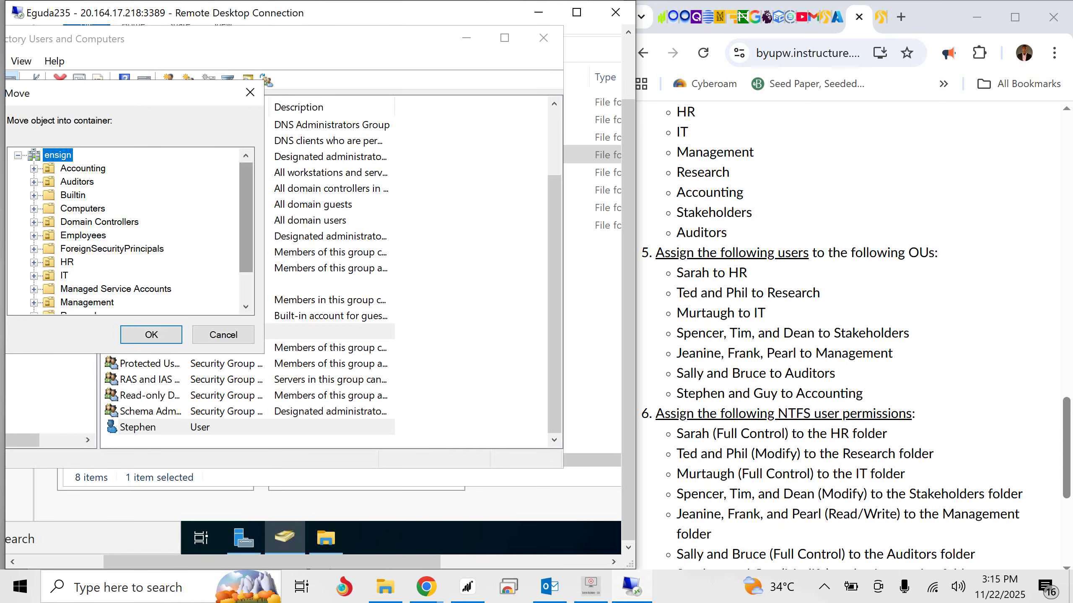
{"action": "mouse_move", "coordinate": [246, 220]}
{"action": "left_mouse_down"}
{"action": "mouse_move", "coordinate": [246, 248]}
{"action": "mouse_move", "coordinate": [246, 218]}
{"action": "left_mouse_up"}
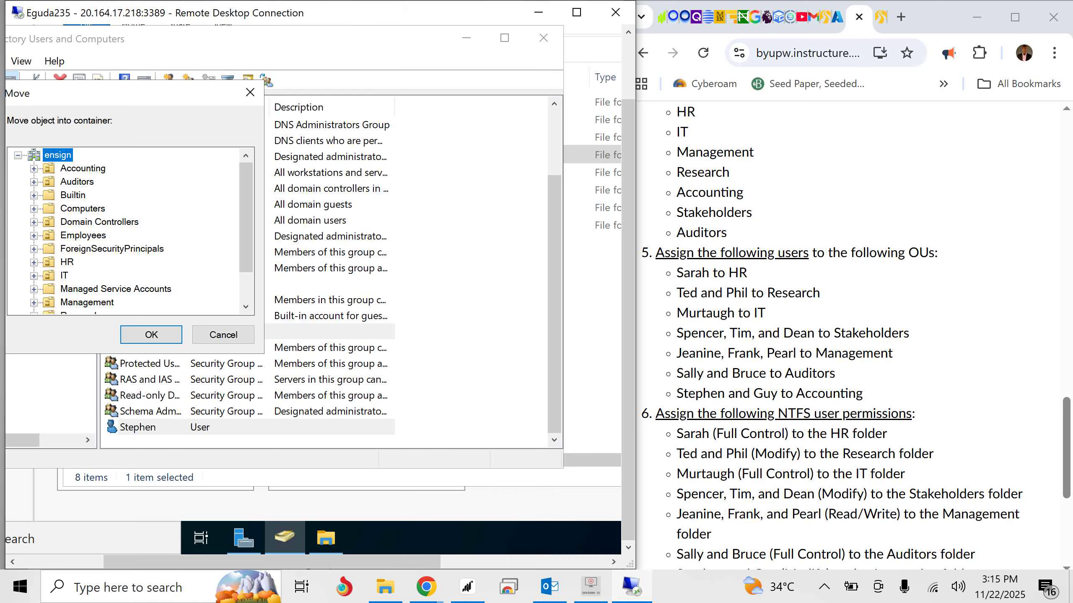
{"action": "left_click", "coordinate": [83, 169]}
{"action": "left_click", "coordinate": [151, 334]}
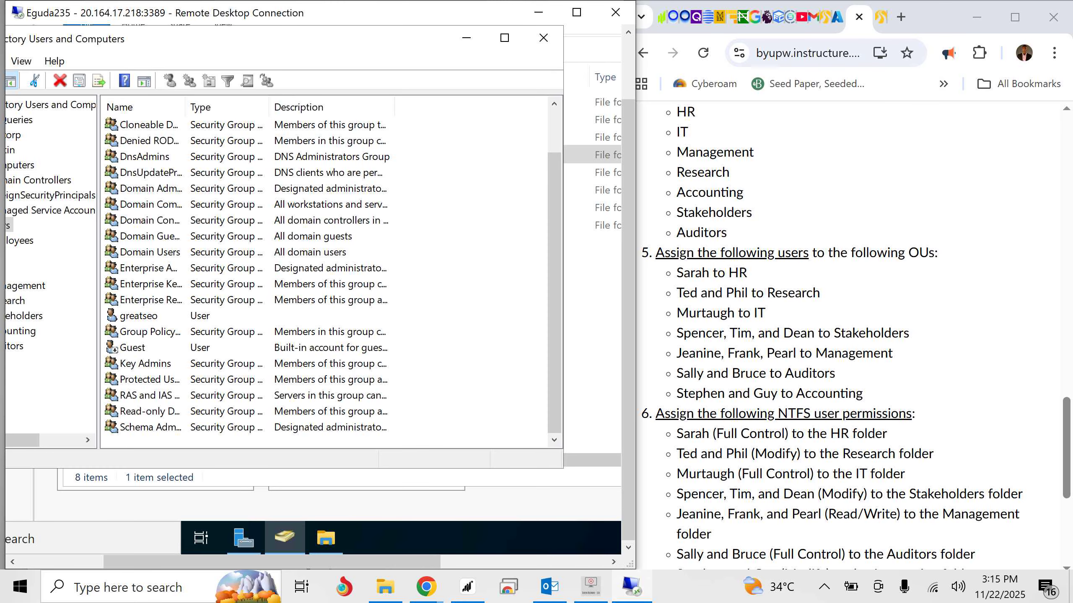
- Open the properties of the HR folder in PromisedLand and examine its security and sharing settings
{"action": "left_click", "coordinate": [326, 538]}
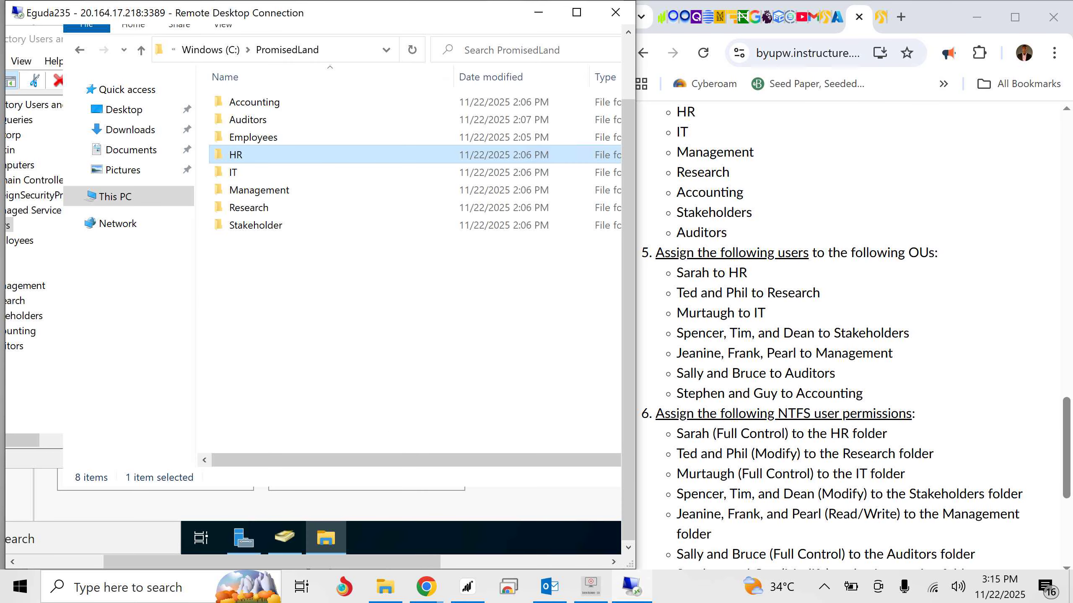
{"action": "double_click", "coordinate": [236, 155]}
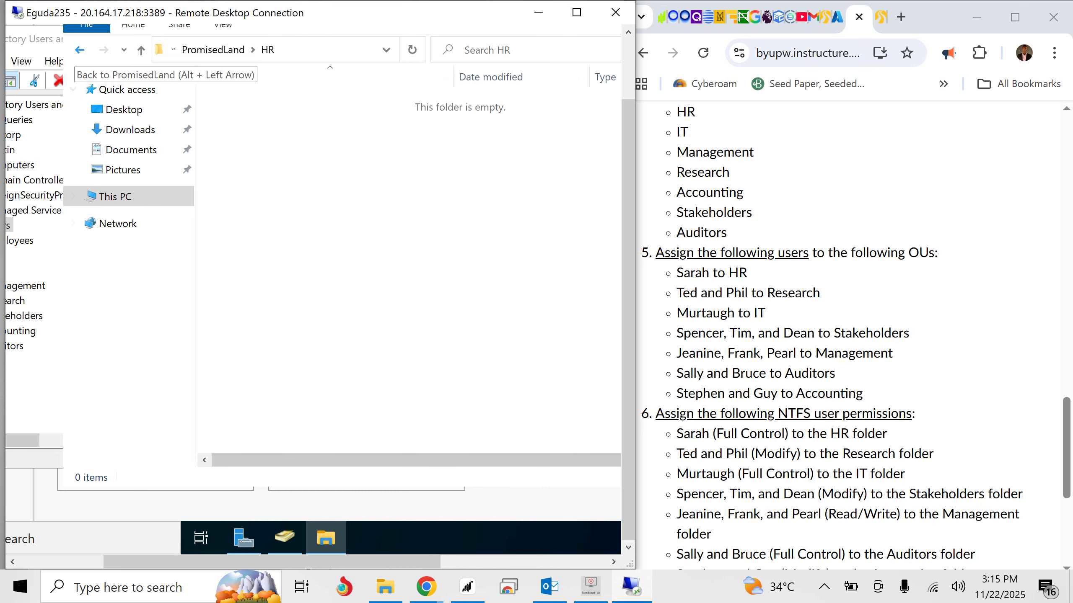
{"action": "left_click", "coordinate": [79, 50]}
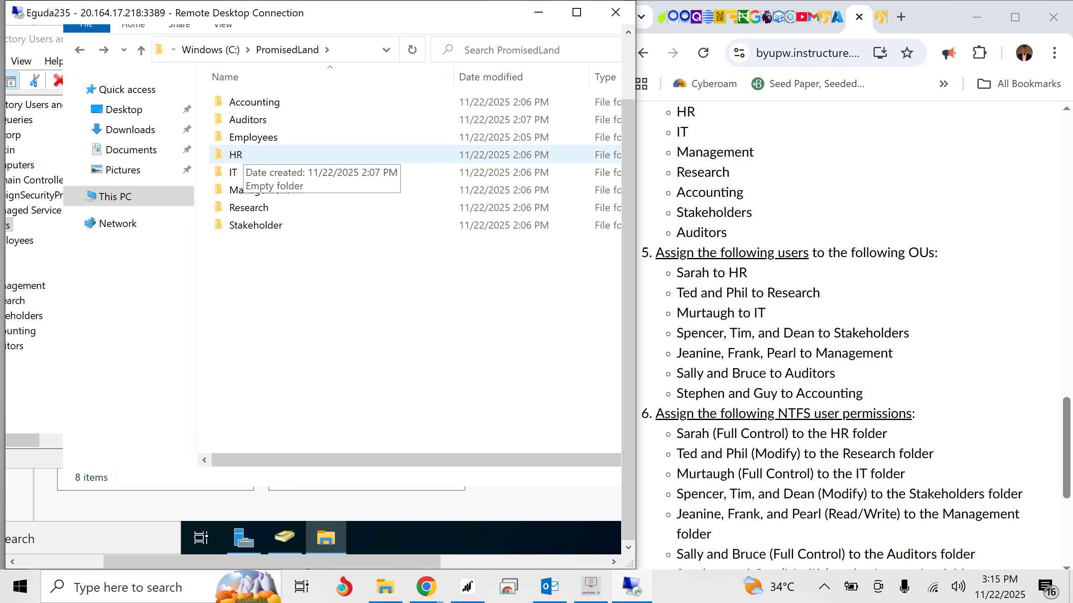
{"action": "right_click", "coordinate": [239, 157]}
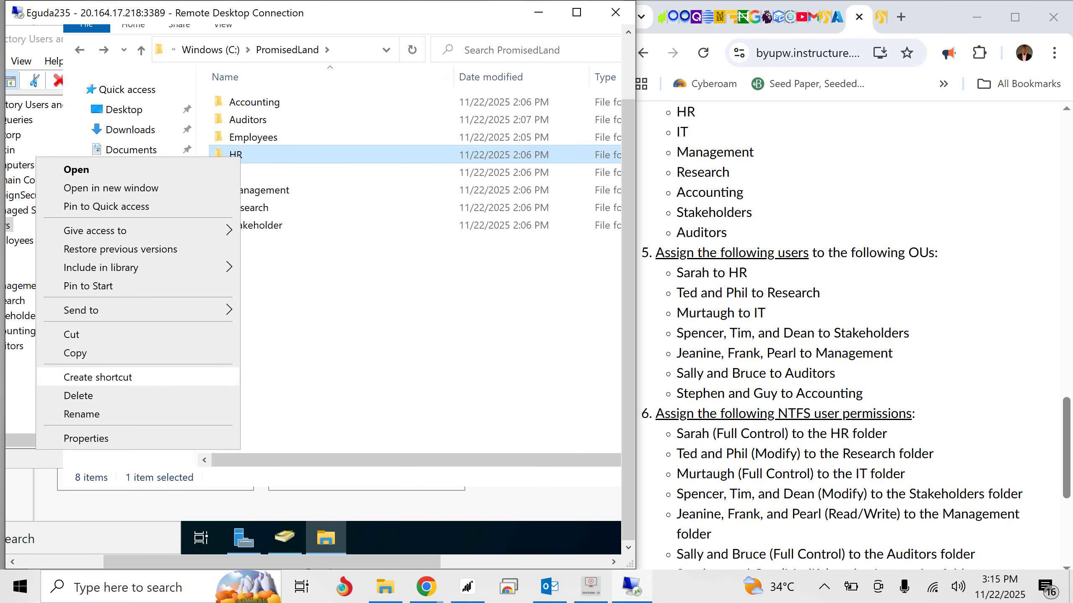
{"action": "left_click", "coordinate": [86, 439]}
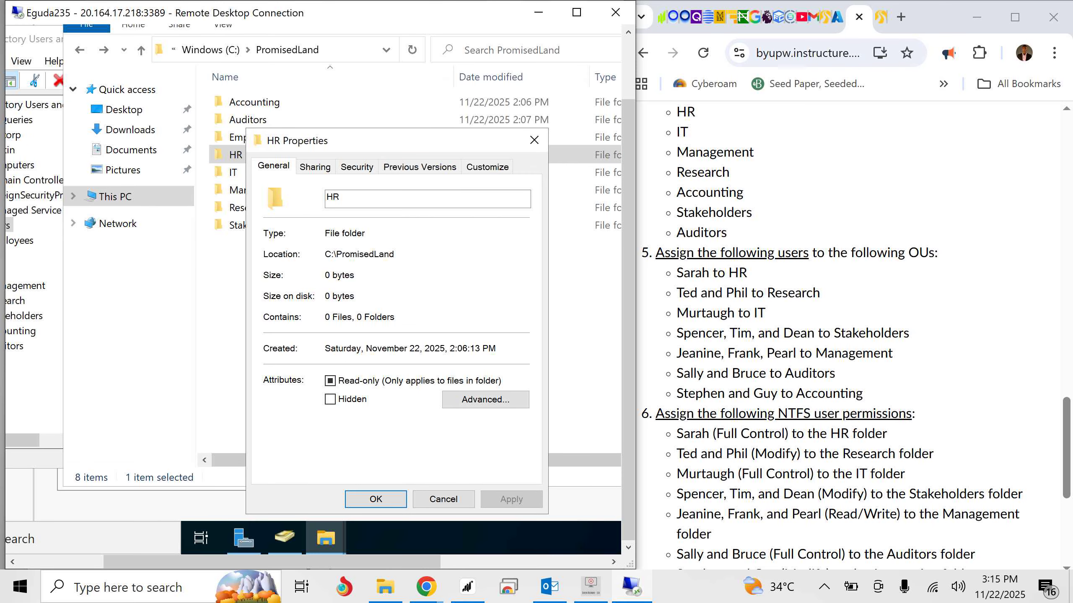
{"action": "left_click", "coordinate": [357, 166]}
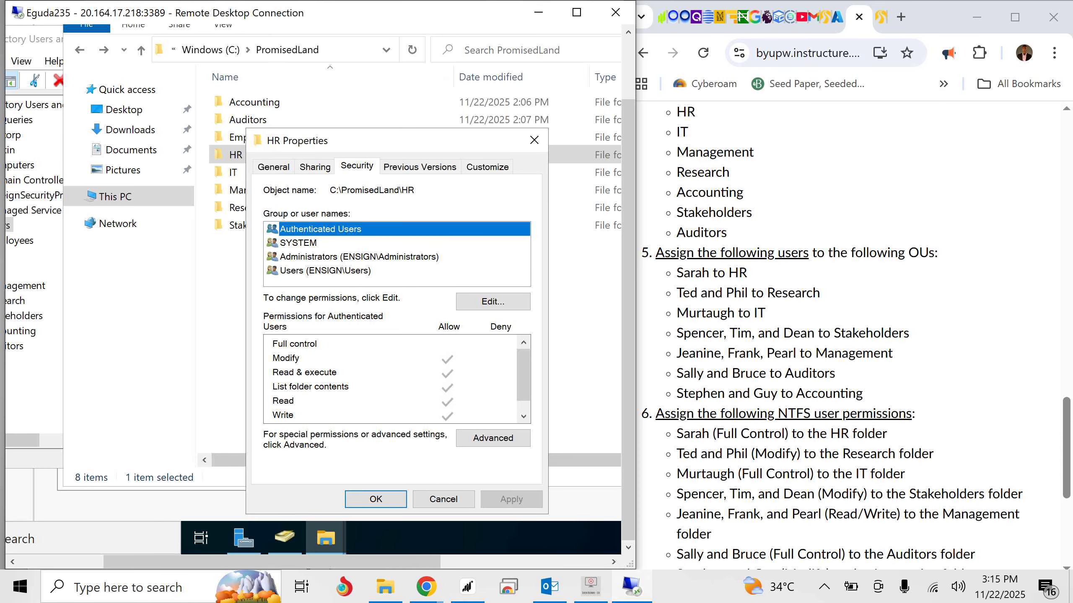
{"action": "scroll", "coordinate": [390, 379], "scroll_direction": "down", "scroll_amount": 1}
{"action": "scroll", "coordinate": [391, 380], "scroll_direction": "up", "scroll_amount": 1}
{"action": "scroll", "coordinate": [390, 380], "scroll_direction": "down", "scroll_amount": 1}
{"action": "left_click", "coordinate": [314, 166]}
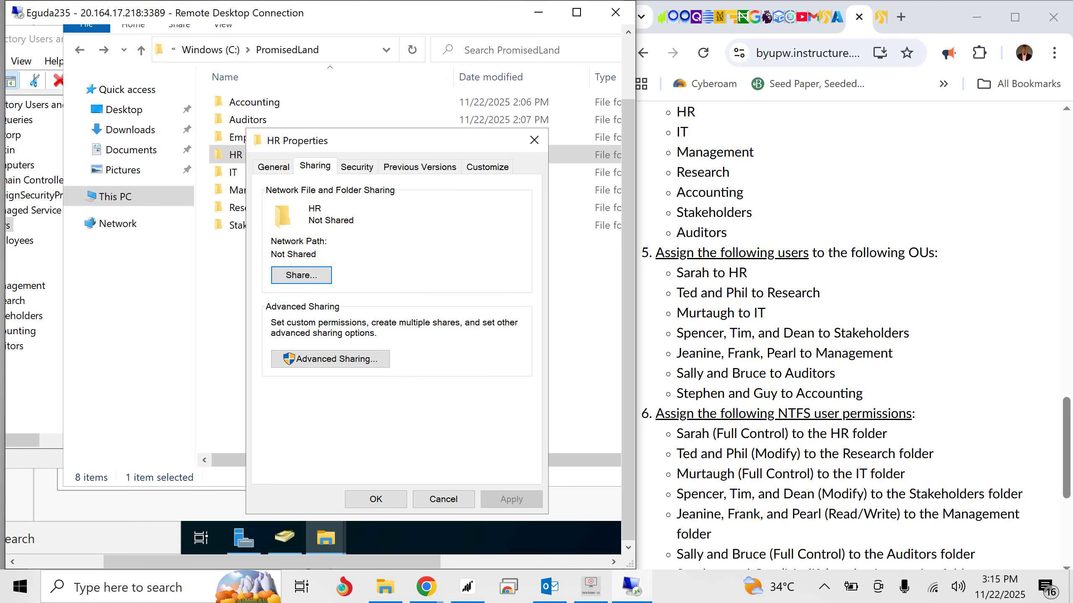
{"action": "left_click", "coordinate": [358, 166]}
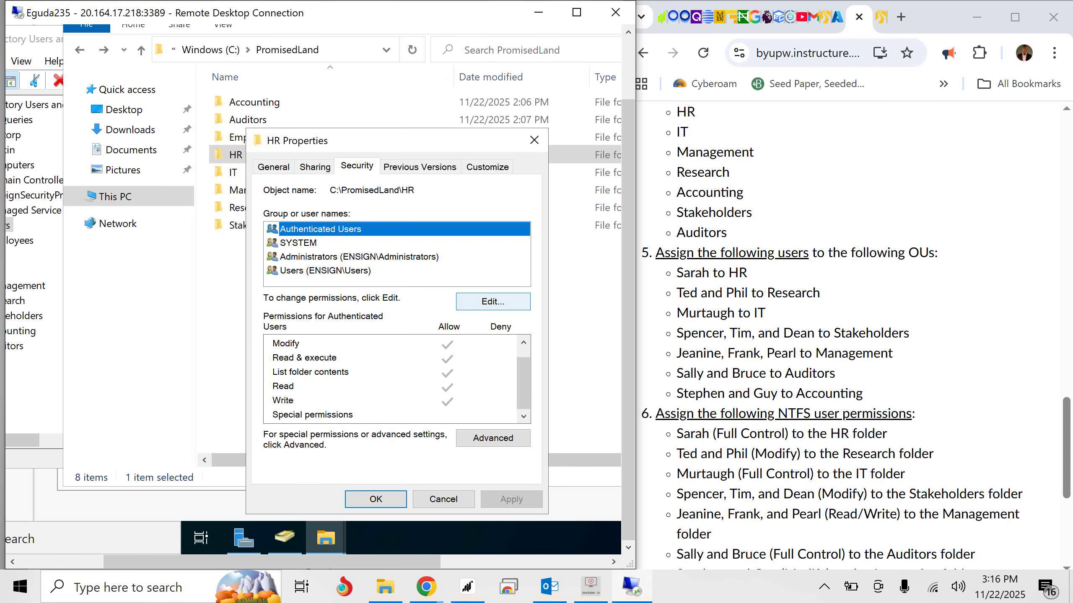
- Open the HR folder's permissions for editing, view the Users group entry, and close the dialogs without making changes
{"action": "left_click", "coordinate": [492, 301]}
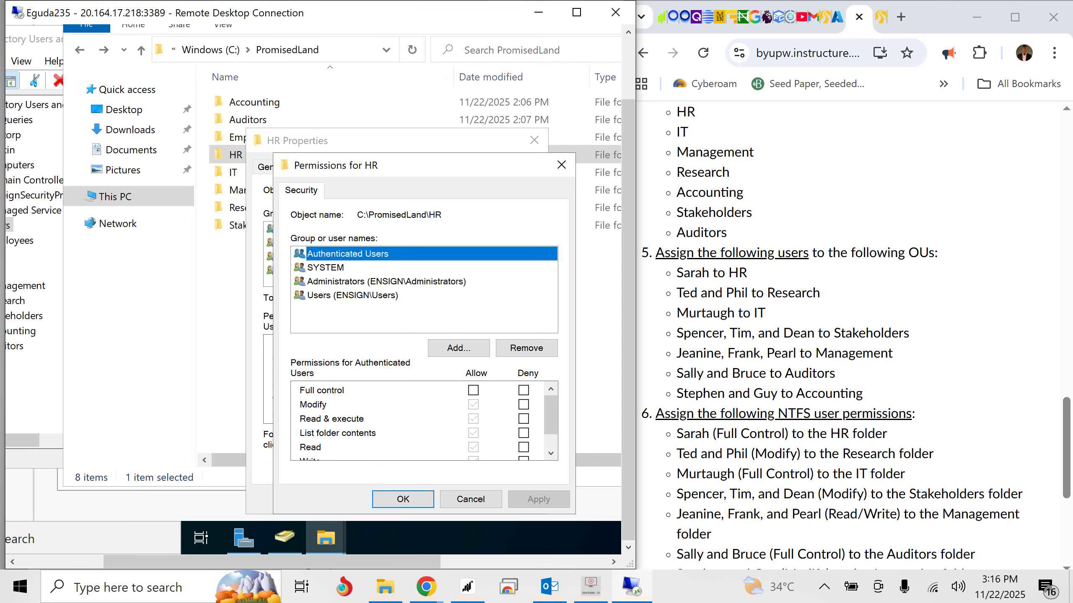
{"action": "left_click", "coordinate": [352, 296]}
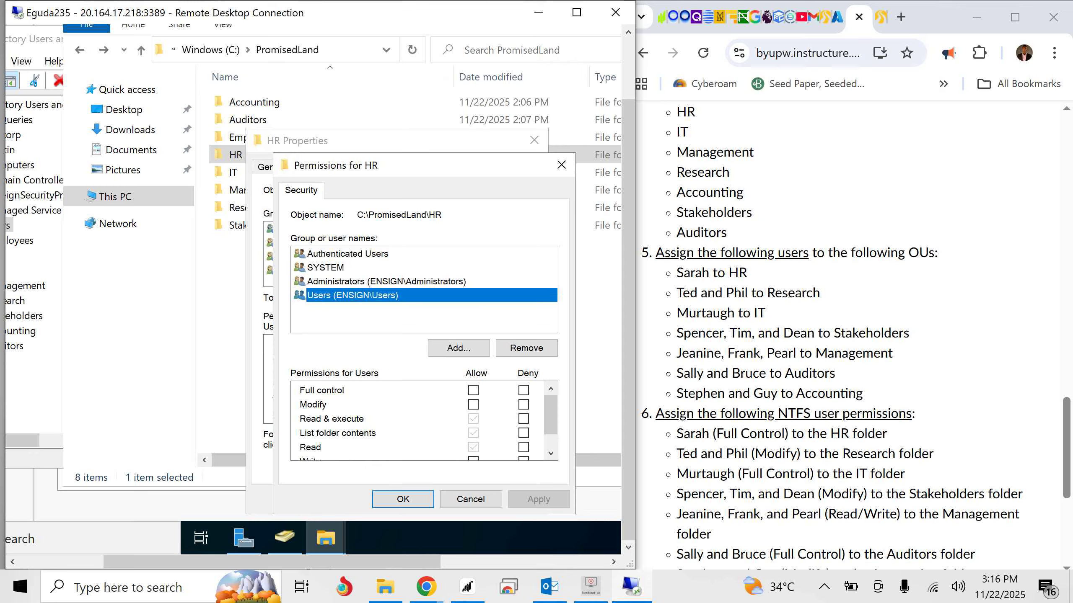
{"action": "left_click", "coordinate": [561, 166]}
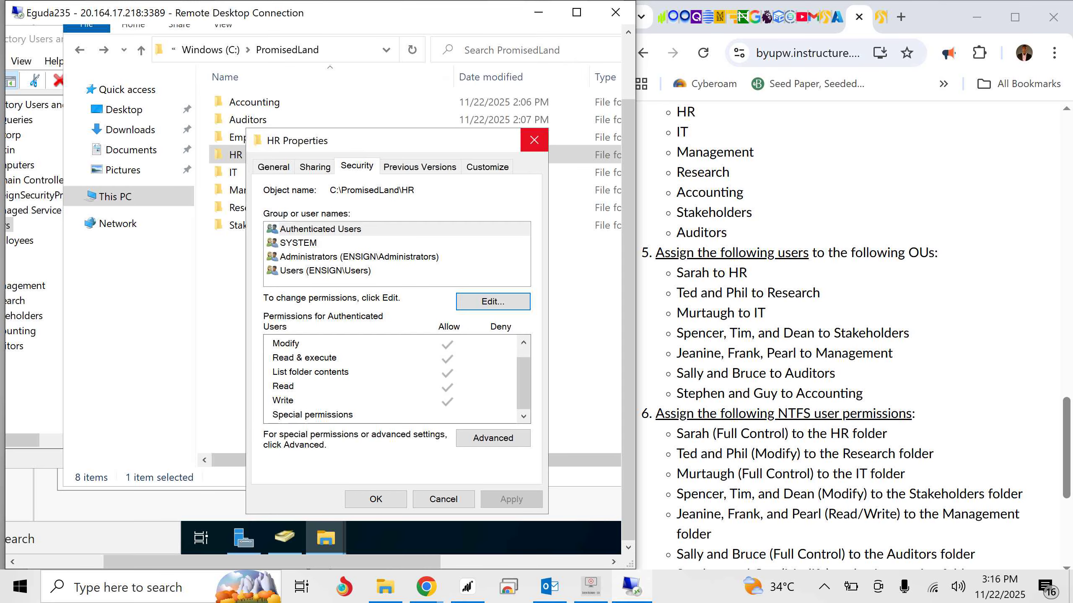
{"action": "left_click", "coordinate": [534, 140]}
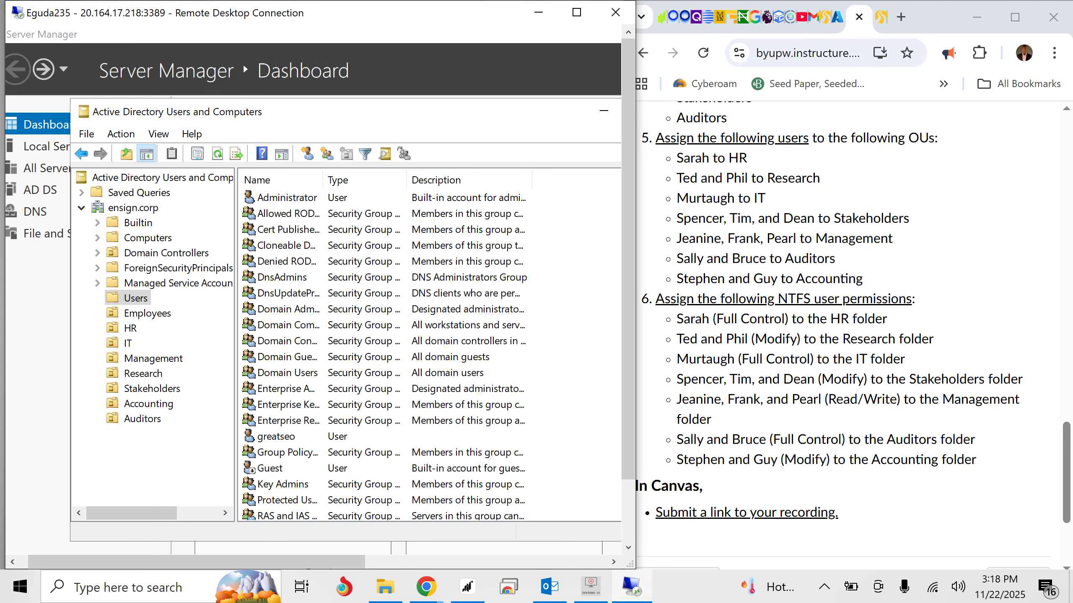
- Check which users are in the Employees, HR, IT, Management and Research organizational units, and minimize Active Directory Users and Computers
{"action": "left_click", "coordinate": [147, 313]}
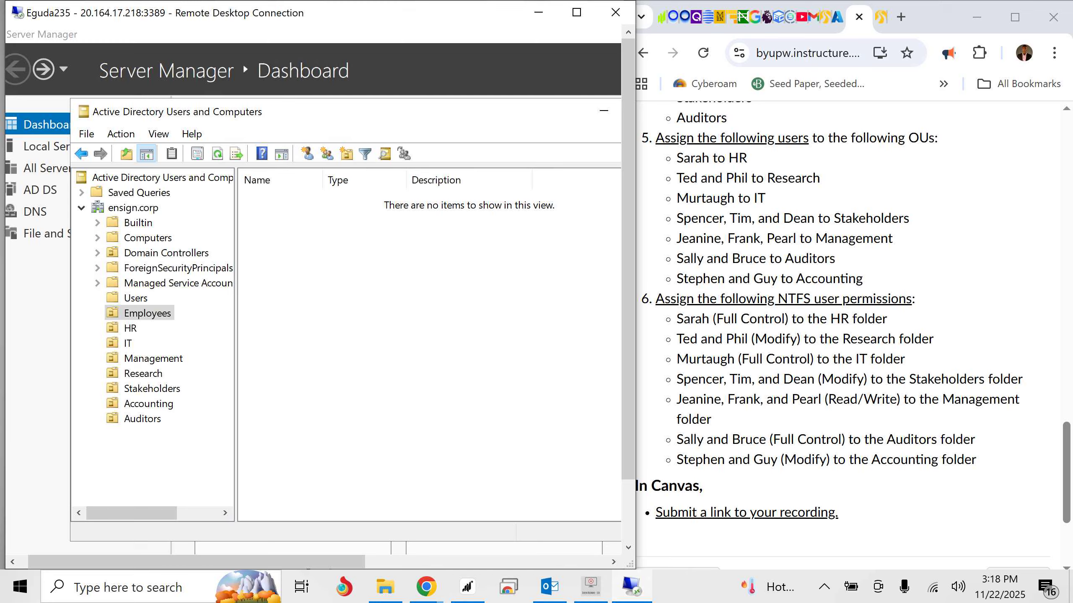
{"action": "left_click", "coordinate": [130, 329]}
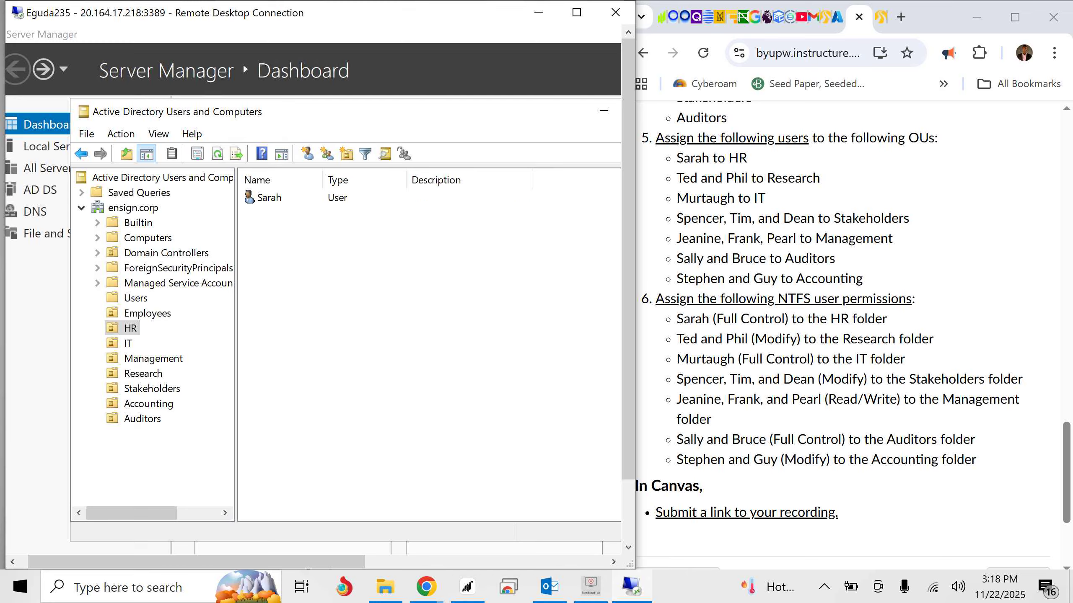
{"action": "left_click", "coordinate": [128, 343]}
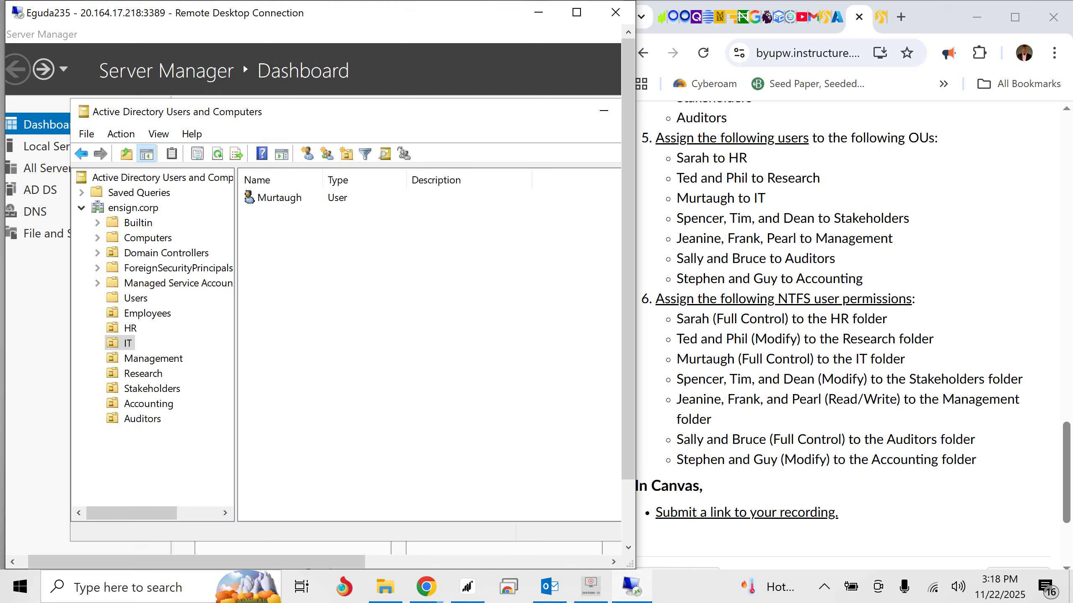
{"action": "left_click", "coordinate": [153, 359]}
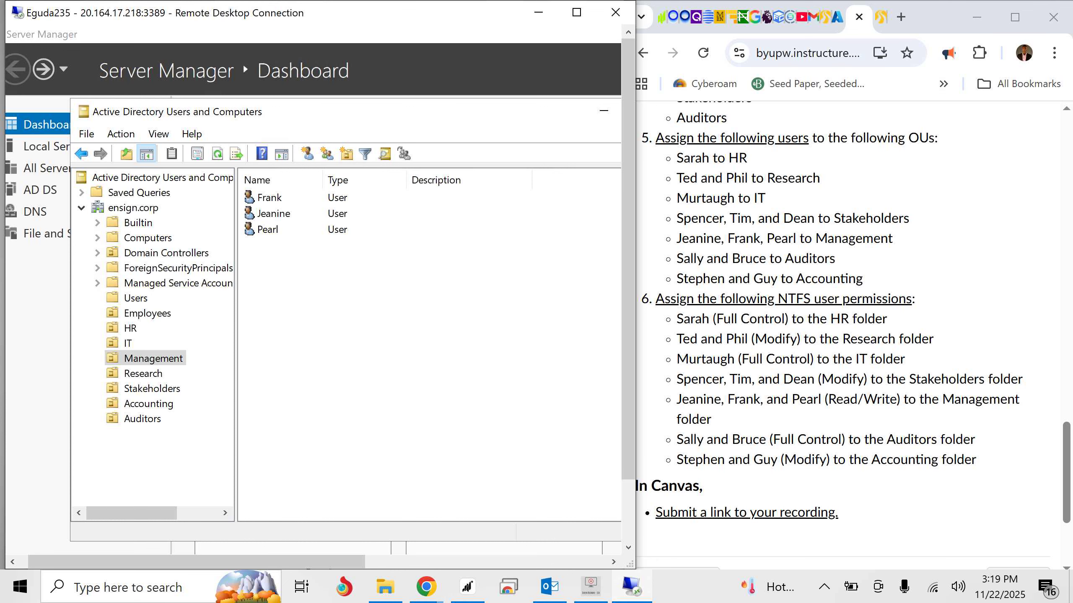
{"action": "left_click", "coordinate": [143, 374]}
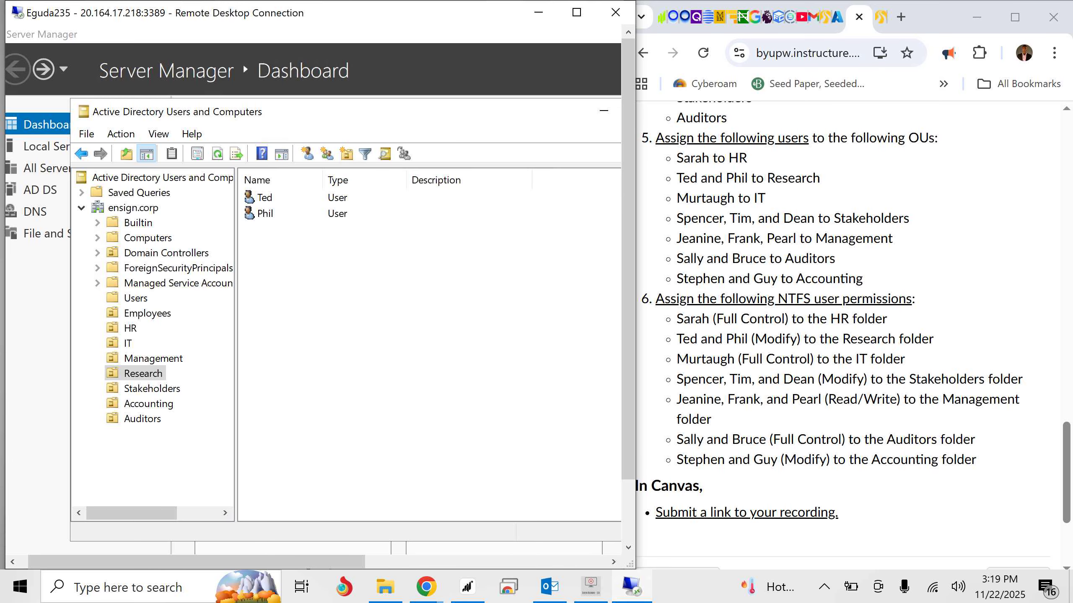
{"action": "left_click", "coordinate": [143, 373]}
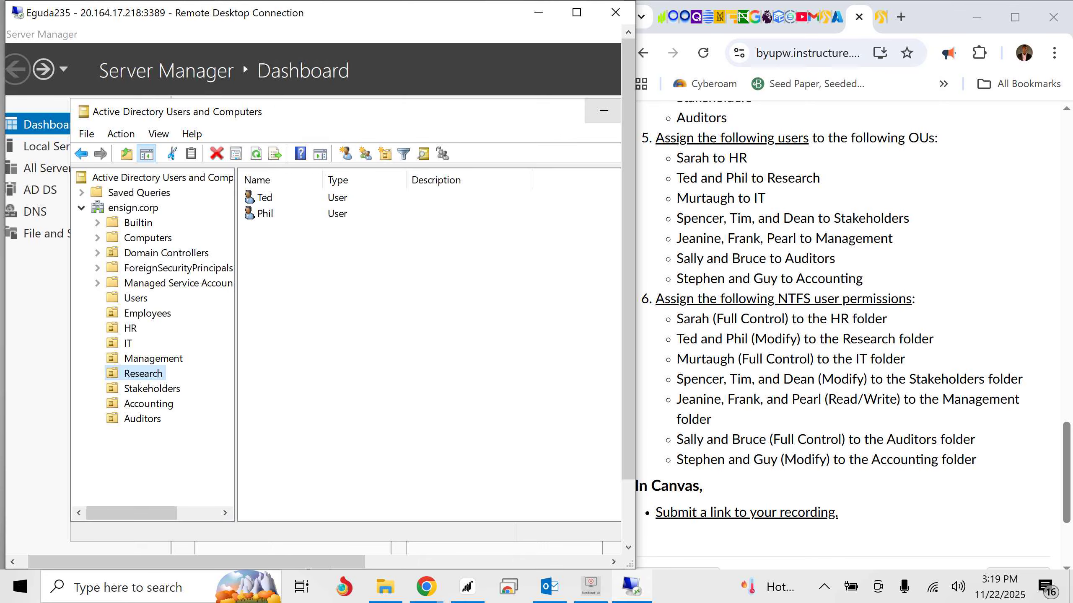
{"action": "left_click", "coordinate": [604, 110]}
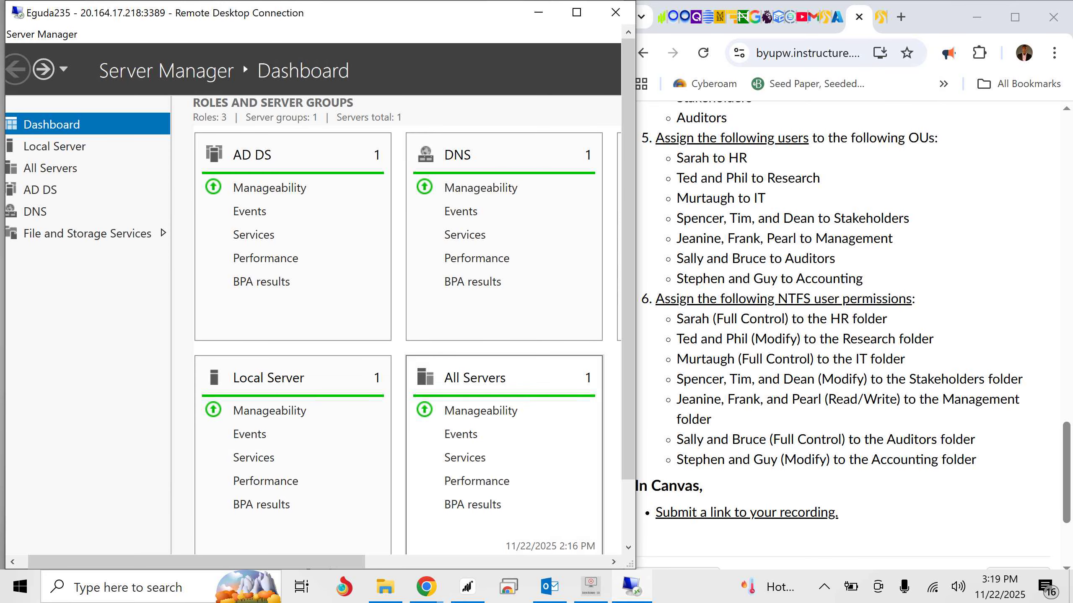
{"action": "left_click_drag", "start_coordinate": [629, 373], "coordinate": [628, 442]}
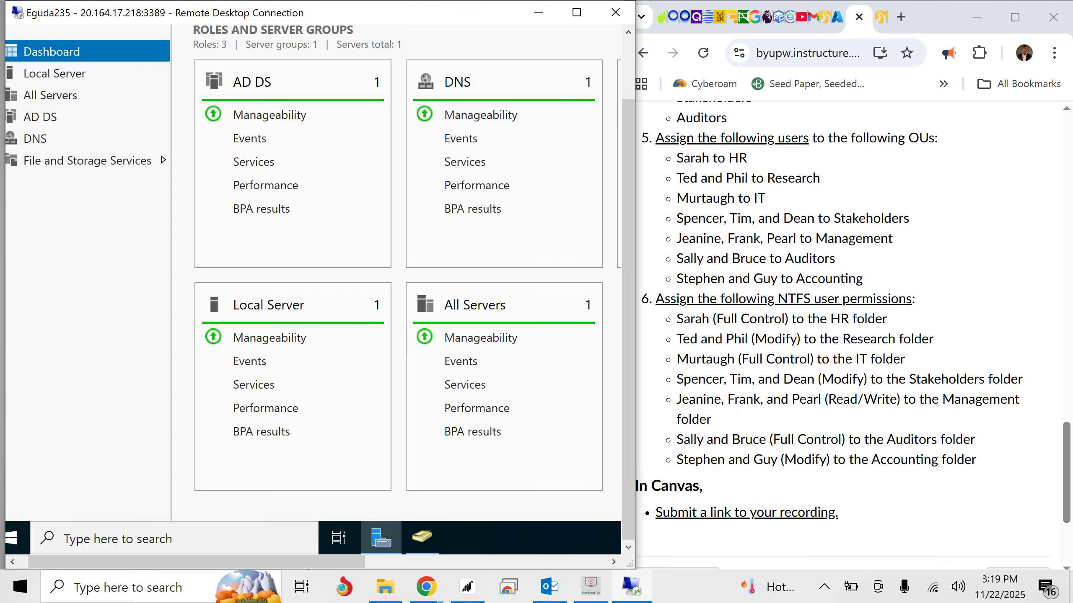
- Open the PromisedLand folder on drive C in the server's File Explorer and maximize its window
{"action": "left_click", "coordinate": [11, 538]}
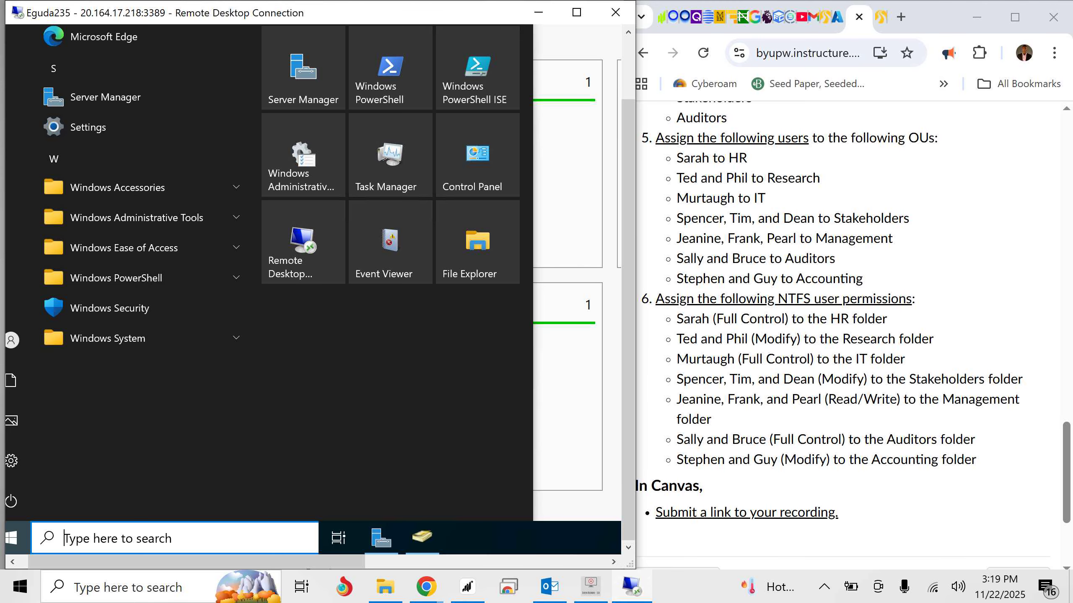
{"action": "left_click", "coordinate": [478, 242]}
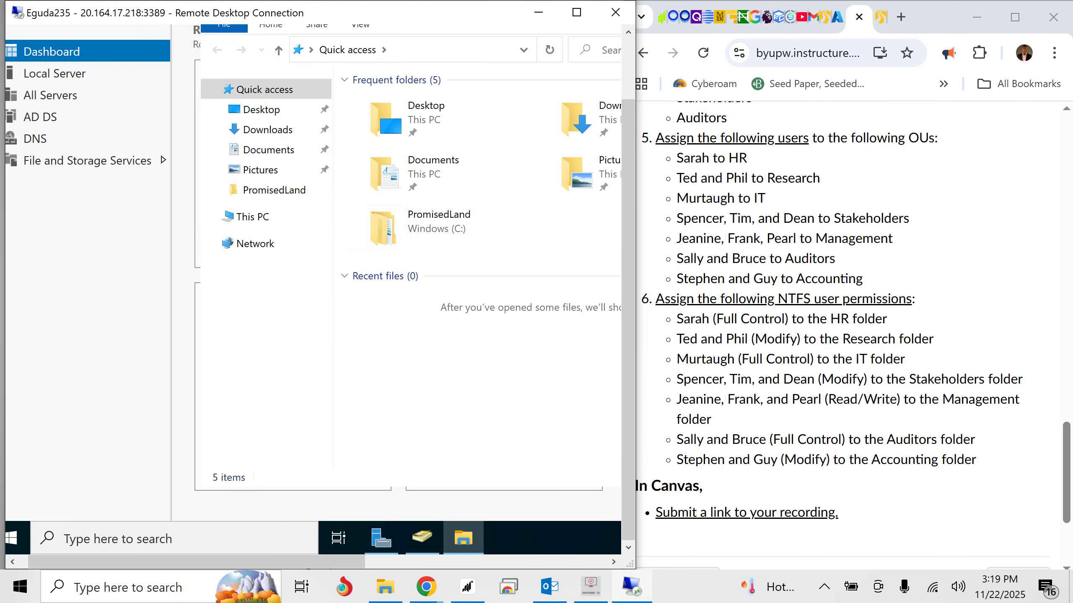
{"action": "left_click", "coordinate": [439, 228]}
{"action": "double_click", "coordinate": [439, 212]}
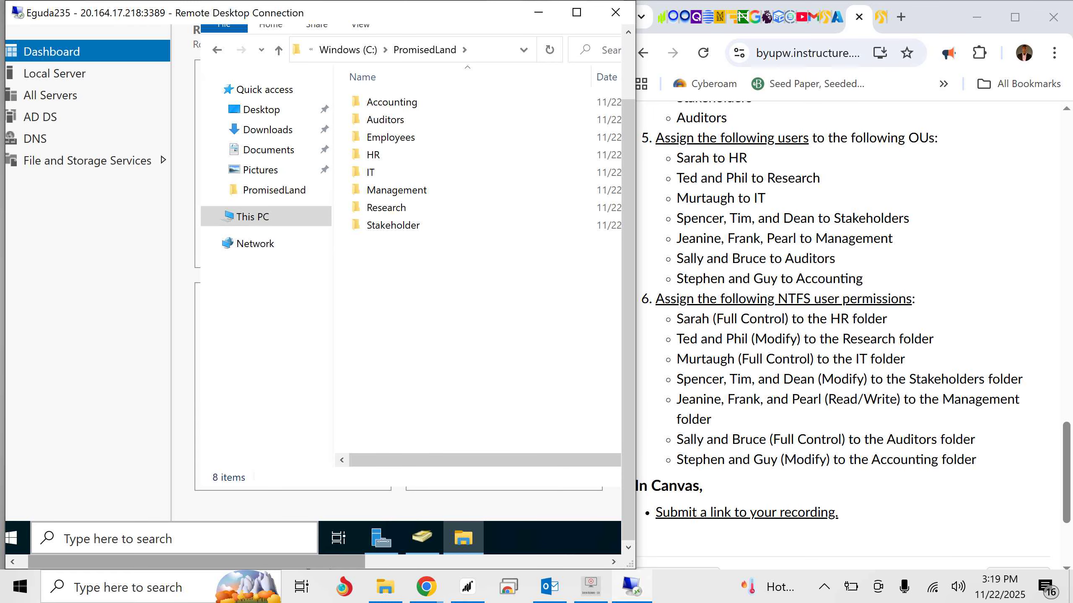
{"action": "left_click_drag", "start_coordinate": [254, 562], "coordinate": [299, 562]}
{"action": "left_click_drag", "start_coordinate": [628, 296], "coordinate": [628, 233]}
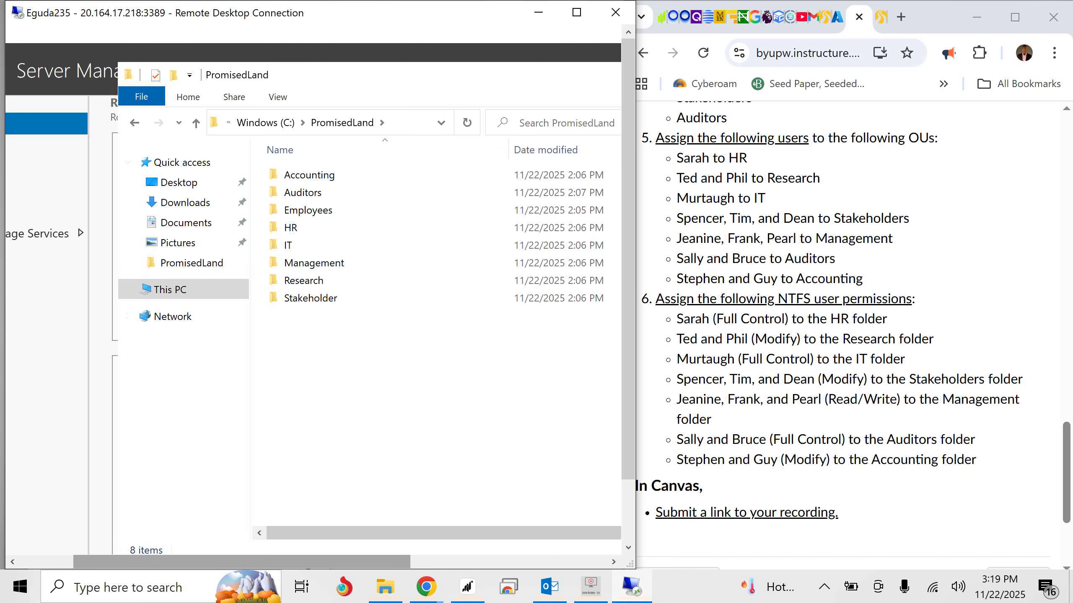
{"action": "left_click_drag", "start_coordinate": [253, 562], "coordinate": [350, 561]}
{"action": "left_click", "coordinate": [543, 73]}
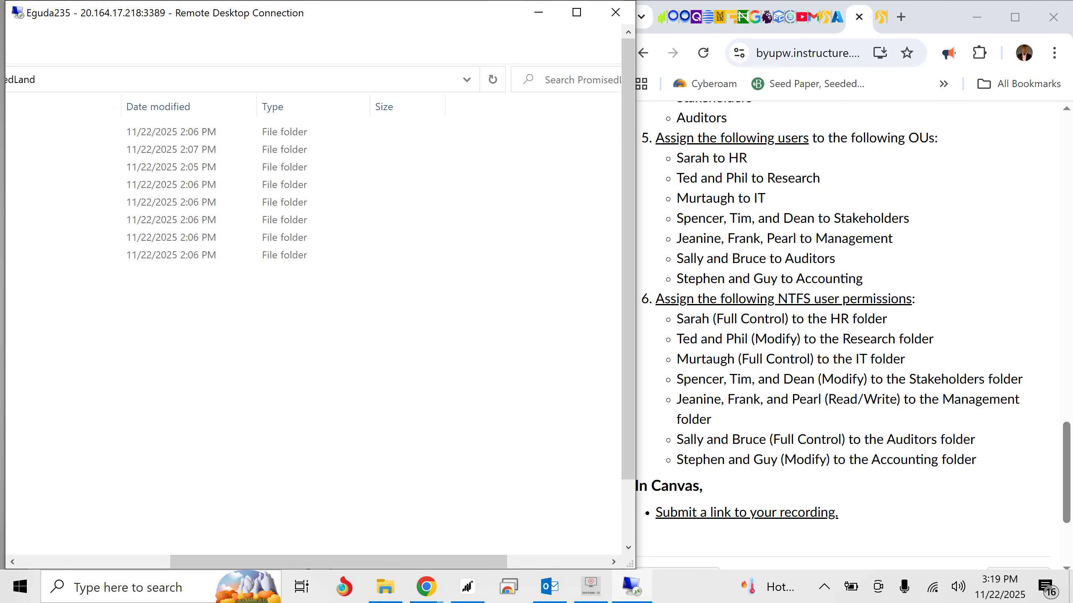
{"action": "left_click_drag", "start_coordinate": [338, 562], "coordinate": [188, 562]}
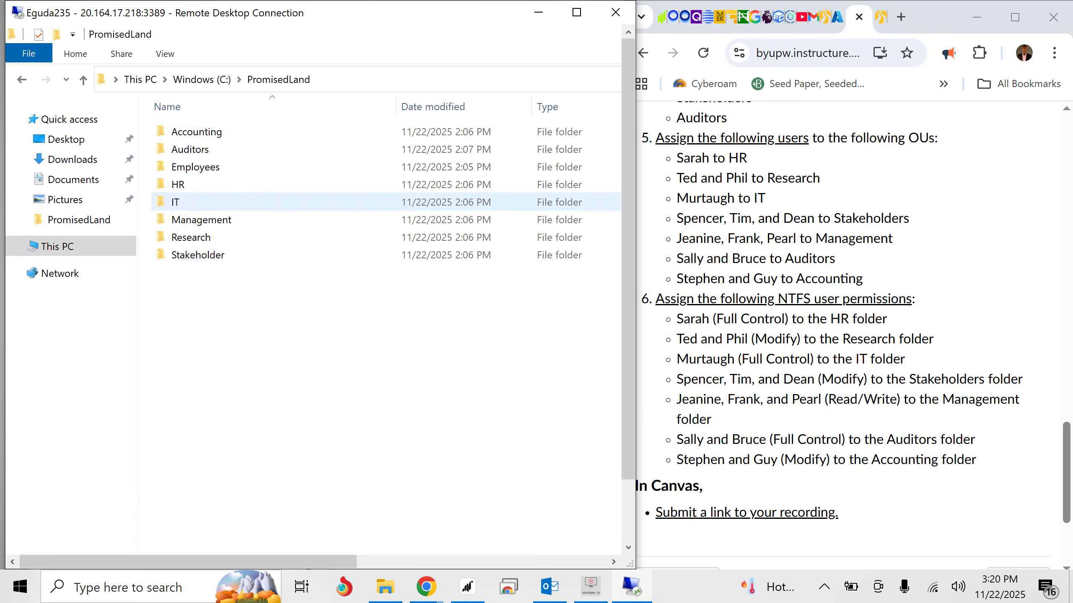
- Open the HR folder's security permissions for editing and enter the assignment's HR user as a new object name to add
{"action": "left_click", "coordinate": [178, 185]}
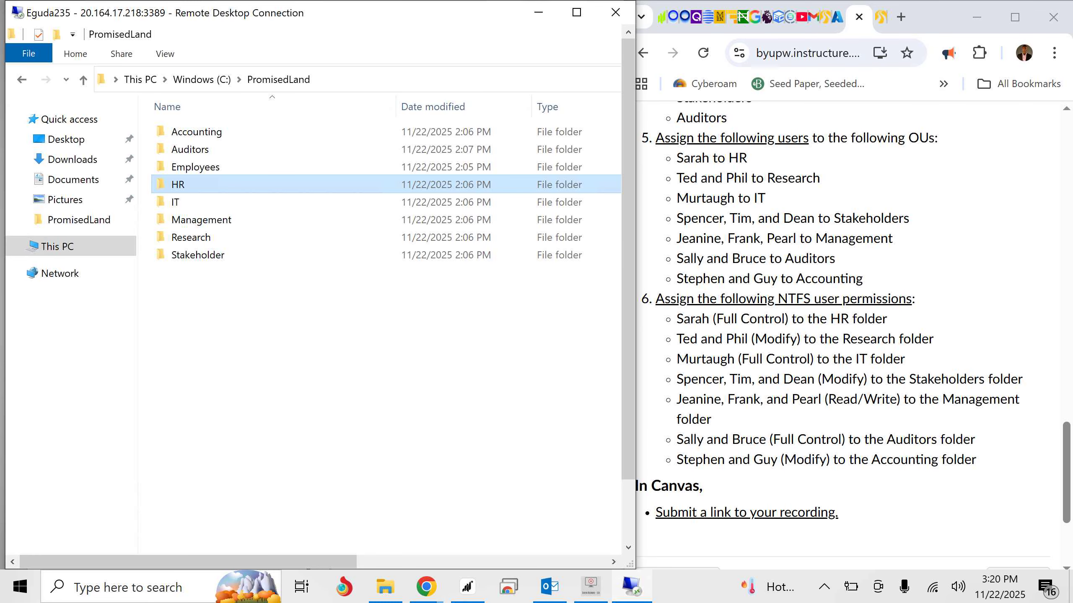
{"action": "right_click", "coordinate": [178, 185]}
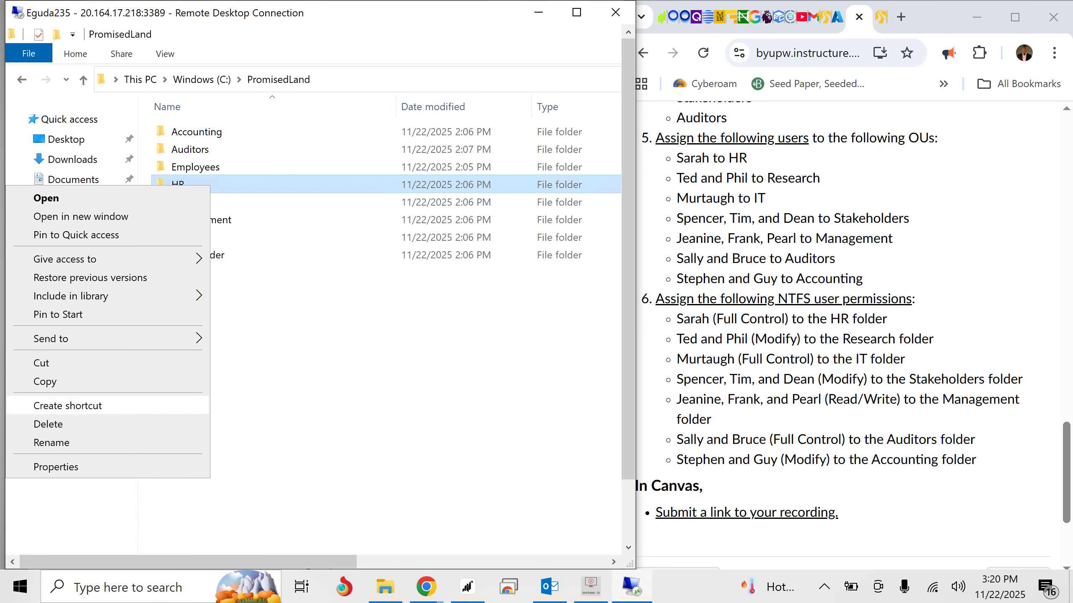
{"action": "left_click", "coordinate": [56, 466]}
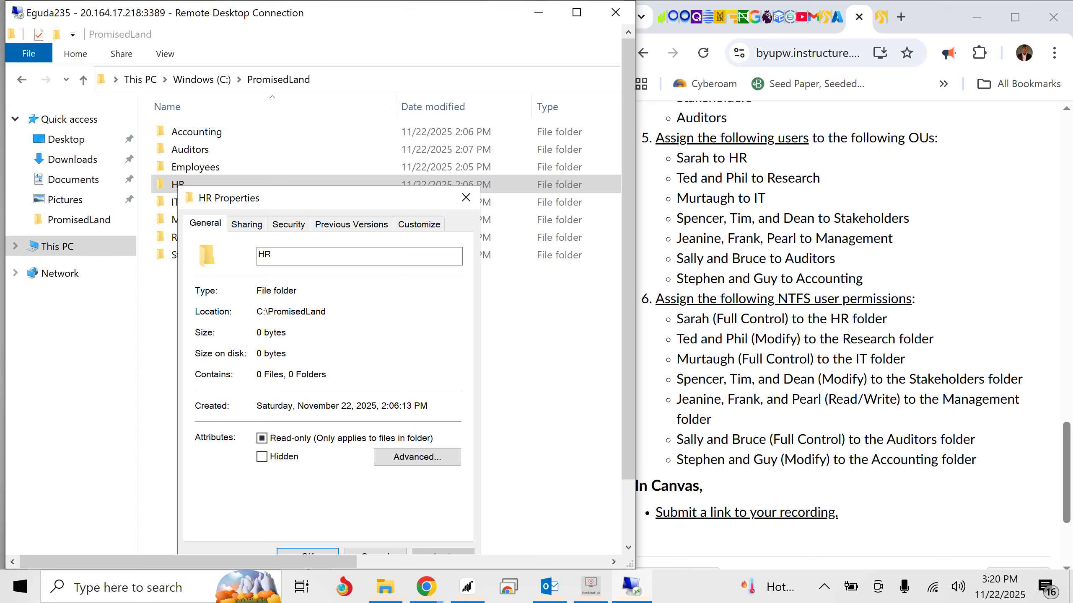
{"action": "left_click", "coordinate": [288, 224]}
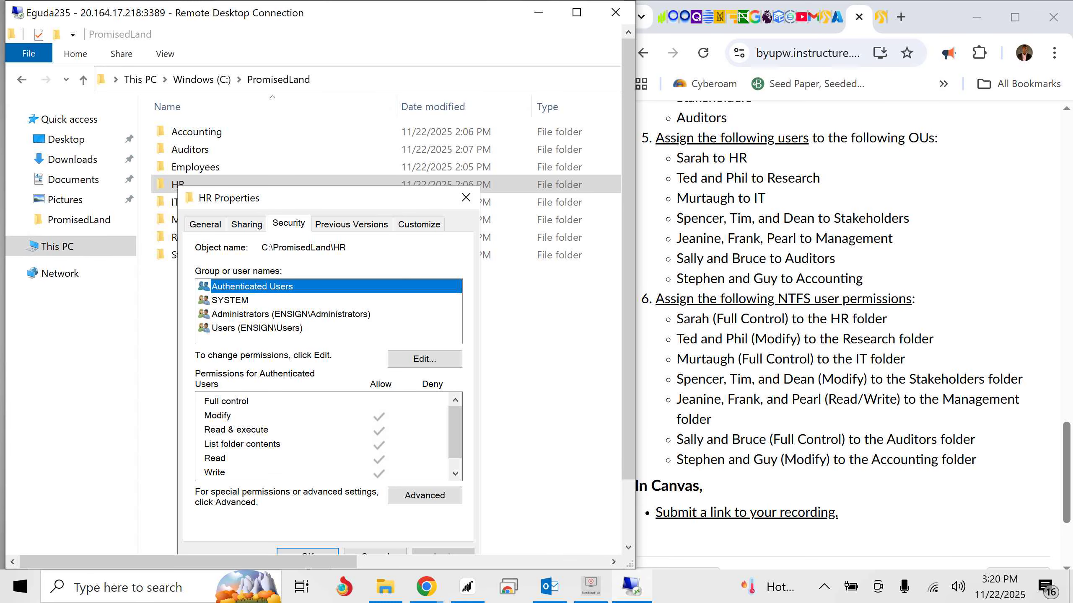
{"action": "left_click", "coordinate": [424, 358]}
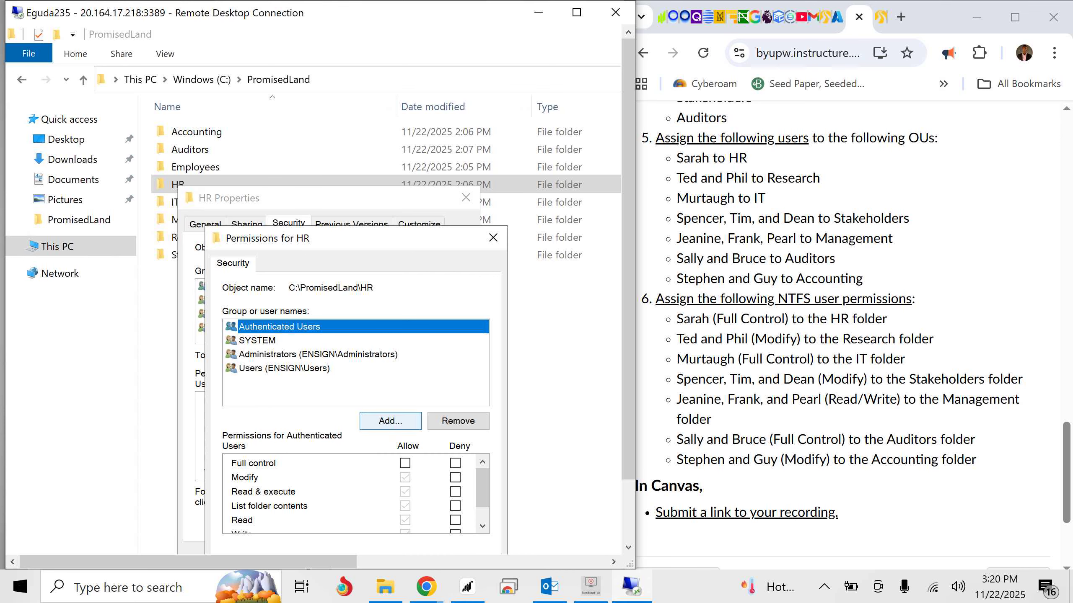
{"action": "left_click", "coordinate": [390, 420]}
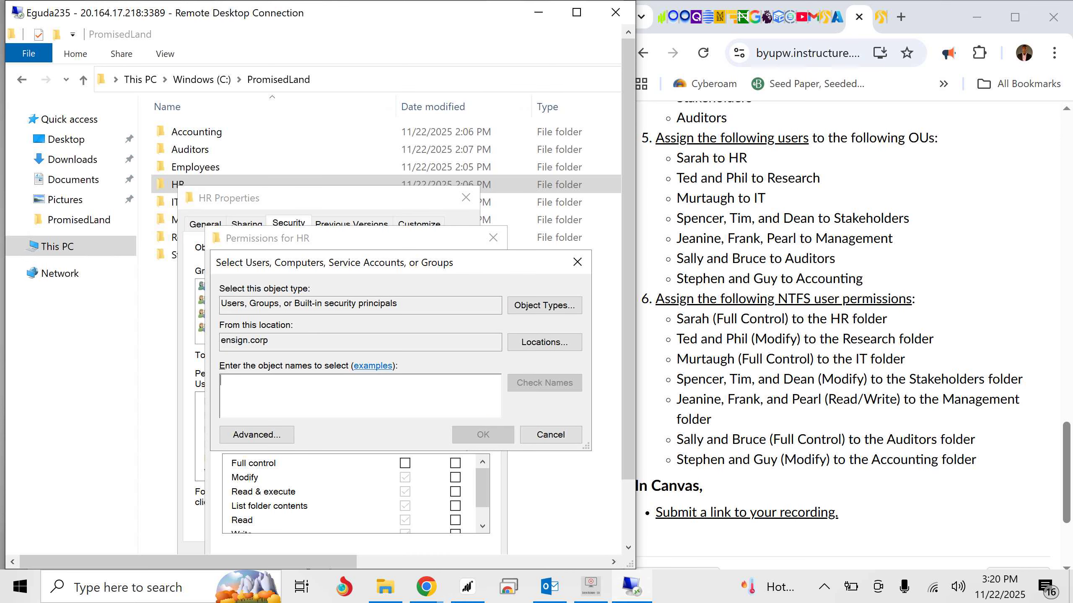
{"action": "type", "text": "sarah"}
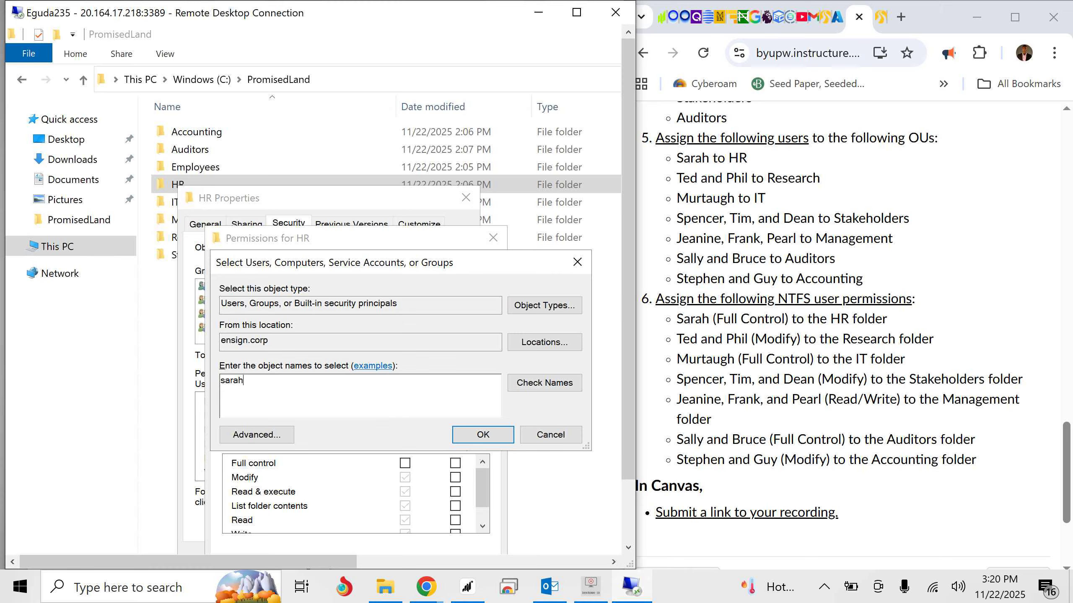
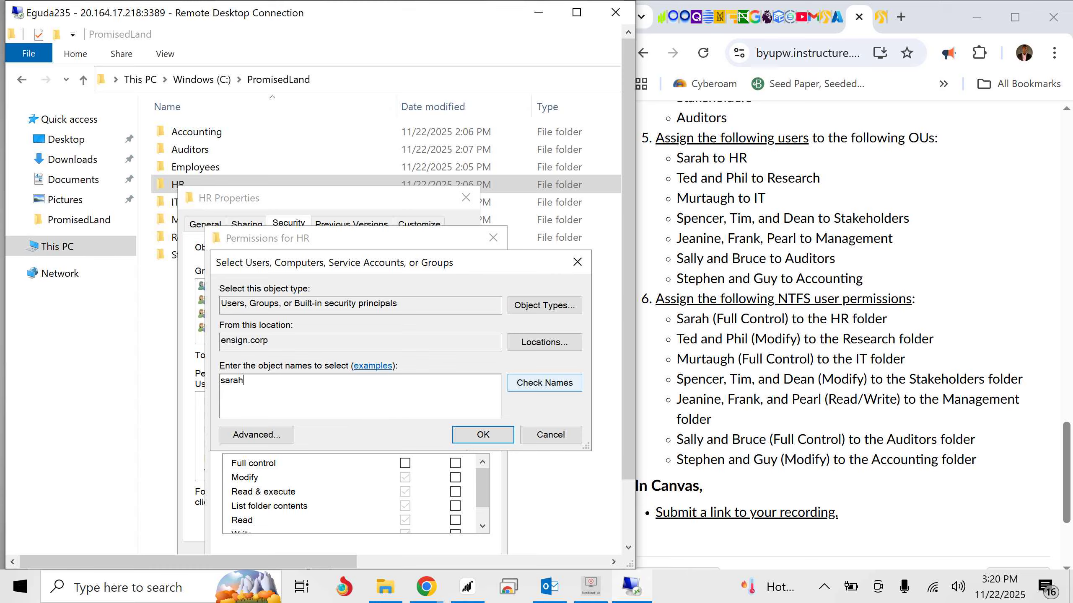
- Add the entered HR user to the HR folder's permissions with Full control allowed, apply the change, and close the folder's properties
{"action": "left_click", "coordinate": [544, 383]}
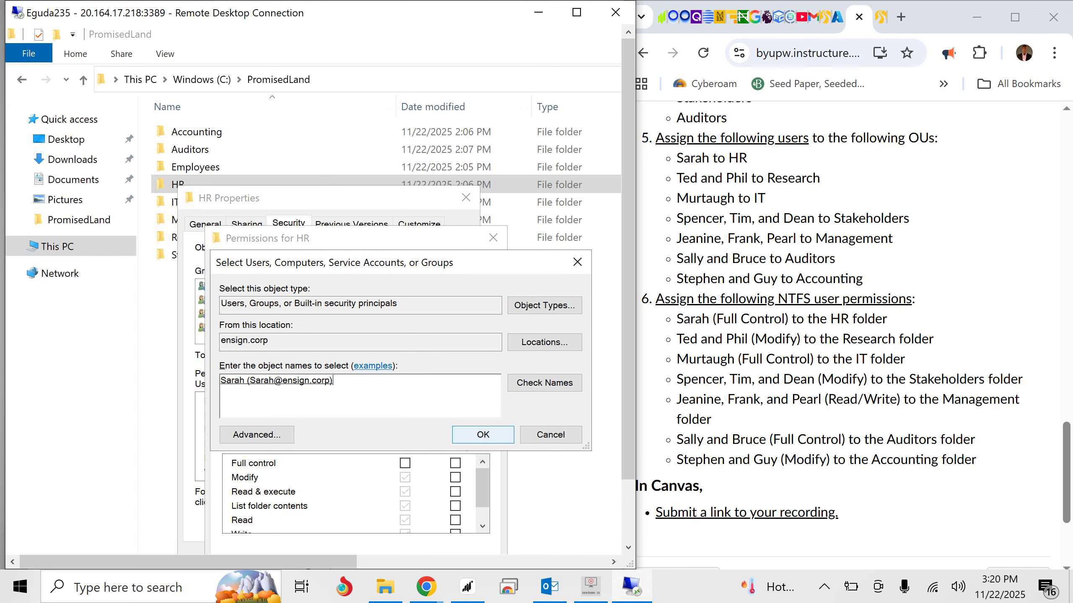
{"action": "left_click", "coordinate": [482, 435]}
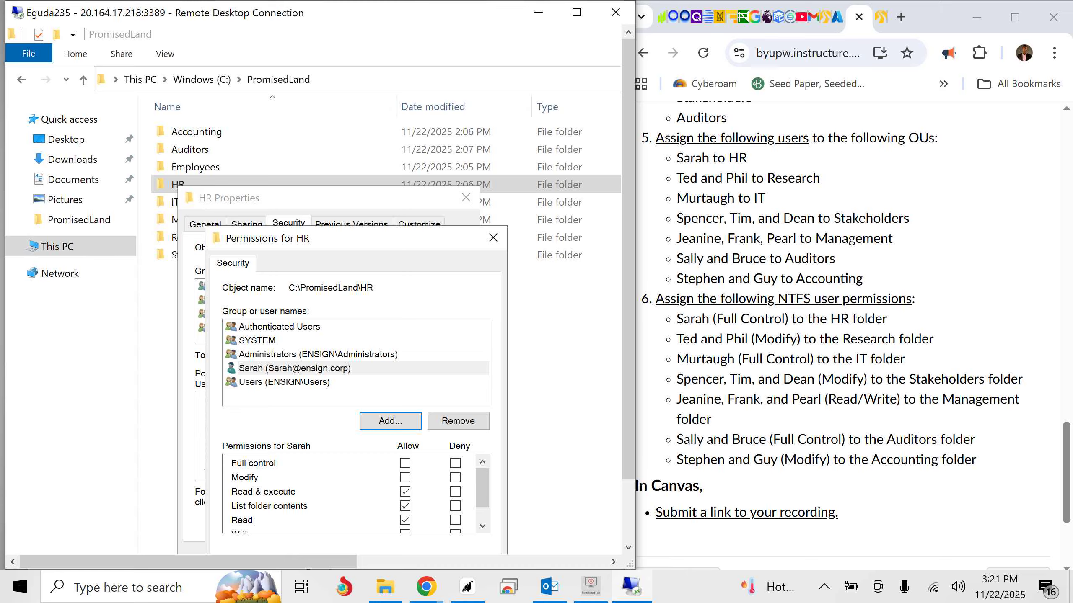
{"action": "left_click_drag", "start_coordinate": [628, 262], "coordinate": [628, 323]}
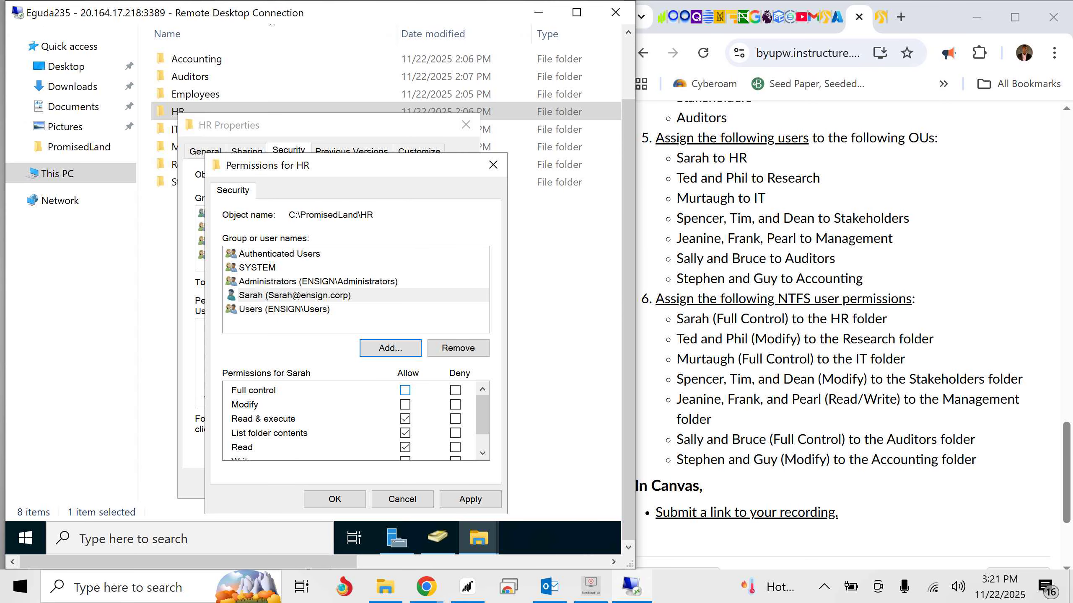
{"action": "left_click", "coordinate": [405, 390]}
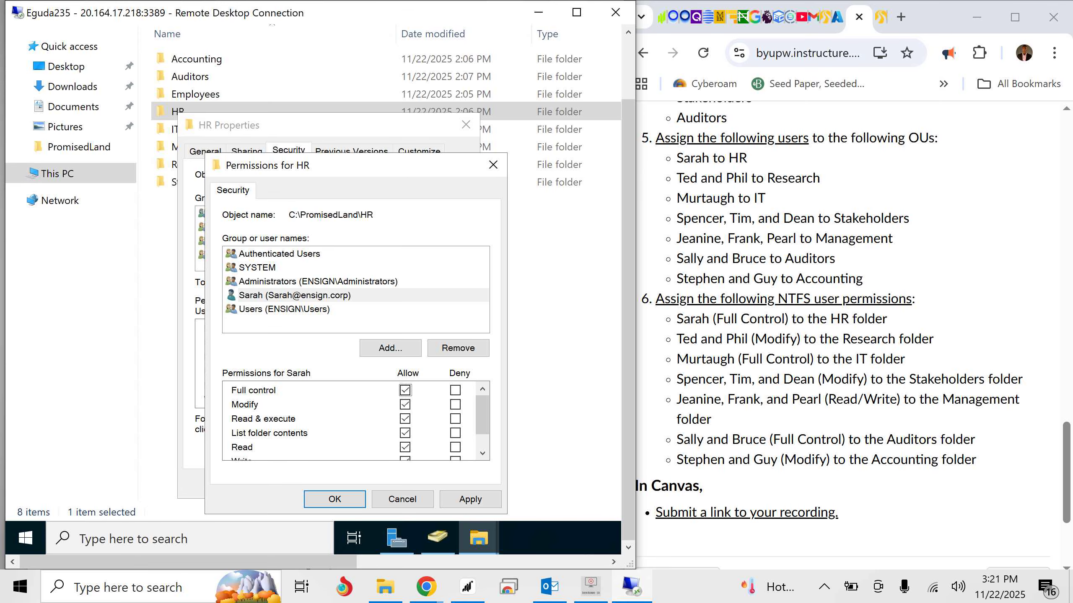
{"action": "left_click", "coordinate": [470, 499]}
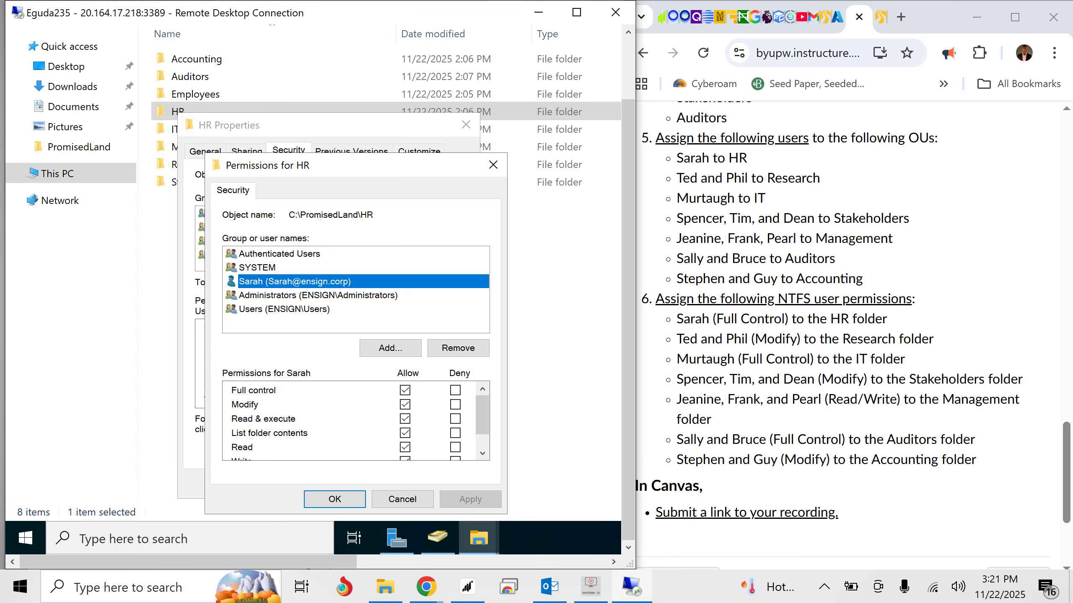
{"action": "left_click", "coordinate": [334, 499]}
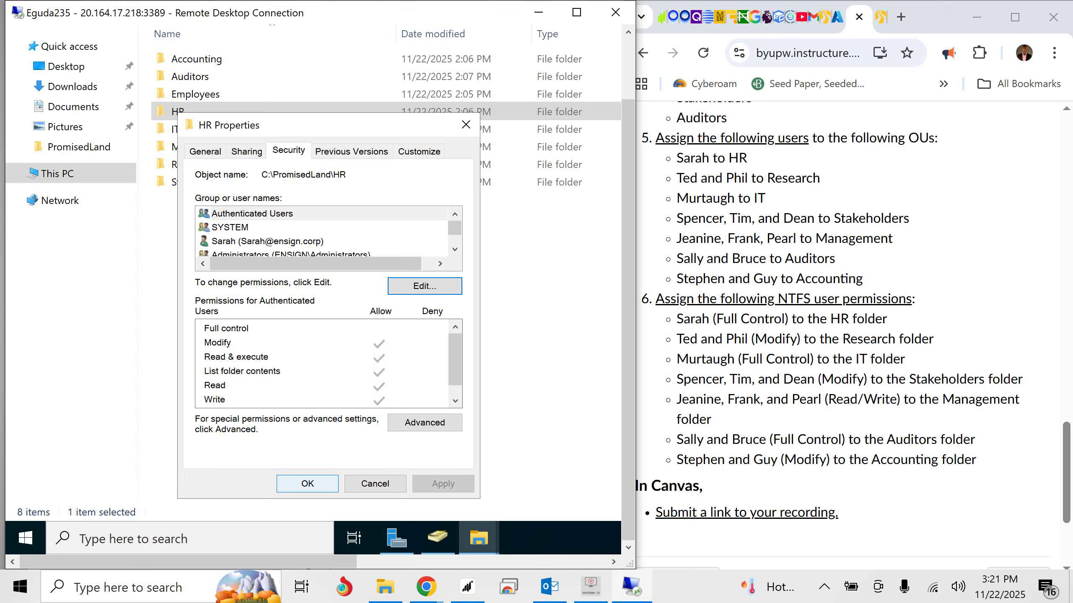
{"action": "left_click", "coordinate": [307, 484]}
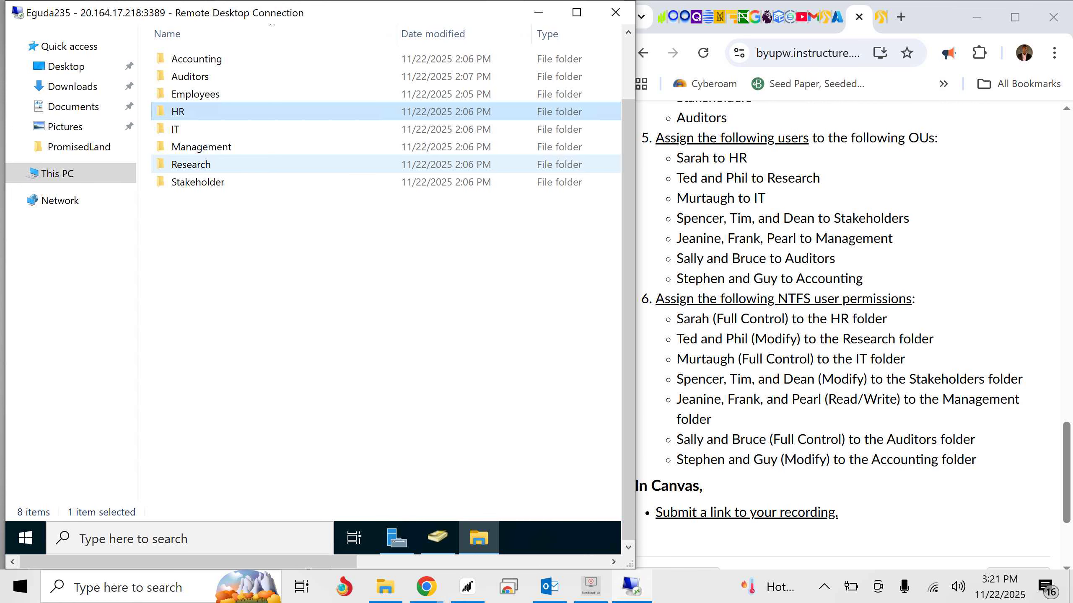
- Open the Research folder's properties and show its security permissions
{"action": "left_click", "coordinate": [191, 165]}
{"action": "right_click", "coordinate": [210, 166]}
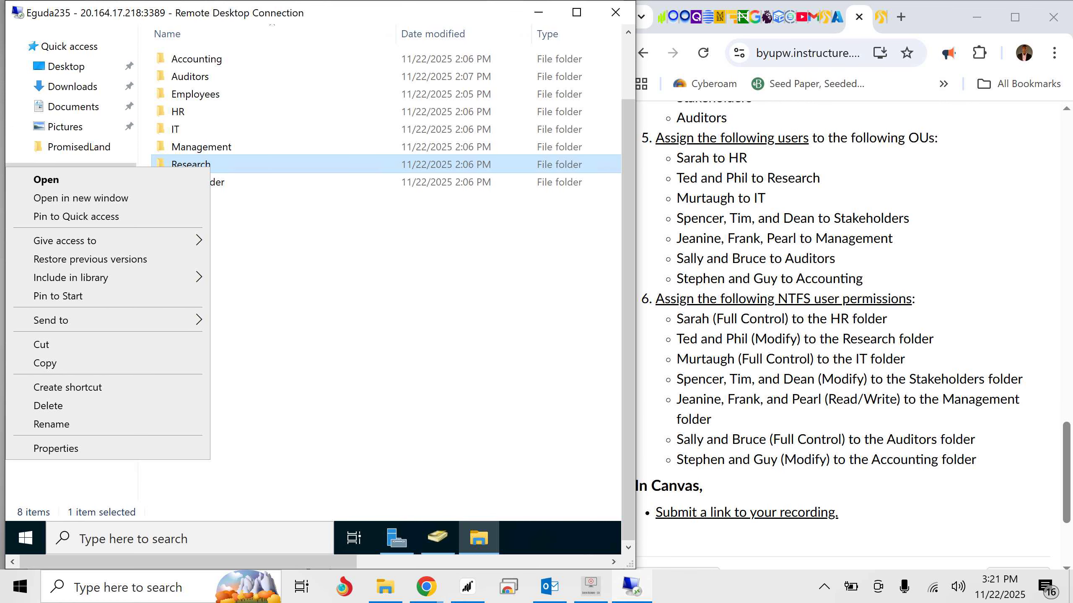
{"action": "left_click", "coordinate": [56, 448]}
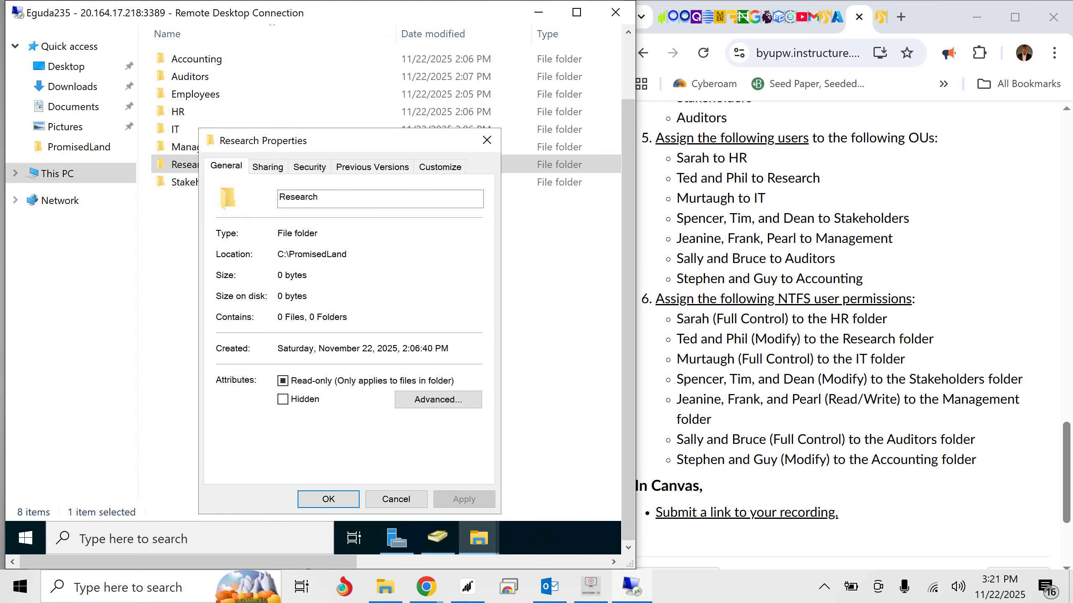
{"action": "left_click", "coordinate": [309, 166]}
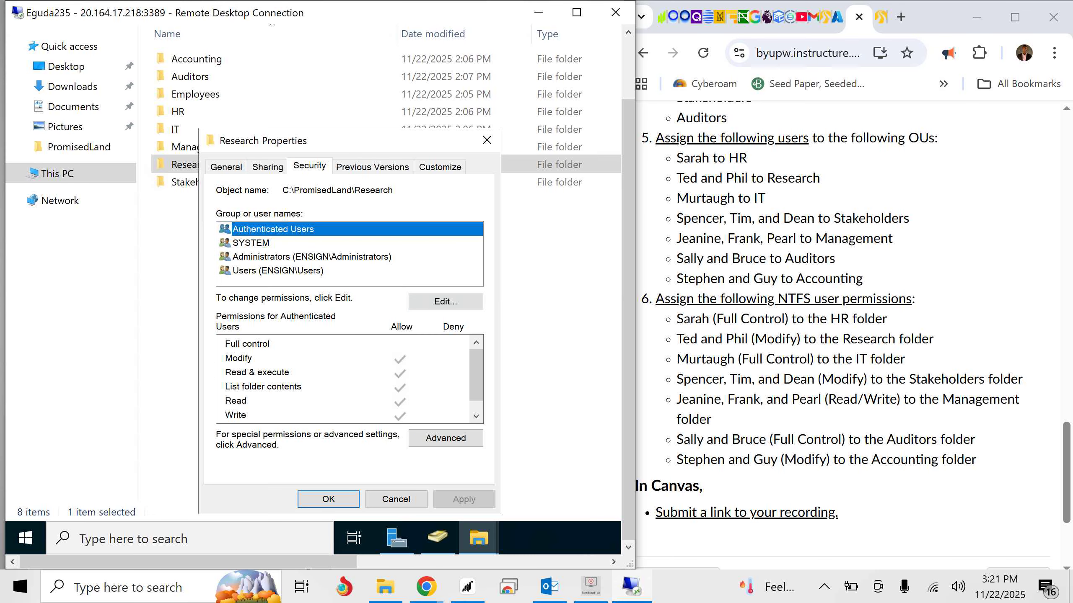
{"action": "left_click", "coordinate": [446, 301]}
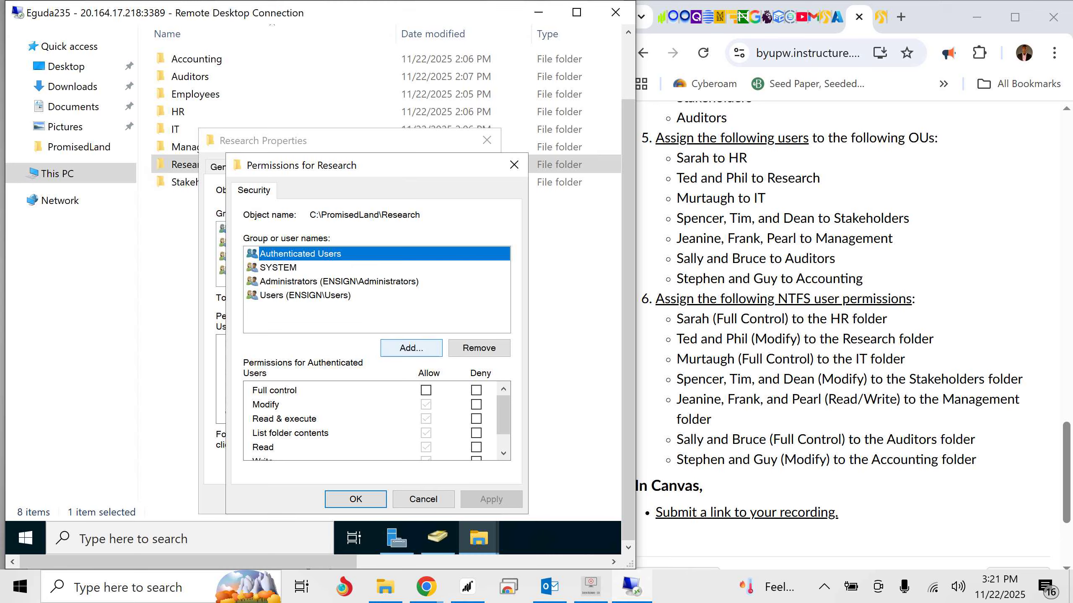
{"action": "left_click", "coordinate": [411, 347]}
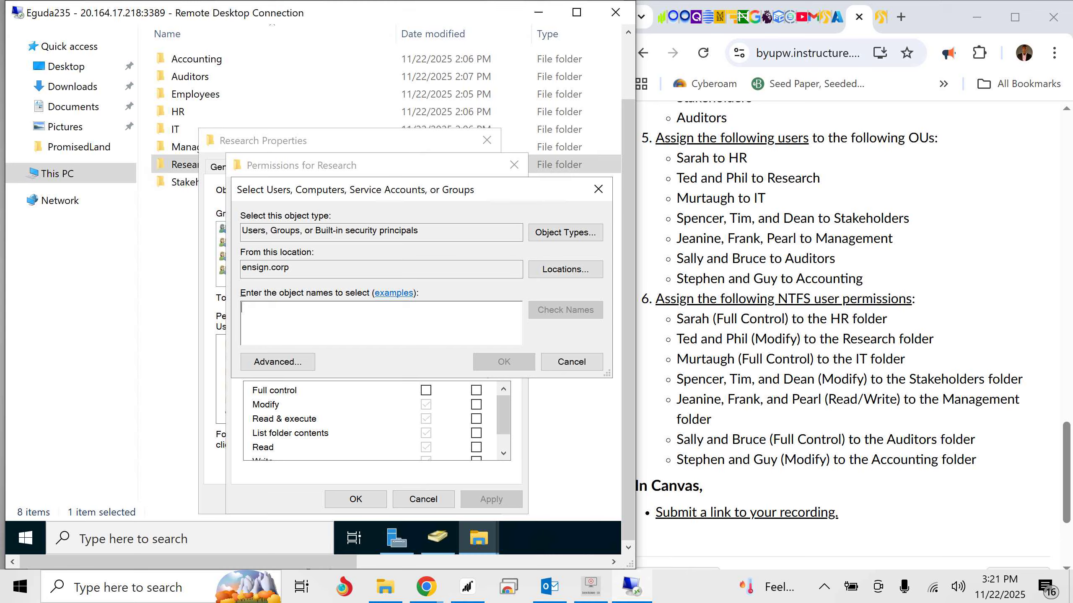
{"action": "type", "text": "ted"}
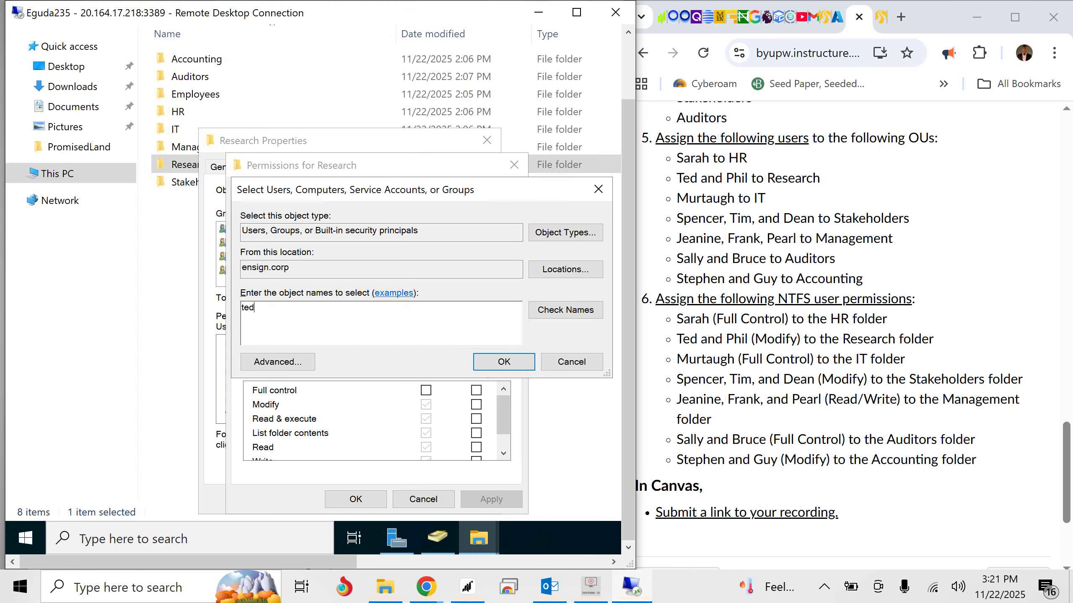
{"action": "type", "text": ", phil"}
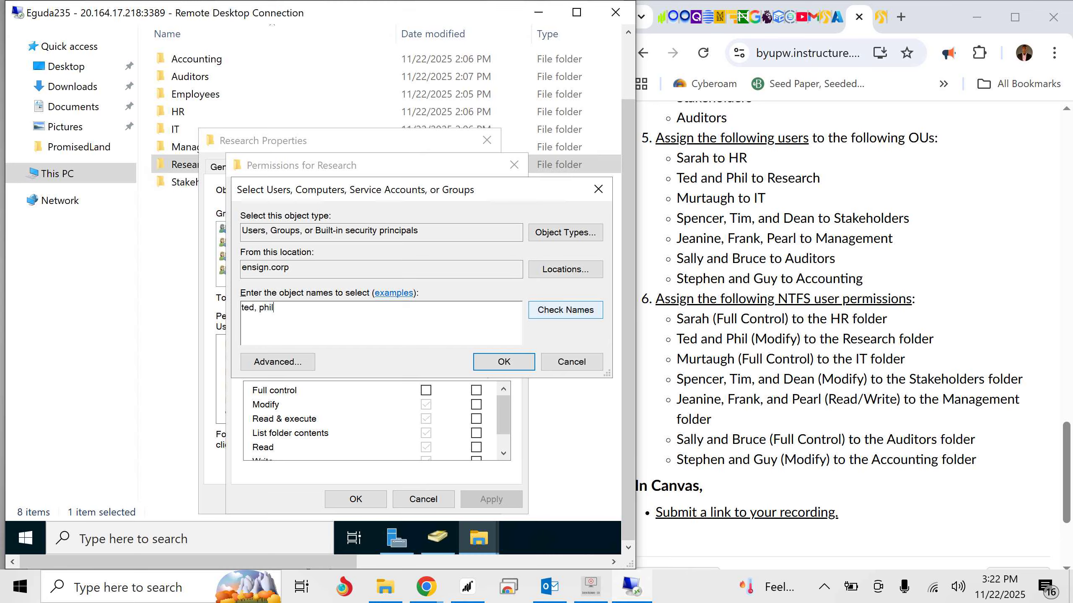
{"action": "left_click", "coordinate": [565, 310]}
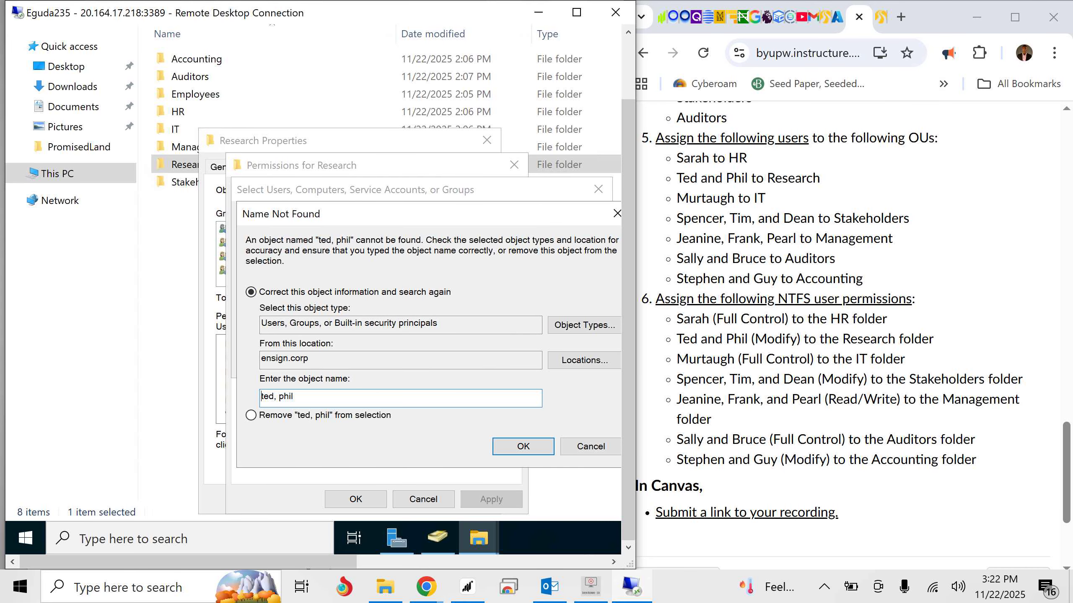
{"action": "left_click", "coordinate": [591, 446]}
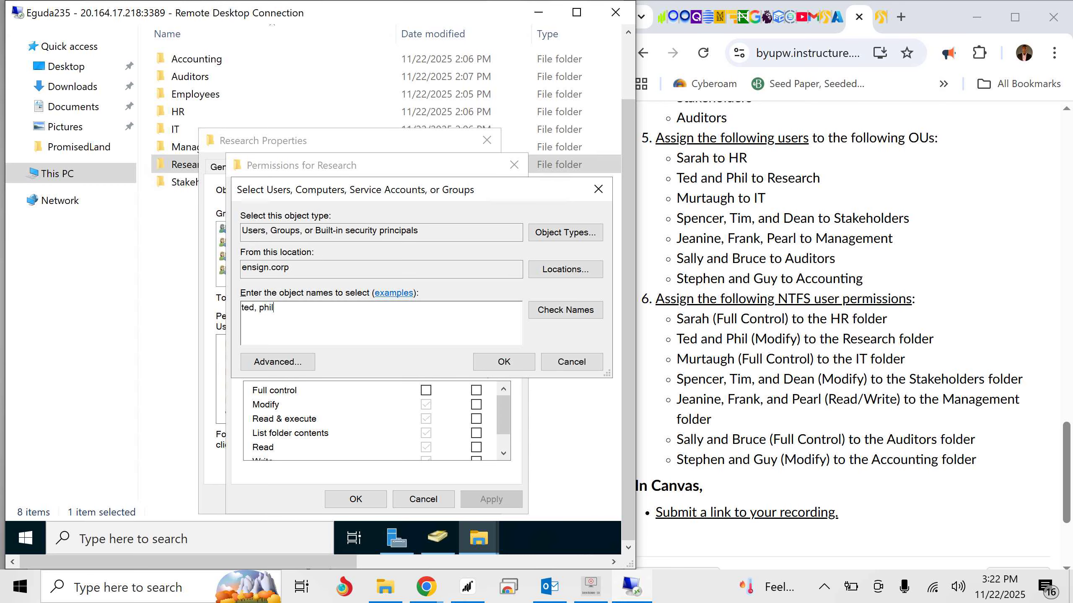
{"action": "key", "text": "BackSpace"}
{"action": "key", "text": "BackSpace"}
{"action": "key", "text": "BackSpace"}
{"action": "key", "text": "BackSpace"}
{"action": "key", "text": "BackSpace"}
{"action": "key", "text": "BackSpace"}
{"action": "key", "text": "Return"}
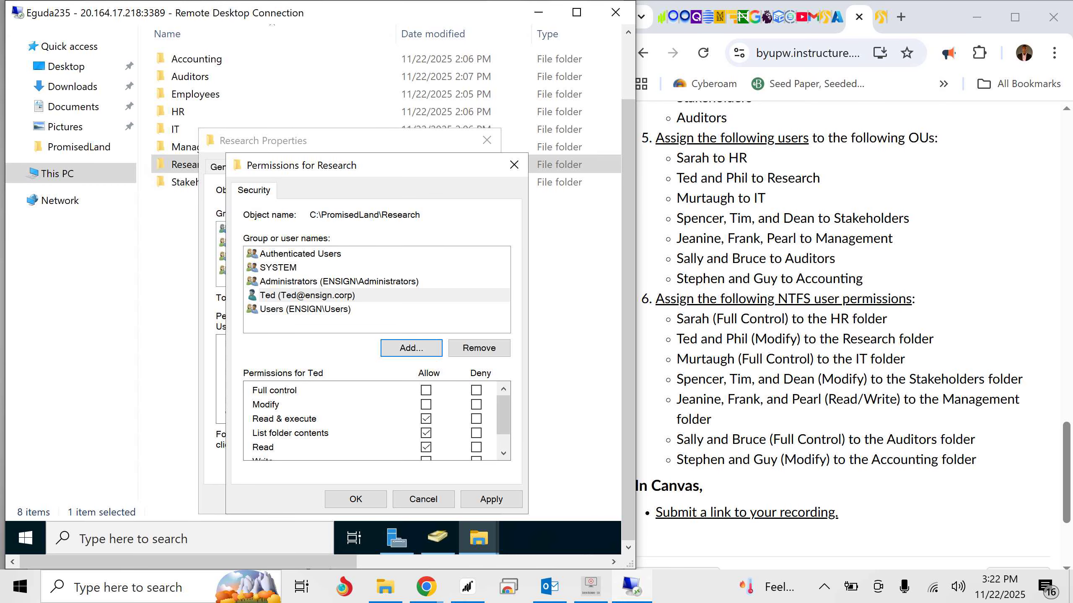
{"action": "left_click", "coordinate": [423, 499]}
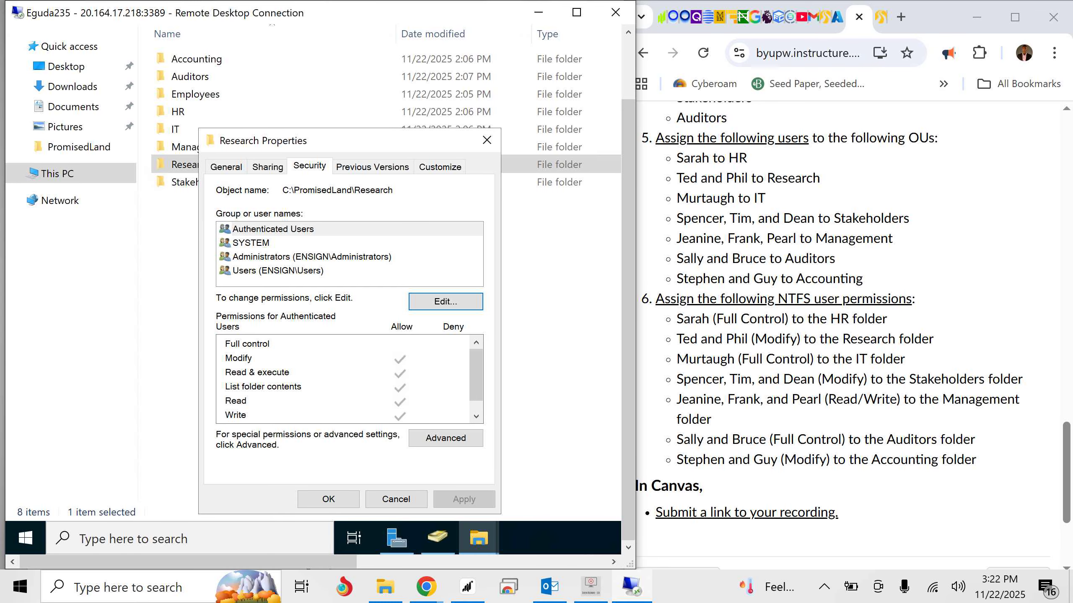
- Add the first Research user listed in the assignment to the Research folder's permissions and allow Modify
{"action": "left_click", "coordinate": [446, 301]}
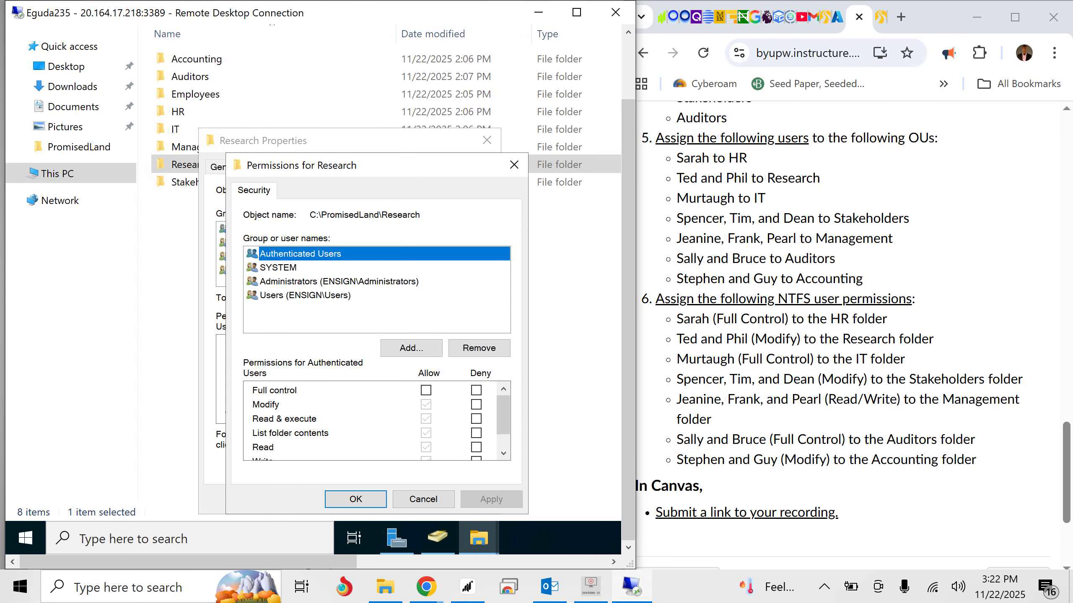
{"action": "left_click", "coordinate": [411, 348]}
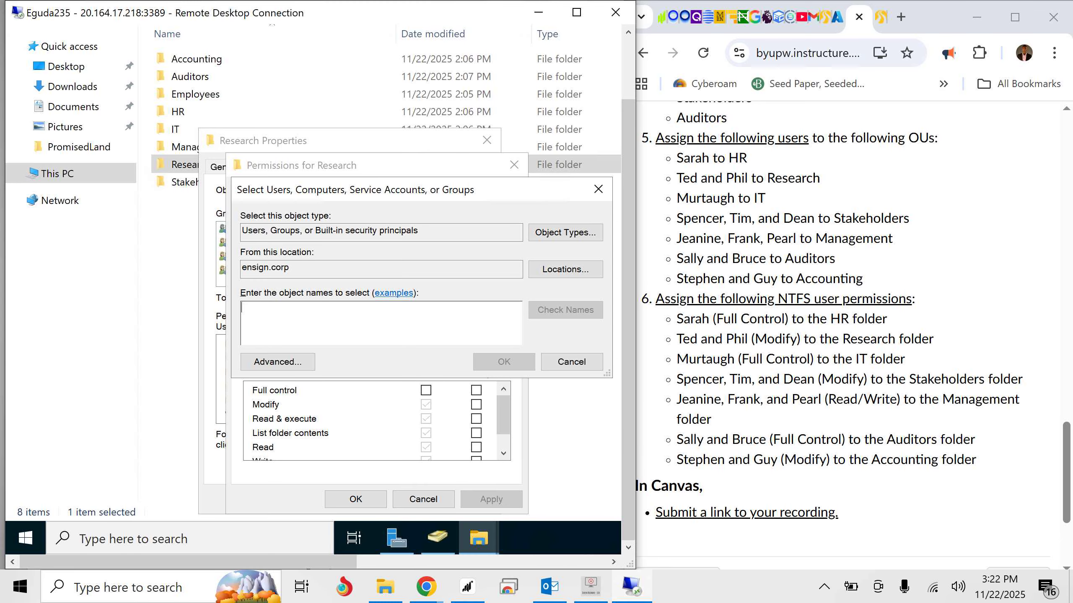
{"action": "type", "text": "ted"}
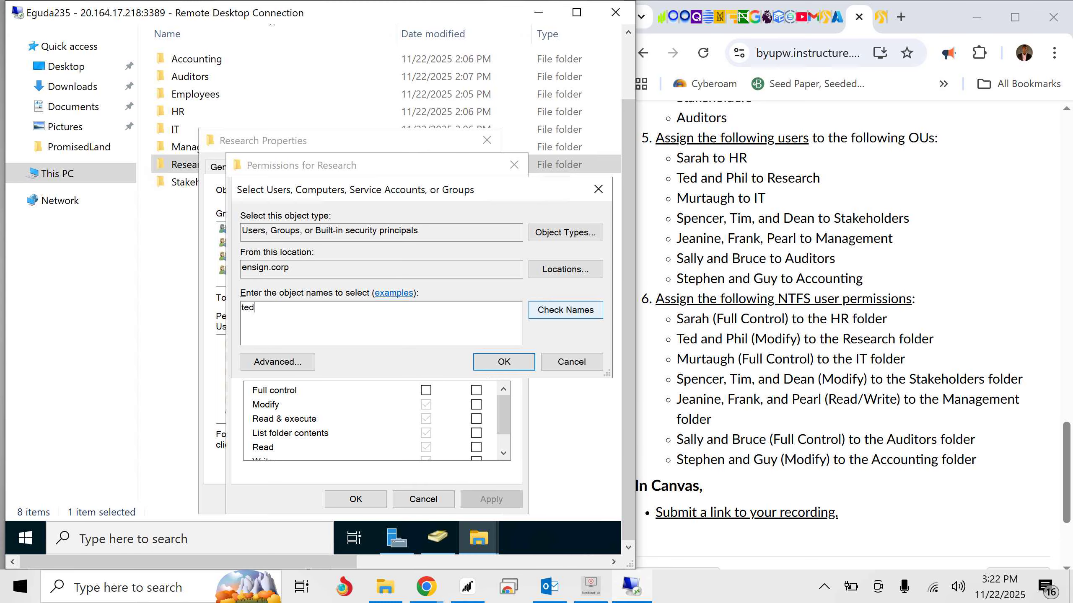
{"action": "key", "text": "ctrl+k"}
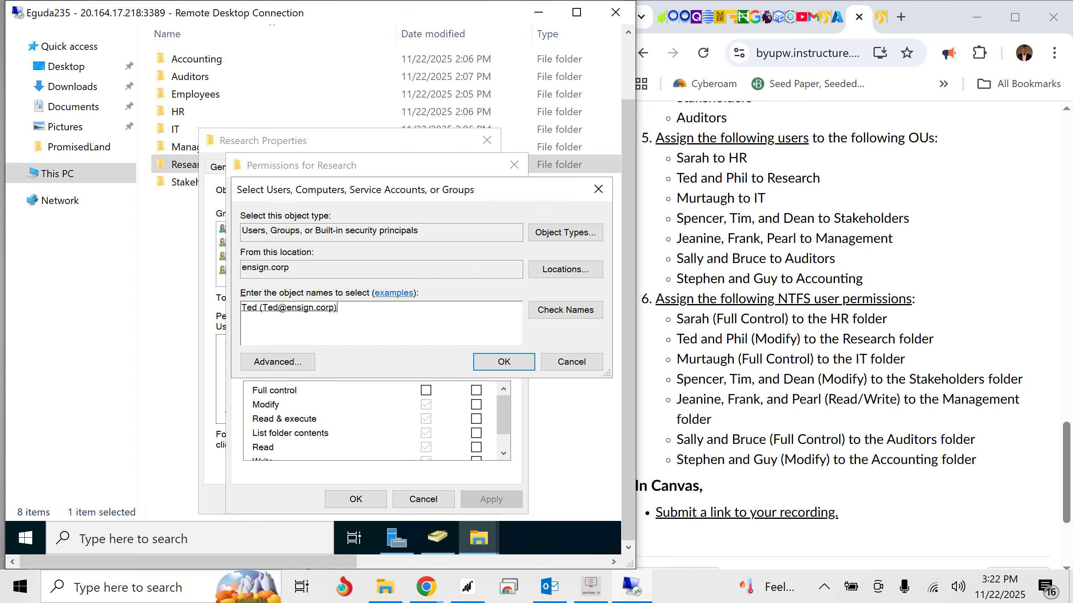
{"action": "key", "text": "Return"}
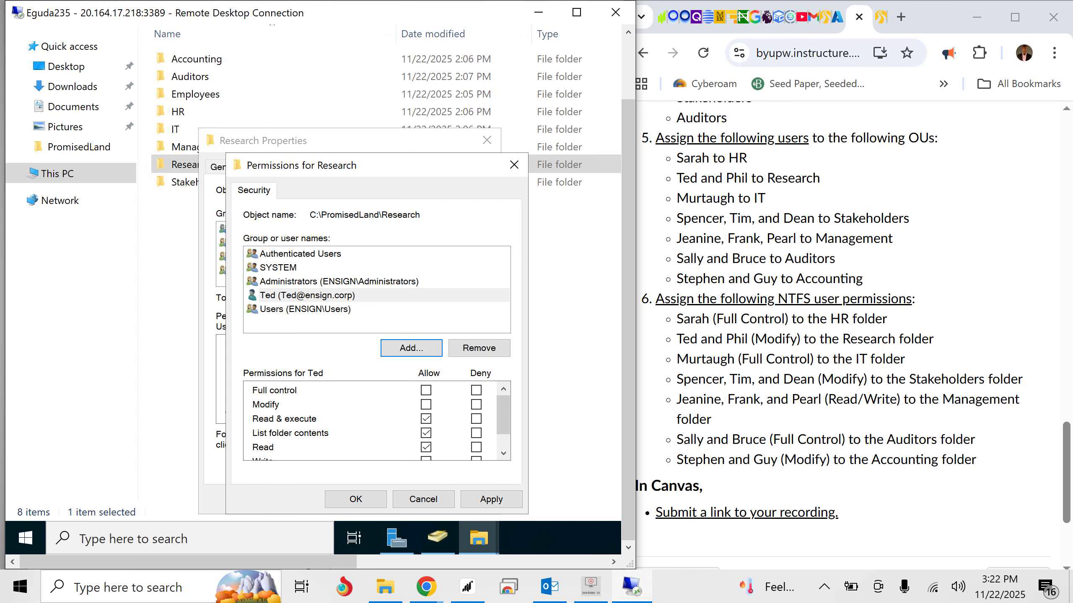
{"action": "scroll", "coordinate": [376, 421], "scroll_direction": "down", "scroll_amount": 1}
{"action": "scroll", "coordinate": [377, 421], "scroll_direction": "up", "scroll_amount": 1}
{"action": "left_click", "coordinate": [426, 405]}
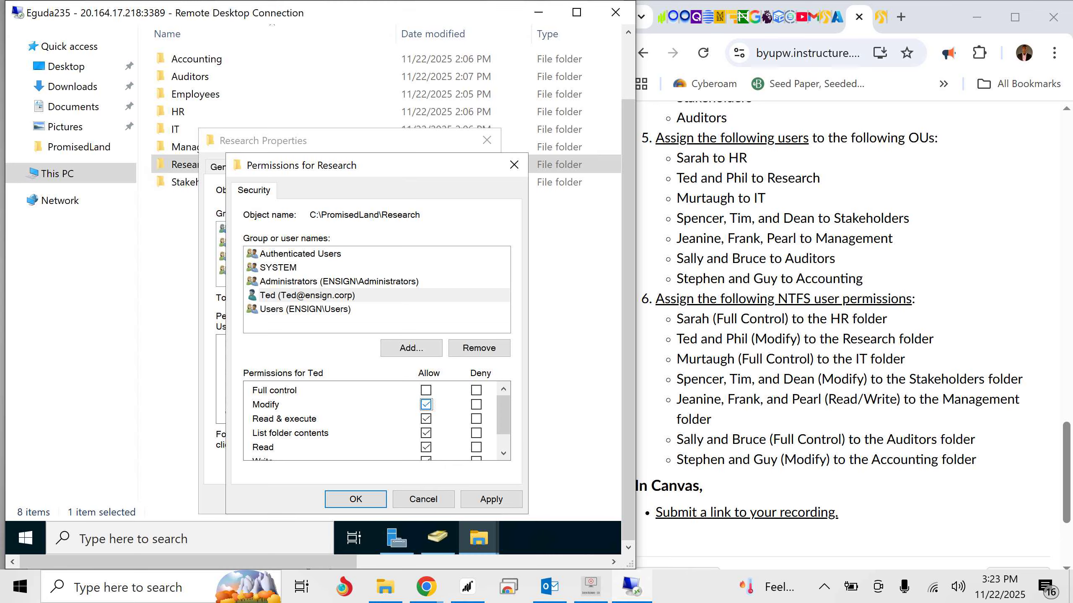
- Add the second Research user listed in the assignment to the Research folder's permission entries
{"action": "left_click", "coordinate": [312, 295]}
{"action": "left_click", "coordinate": [411, 348]}
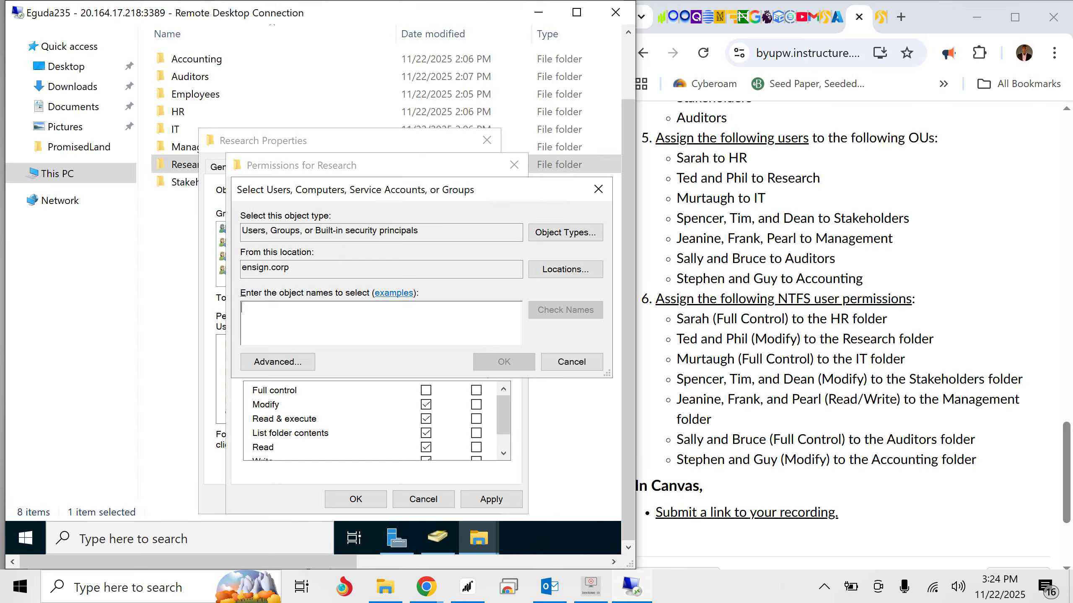
{"action": "type", "text": "Phil"}
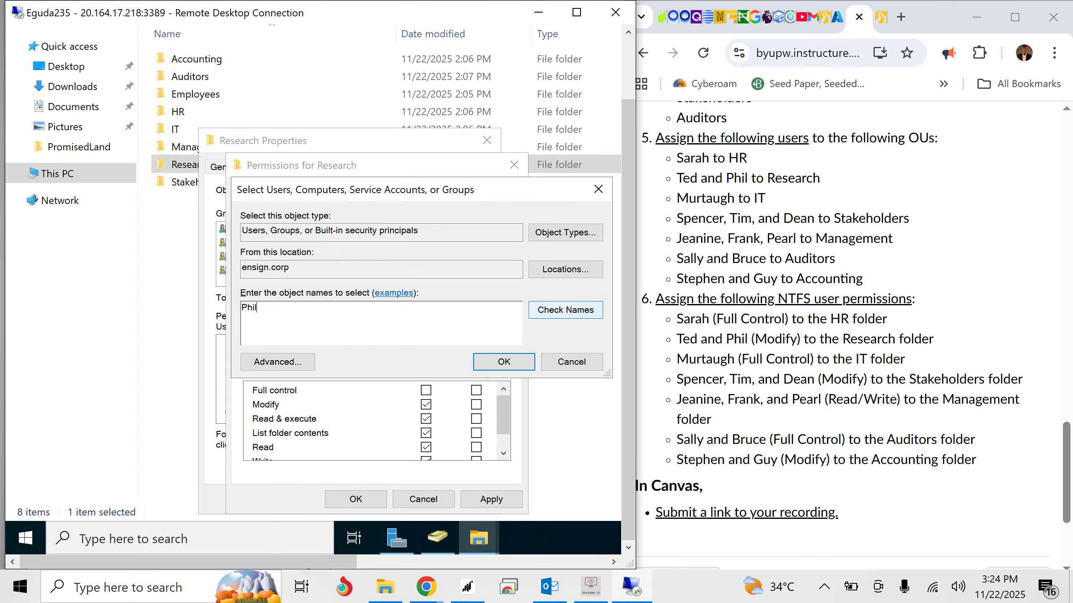
{"action": "key", "text": "Return"}
{"action": "key", "text": "Return"}
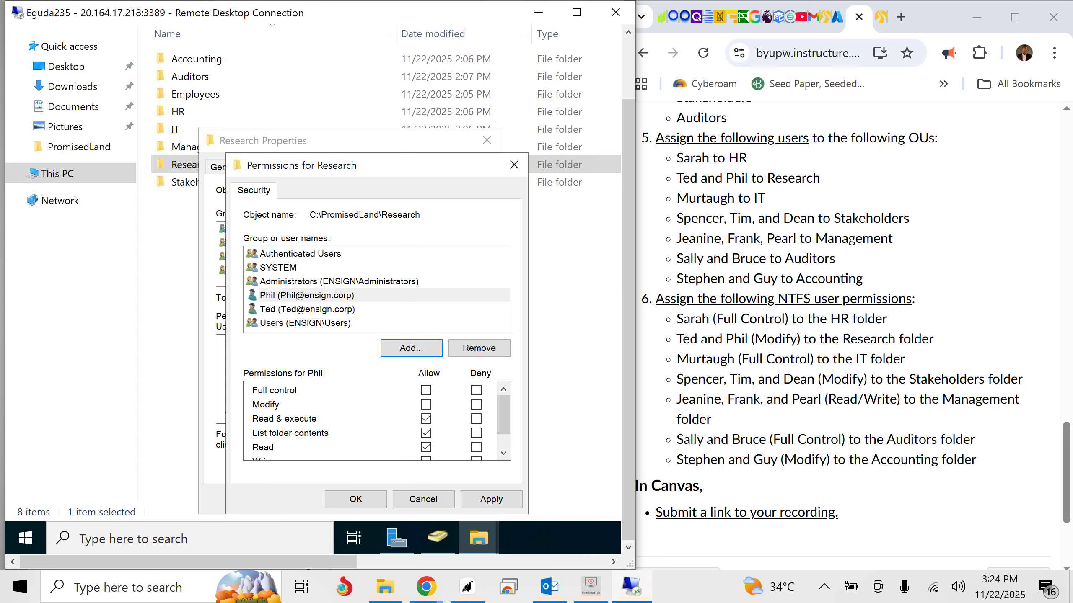
- Allow Modify for the second Research user, apply the permissions, and close the Research folder's properties
{"action": "left_click", "coordinate": [307, 309]}
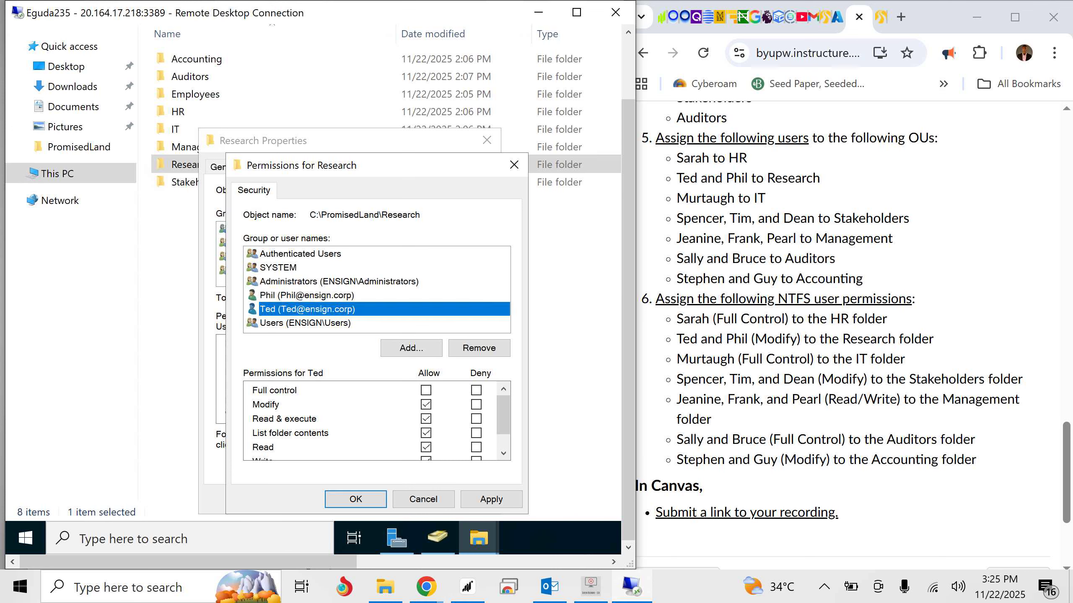
{"action": "left_click", "coordinate": [308, 295]}
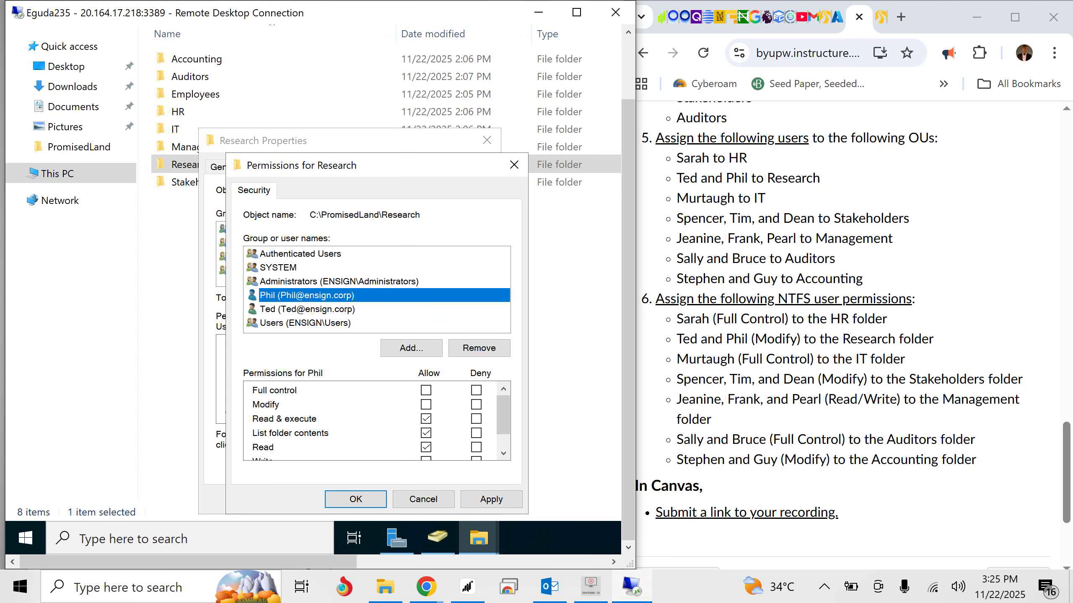
{"action": "left_click", "coordinate": [426, 404]}
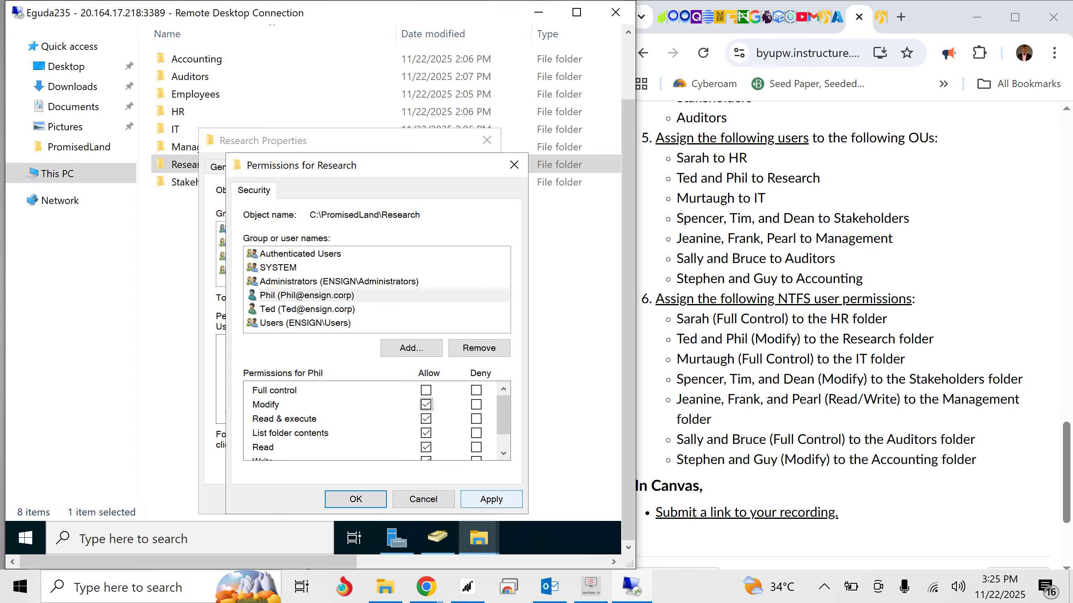
{"action": "left_click", "coordinate": [492, 499]}
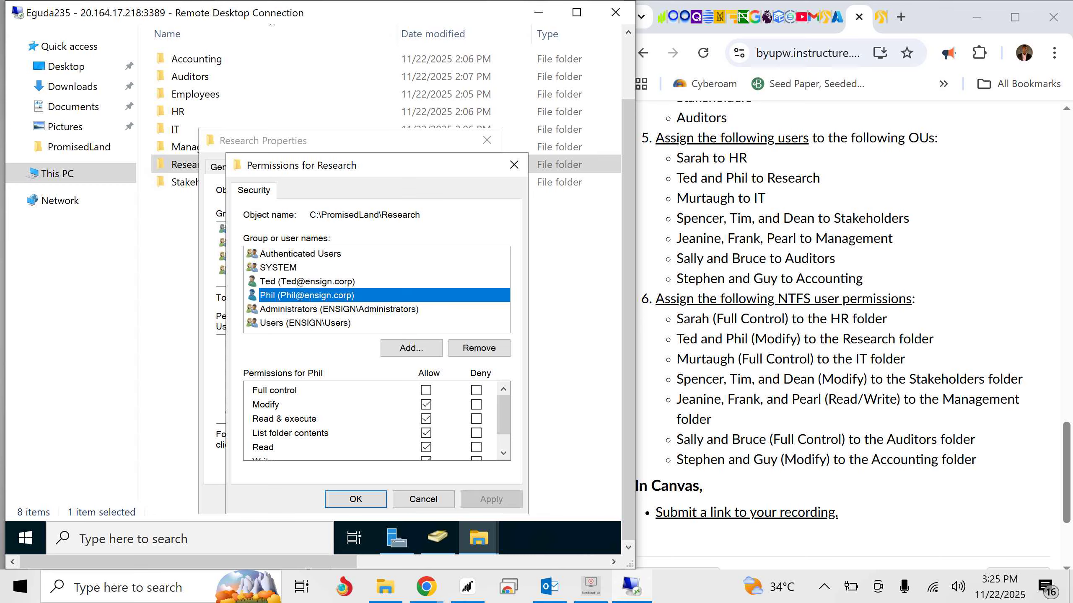
{"action": "left_click", "coordinate": [307, 281]}
{"action": "left_click", "coordinate": [348, 499]}
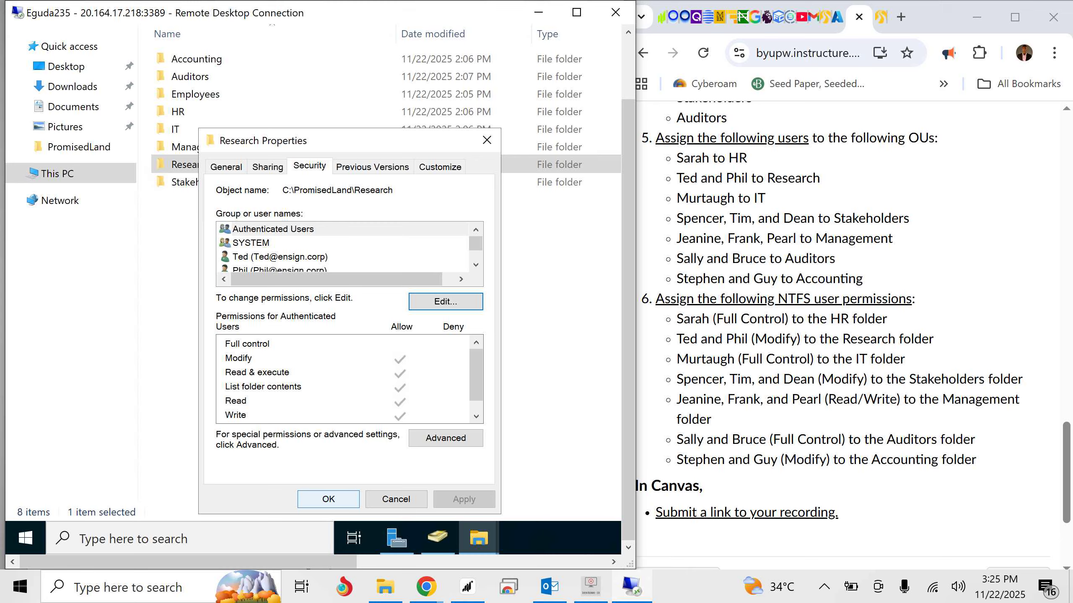
{"action": "left_click", "coordinate": [328, 499]}
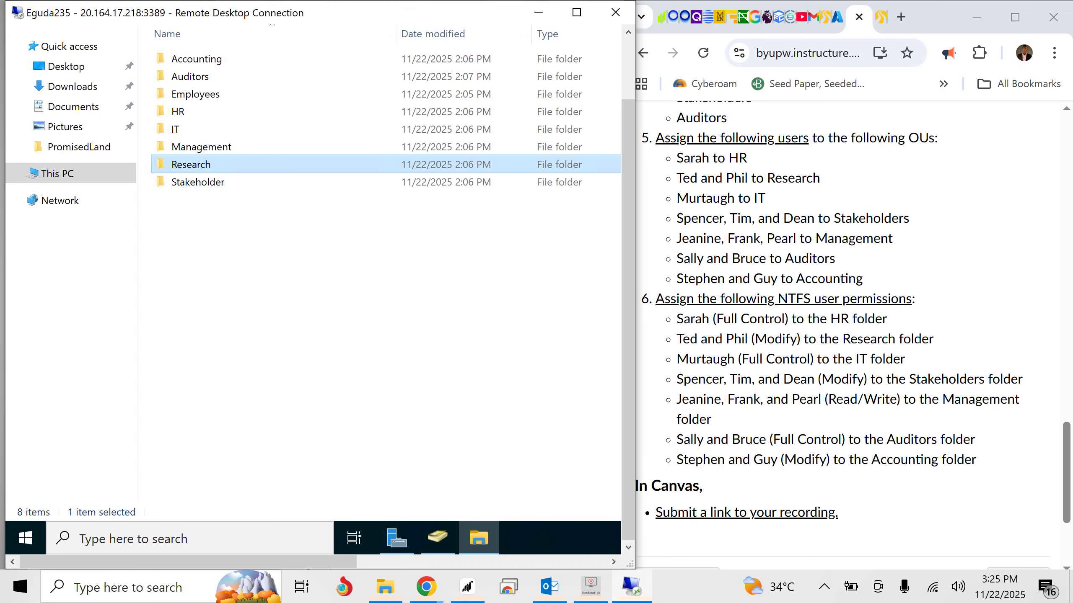
- Highlight the IT folder's Full Control requirement in the Canvas assignment's NTFS permissions list in Chrome
{"action": "left_click_drag", "start_coordinate": [905, 359], "coordinate": [676, 359]}
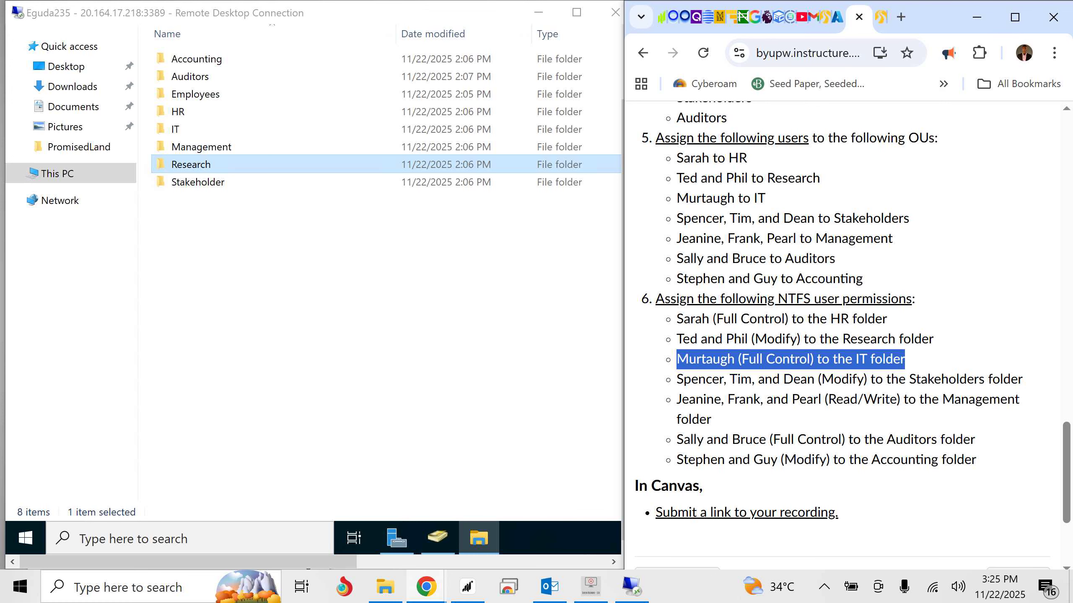
- Add the user the assignment lists for the IT folder to that folder's permission entries
{"action": "right_click", "coordinate": [209, 129]}
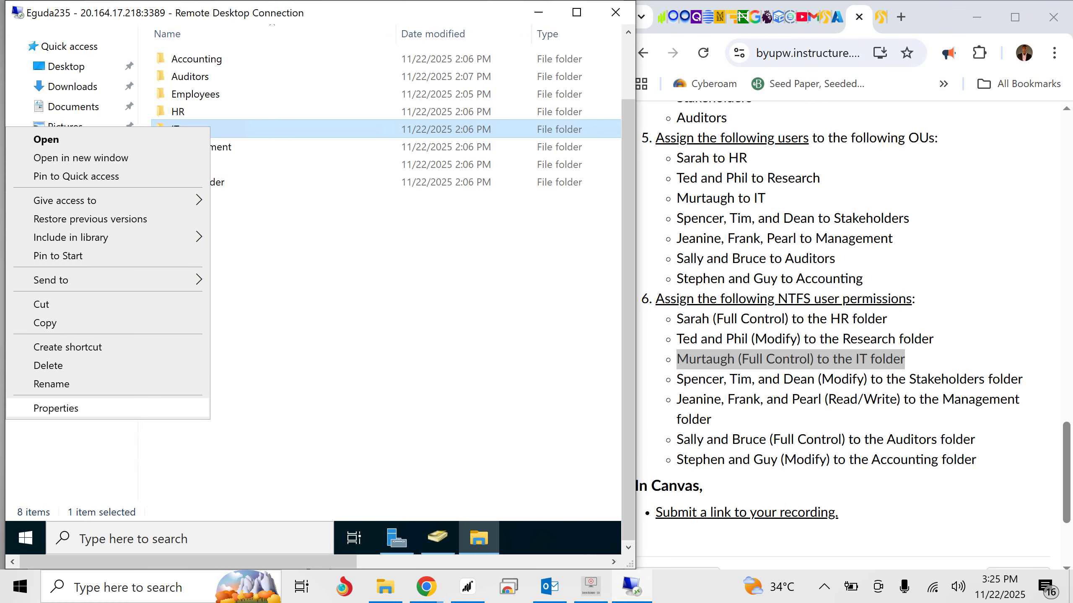
{"action": "left_click", "coordinate": [56, 408]}
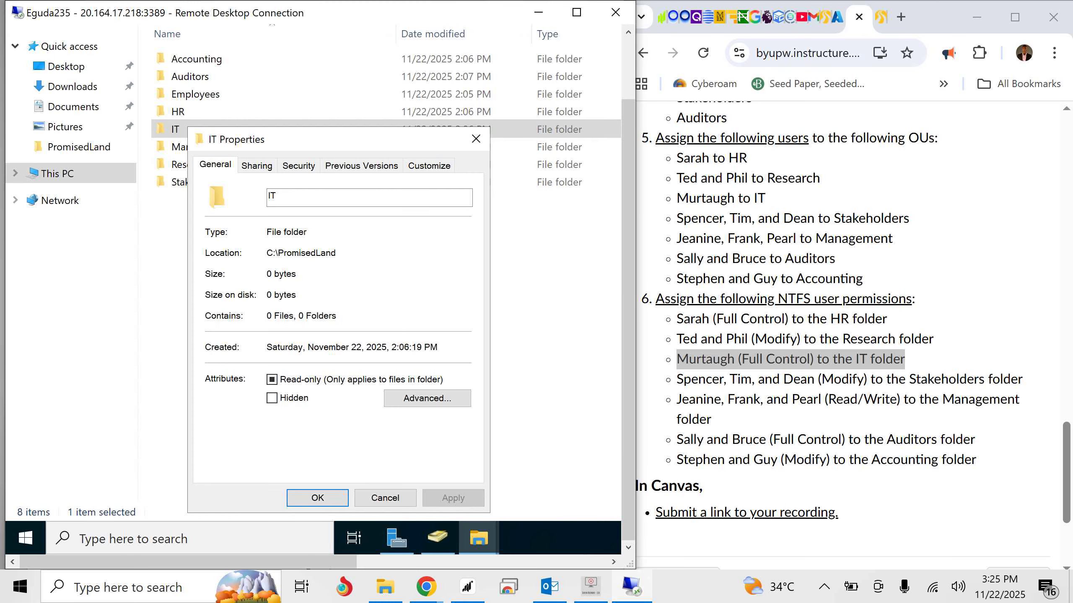
{"action": "left_click", "coordinate": [299, 165]}
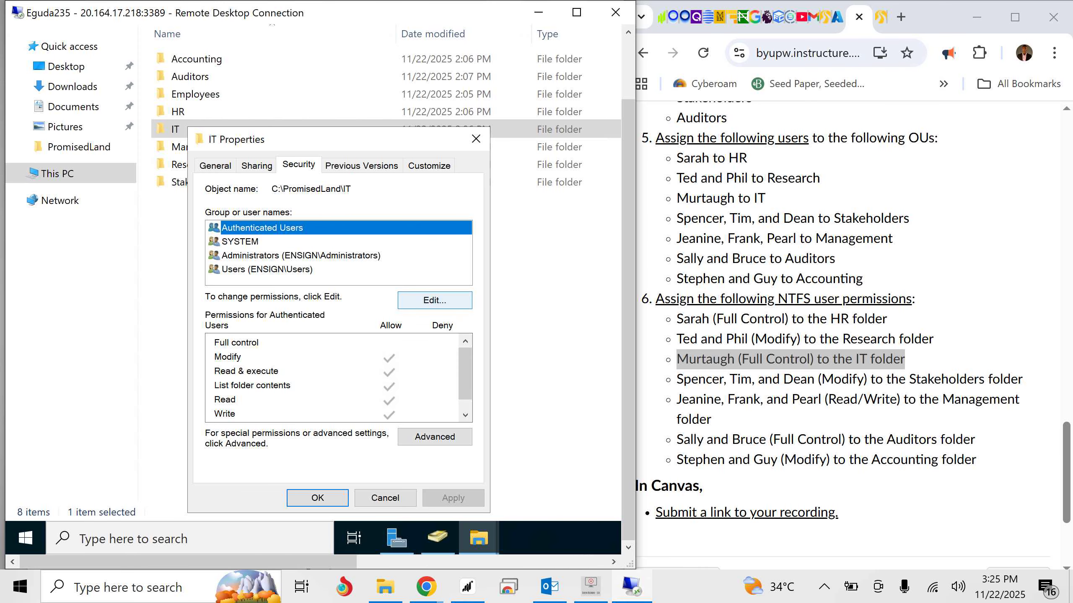
{"action": "left_click", "coordinate": [435, 300]}
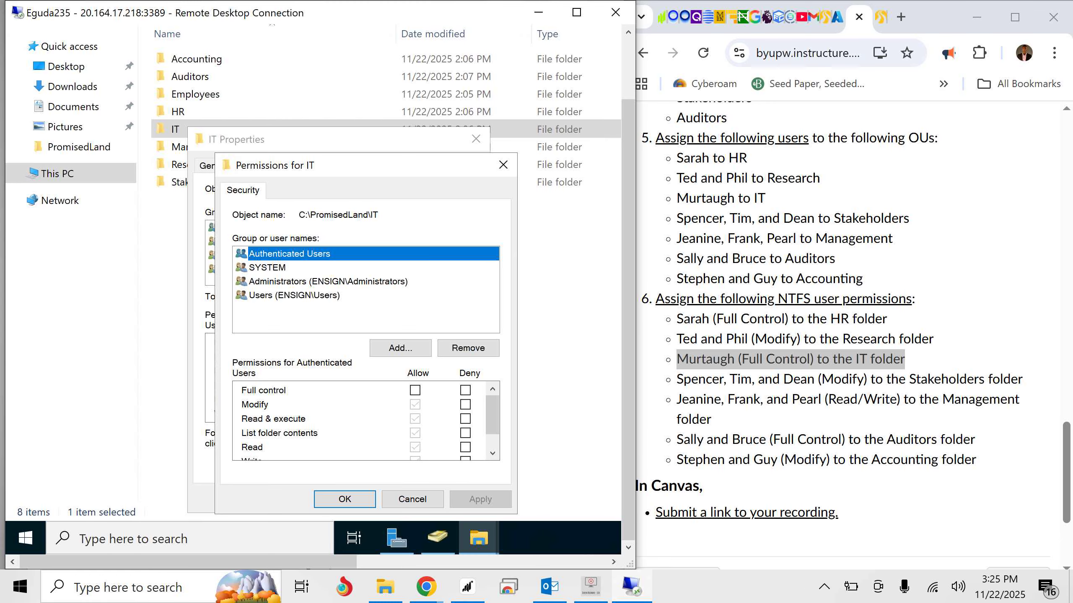
{"action": "left_click", "coordinate": [400, 347]}
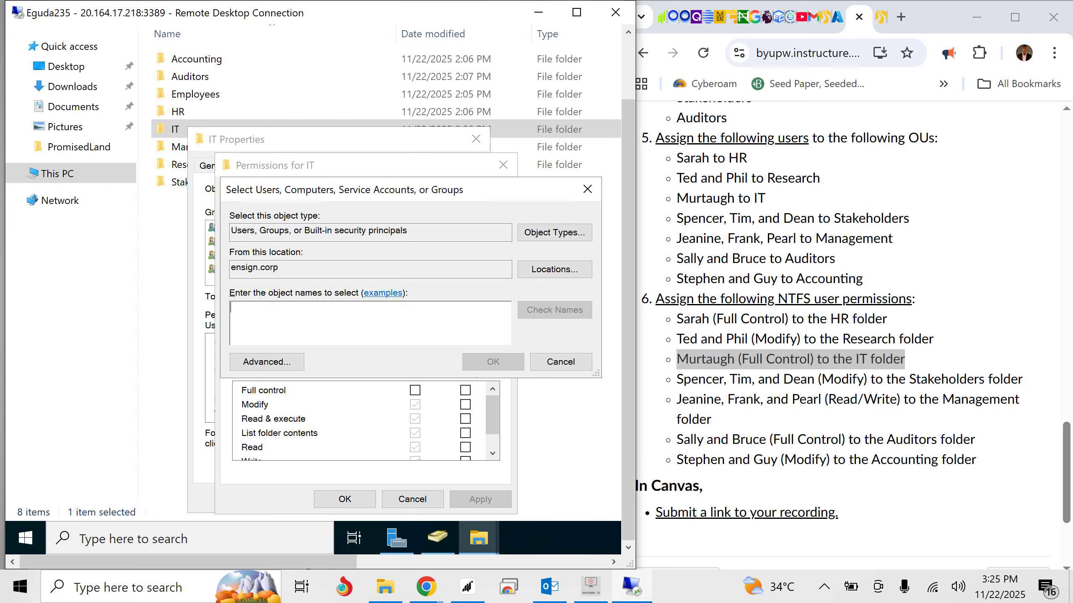
{"action": "type", "text": "Murtaug"}
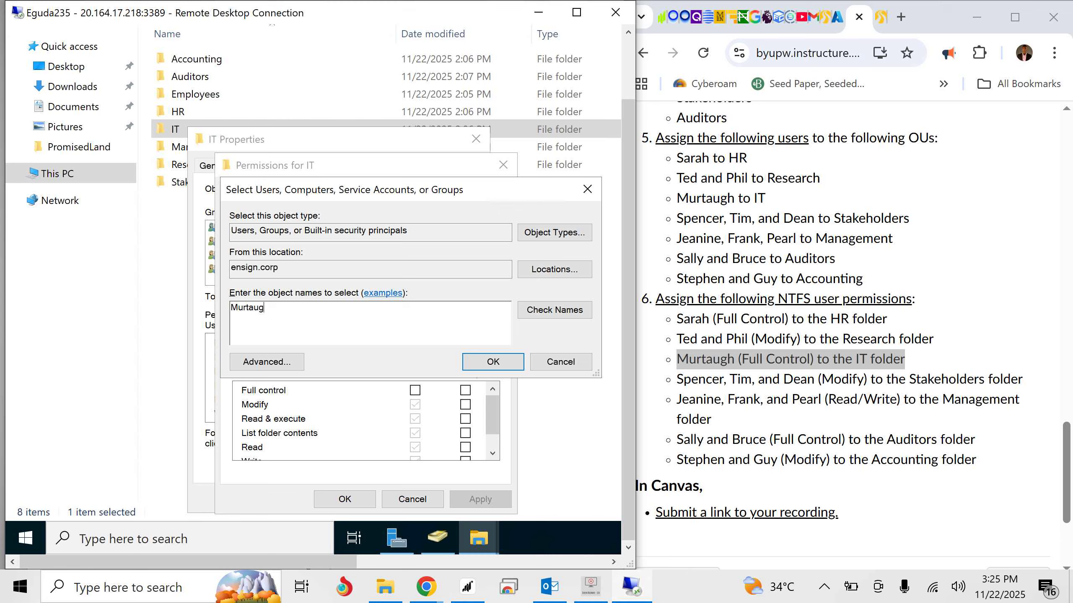
{"action": "type", "text": "h"}
{"action": "left_click", "coordinate": [555, 310]}
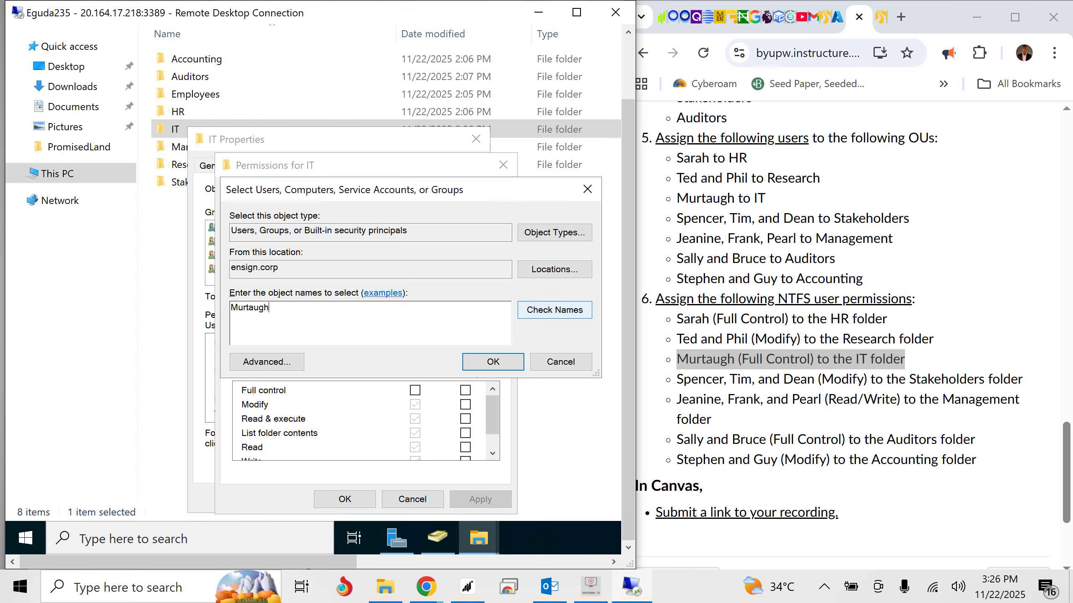
{"action": "left_click", "coordinate": [493, 362]}
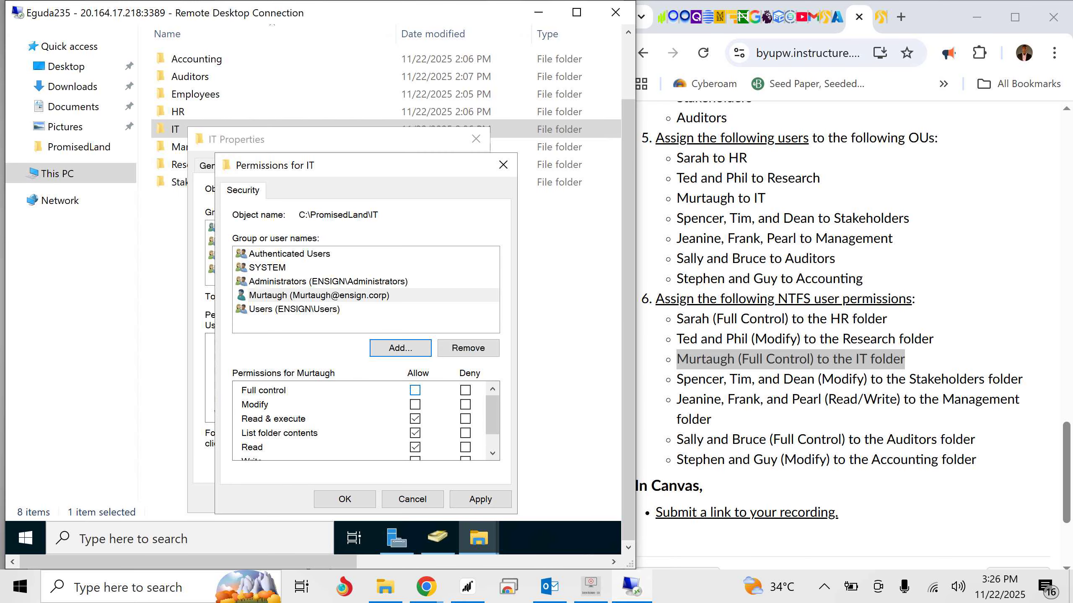
- Allow Full Control for the newly added IT user, apply the permissions, and close the IT folder's properties
{"action": "left_click", "coordinate": [415, 390]}
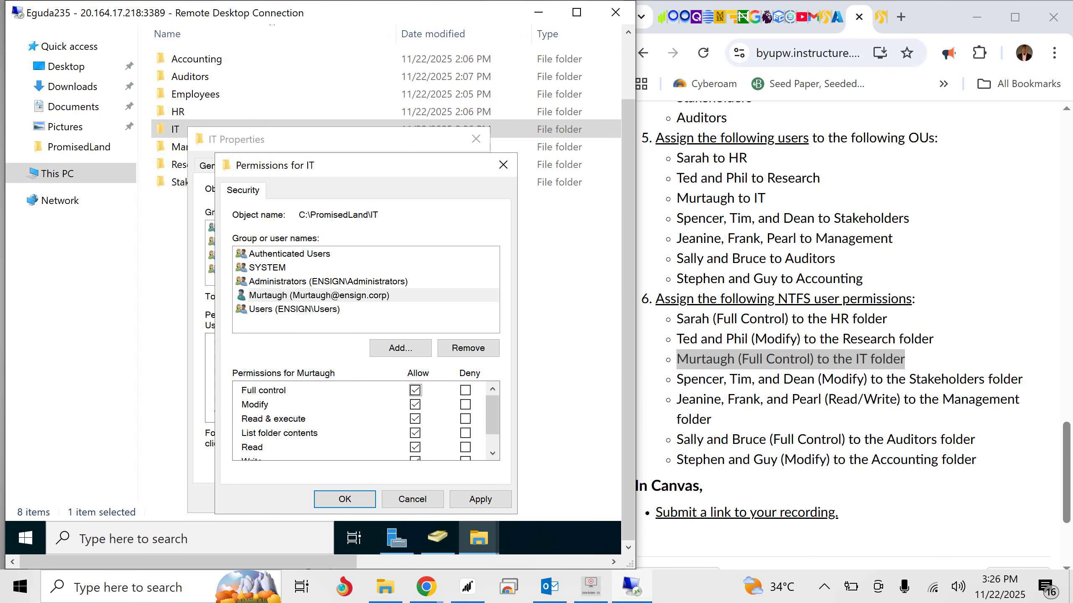
{"action": "left_click", "coordinate": [480, 500]}
{"action": "left_click", "coordinate": [345, 499]}
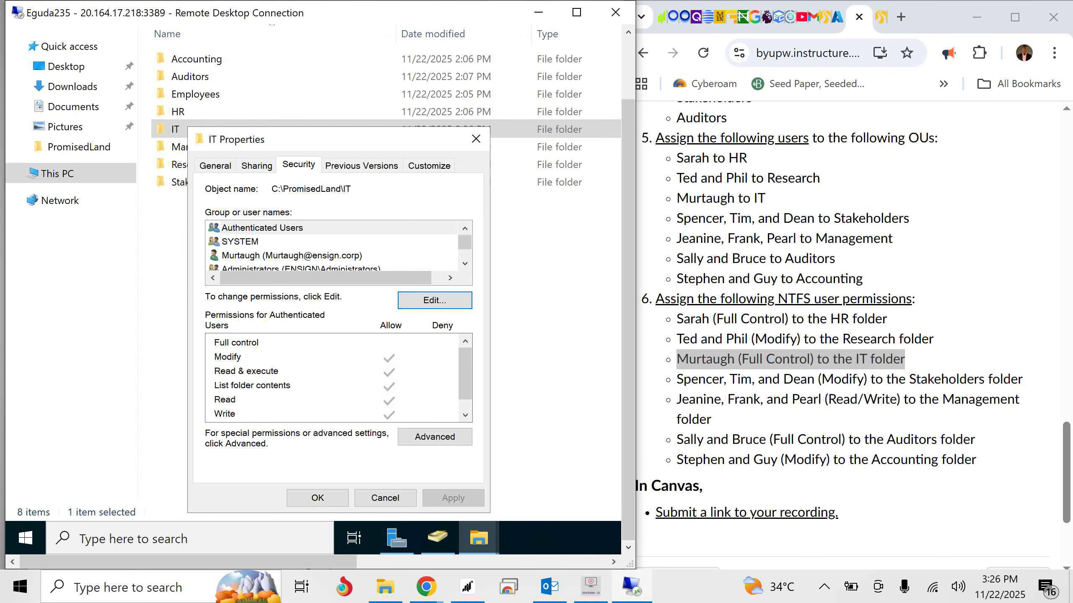
{"action": "left_click", "coordinate": [317, 498]}
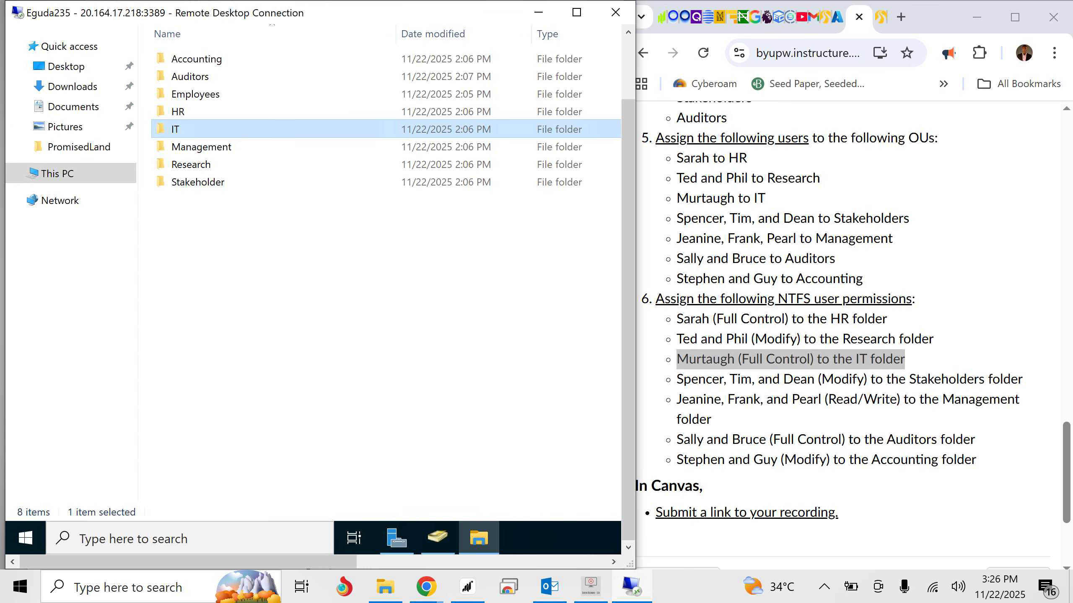
- Highlight the Stakeholders requirement in the Canvas assignment and add its first listed user to the Stakeholder folder's permission entries
{"action": "left_click_drag", "start_coordinate": [677, 379], "coordinate": [1023, 380]}
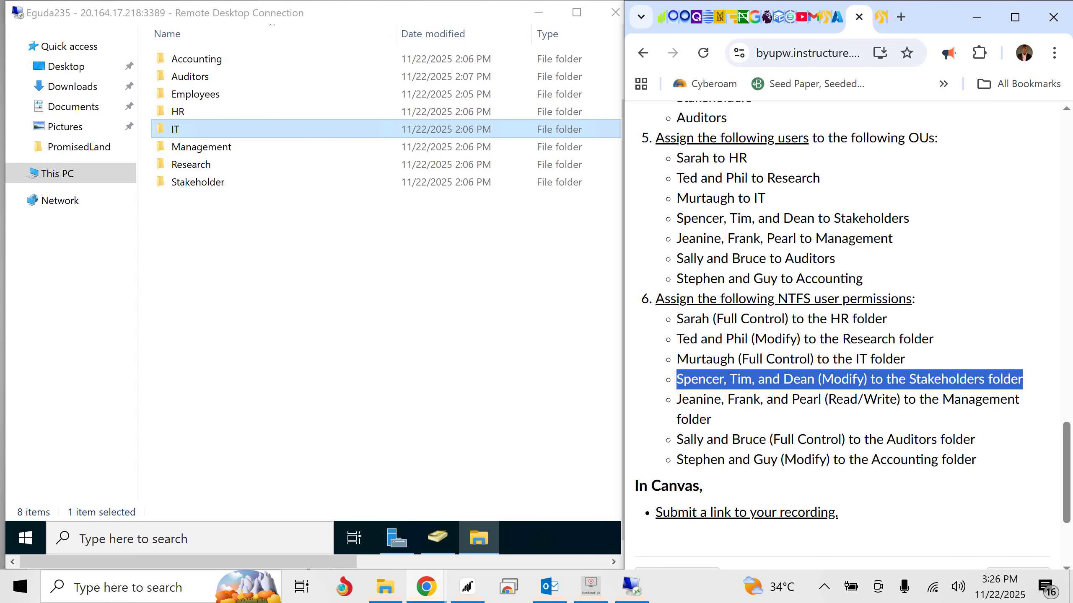
{"action": "right_click", "coordinate": [210, 183]}
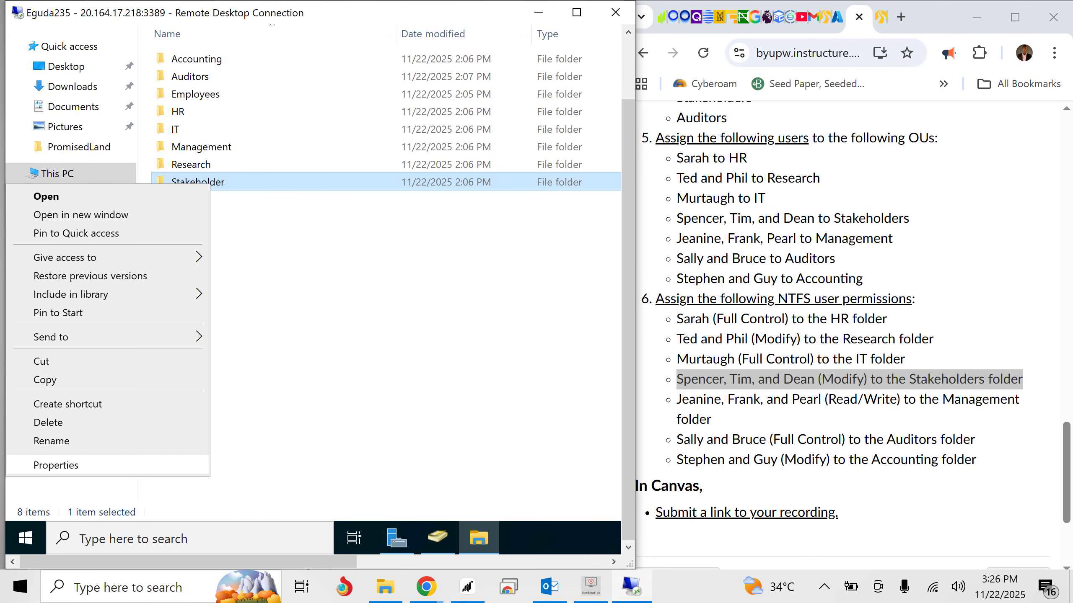
{"action": "left_click", "coordinate": [55, 465]}
{"action": "left_click", "coordinate": [316, 167]}
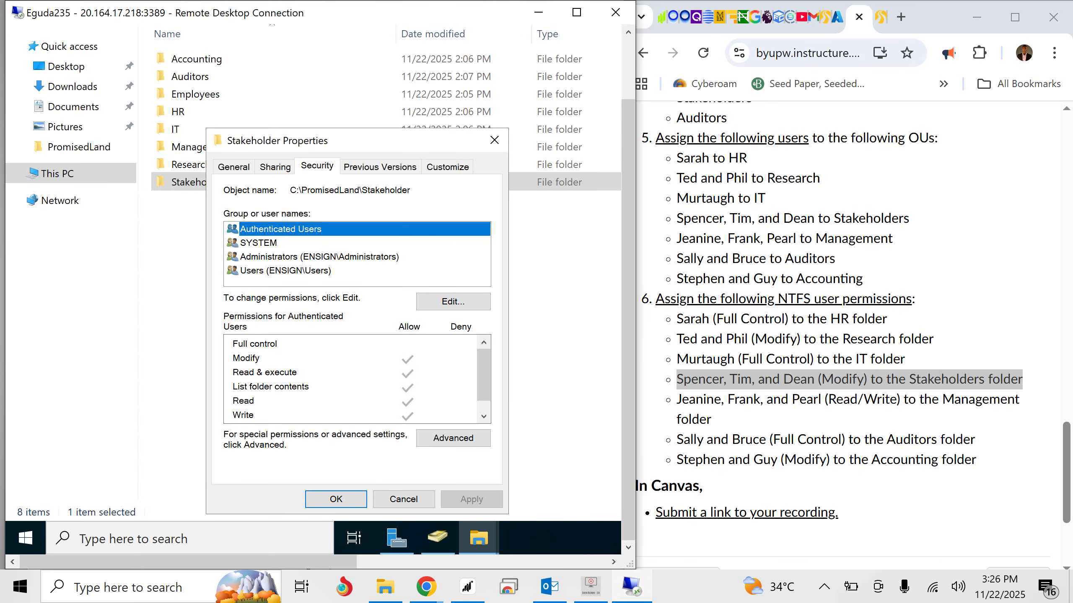
{"action": "left_click", "coordinate": [450, 302]}
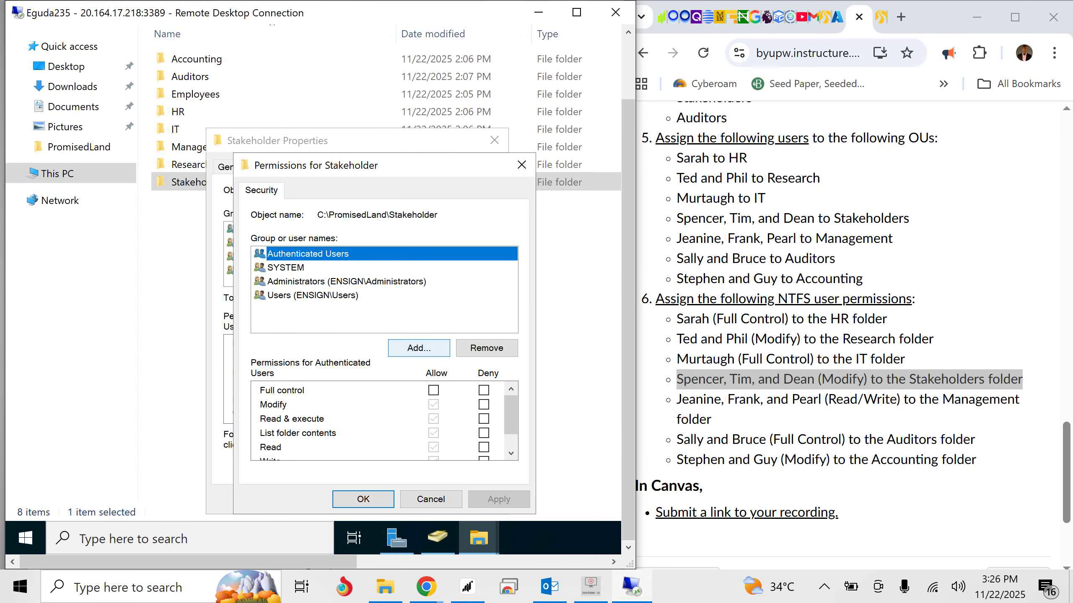
{"action": "left_click", "coordinate": [419, 348]}
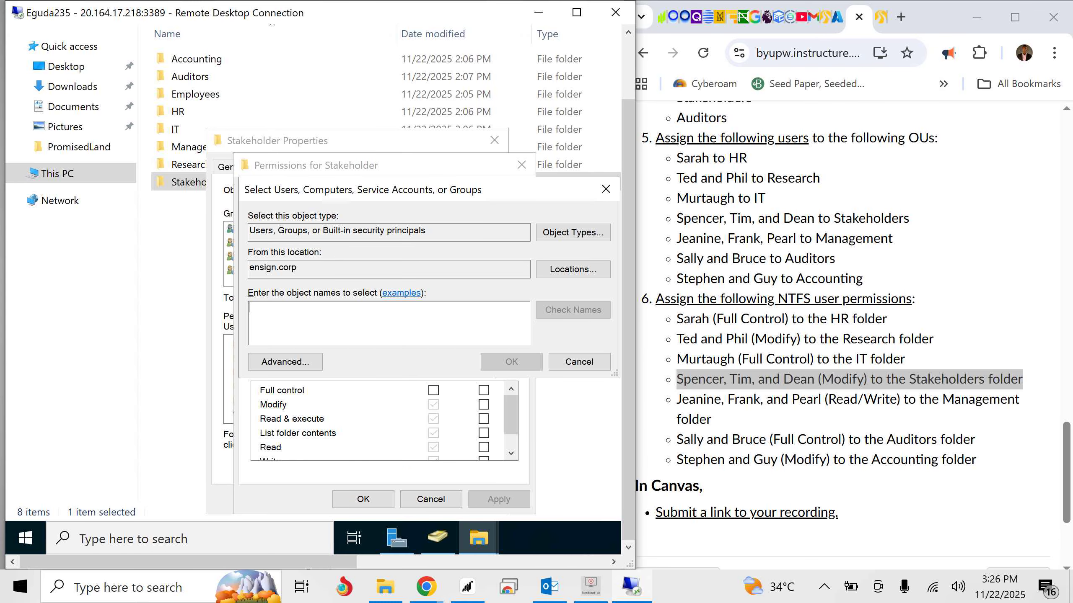
{"action": "type", "text": "Spencer"}
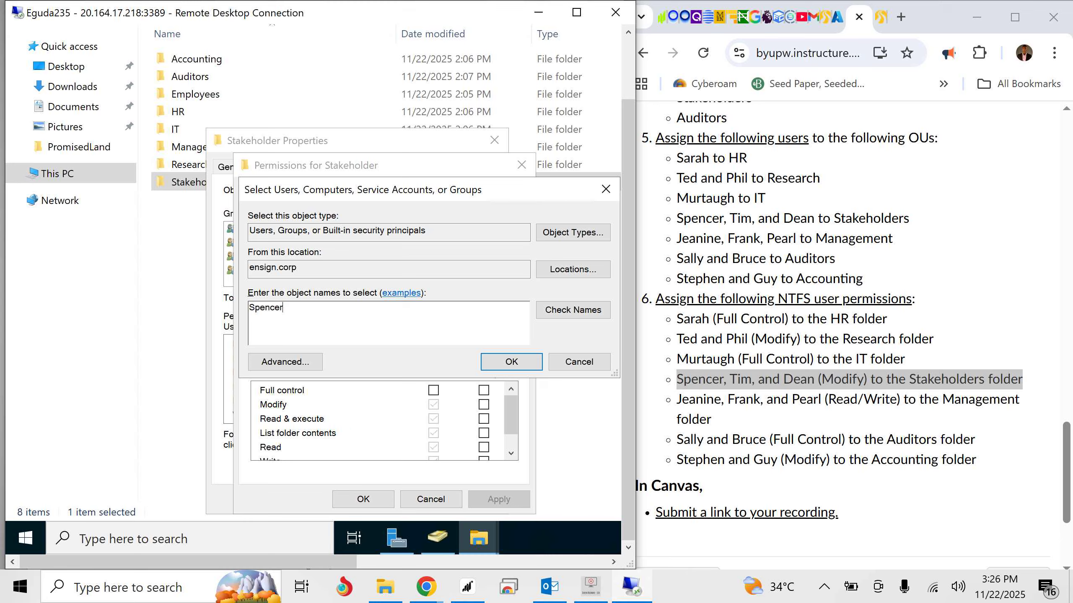
{"action": "left_click", "coordinate": [573, 310]}
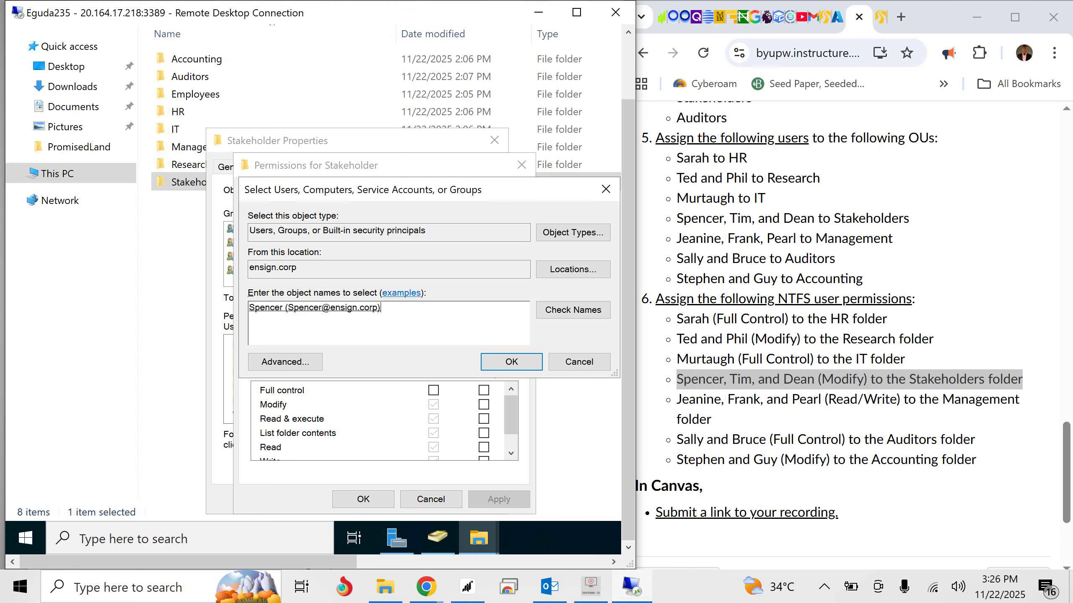
{"action": "left_click", "coordinate": [511, 361]}
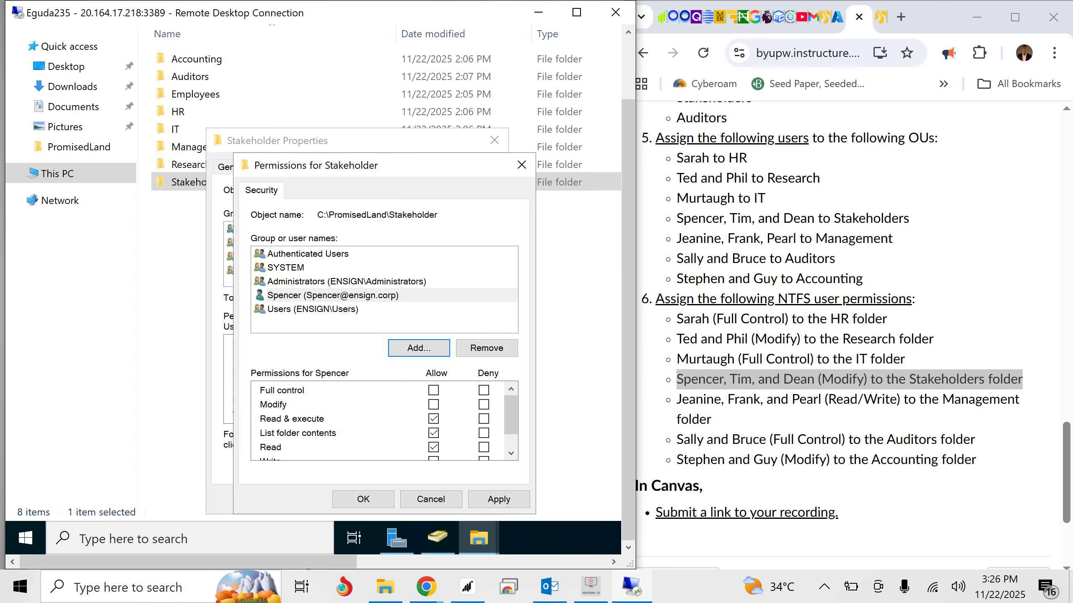
- Add the second and third users listed for Stakeholders to the Stakeholder folder's permission entries
{"action": "left_click", "coordinate": [419, 348]}
{"action": "type", "text": "Tim"}
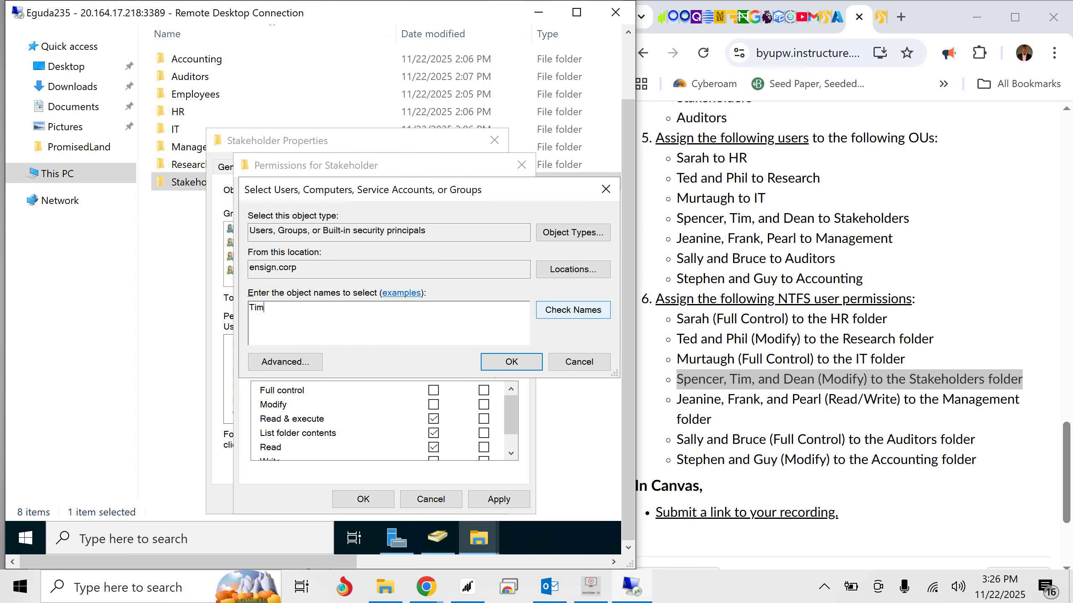
{"action": "left_click", "coordinate": [573, 310]}
{"action": "left_click", "coordinate": [512, 362]}
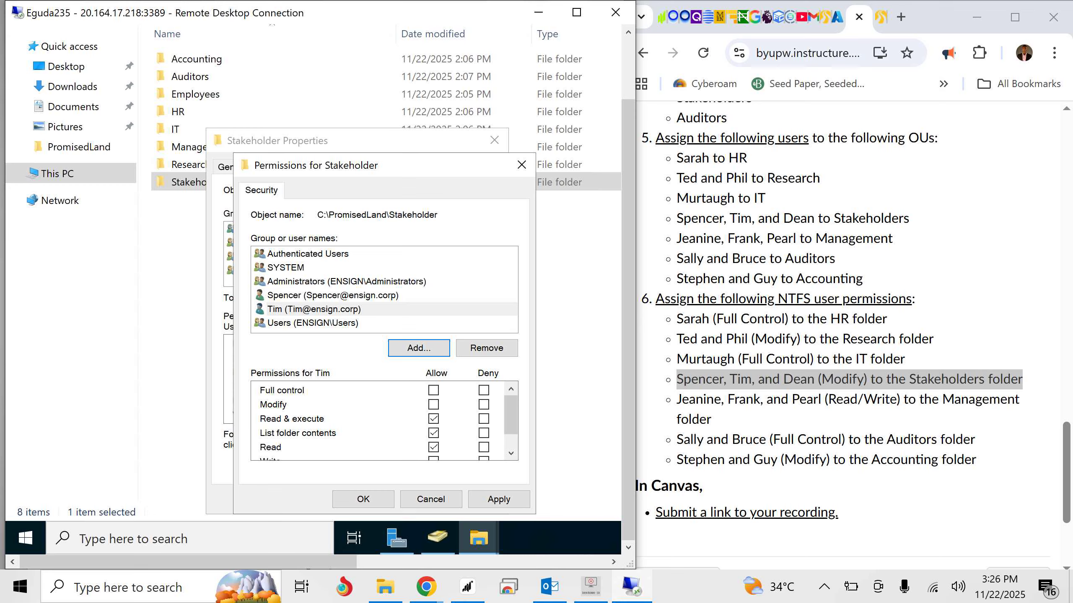
{"action": "left_click", "coordinate": [418, 348]}
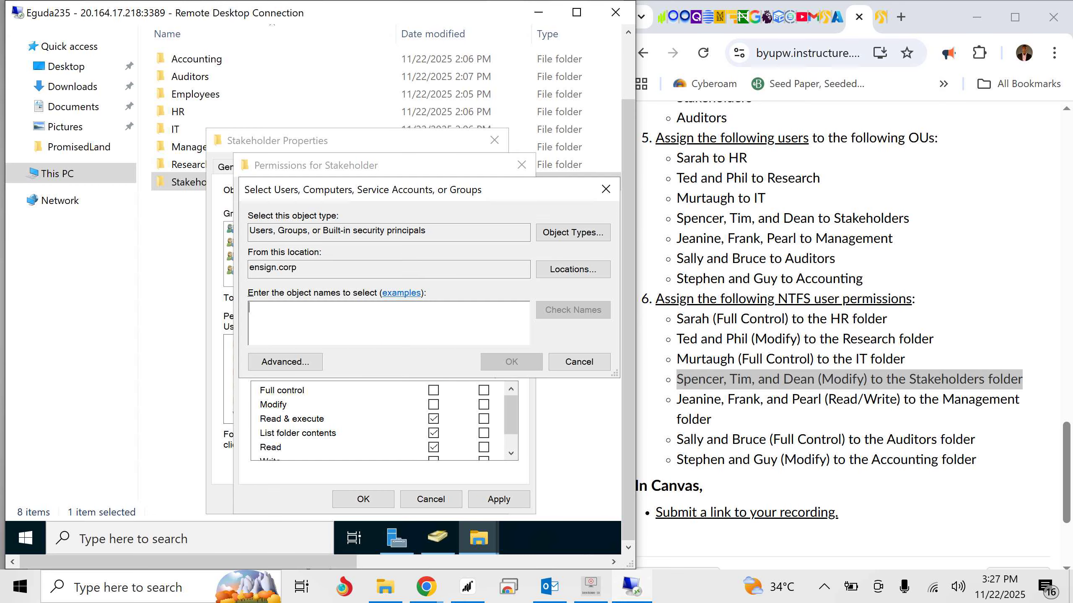
{"action": "type", "text": "Dean"}
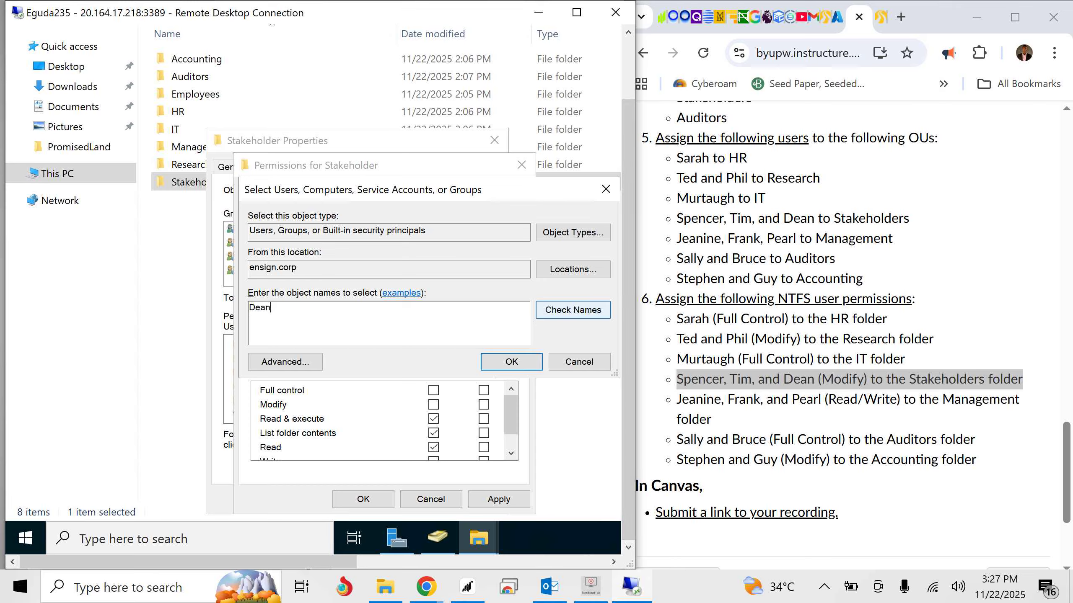
{"action": "left_click", "coordinate": [572, 309]}
{"action": "key", "text": "Return"}
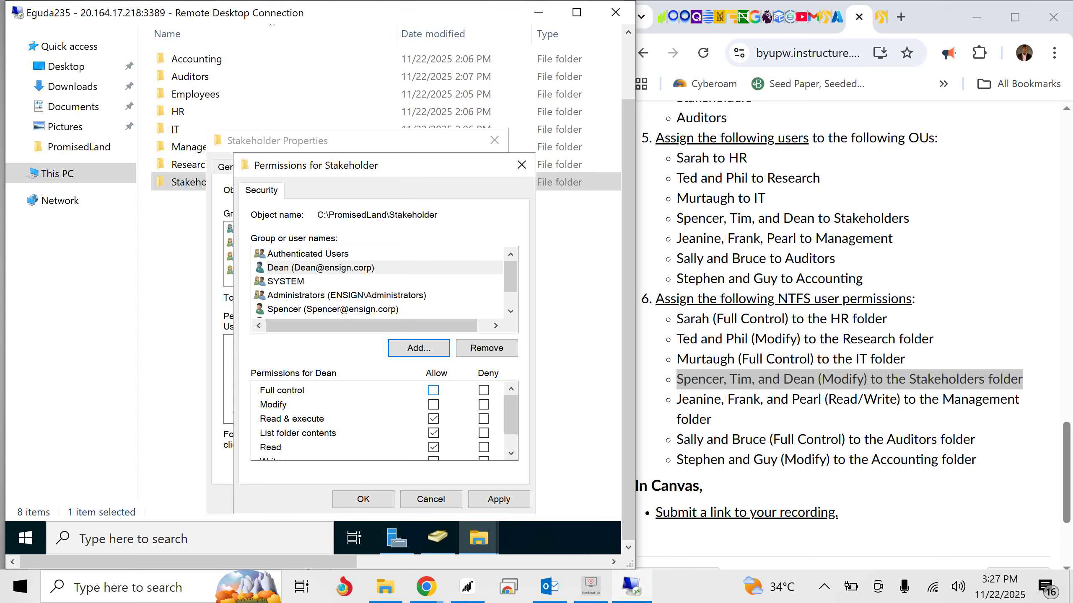
- Allow Modify for each of the three added Stakeholder users, then apply the permissions and close the folder's properties
{"action": "left_click", "coordinate": [433, 404]}
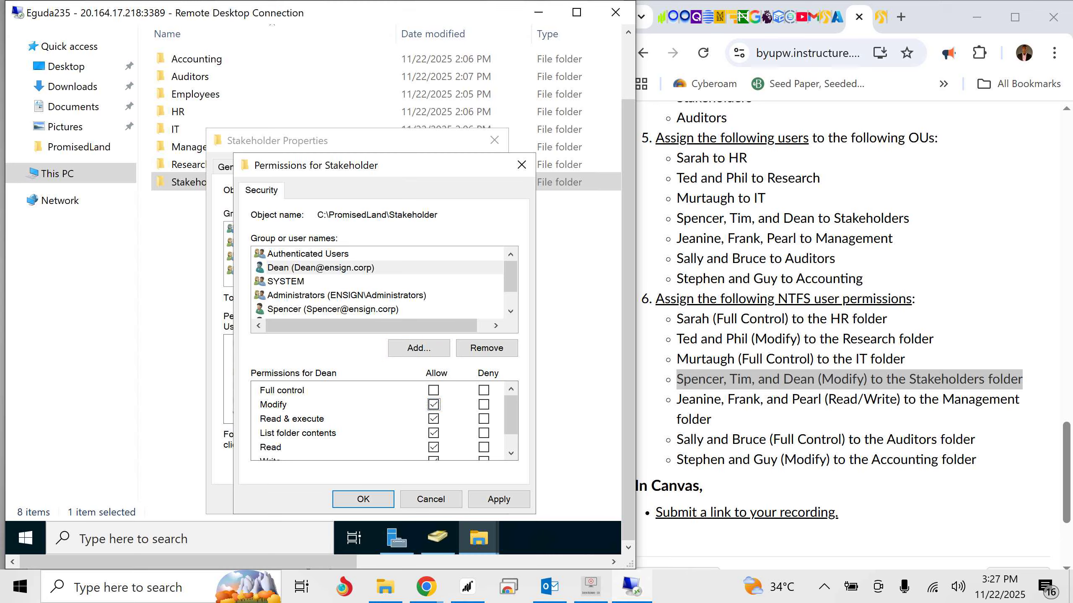
{"action": "left_click", "coordinate": [332, 309]}
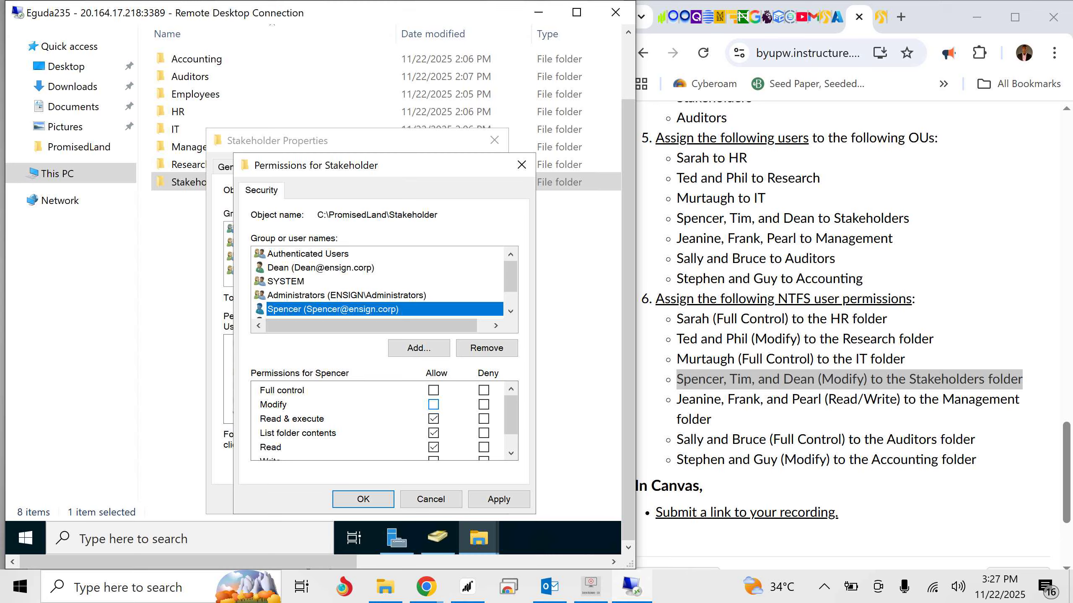
{"action": "left_click", "coordinate": [434, 404]}
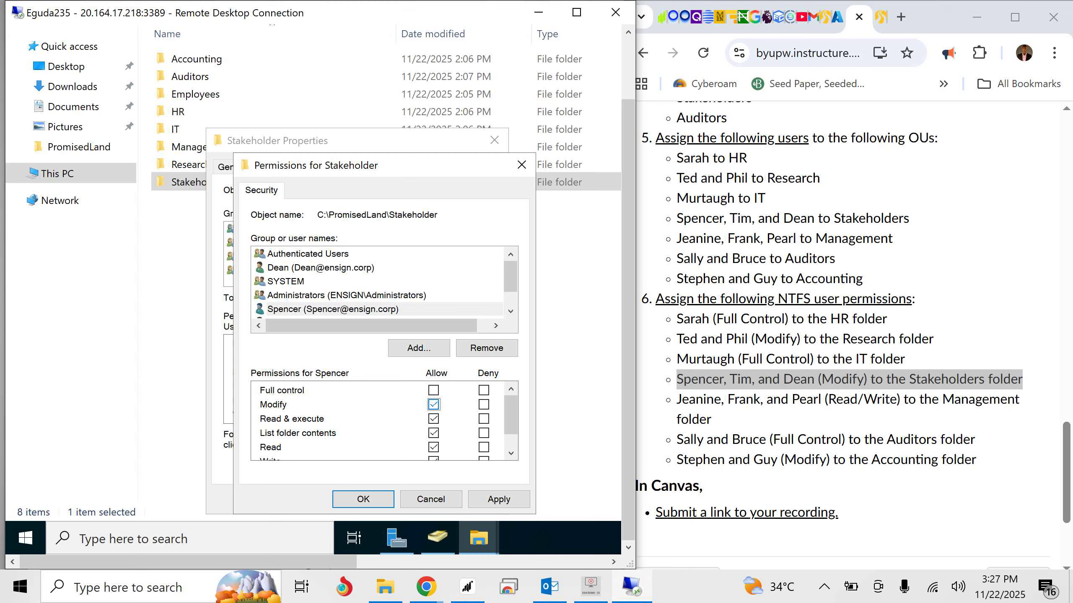
{"action": "left_click", "coordinate": [511, 312]}
{"action": "left_click", "coordinate": [510, 311]}
{"action": "left_click", "coordinate": [326, 296]}
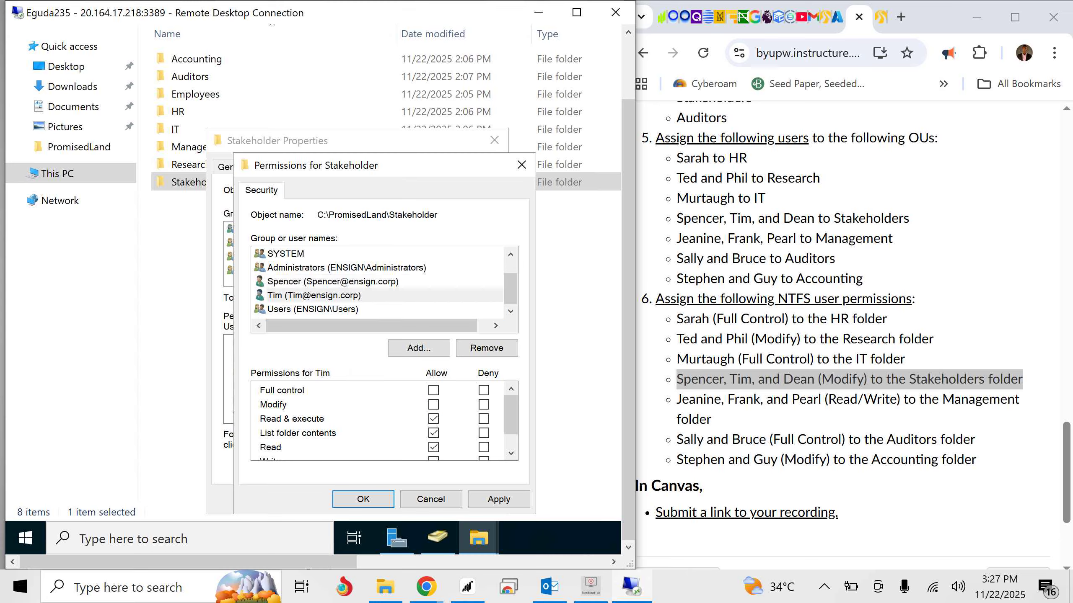
{"action": "left_click", "coordinate": [434, 404]}
{"action": "left_click", "coordinate": [498, 499]}
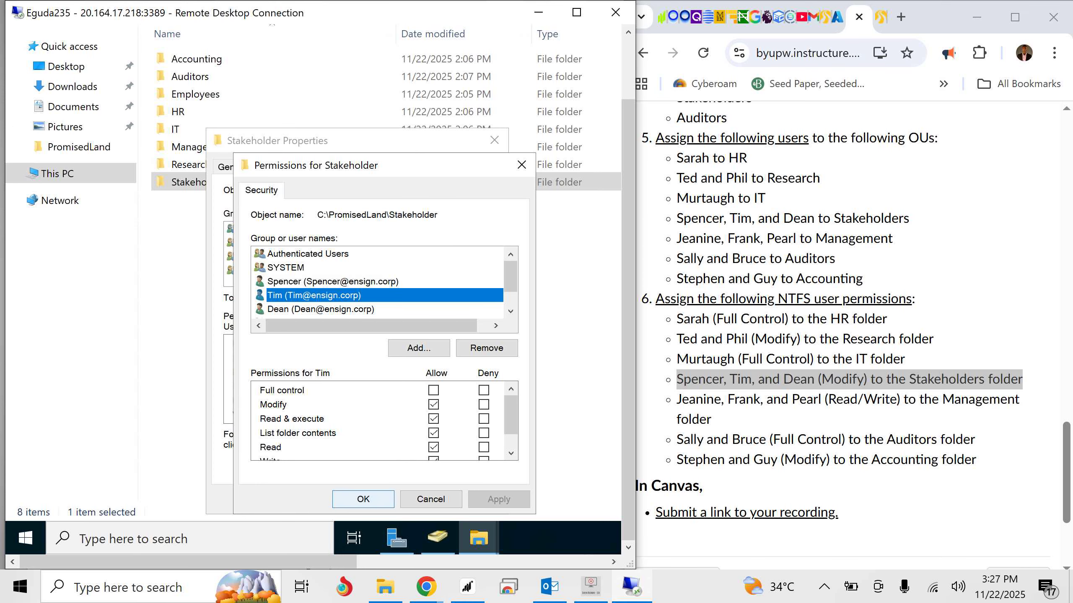
{"action": "left_click", "coordinate": [362, 499]}
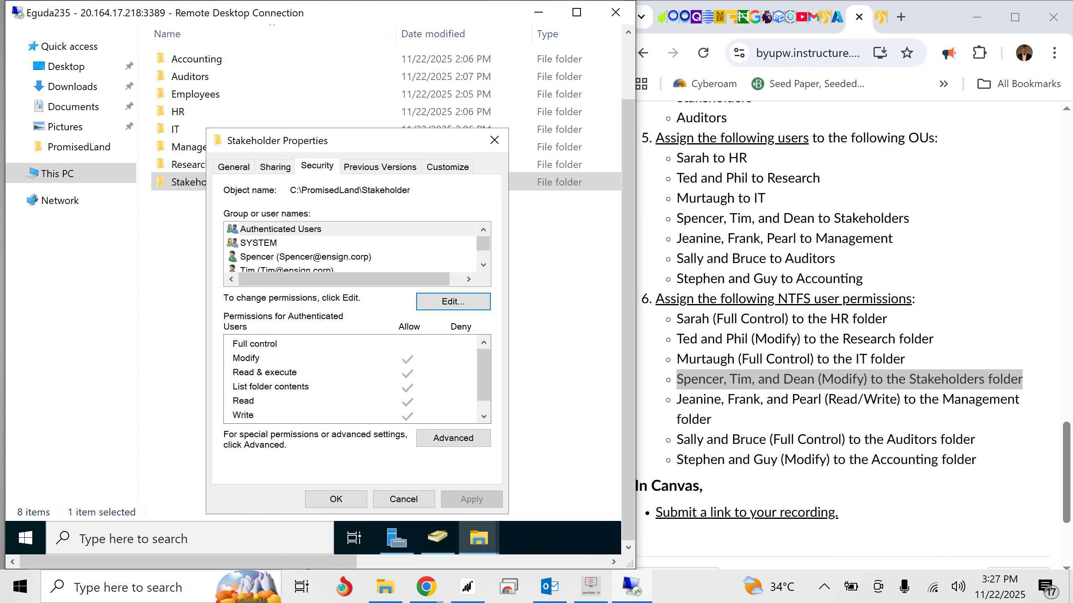
{"action": "left_click", "coordinate": [336, 499]}
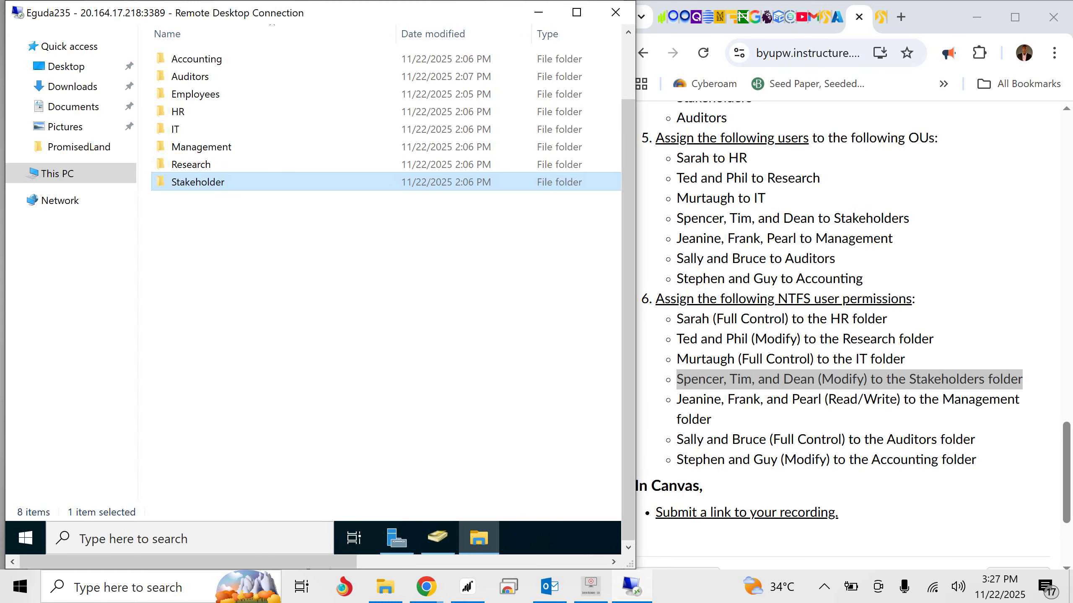
- Highlight the Management requirement in the Canvas assignment and add its first listed user to the Management folder's permission entries
{"action": "left_click_drag", "start_coordinate": [677, 400], "coordinate": [714, 420]}
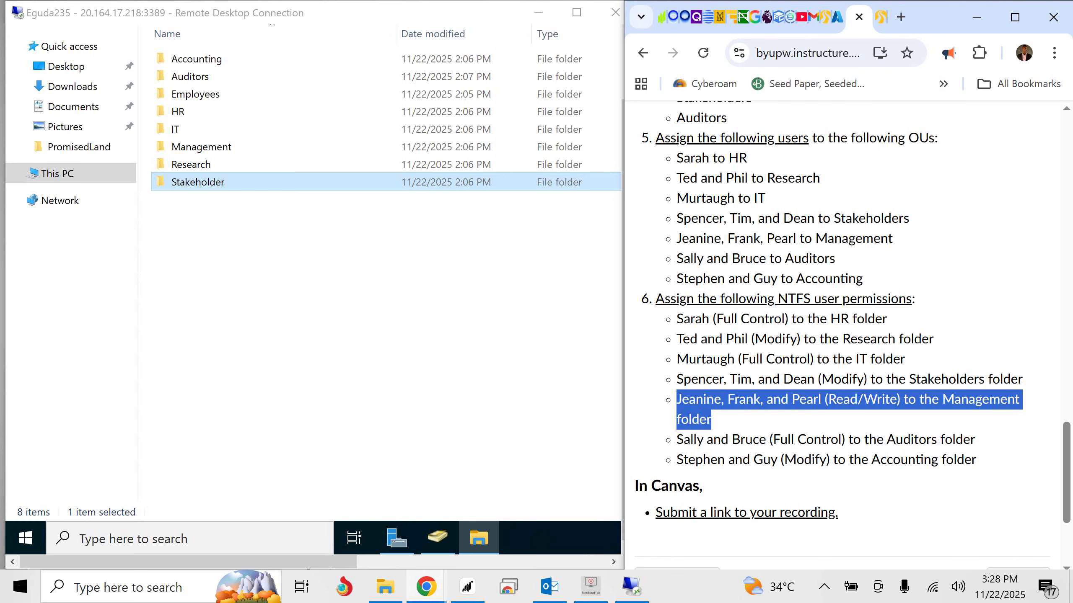
{"action": "right_click", "coordinate": [233, 147]}
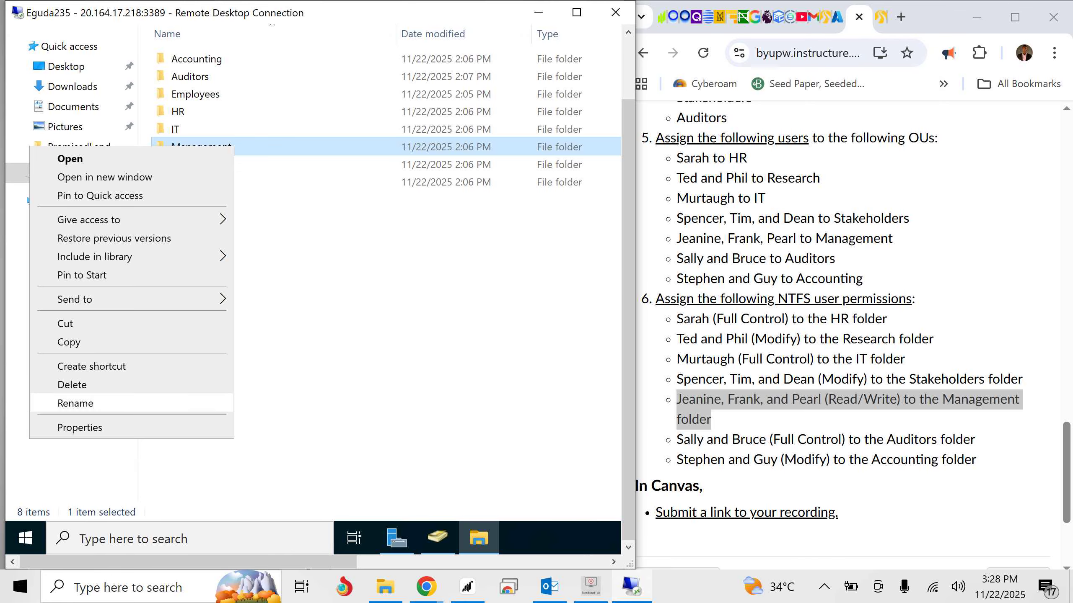
{"action": "left_click", "coordinate": [80, 427]}
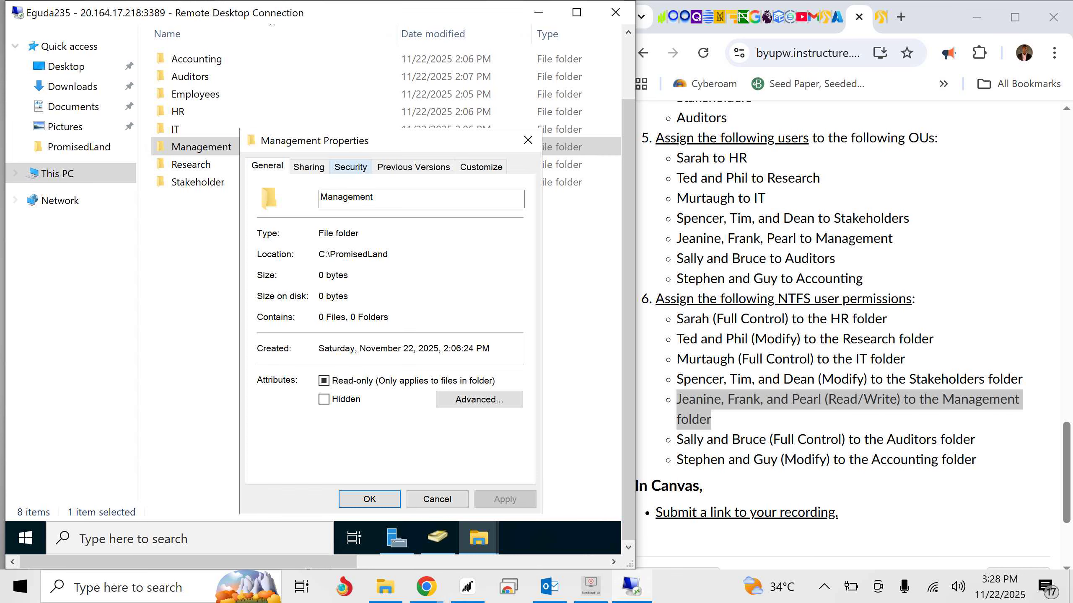
{"action": "left_click", "coordinate": [351, 167]}
{"action": "left_click", "coordinate": [487, 302]}
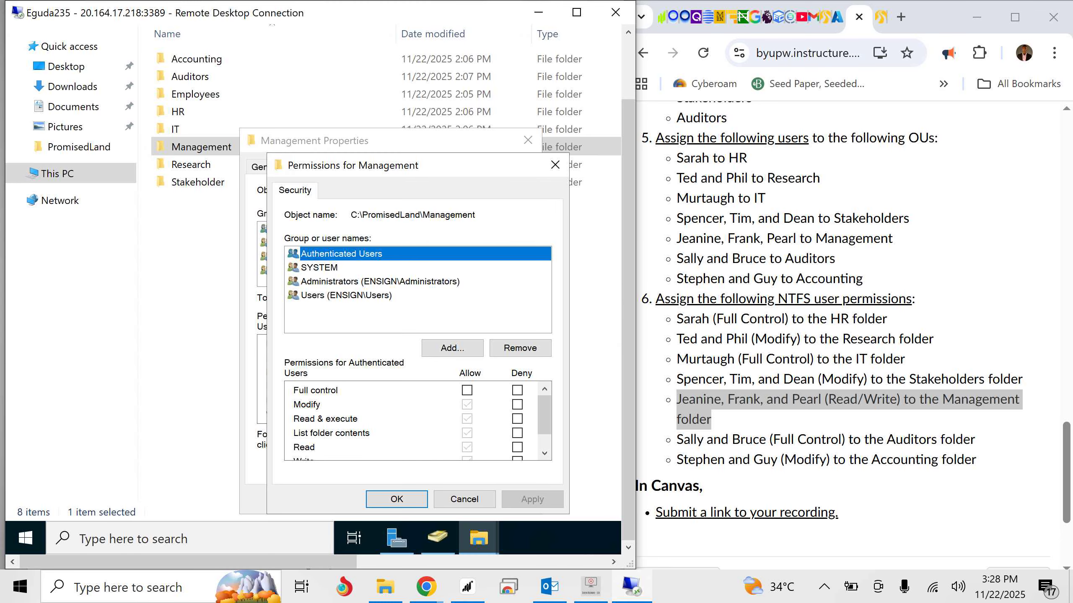
{"action": "left_click", "coordinate": [452, 348]}
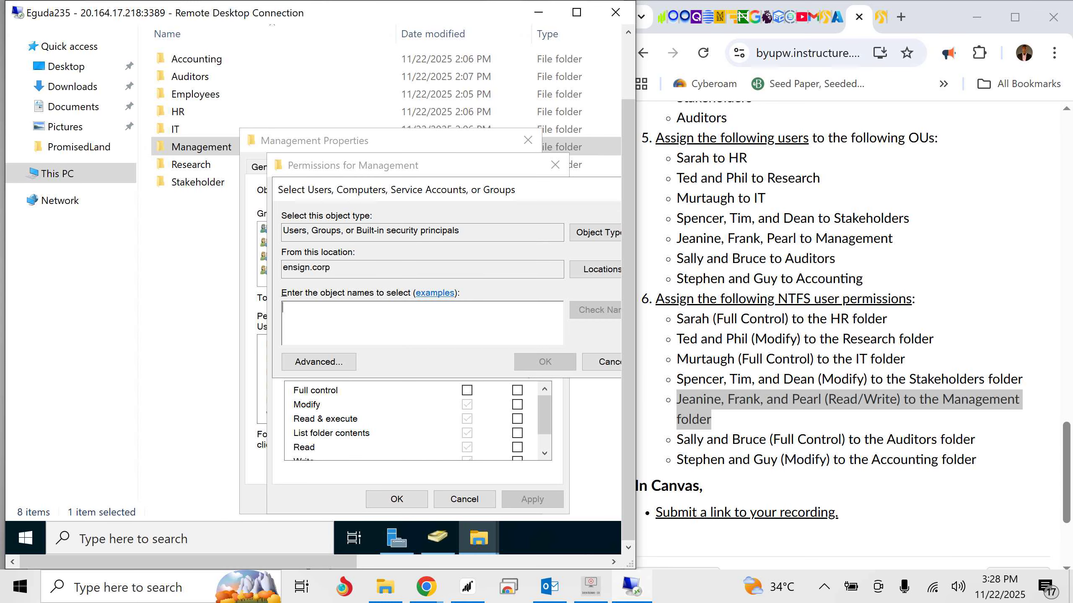
{"action": "type", "text": "Jeanin"}
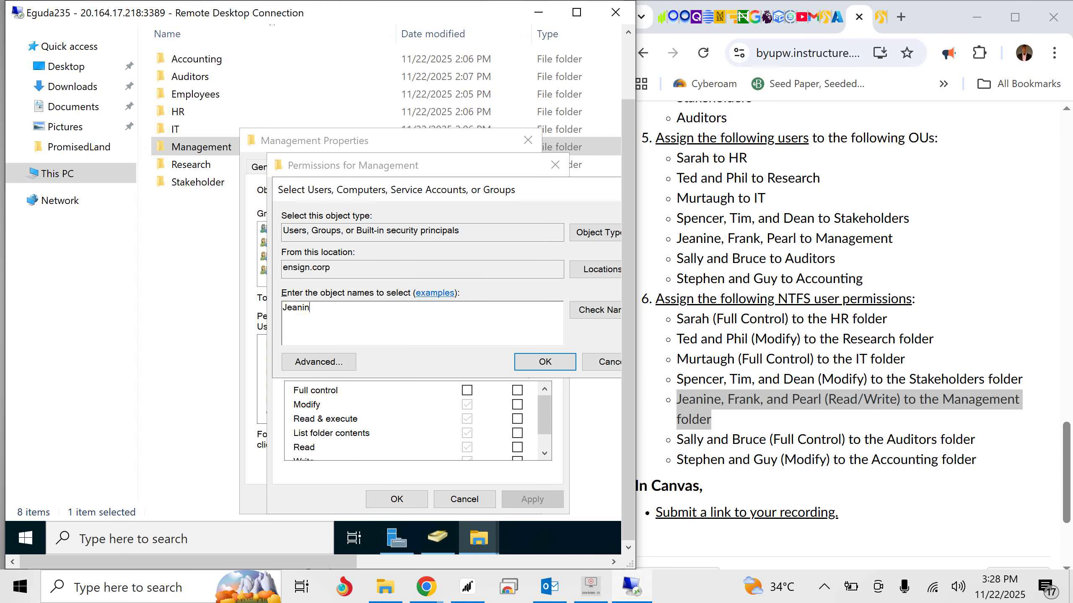
{"action": "type", "text": "e"}
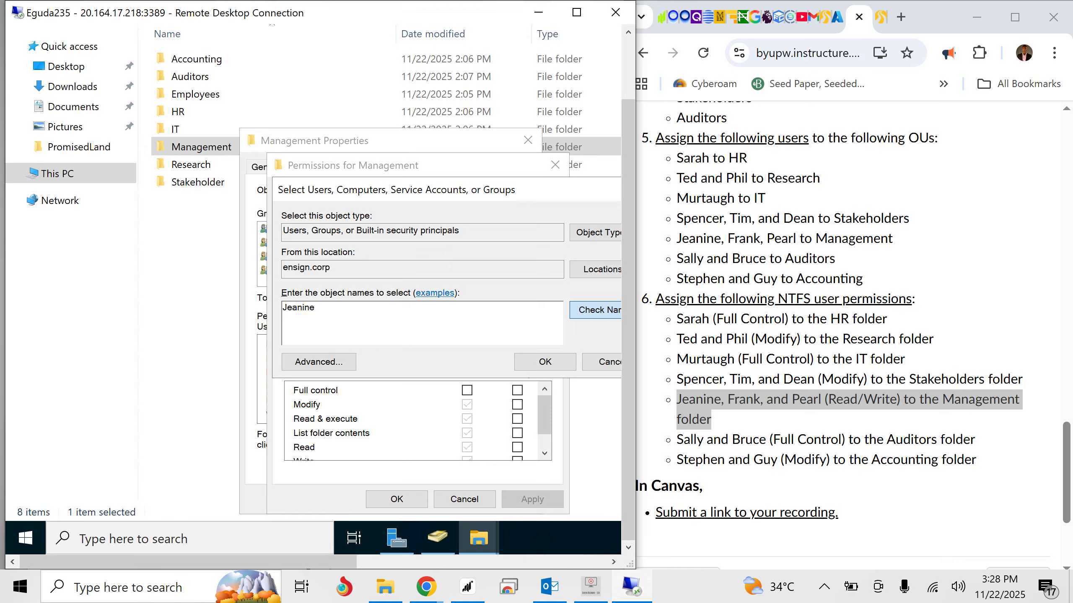
{"action": "key", "text": "Return"}
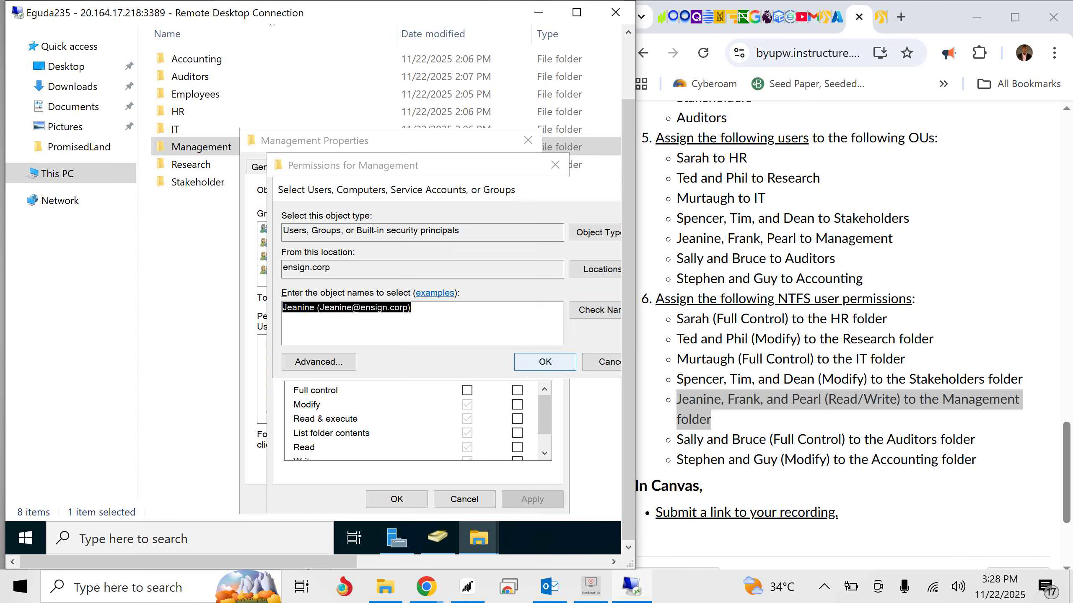
{"action": "key", "text": "Return"}
{"action": "key", "text": "Return"}
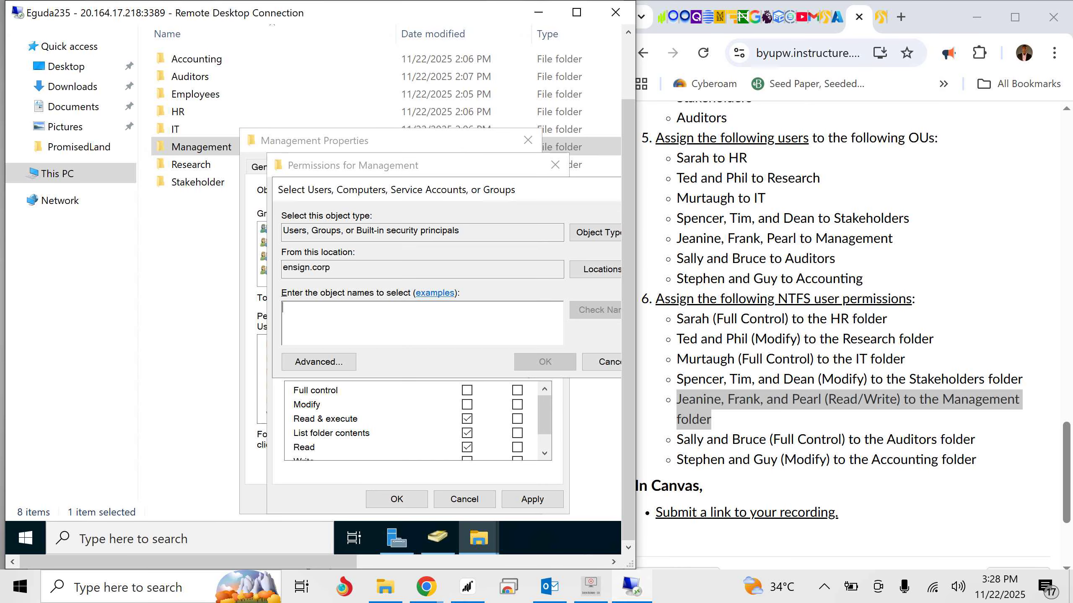
- Add the second and third users listed for Management to the Management folder's permission entries
{"action": "type", "text": "Frank"}
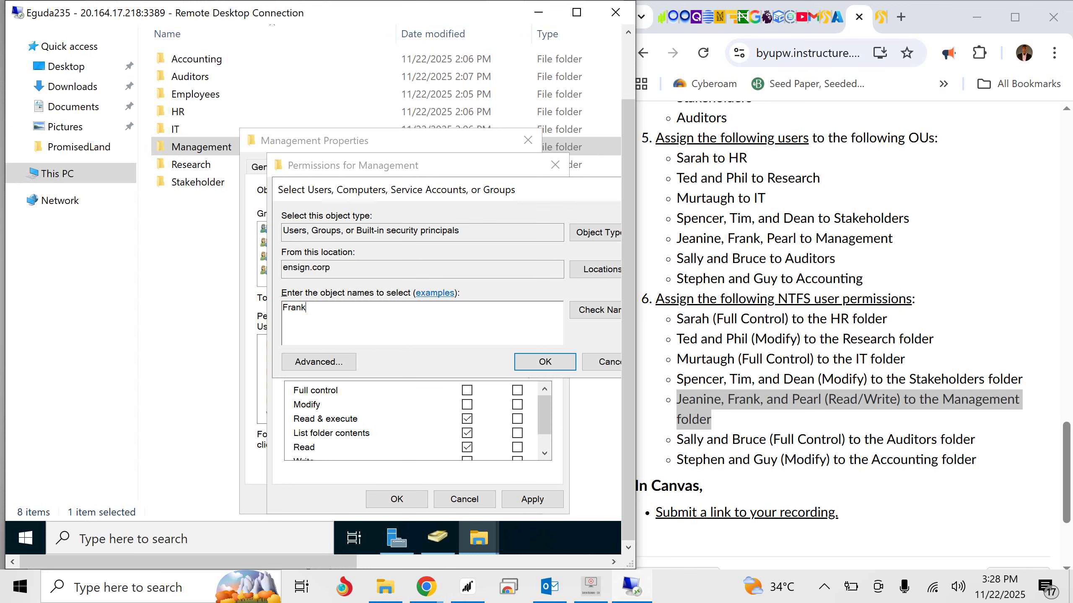
{"action": "key", "text": "ctrl+k"}
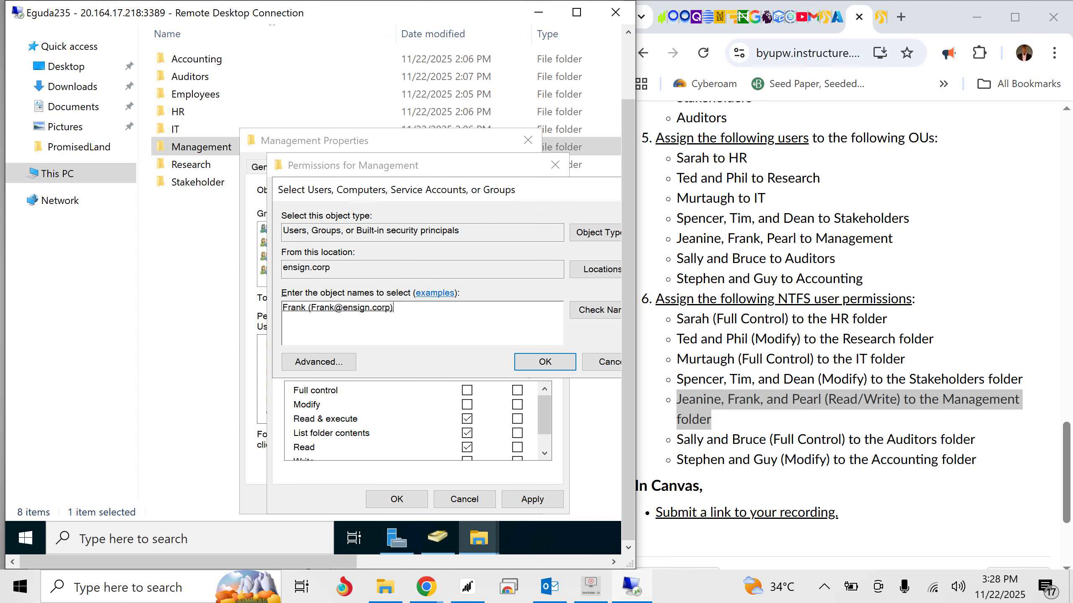
{"action": "key", "text": "Return"}
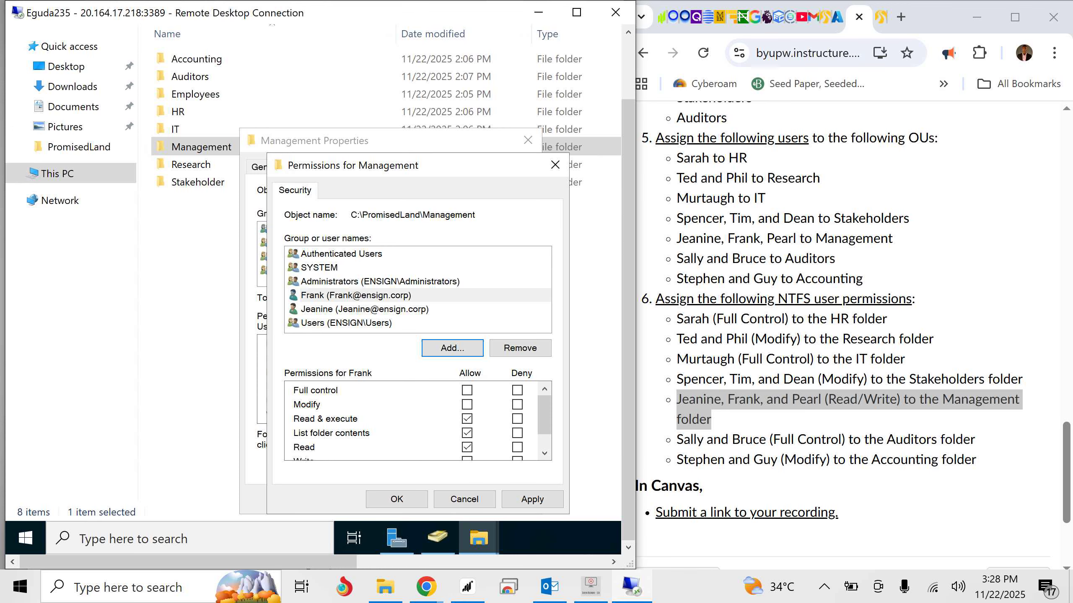
{"action": "key", "text": "Return"}
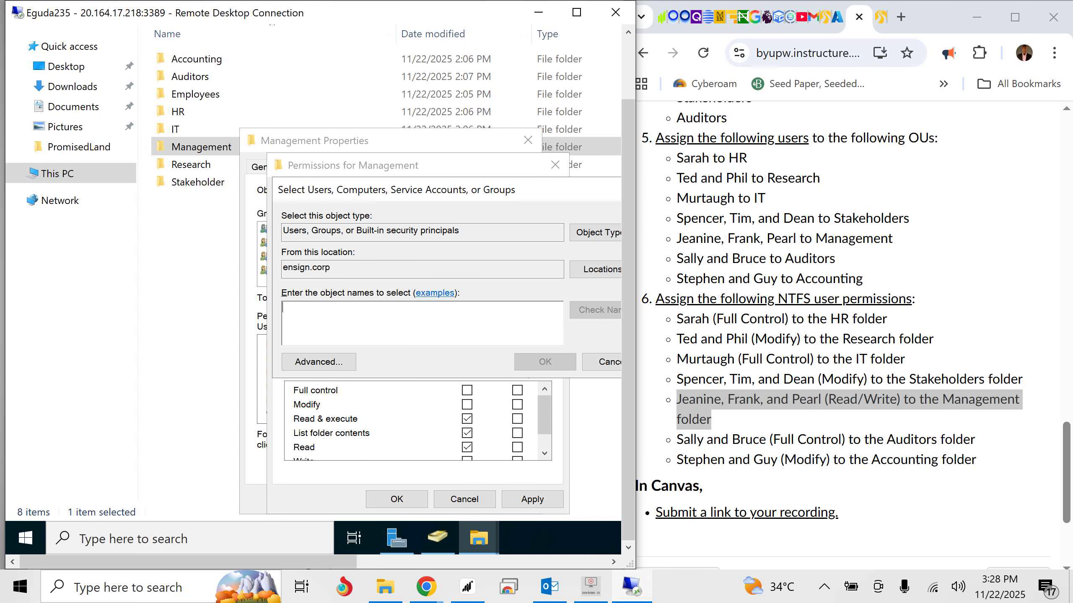
{"action": "type", "text": "Pearl"}
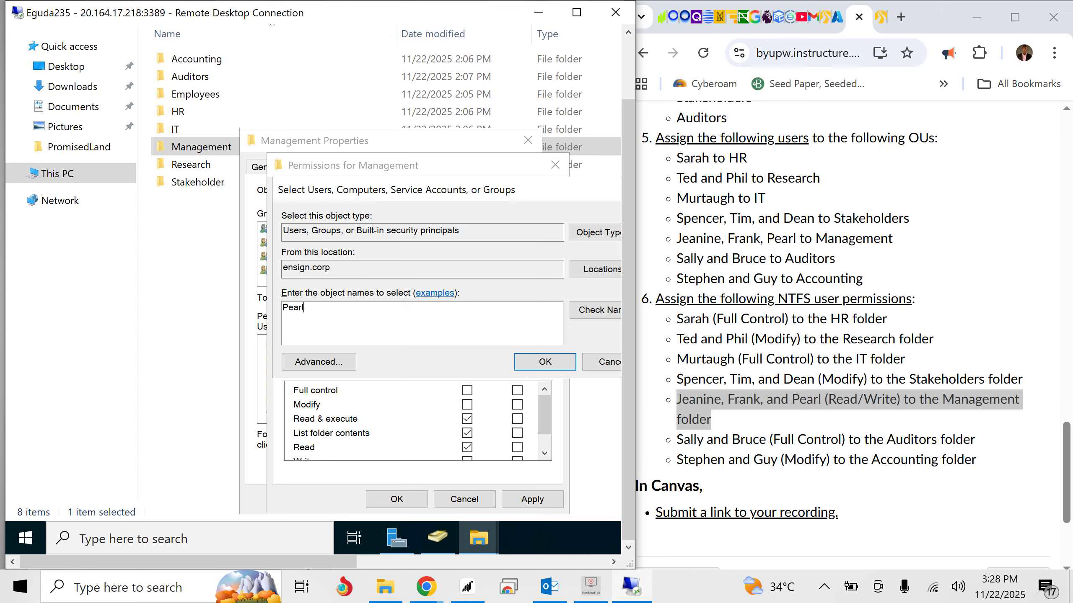
{"action": "key", "text": "ctrl+k"}
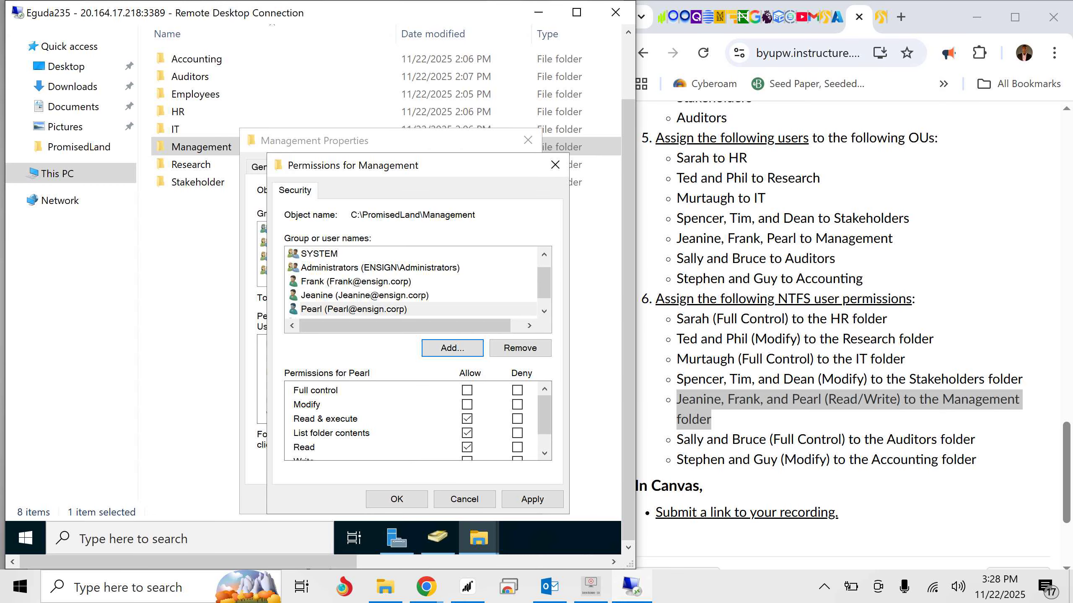
- Allow Write on the Management folder for the third listed Management user, keeping Read allowed
{"action": "left_click", "coordinate": [354, 309]}
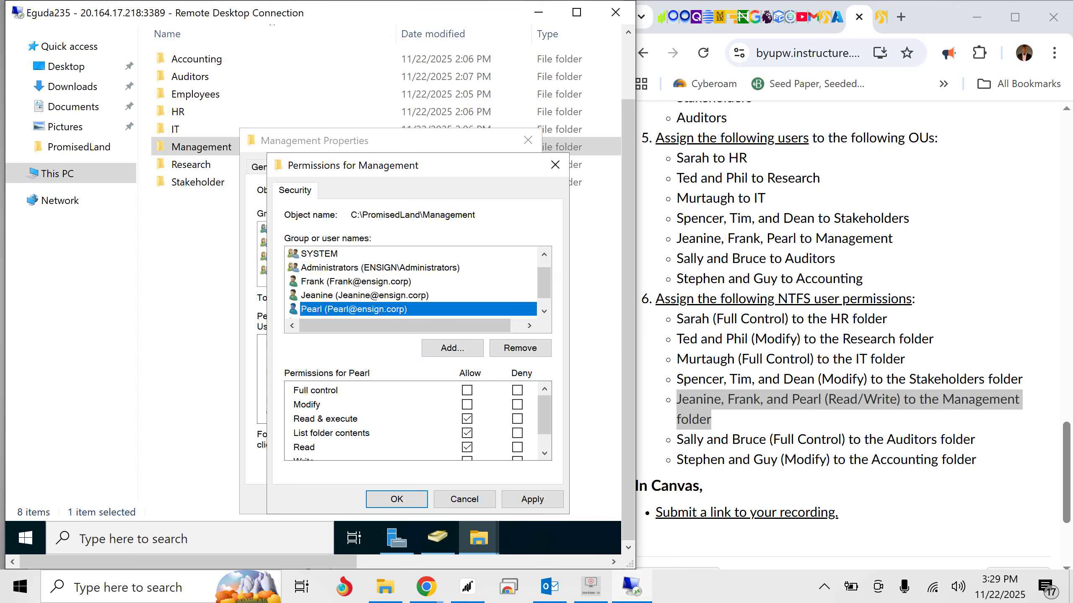
{"action": "left_click", "coordinate": [365, 295]}
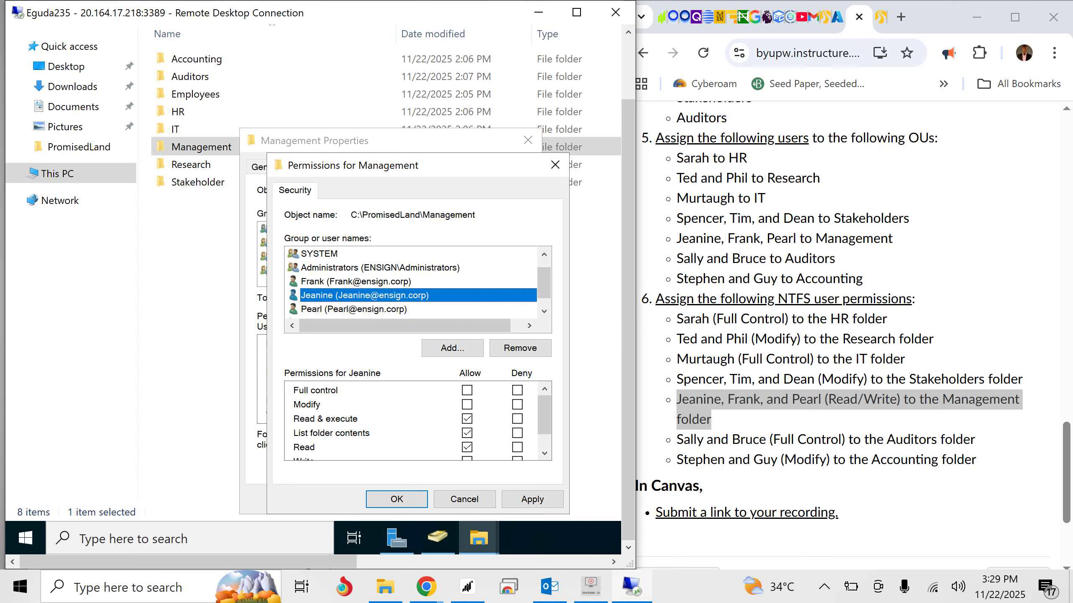
{"action": "left_click", "coordinate": [354, 310]}
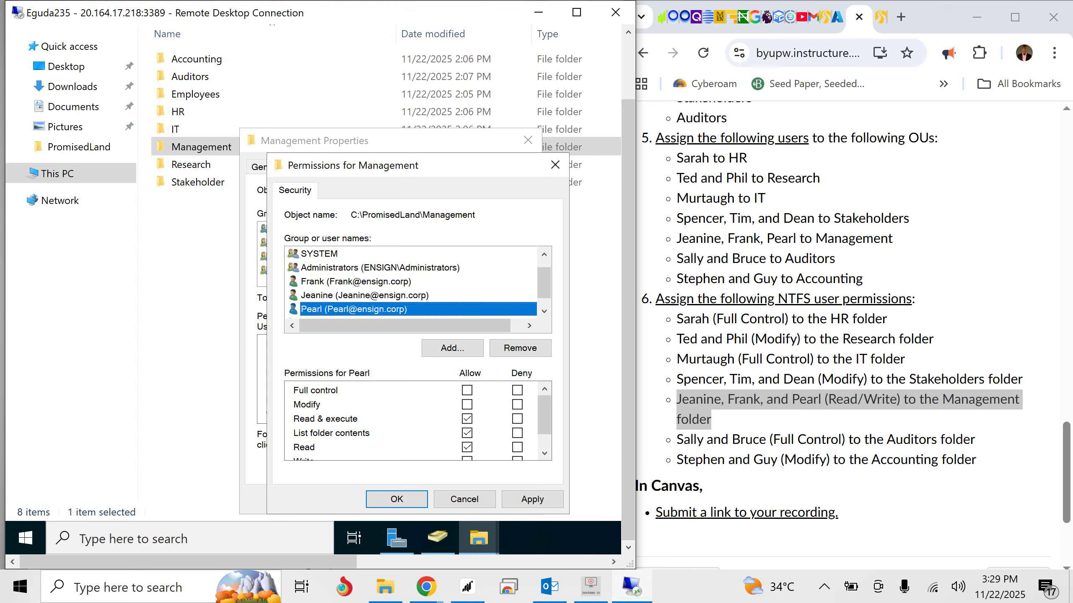
{"action": "scroll", "coordinate": [417, 420], "scroll_direction": "down", "scroll_amount": 1}
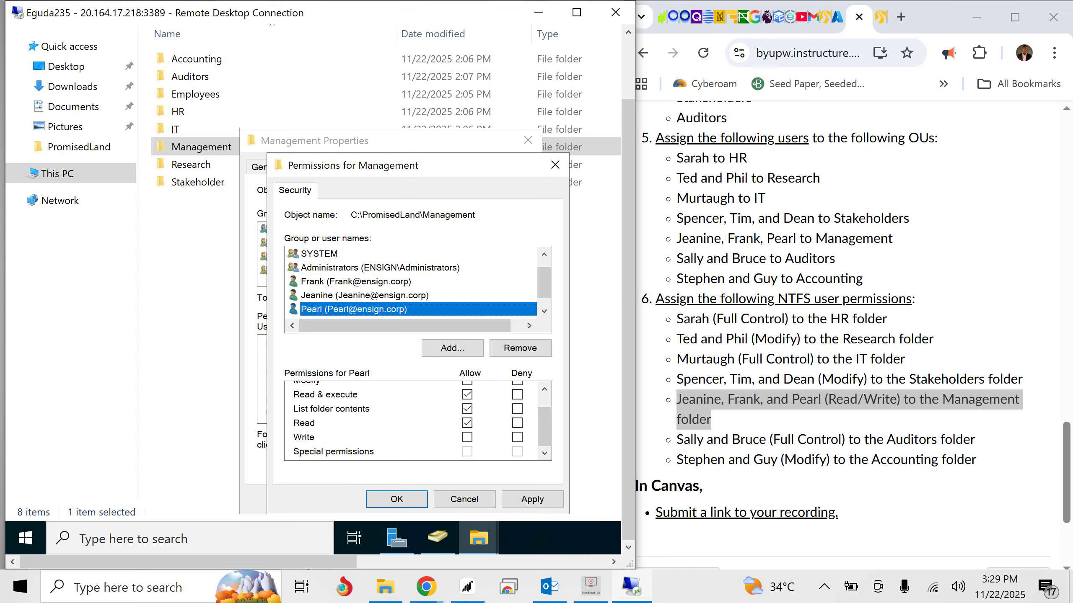
{"action": "left_click", "coordinate": [467, 437]}
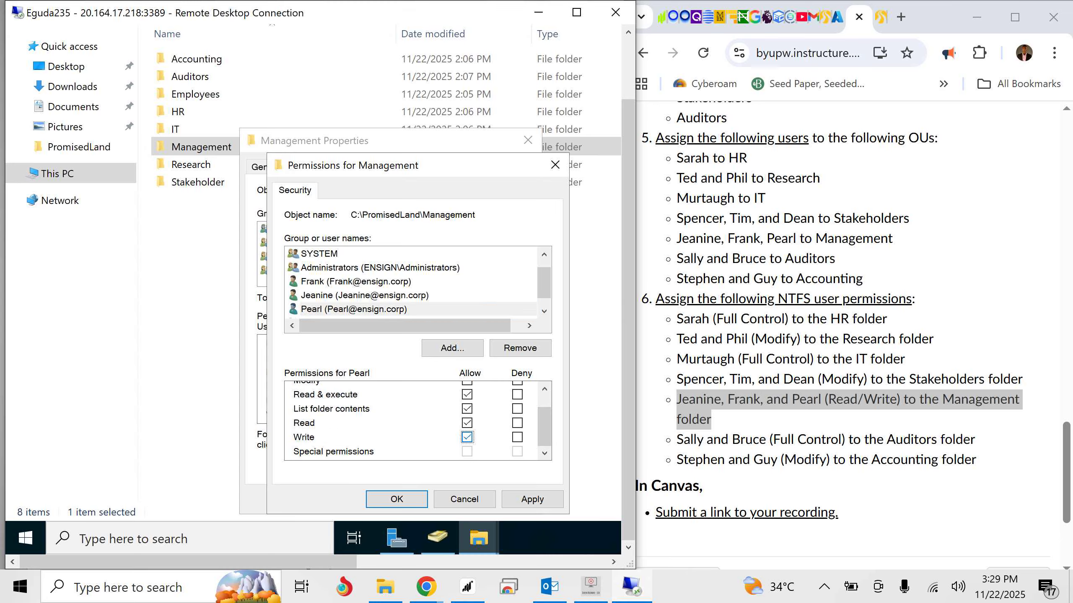
{"action": "scroll", "coordinate": [418, 420], "scroll_direction": "up", "scroll_amount": 1}
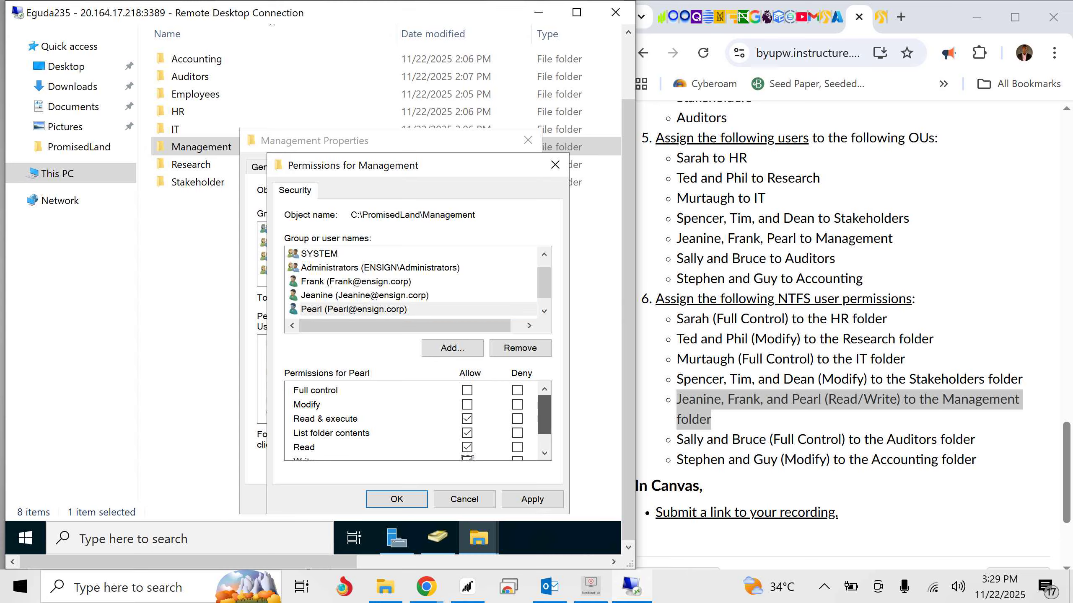
{"action": "scroll", "coordinate": [417, 420], "scroll_direction": "down", "scroll_amount": 1}
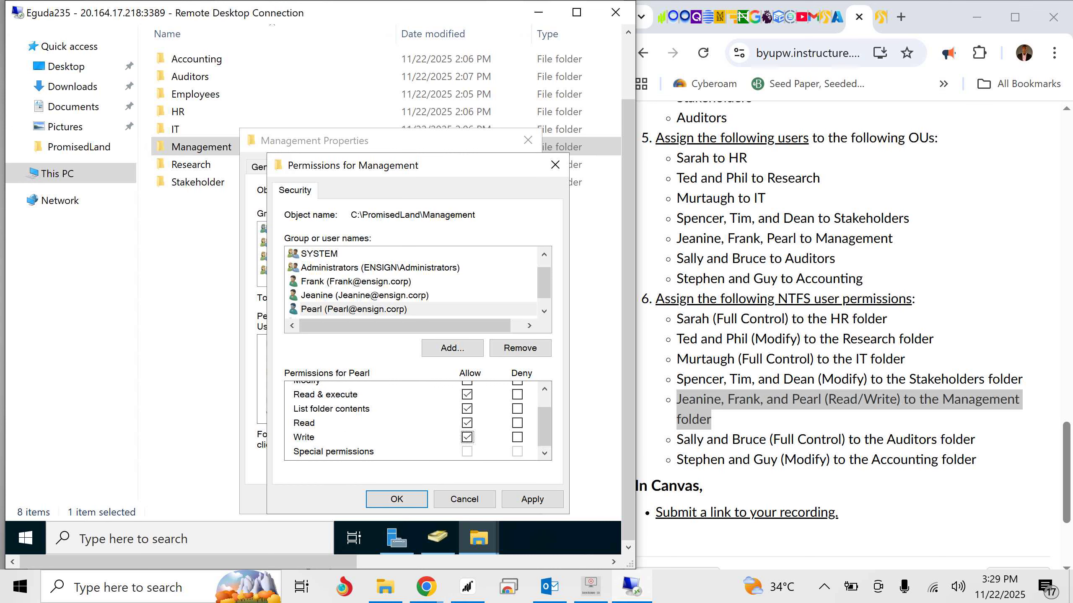
{"action": "scroll", "coordinate": [544, 422], "scroll_direction": "up", "scroll_amount": 1}
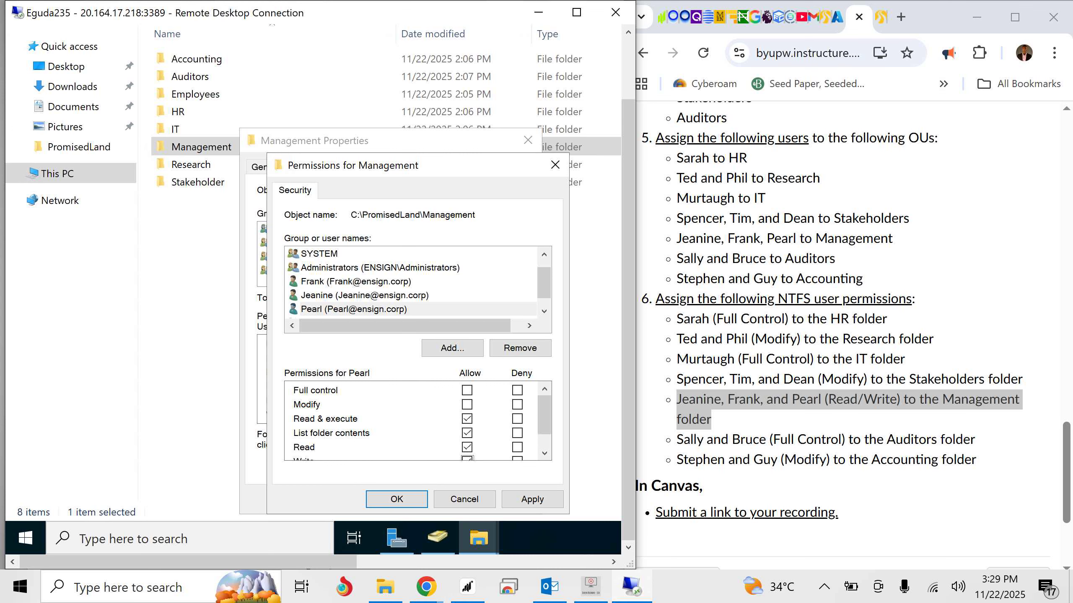
- Allow Write on the Management folder for the first and second listed Management users
{"action": "left_click", "coordinate": [365, 295]}
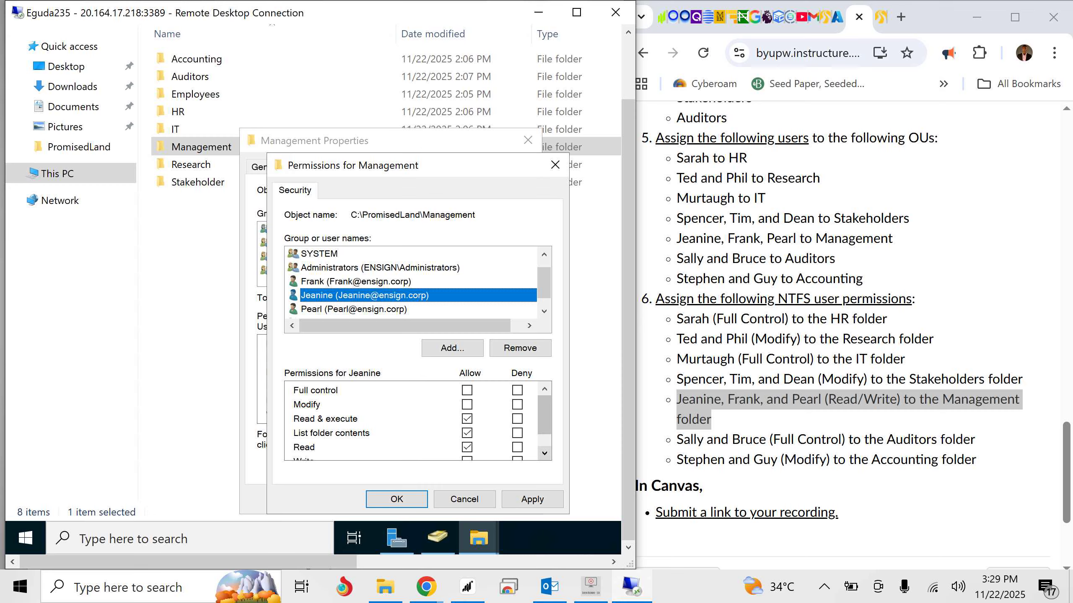
{"action": "scroll", "coordinate": [544, 422], "scroll_direction": "down", "scroll_amount": 1}
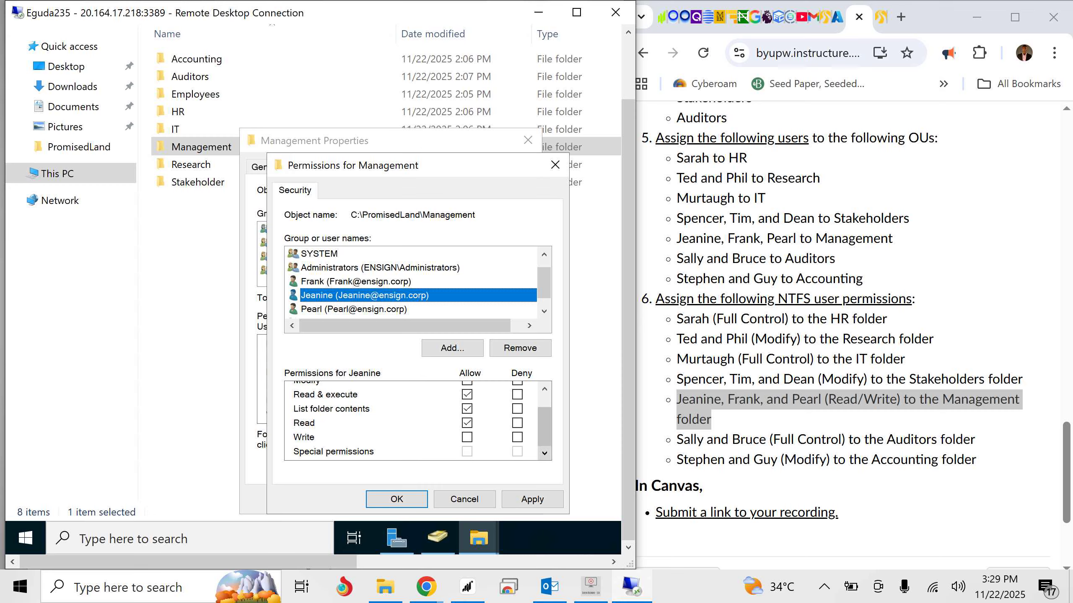
{"action": "left_click", "coordinate": [467, 437]}
{"action": "left_click_drag", "start_coordinate": [543, 427], "coordinate": [544, 414]}
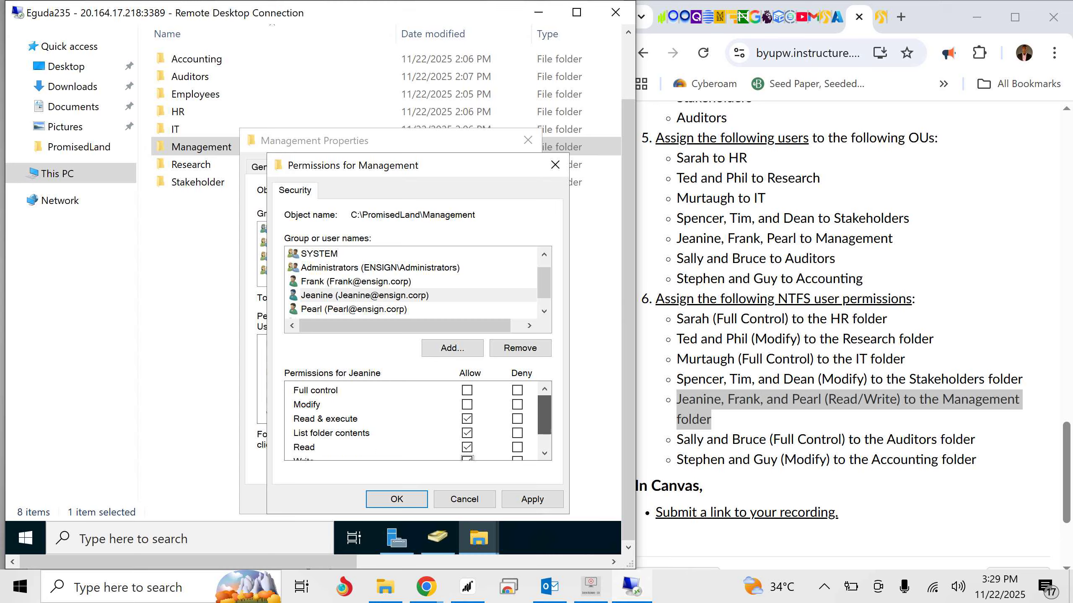
{"action": "left_click", "coordinate": [355, 282]}
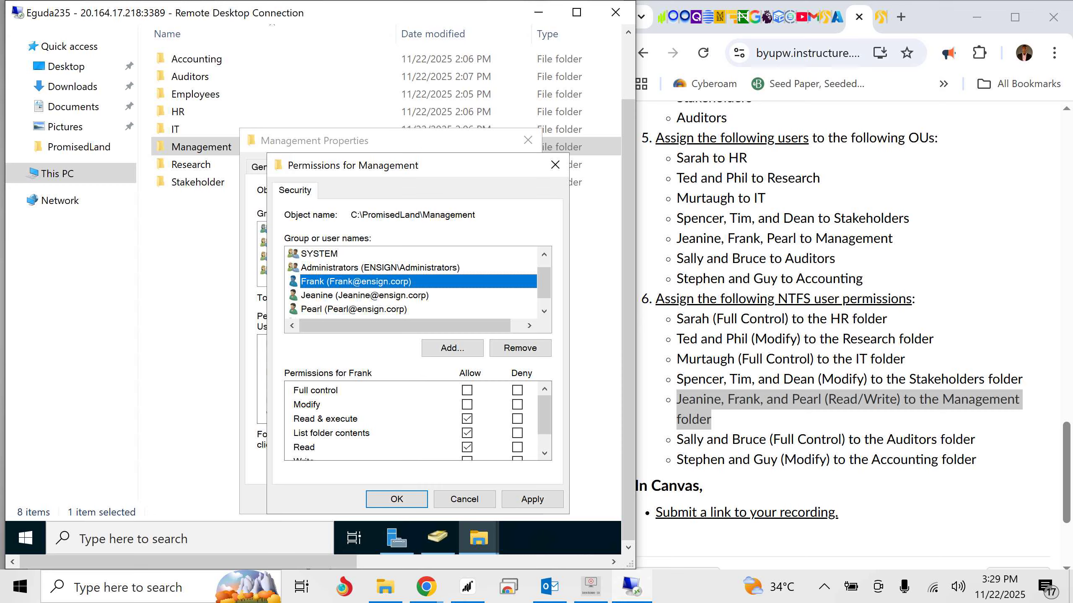
{"action": "left_click", "coordinate": [467, 458]}
{"action": "left_click", "coordinate": [467, 448]}
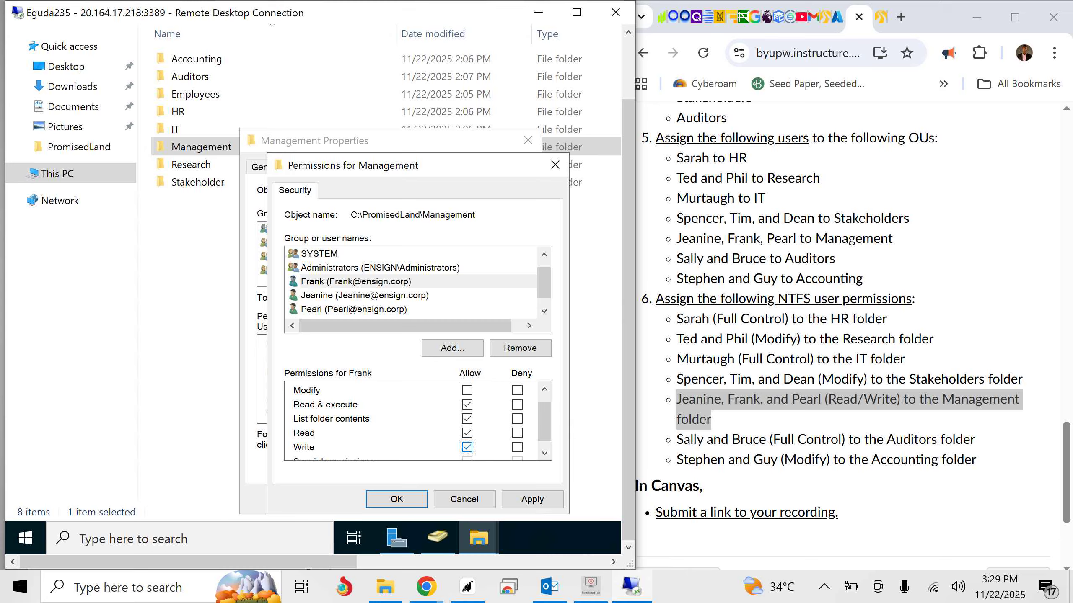
- Review the Management users' Read and Write entries, then apply the permissions and close the folder's properties
{"action": "left_click", "coordinate": [365, 296]}
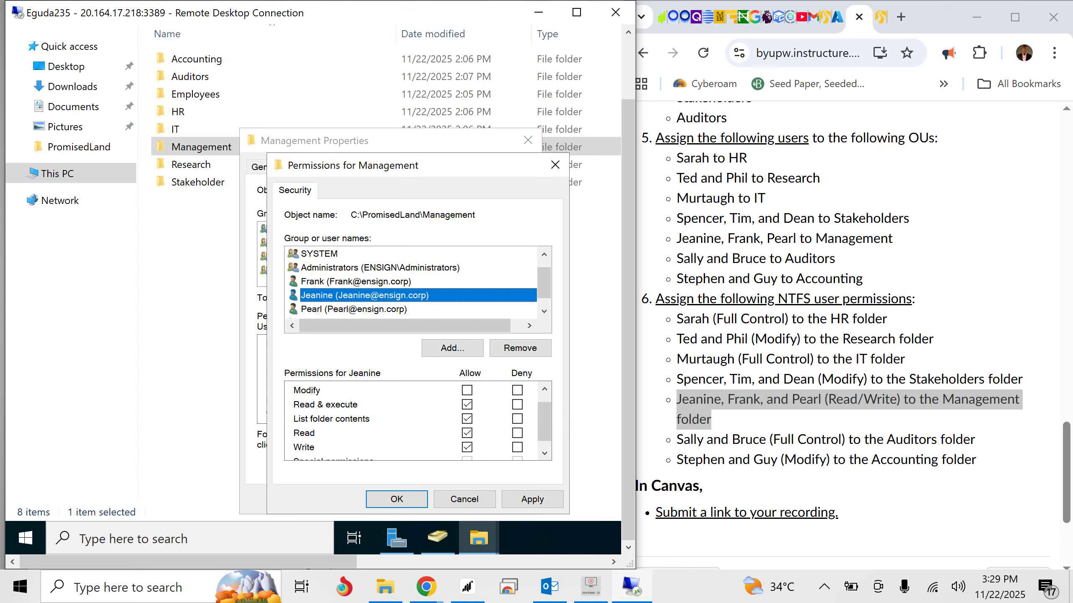
{"action": "left_click", "coordinate": [544, 453]}
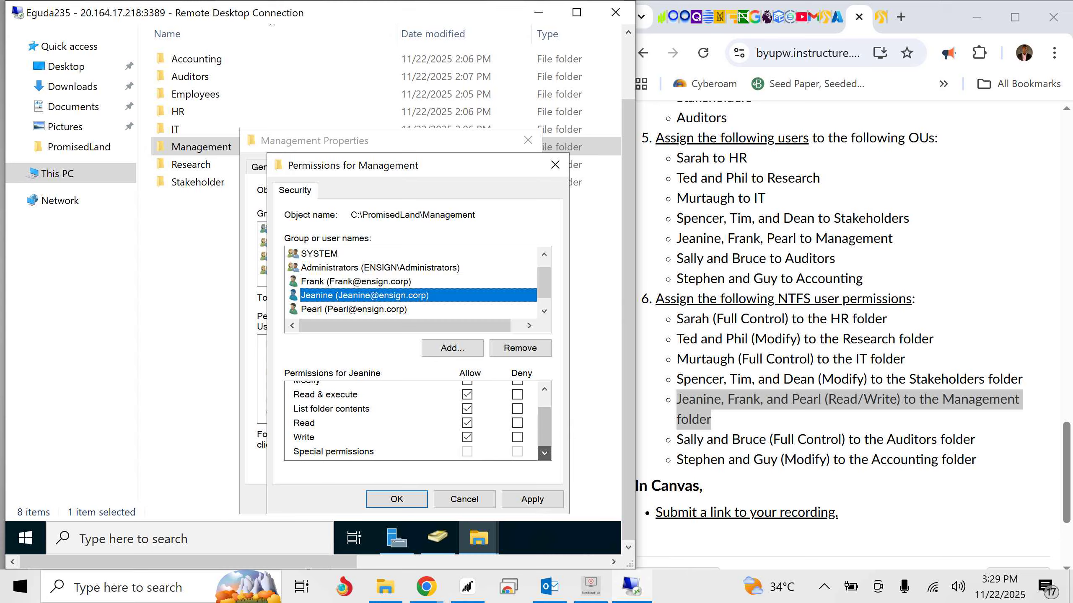
{"action": "left_click", "coordinate": [359, 310]}
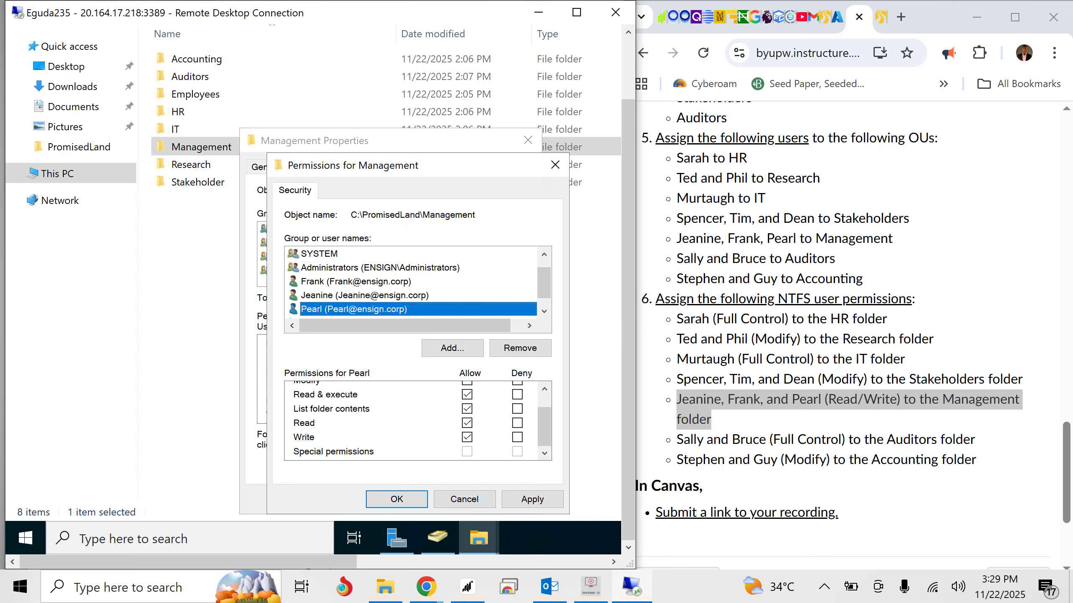
{"action": "left_click", "coordinate": [532, 499]}
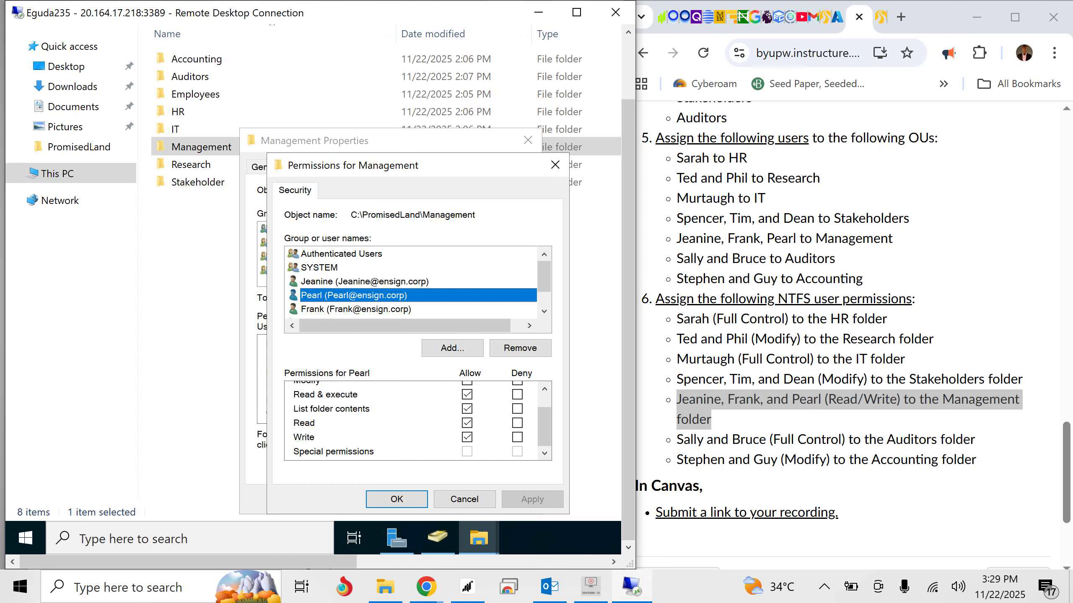
{"action": "left_click", "coordinate": [396, 499]}
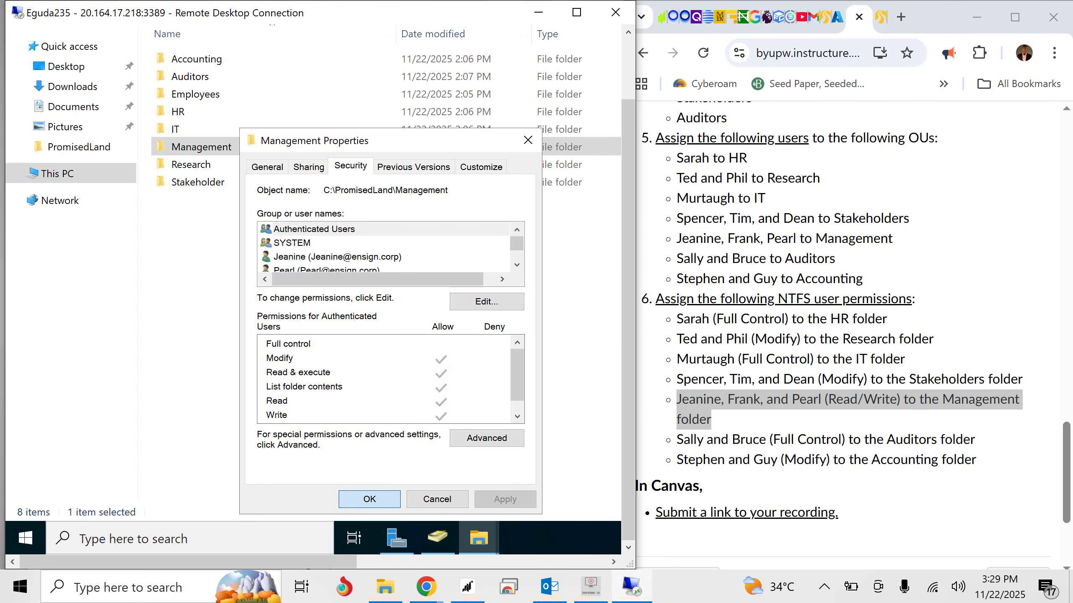
{"action": "left_click", "coordinate": [369, 499]}
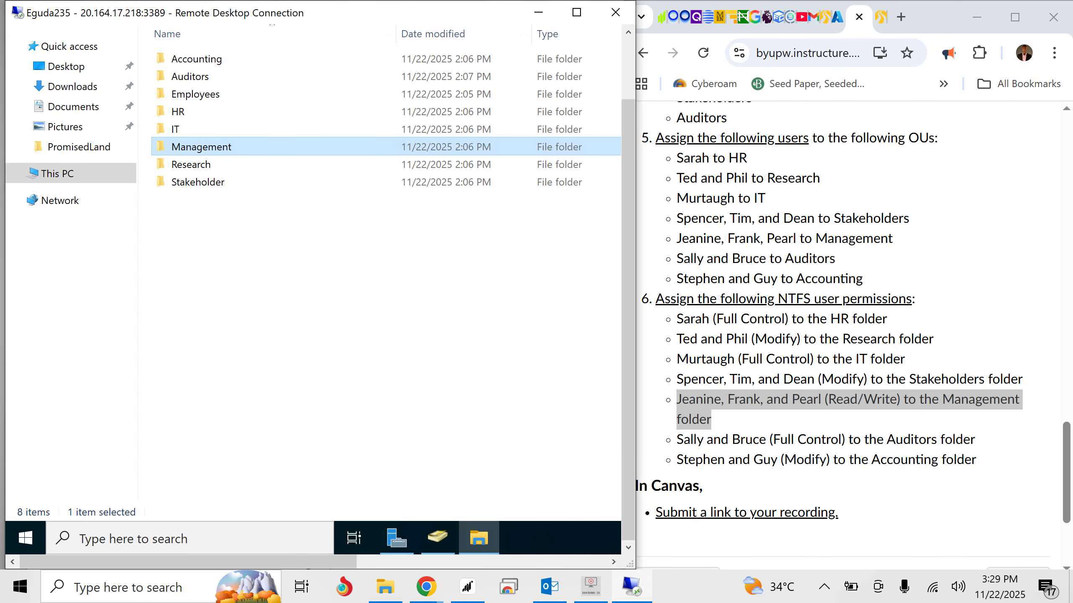
- Open the Auditors folder's NTFS permission entries for editing
{"action": "left_click_drag", "start_coordinate": [676, 440], "coordinate": [974, 439]}
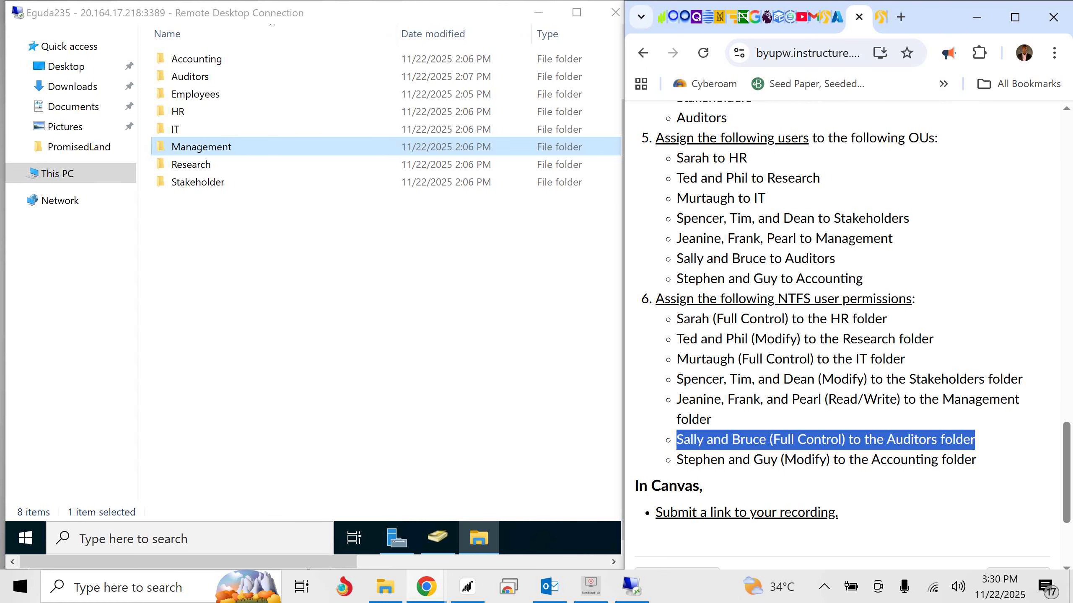
{"action": "right_click", "coordinate": [191, 75]}
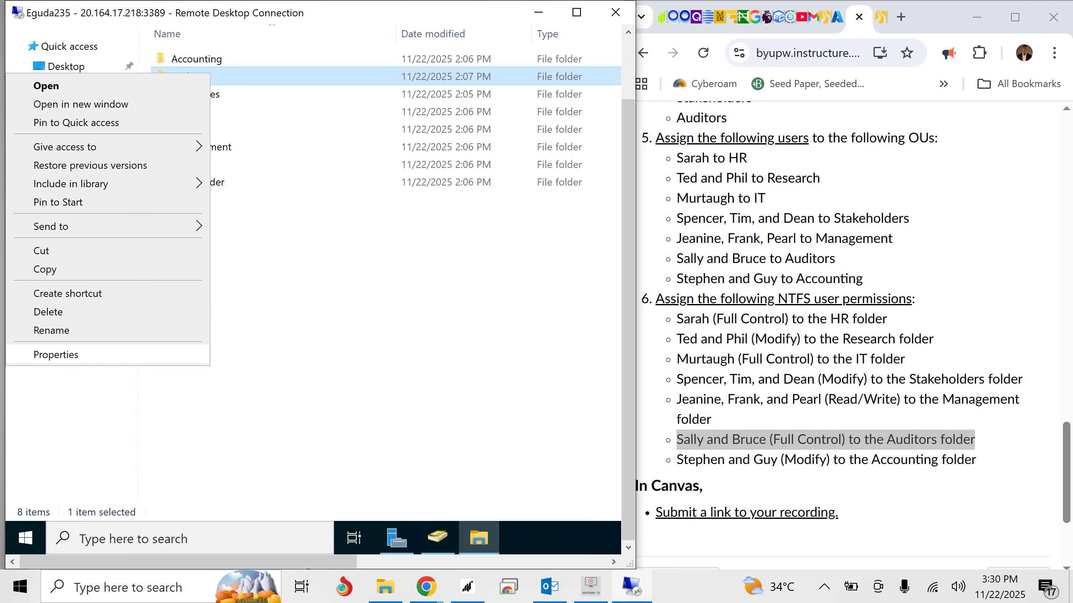
{"action": "left_click", "coordinate": [55, 355]}
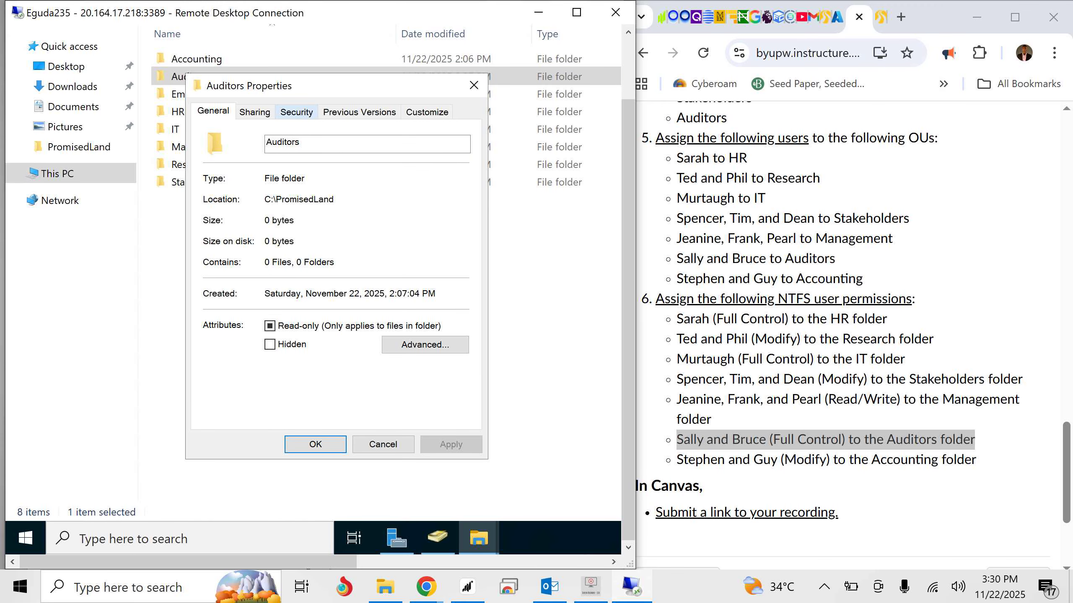
{"action": "left_click", "coordinate": [297, 111]}
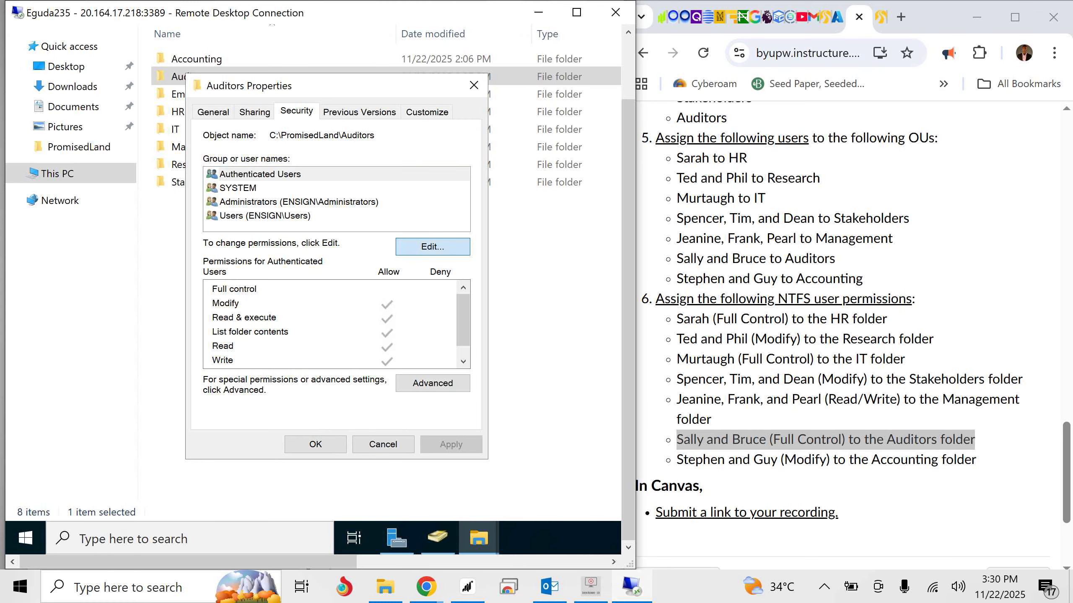
{"action": "left_click", "coordinate": [432, 246]}
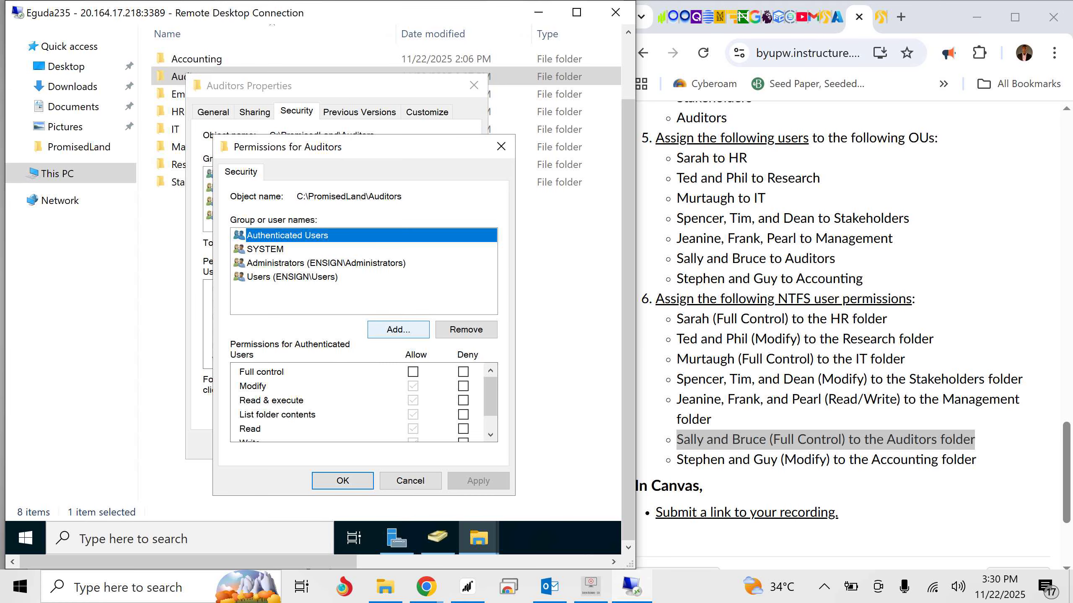
- Add the two users listed for Auditors to the Auditors folder's permission entries
{"action": "left_click", "coordinate": [398, 329]}
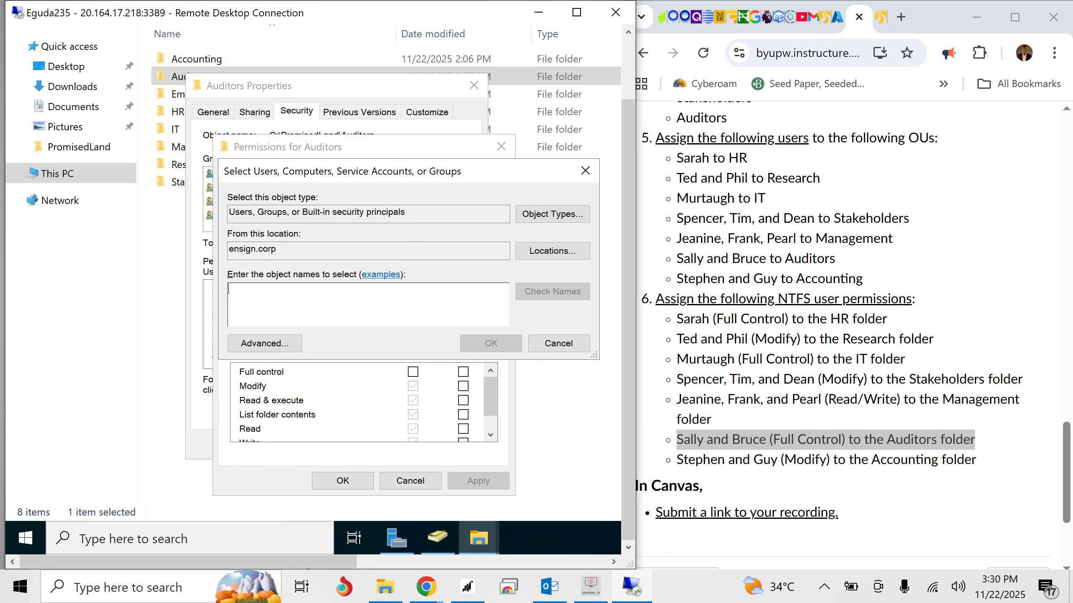
{"action": "type", "text": "Sally"}
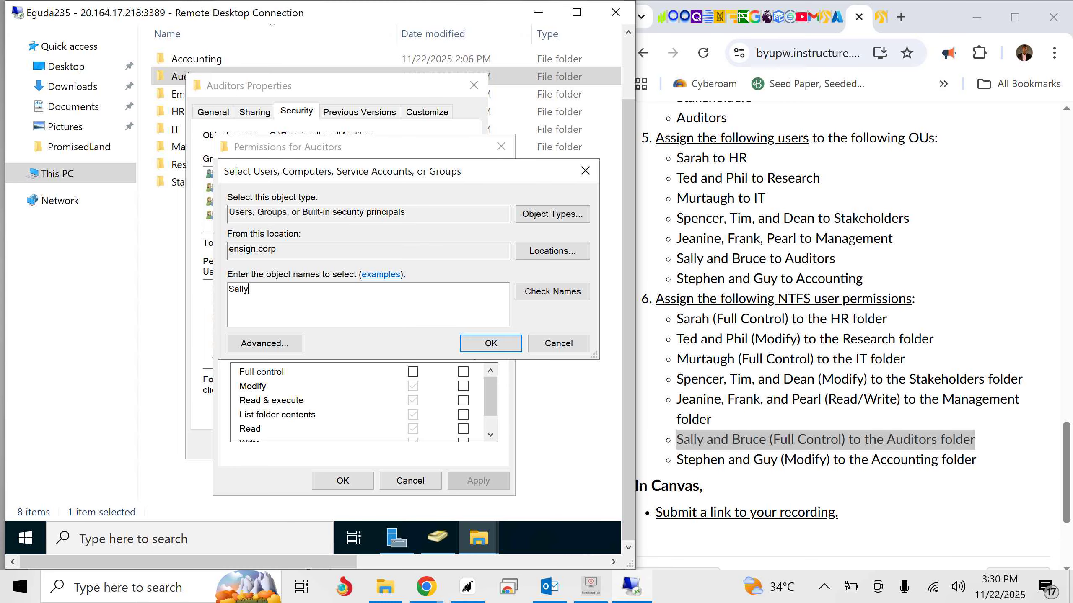
{"action": "left_click", "coordinate": [552, 291]}
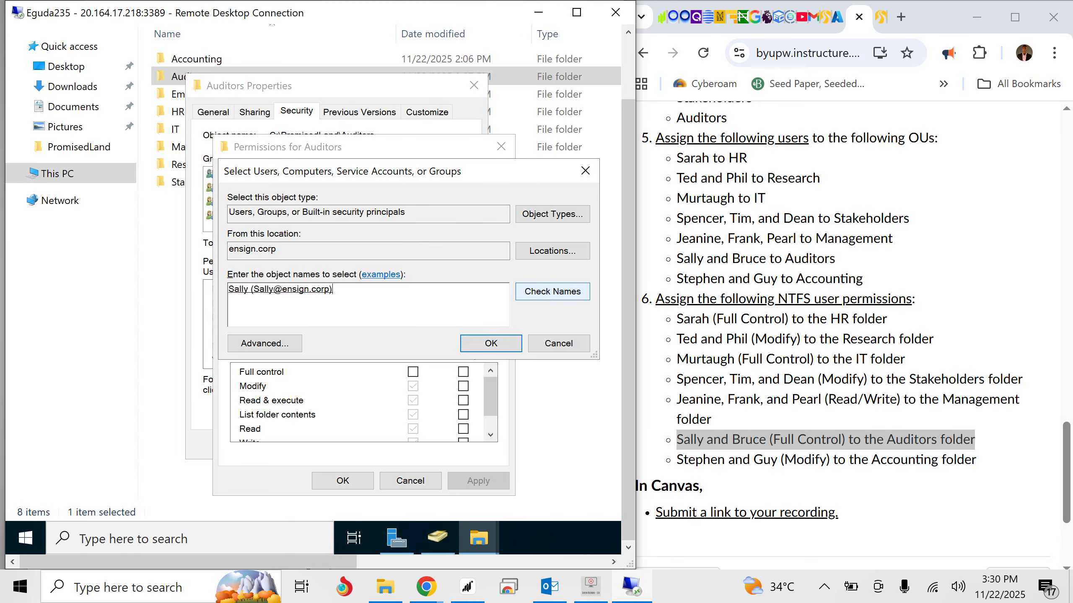
{"action": "left_click", "coordinate": [490, 343]}
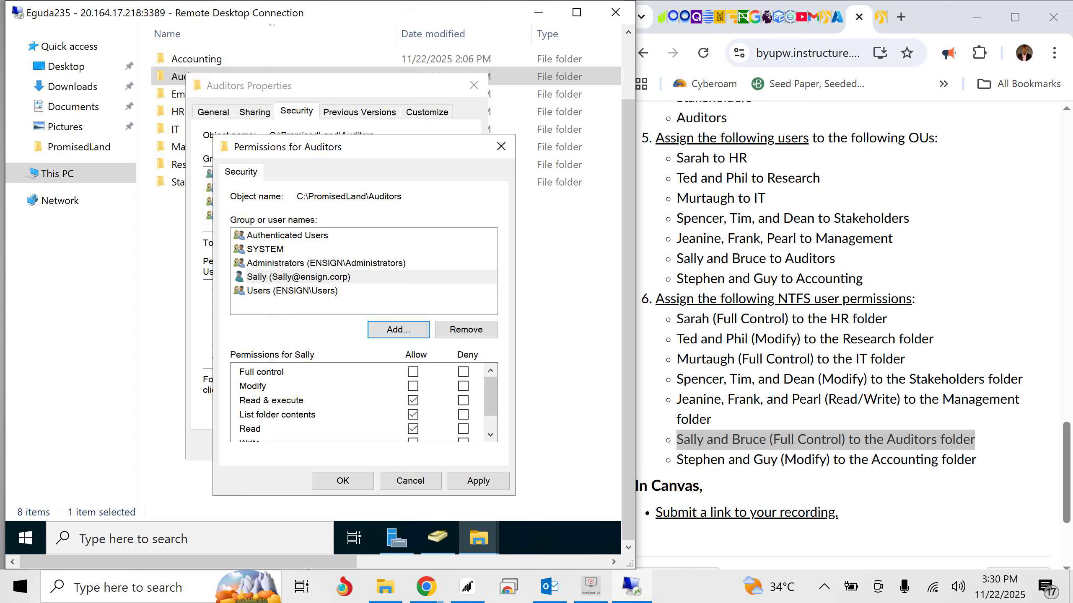
{"action": "left_click", "coordinate": [398, 329]}
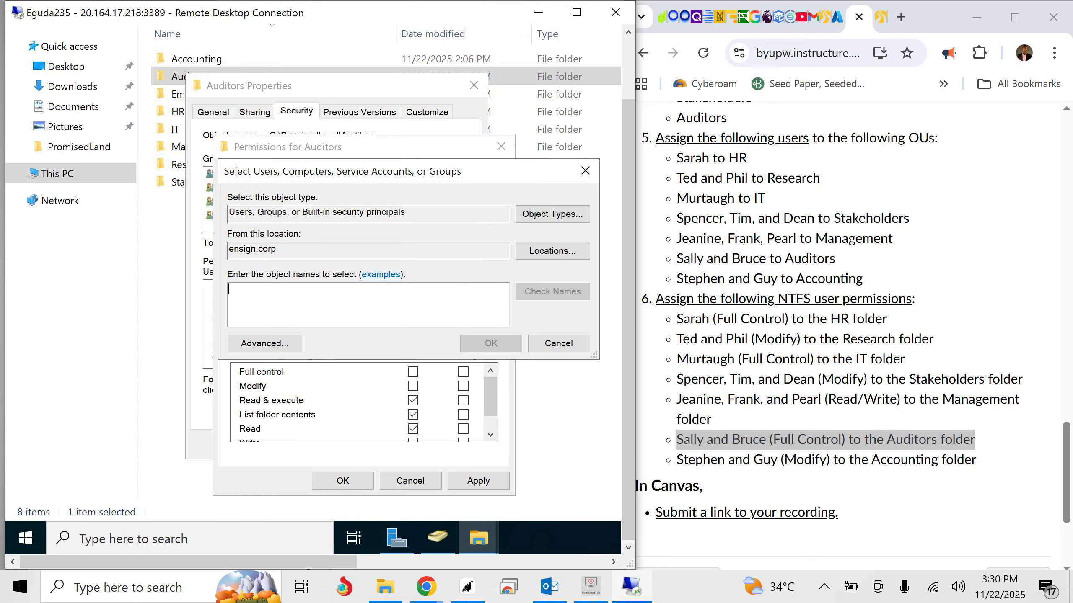
{"action": "type", "text": "Bruce"}
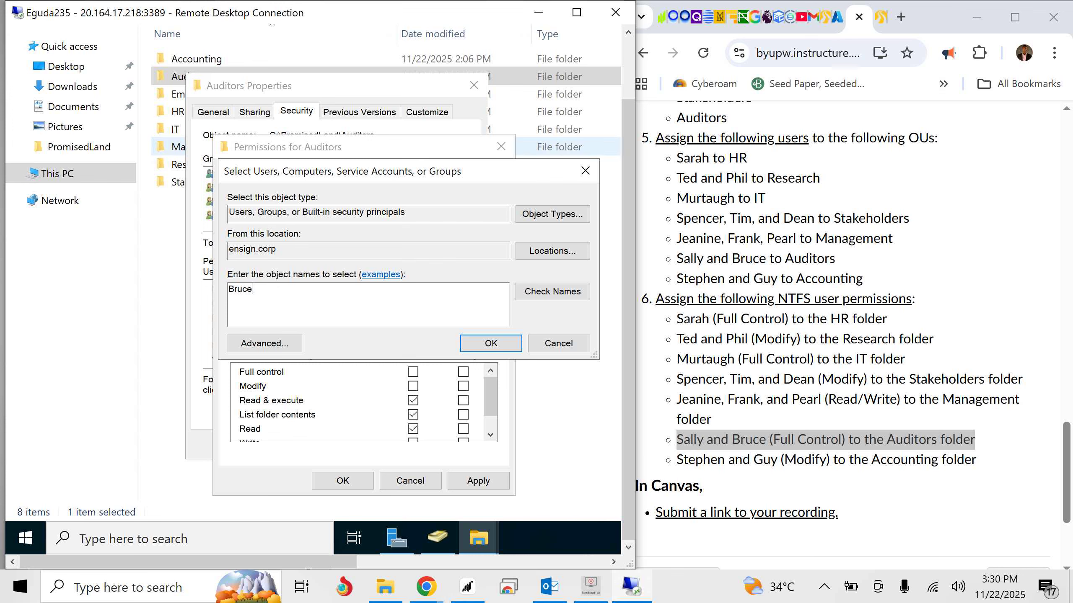
{"action": "left_click", "coordinate": [491, 344]}
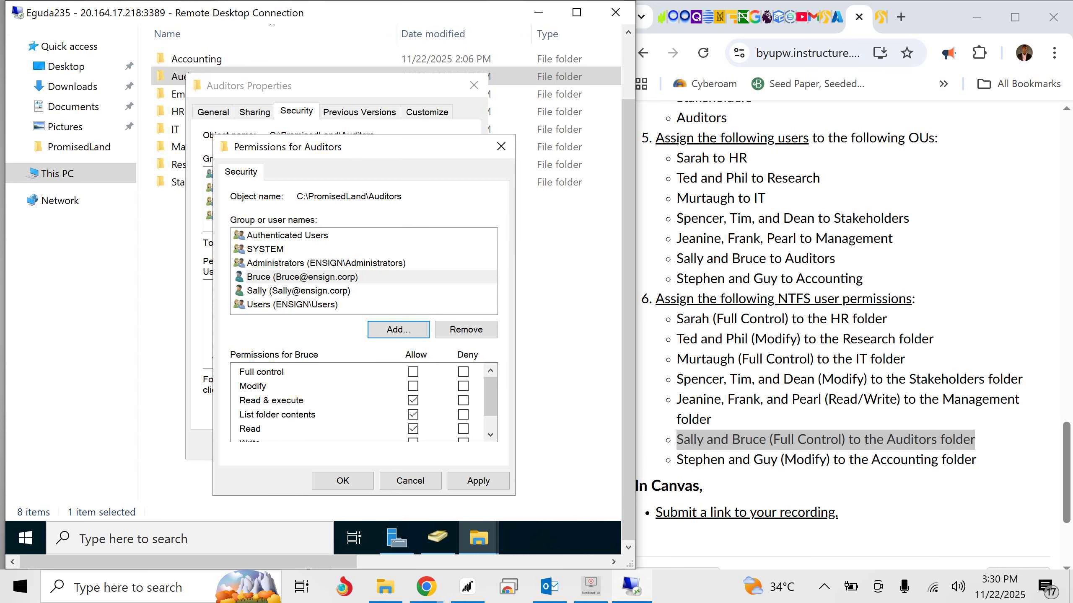
- Allow Full control on the Auditors folder for both listed Auditors users, then apply the permissions and close the folder's properties
{"action": "left_click", "coordinate": [302, 277]}
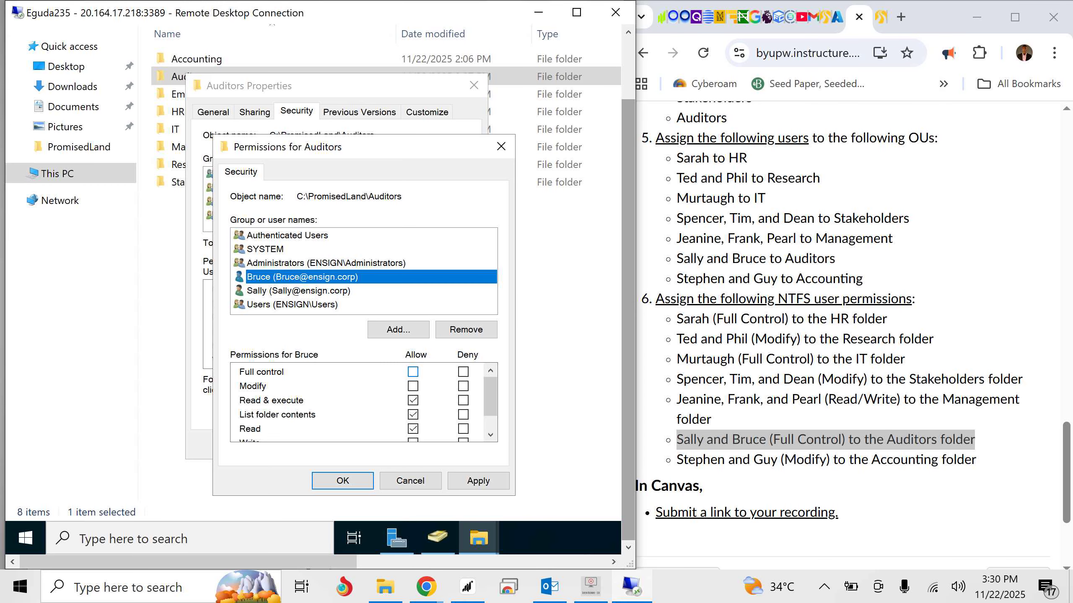
{"action": "left_click", "coordinate": [413, 371]}
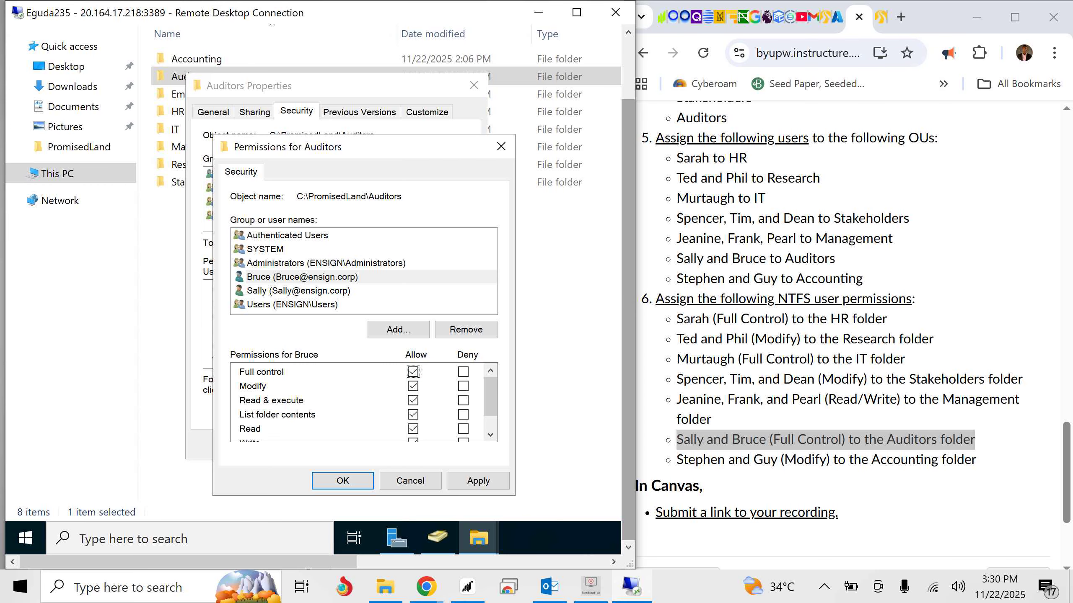
{"action": "left_click", "coordinate": [299, 292]}
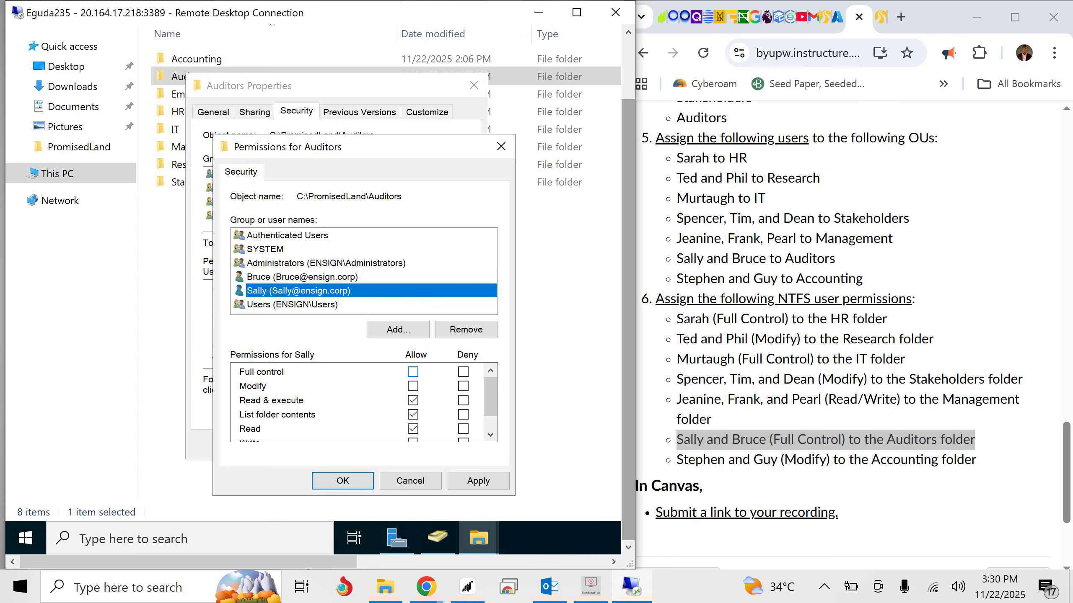
{"action": "left_click", "coordinate": [413, 372]}
{"action": "left_click", "coordinate": [478, 481]}
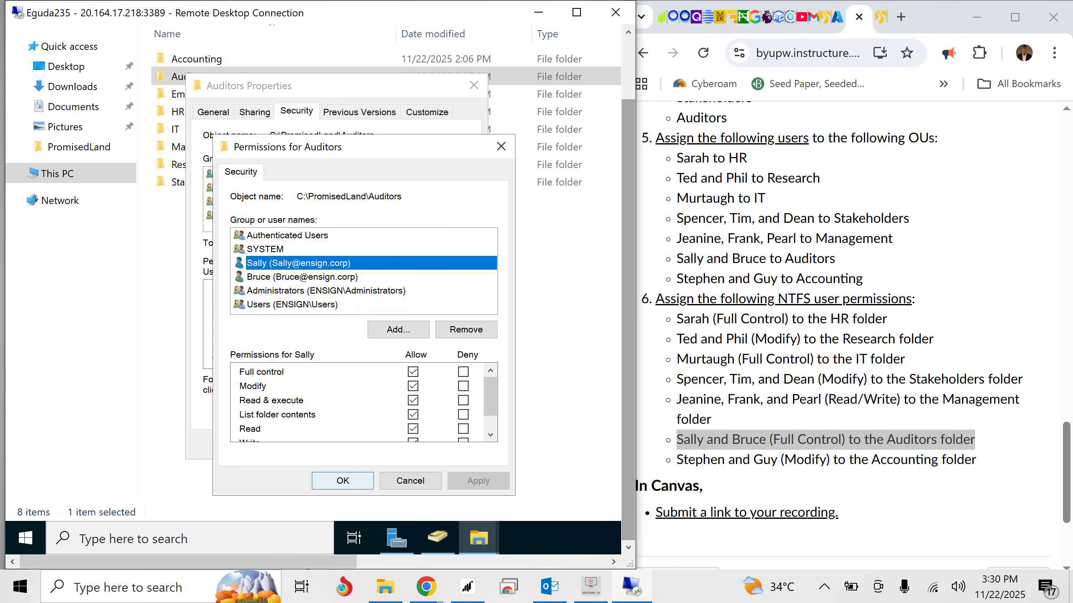
{"action": "left_click", "coordinate": [342, 481]}
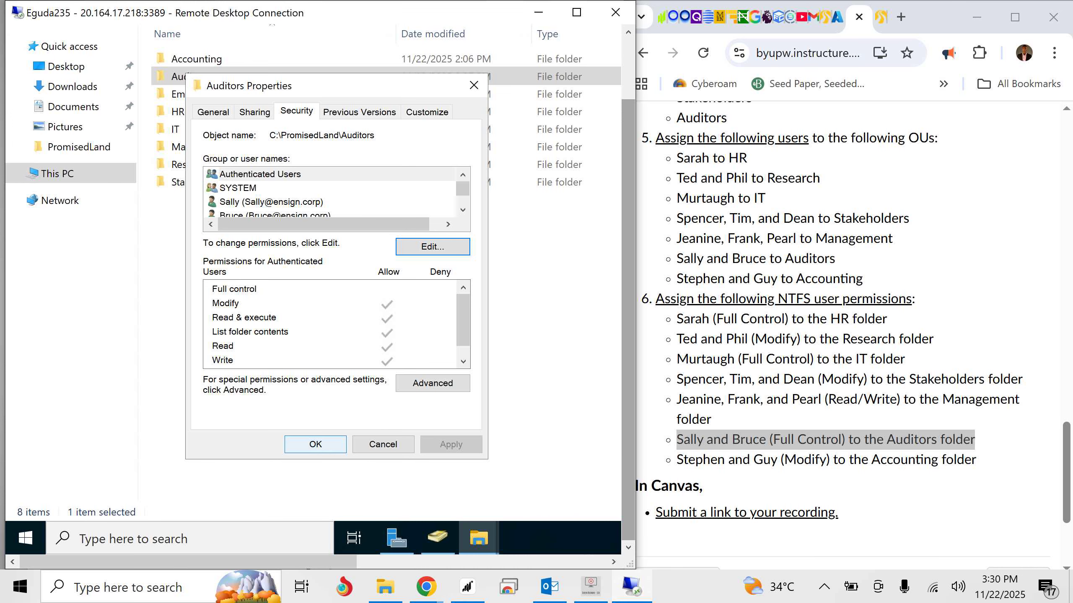
{"action": "left_click", "coordinate": [315, 444]}
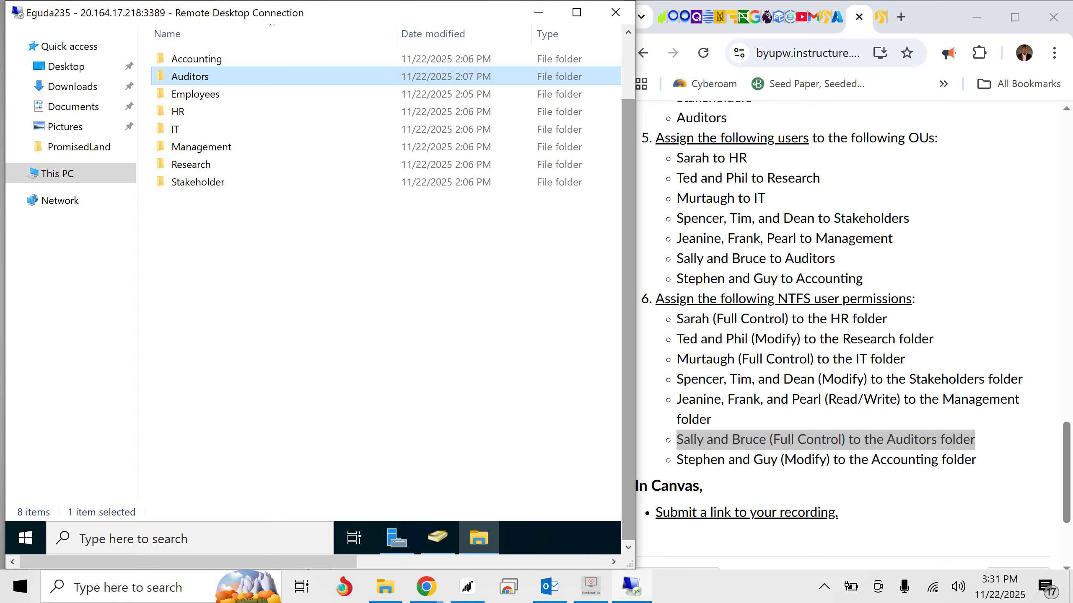
- Open the Accounting folder's NTFS permission entries for editing
{"action": "right_click", "coordinate": [193, 59]}
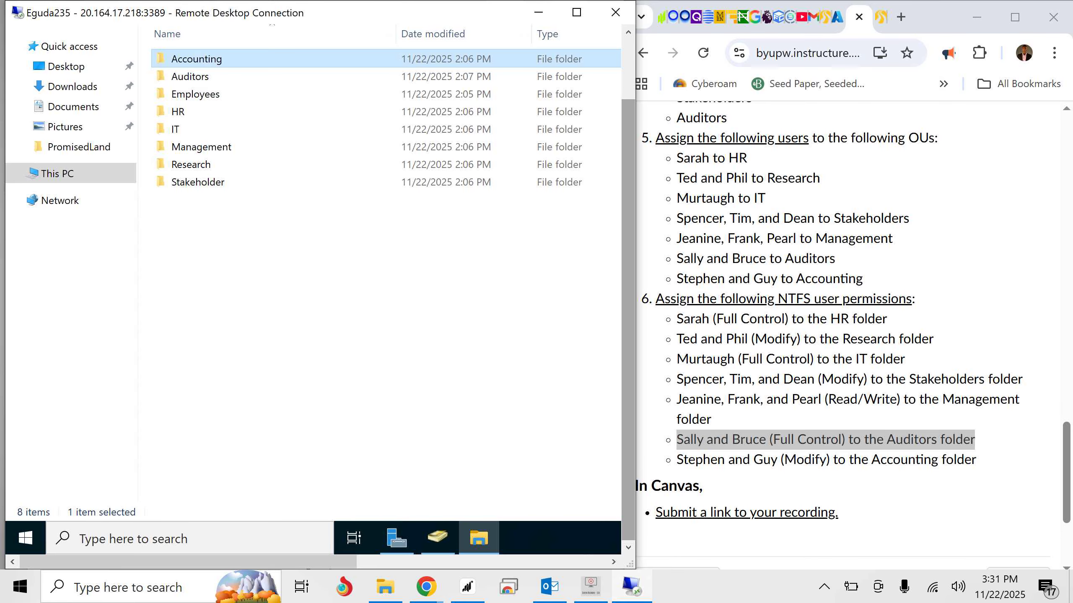
{"action": "left_click", "coordinate": [56, 340]}
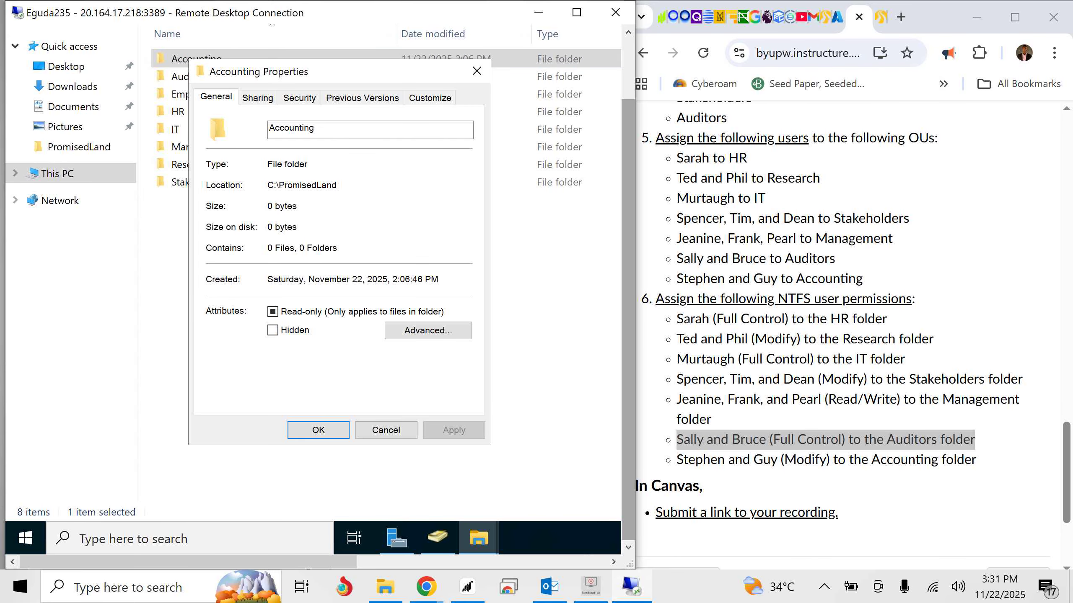
{"action": "left_click", "coordinate": [299, 98]}
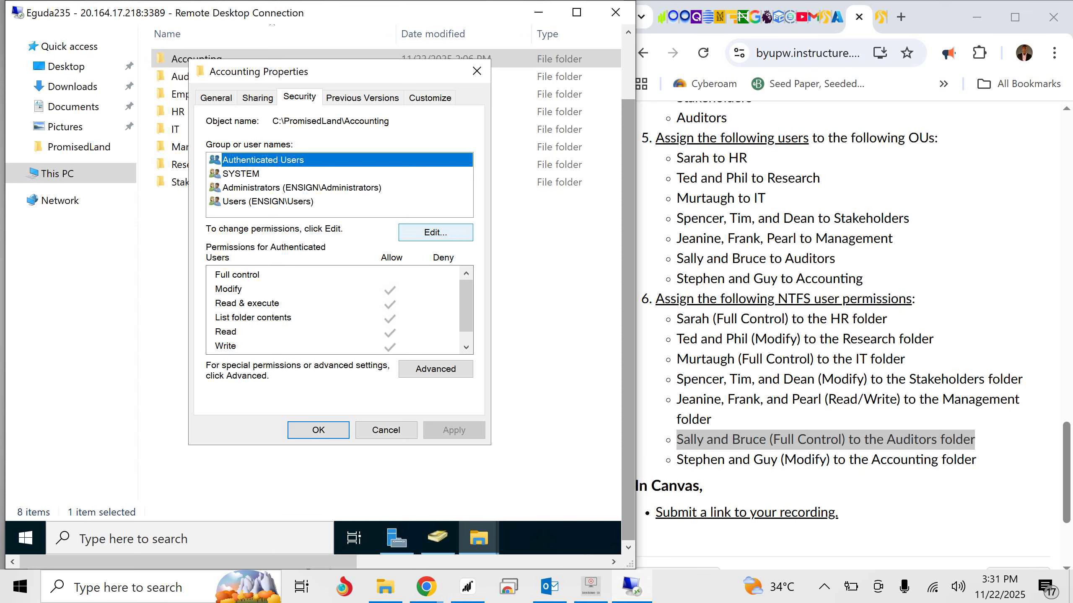
{"action": "left_click", "coordinate": [435, 233]}
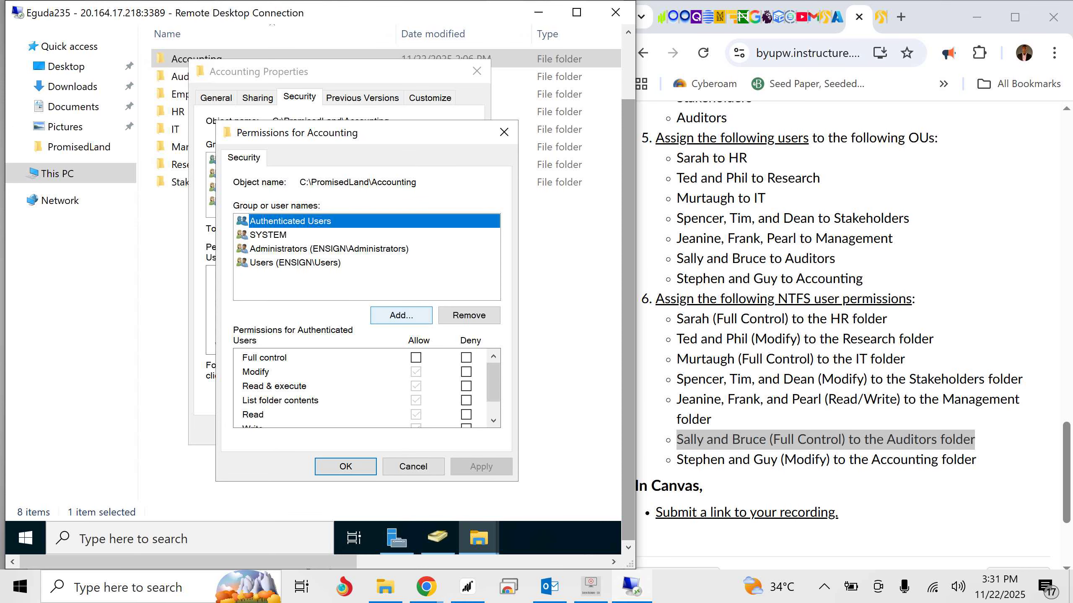
- Add the two users listed for Accounting to the Accounting folder's permission entries
{"action": "left_click", "coordinate": [400, 315]}
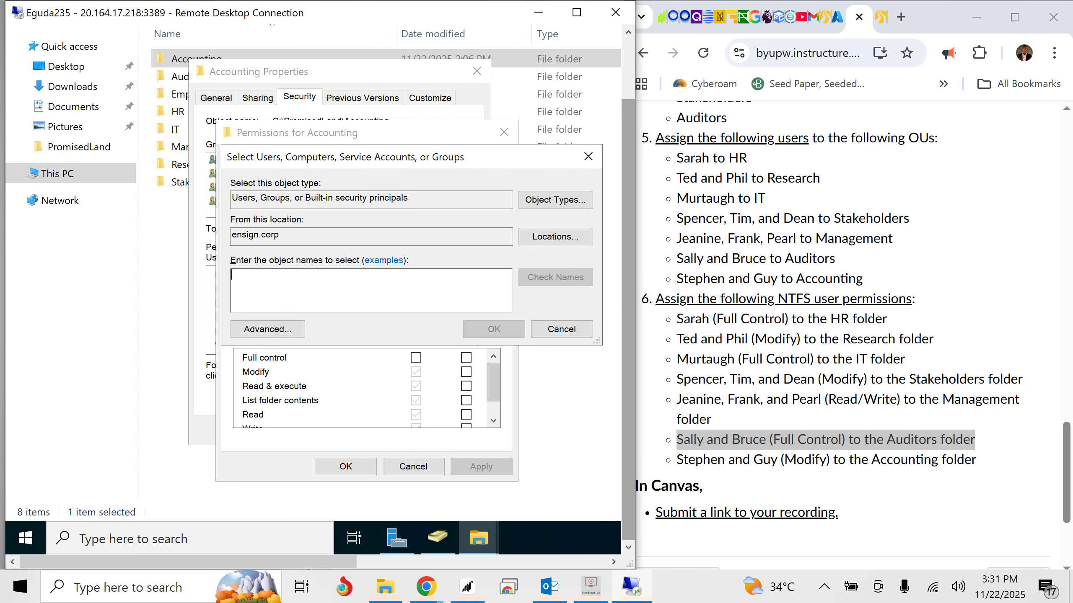
{"action": "type", "text": "S"}
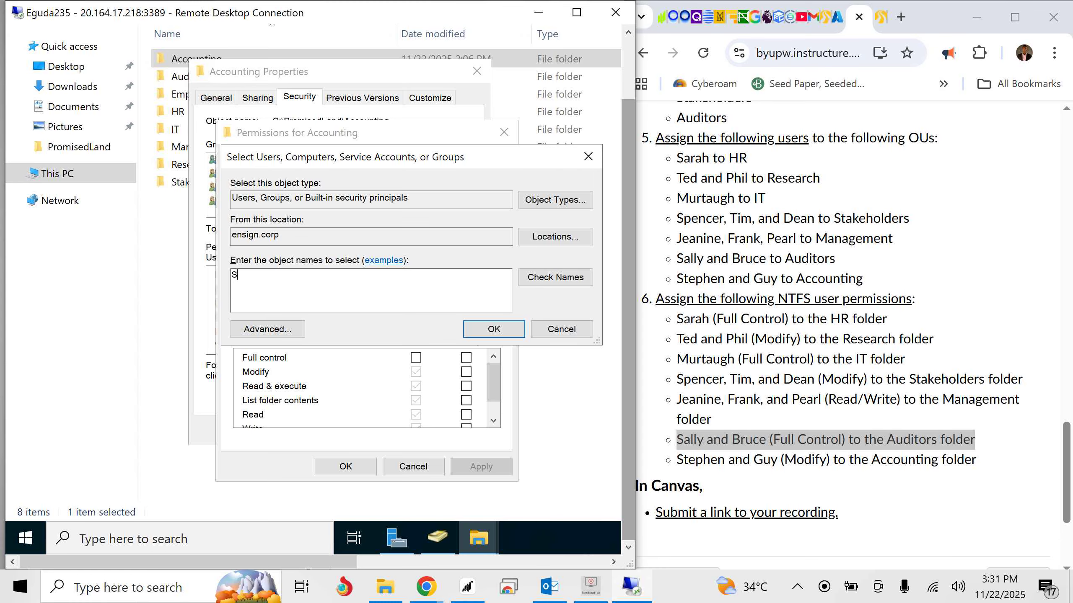
{"action": "type", "text": "tephen"}
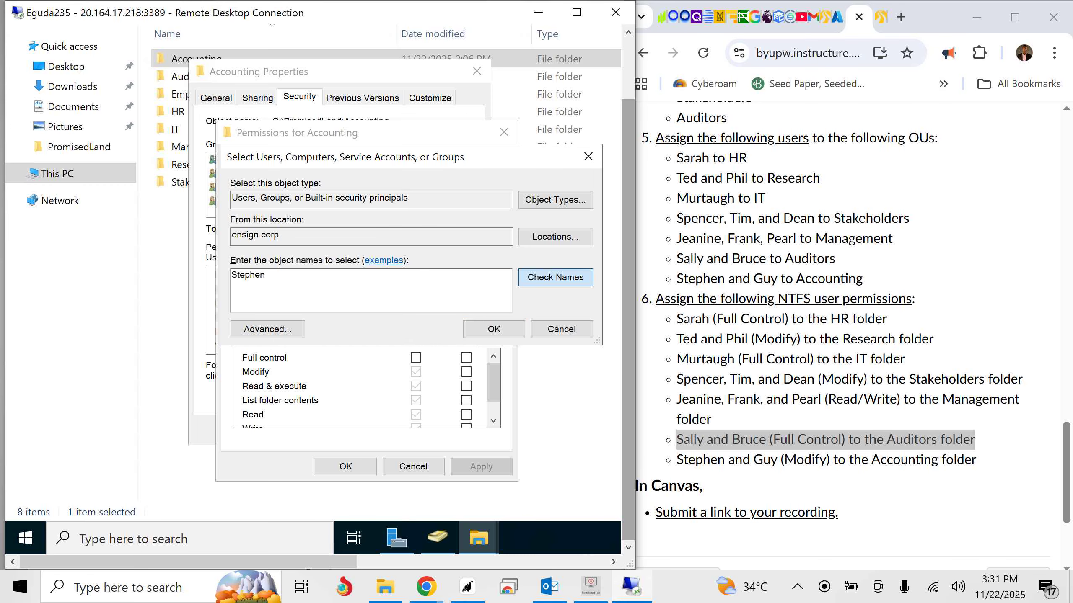
{"action": "left_click", "coordinate": [555, 278]}
{"action": "left_click", "coordinate": [493, 330]}
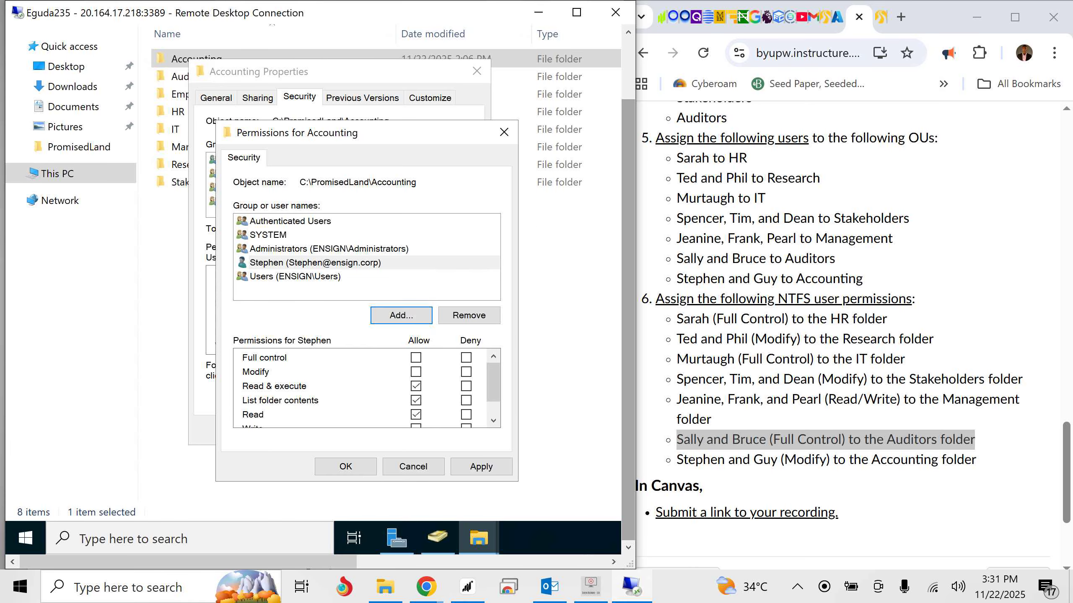
{"action": "left_click", "coordinate": [401, 315]}
{"action": "type", "text": "Guy"}
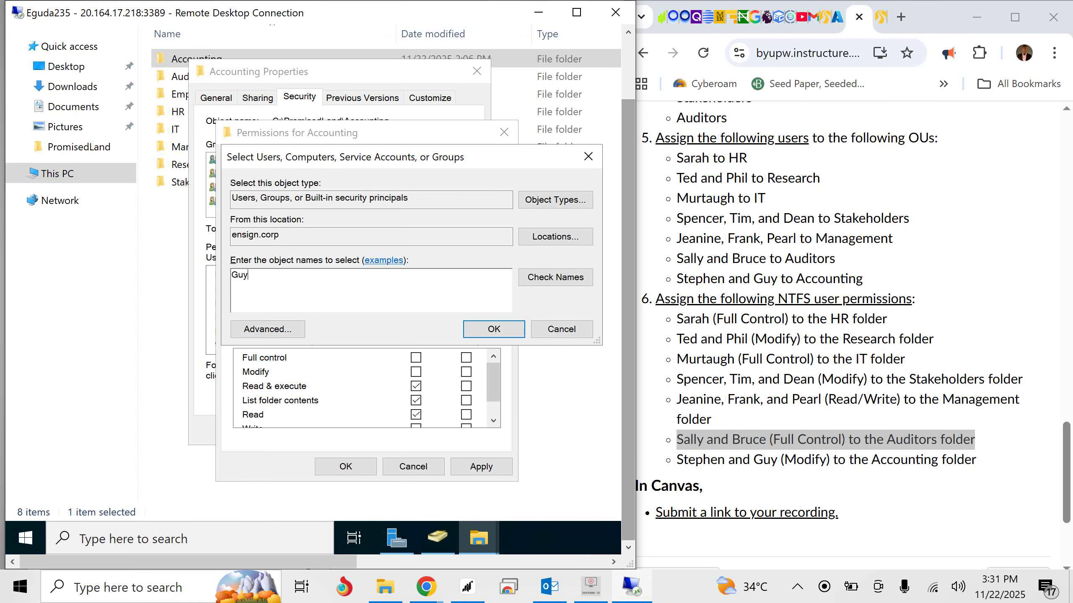
{"action": "left_click", "coordinate": [493, 329]}
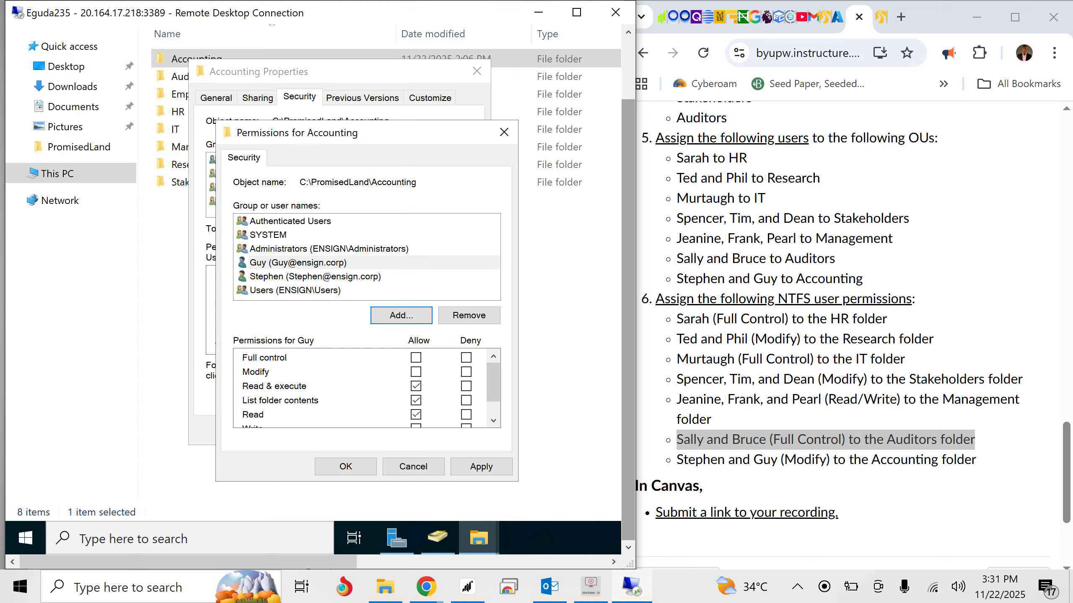
- Allow Modify on the Accounting folder for both listed Accounting users, then apply the permissions and close the folder's properties
{"action": "left_click", "coordinate": [416, 372]}
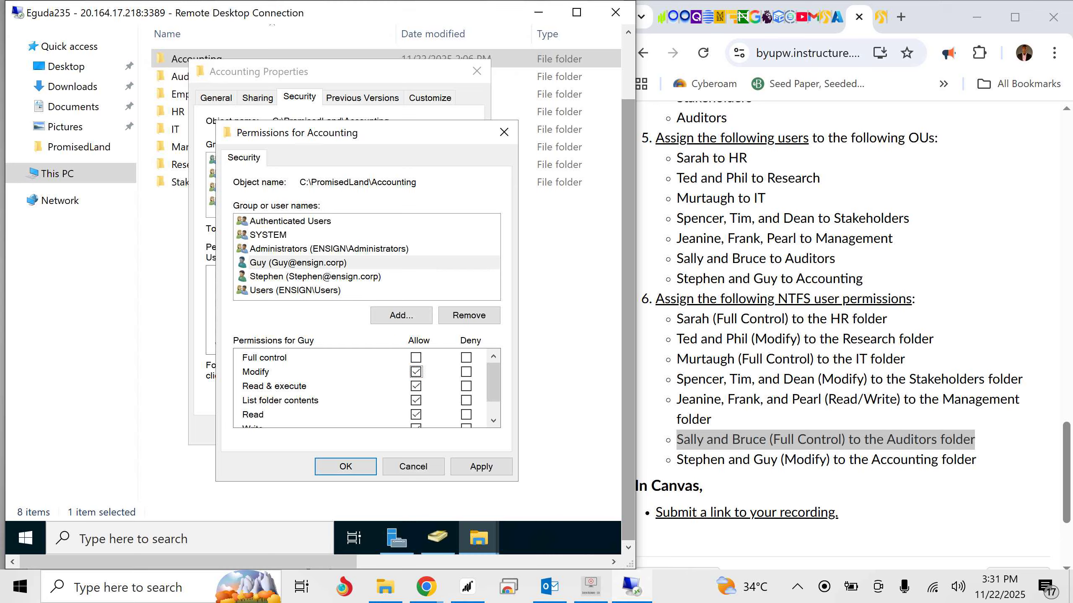
{"action": "left_click", "coordinate": [315, 277]}
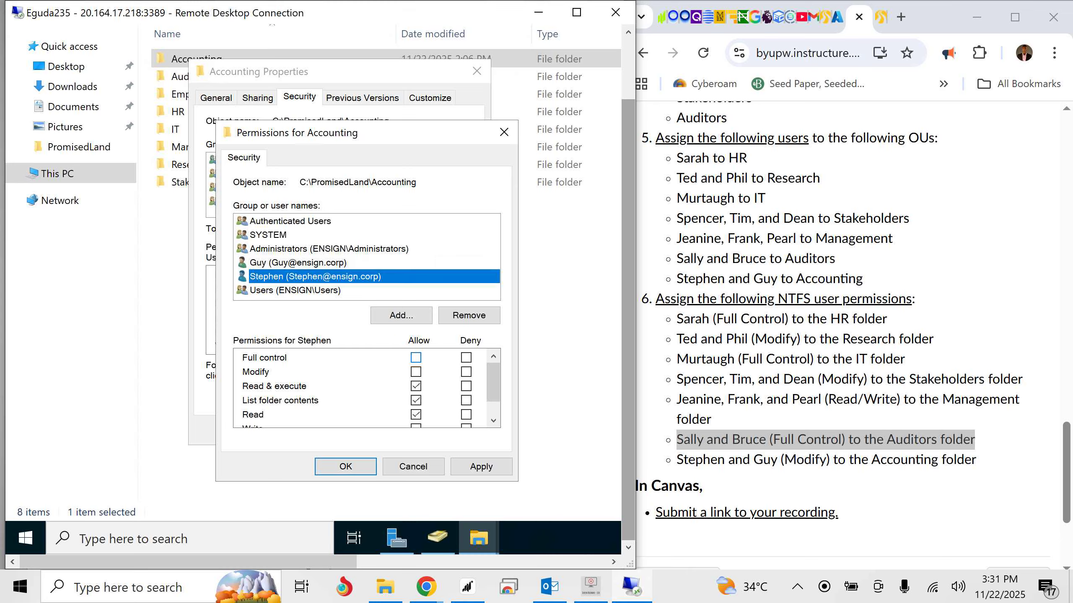
{"action": "left_click", "coordinate": [415, 371]}
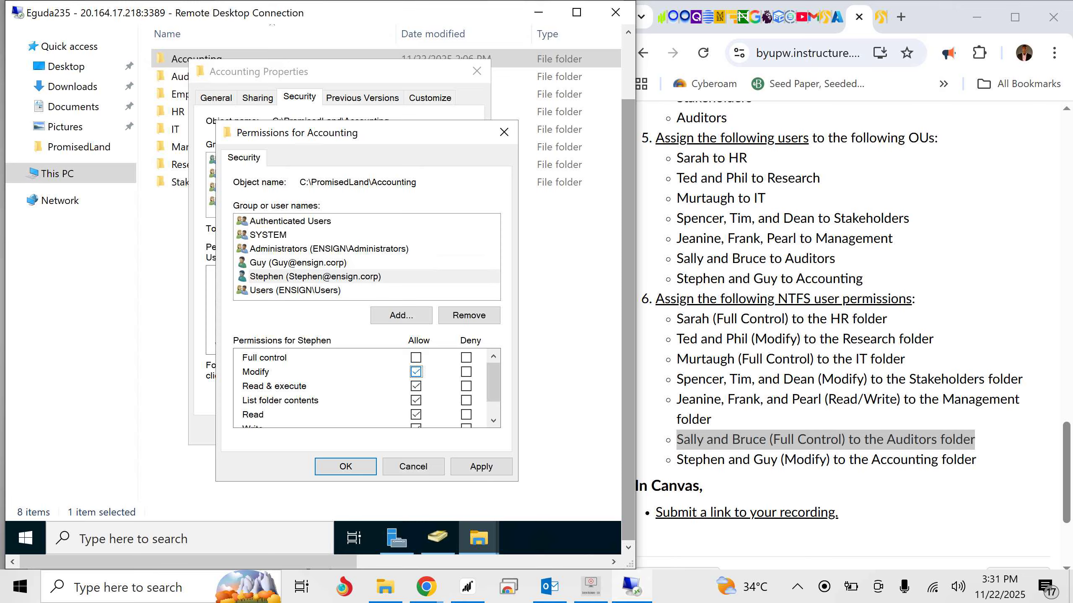
{"action": "left_click", "coordinate": [481, 466]}
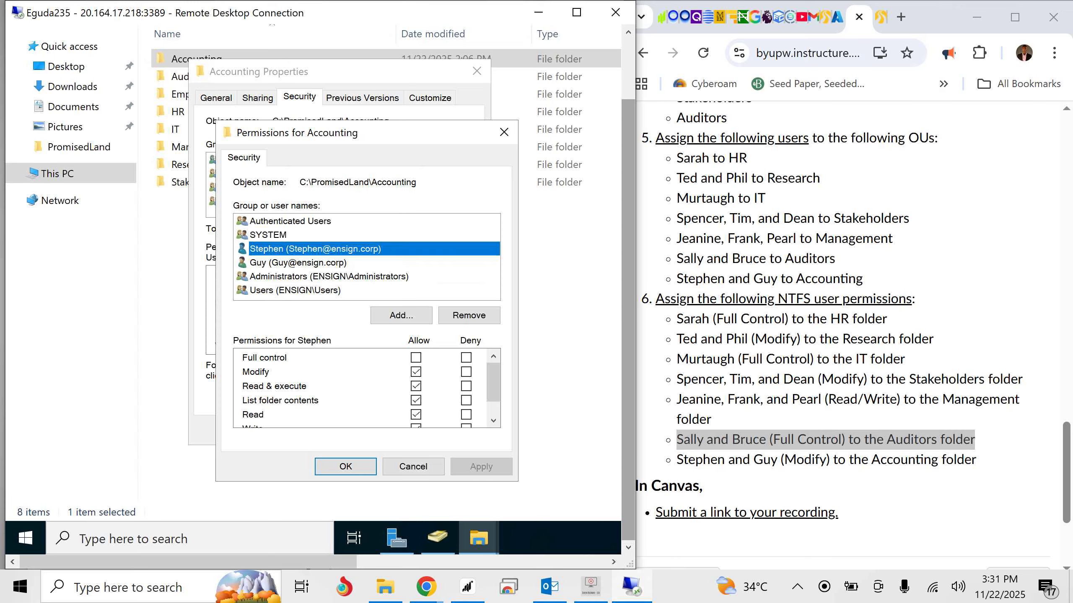
{"action": "left_click", "coordinate": [345, 466]}
{"action": "left_click", "coordinate": [319, 432]}
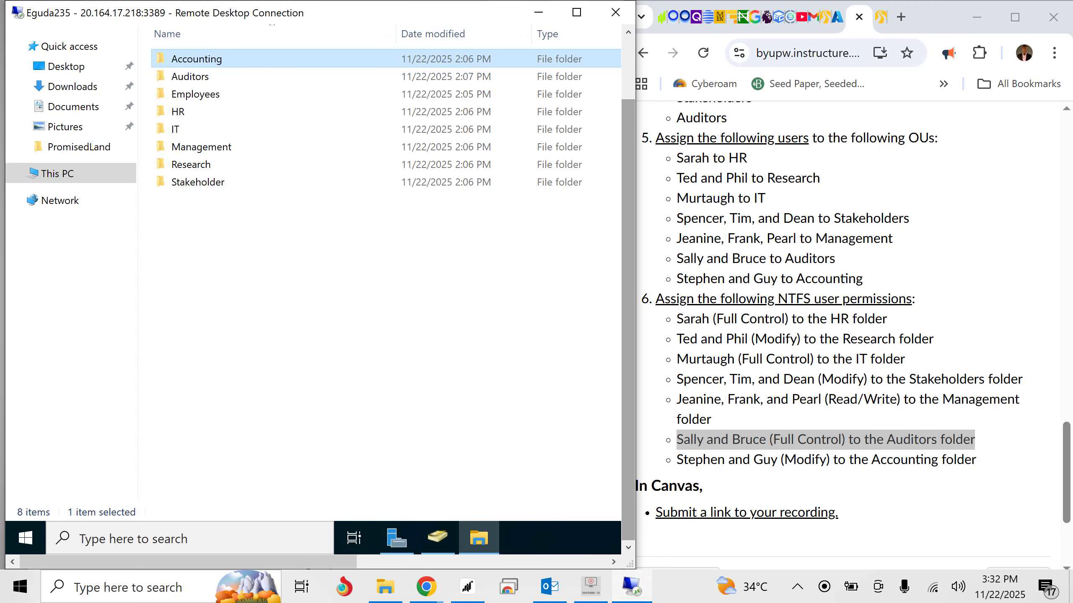
{"action": "left_click_drag", "start_coordinate": [629, 253], "coordinate": [628, 190]}
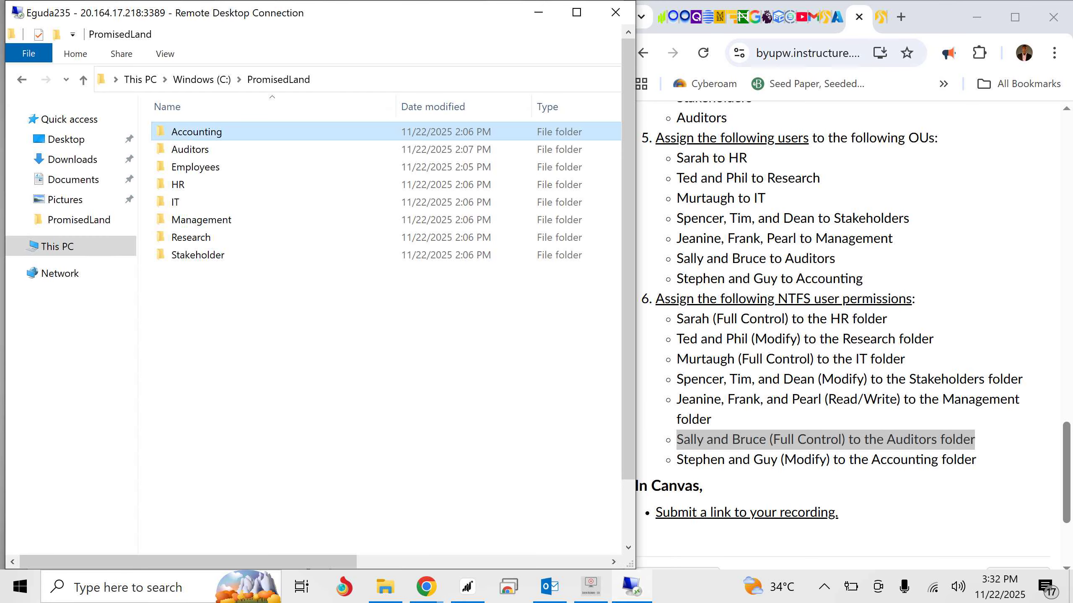
{"action": "scroll", "coordinate": [853, 329], "scroll_direction": "down", "scroll_amount": 3}
{"action": "scroll", "coordinate": [853, 329], "scroll_direction": "up", "scroll_amount": 2}
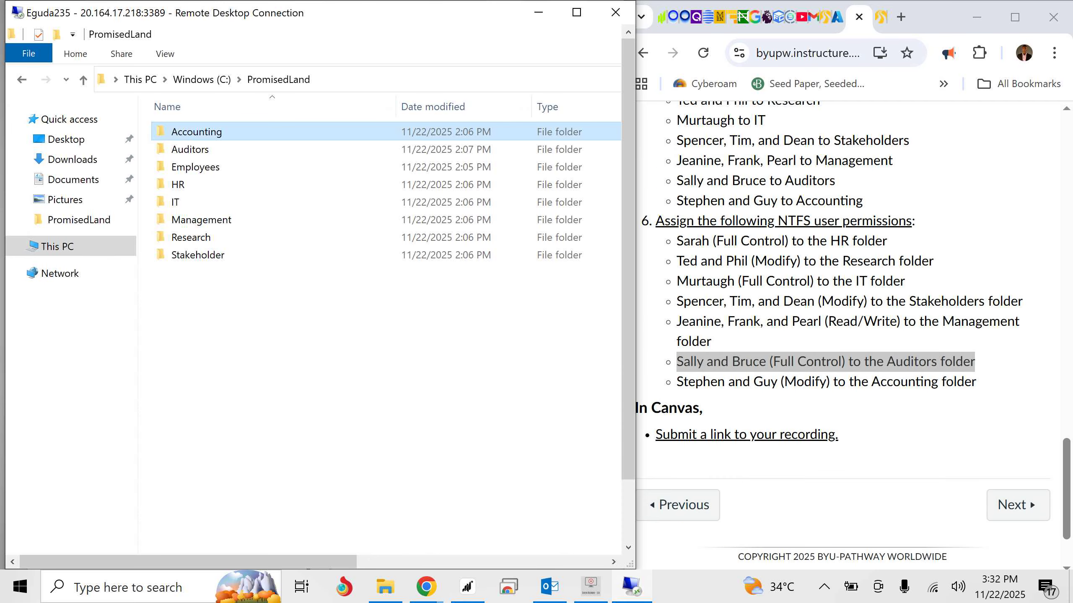
{"action": "scroll", "coordinate": [853, 329], "scroll_direction": "up", "scroll_amount": 2}
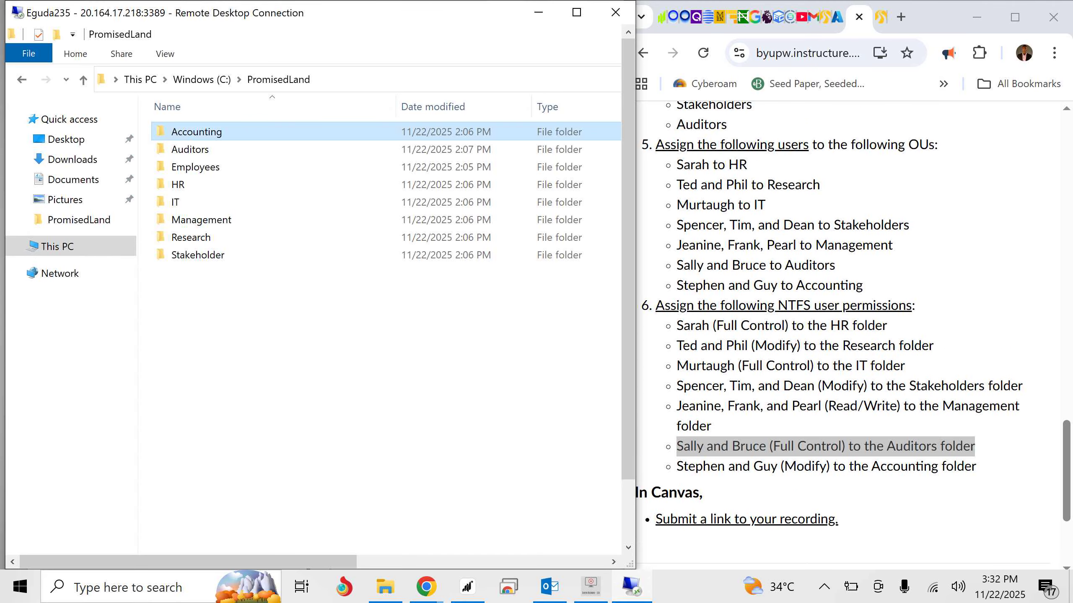